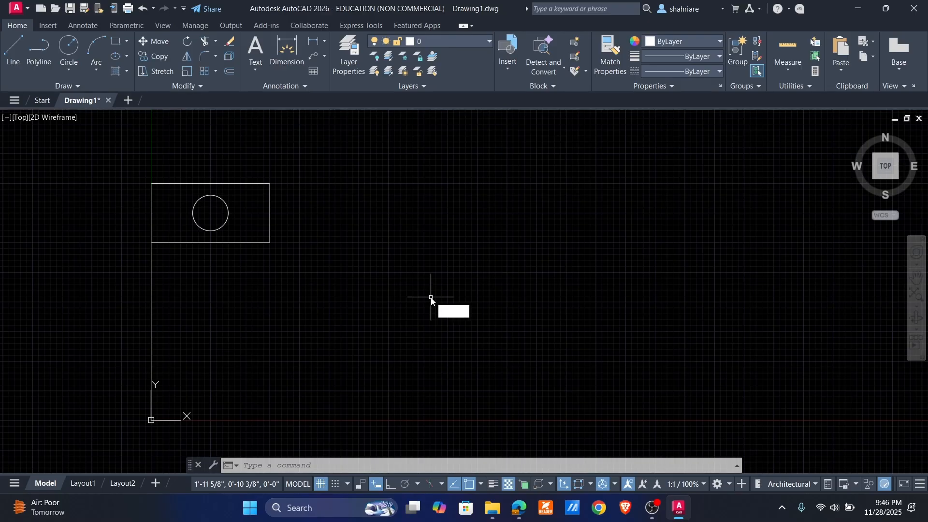
# Step: Start a line on the X axis, well to the right of the flagpole and level with its base
pyautogui.write('l')
pyautogui.press('Return')
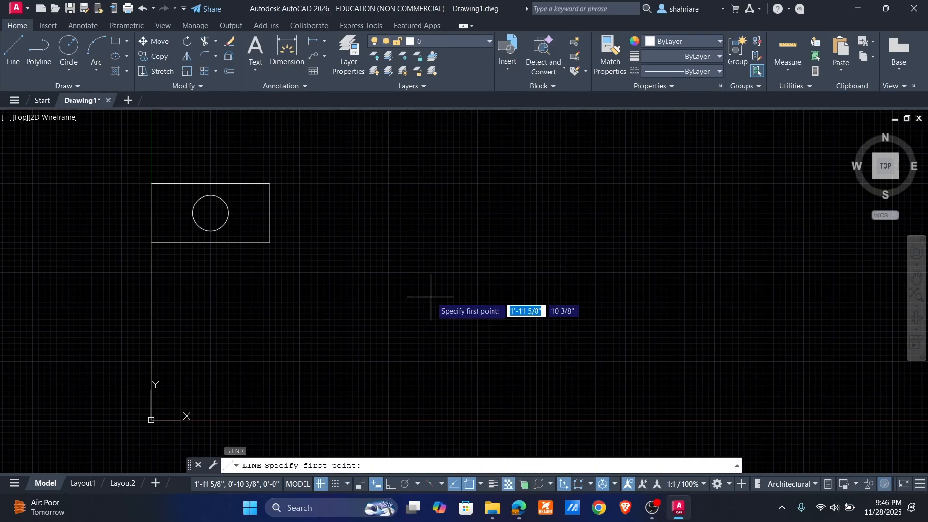
pyautogui.click(389, 420)
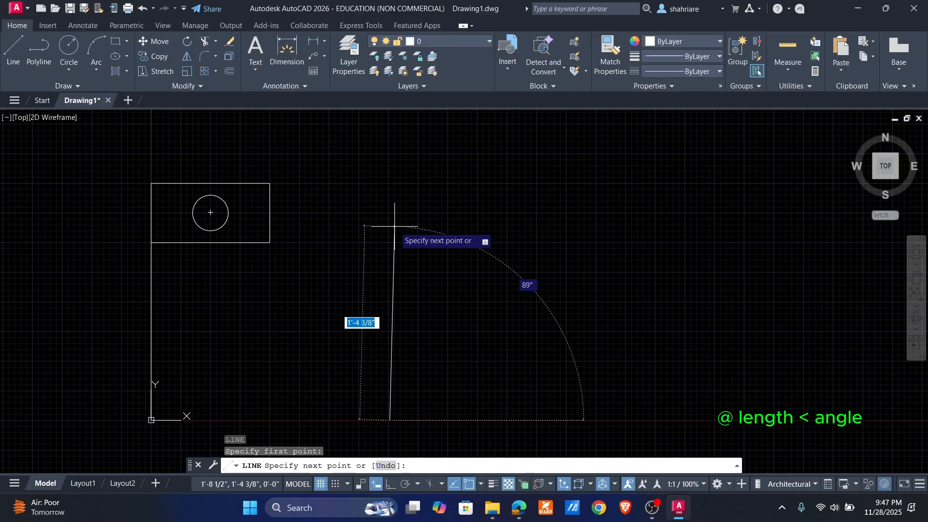
# Step: Draw a 20" segment at 0° from the line's start point using relative polar coordinates, and undo that segment
pyautogui.write('@')
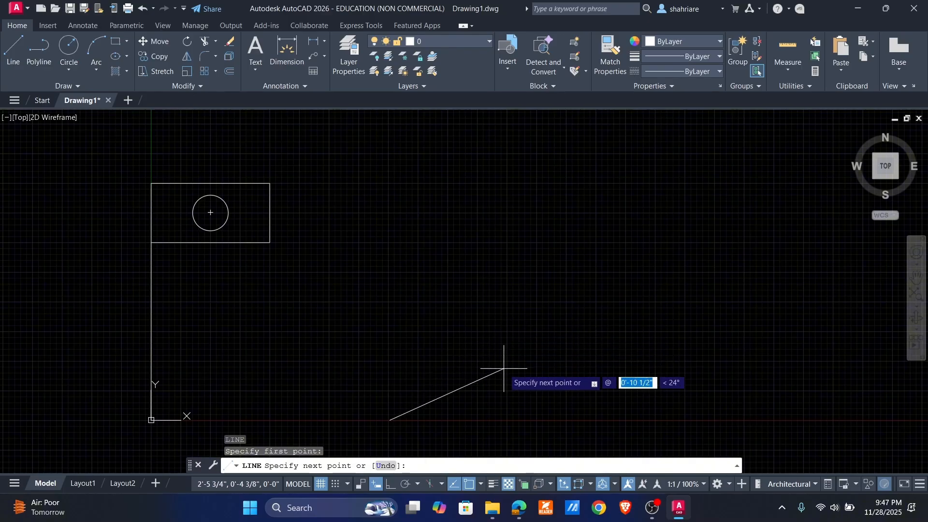
pyautogui.write('20')
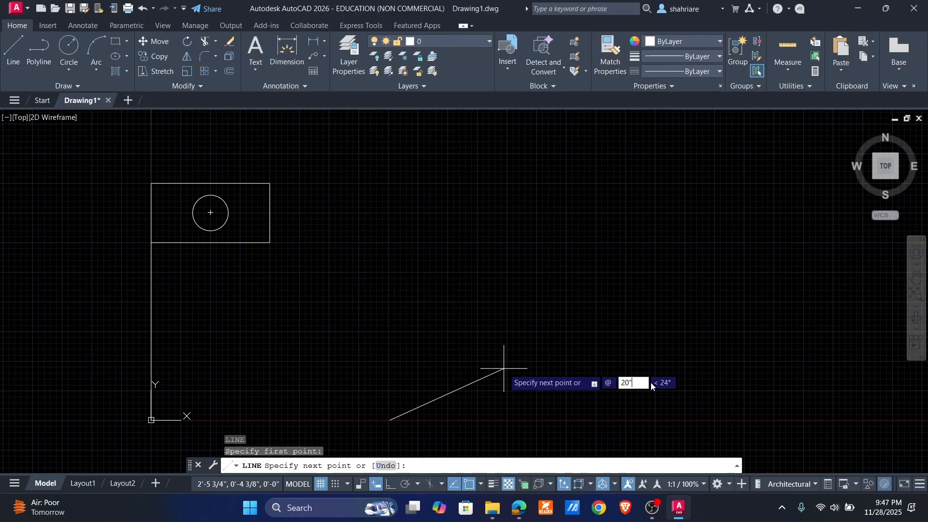
pyautogui.press('Tab')
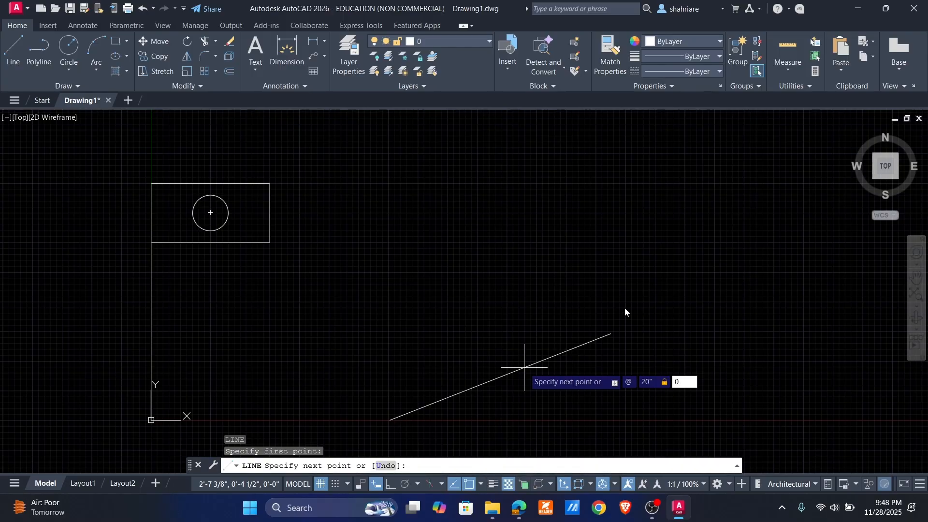
pyautogui.press('Return')
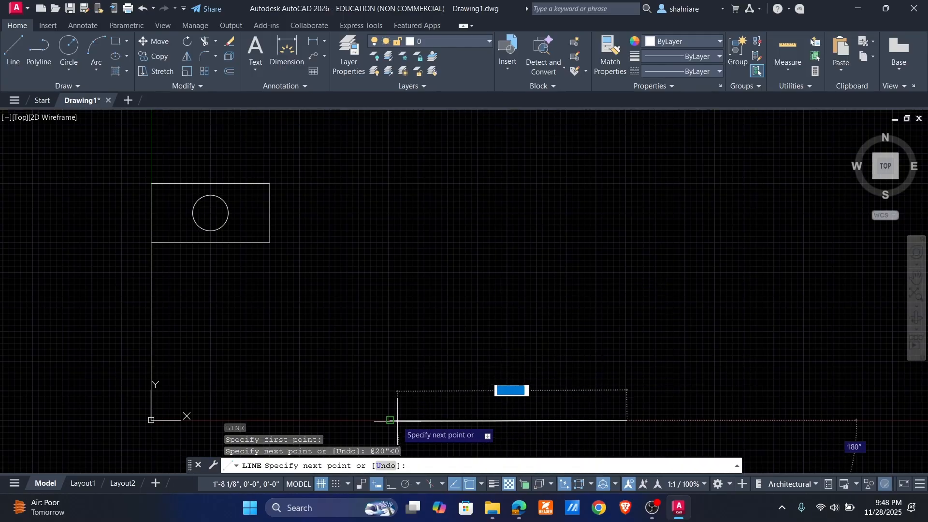
pyautogui.write('u')
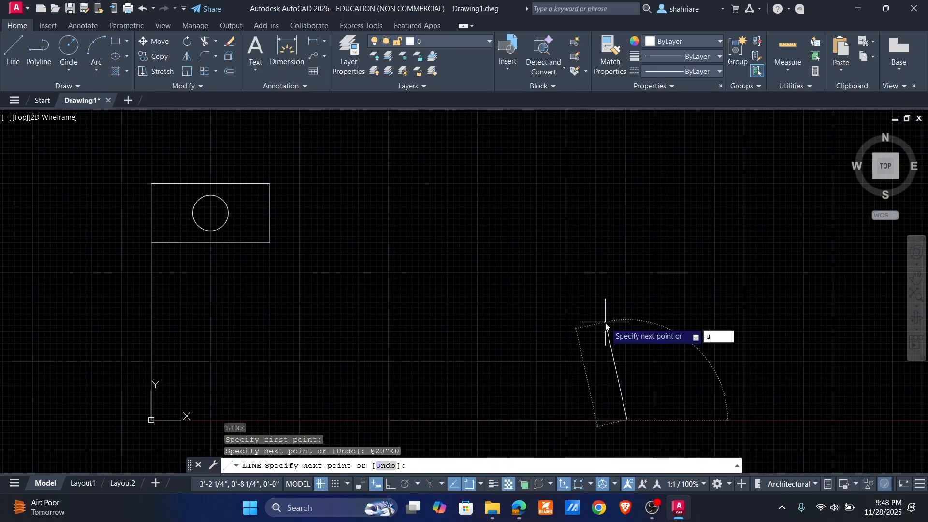
pyautogui.press('Return')
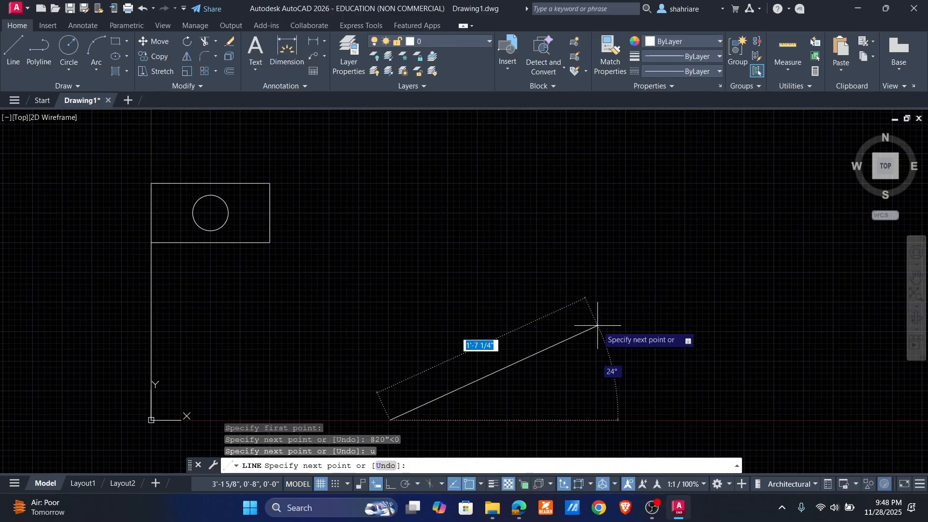
# Step: Draw a 20" segment at 45° from the same start point, and undo that segment
pyautogui.write('@20"')
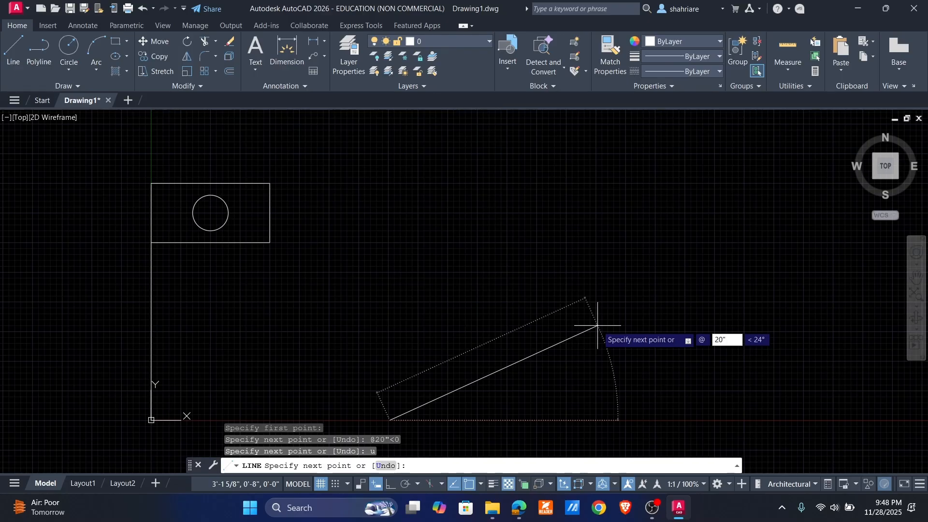
pyautogui.press('Tab')
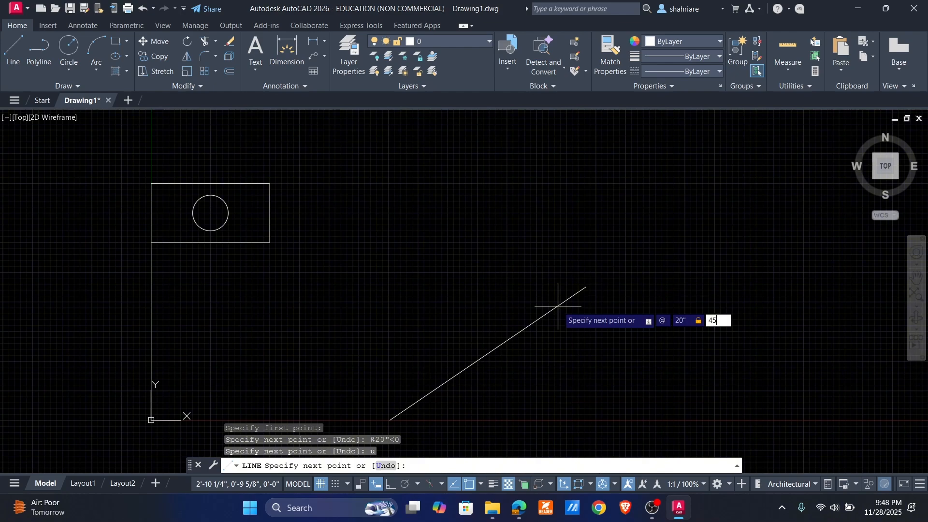
pyautogui.press('Return')
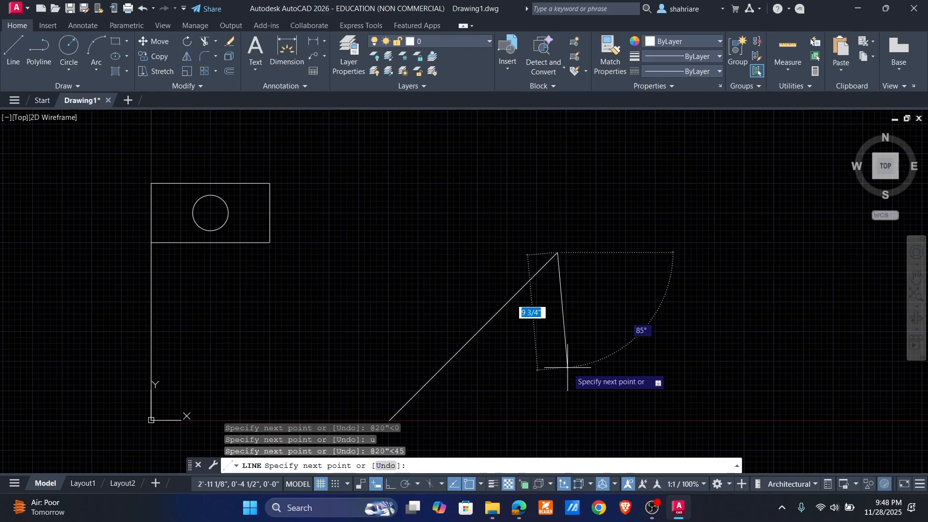
pyautogui.write('u')
pyautogui.press('Return')
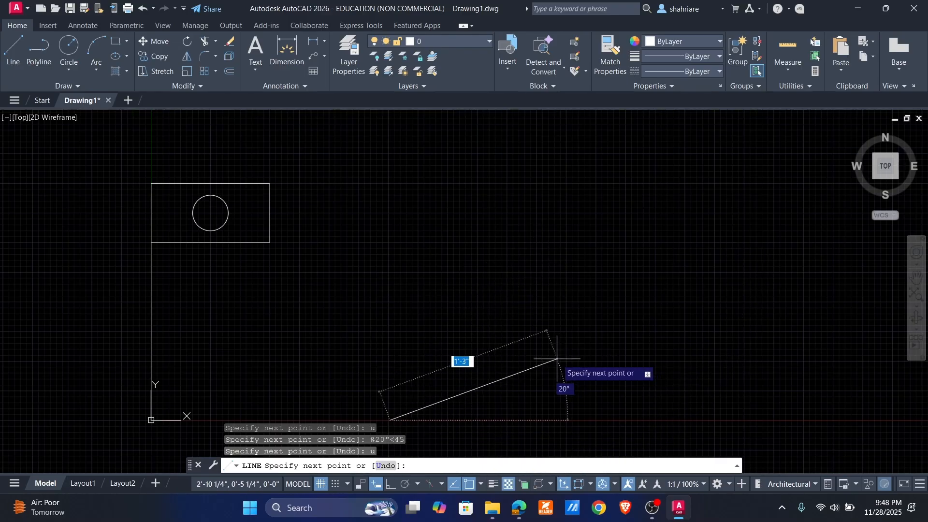
# Step: Draw a vertical 20" segment at 90° from the start point and finish the line
pyautogui.write('@')
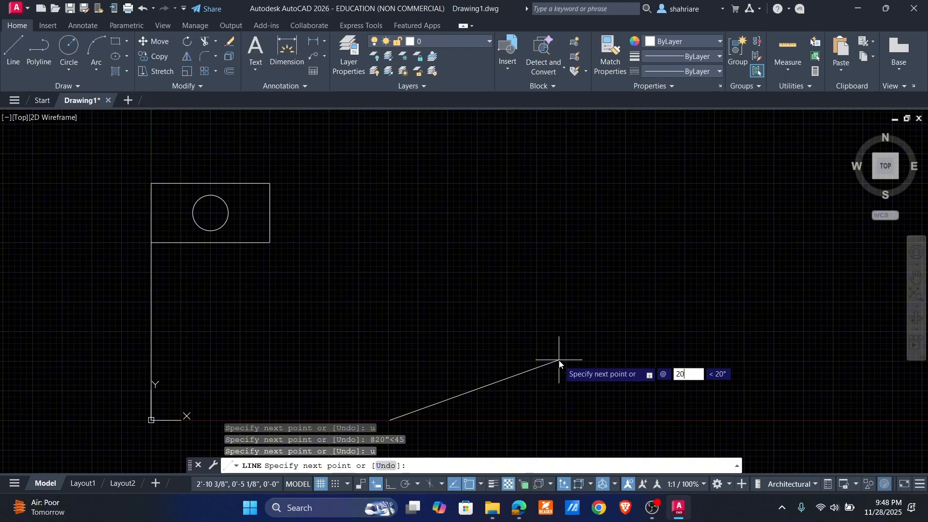
pyautogui.write('20"')
pyautogui.press('Tab')
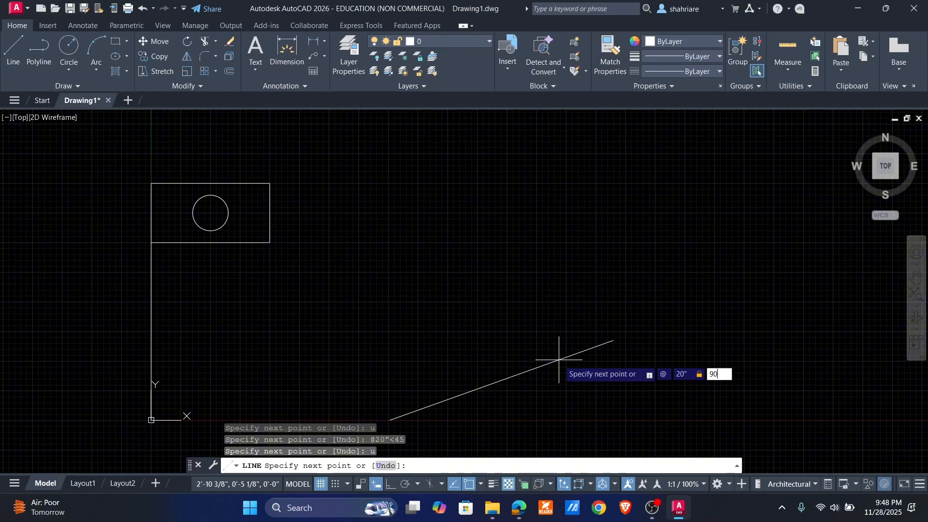
pyautogui.press('Return')
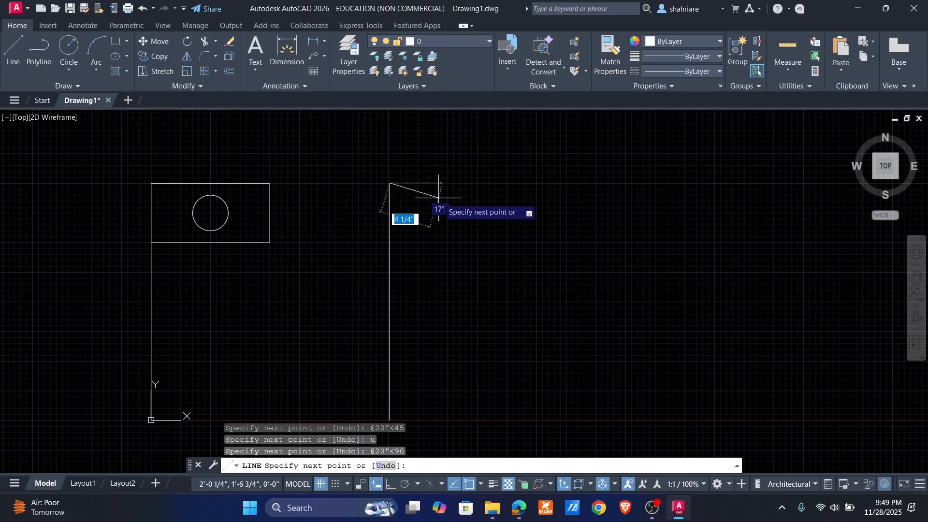
pyautogui.press('Return')
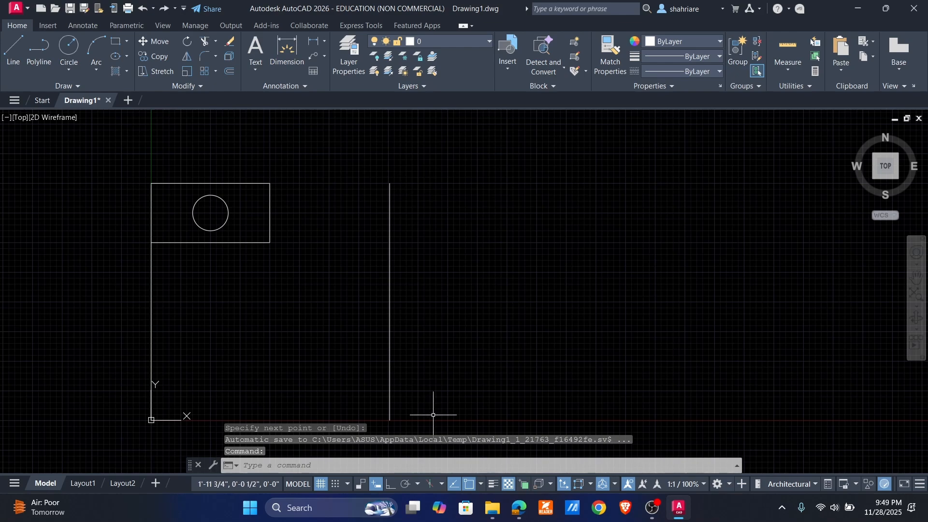
# Step: Draw a 20" segment at 210° from the lower endpoint of the new vertical line, and undo that segment
pyautogui.click(13, 48)
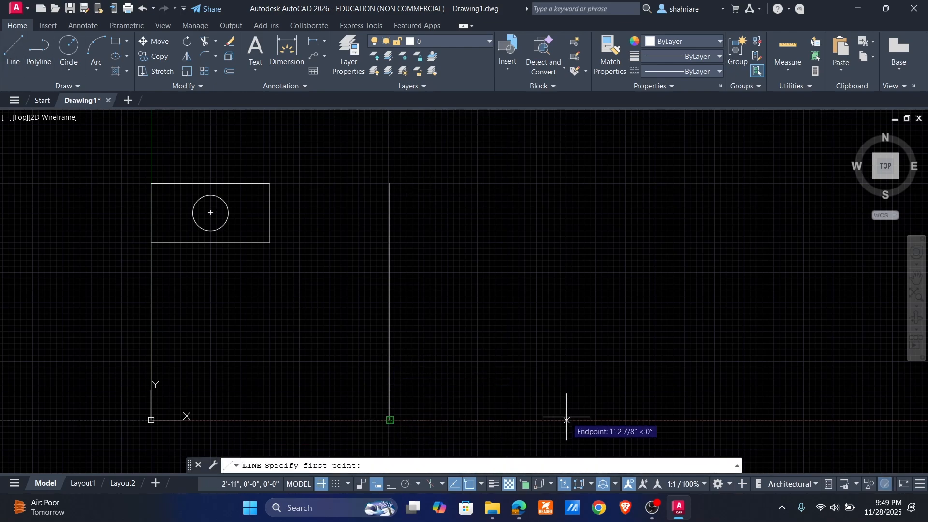
pyautogui.click(390, 421)
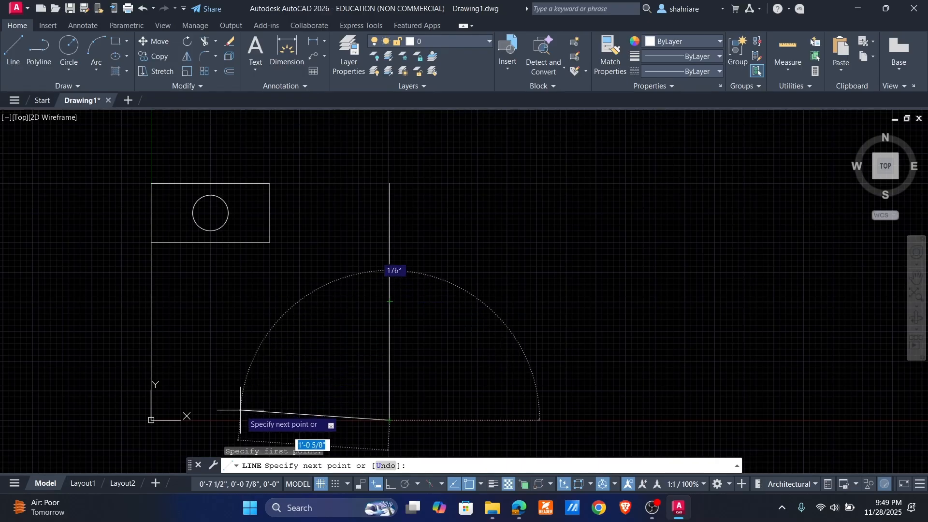
pyautogui.moveTo(240, 420); pyautogui.dragTo(245, 342, button='middle')
pyautogui.moveTo(244, 380); pyautogui.dragTo(247, 338, button='middle')
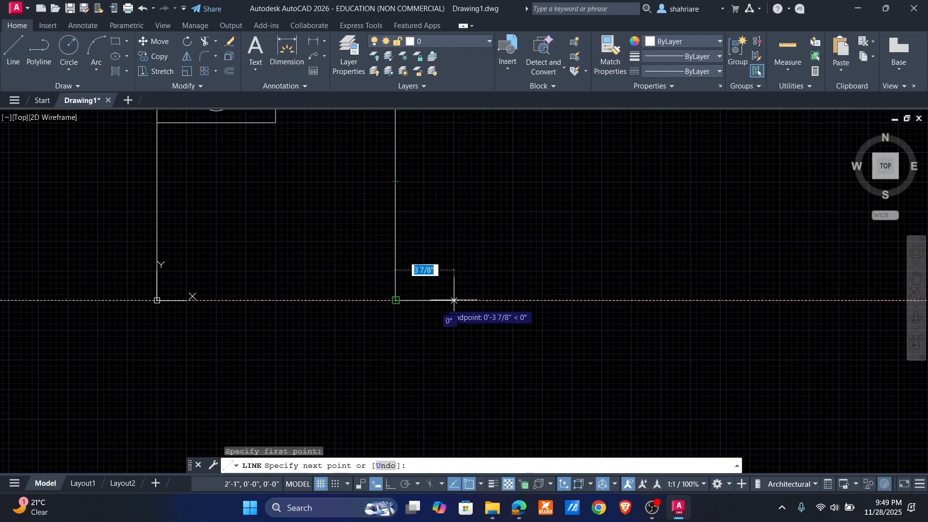
pyautogui.write('@20')
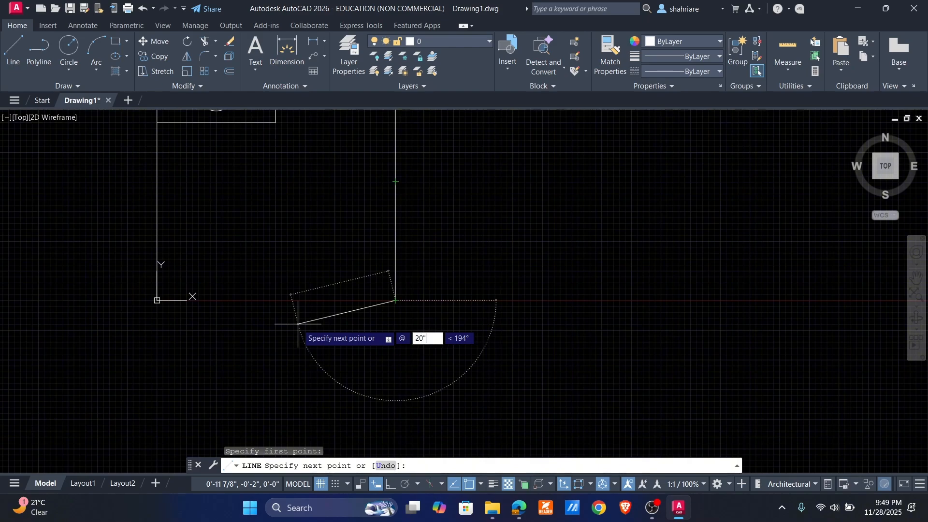
pyautogui.press('Tab')
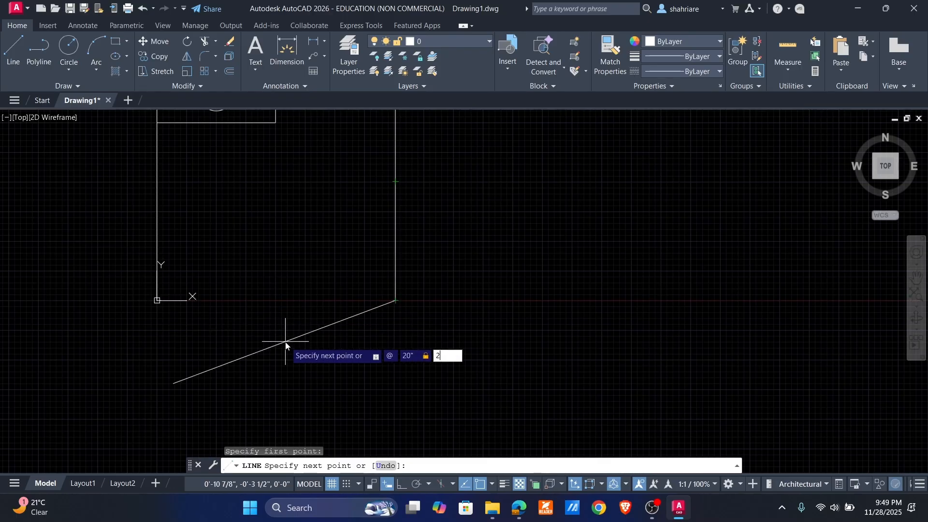
pyautogui.write('210')
pyautogui.press('Return')
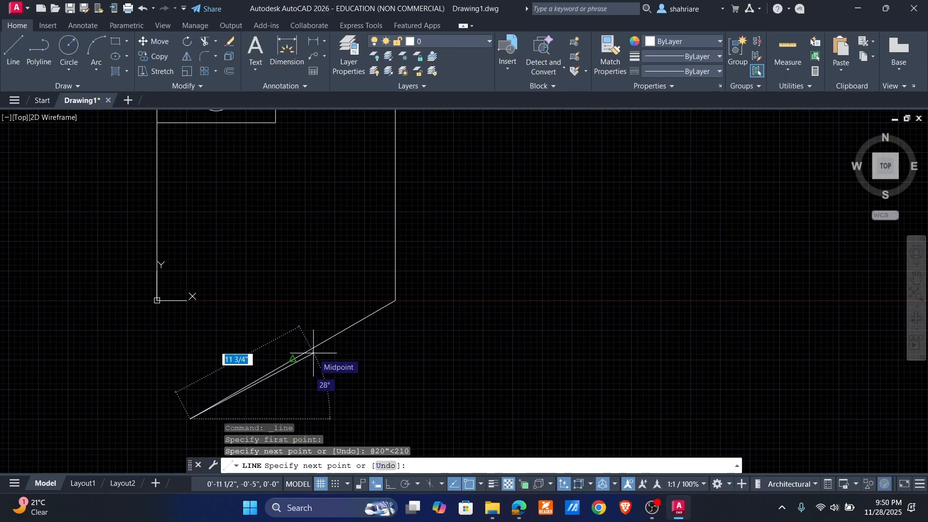
pyautogui.write('u')
pyautogui.press('Return')
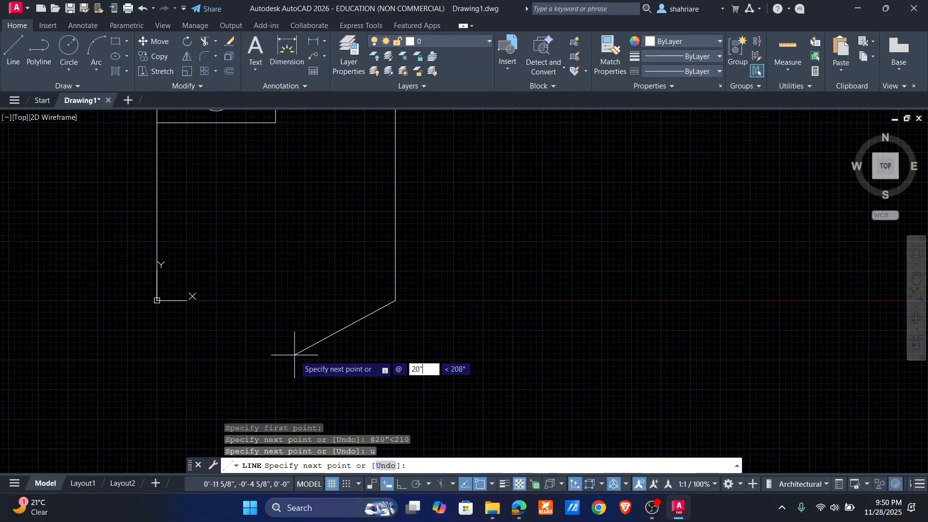
# Step: Draw a 20" segment at the negative angle of -150° from the same lower endpoint, and undo it
pyautogui.press('Tab')
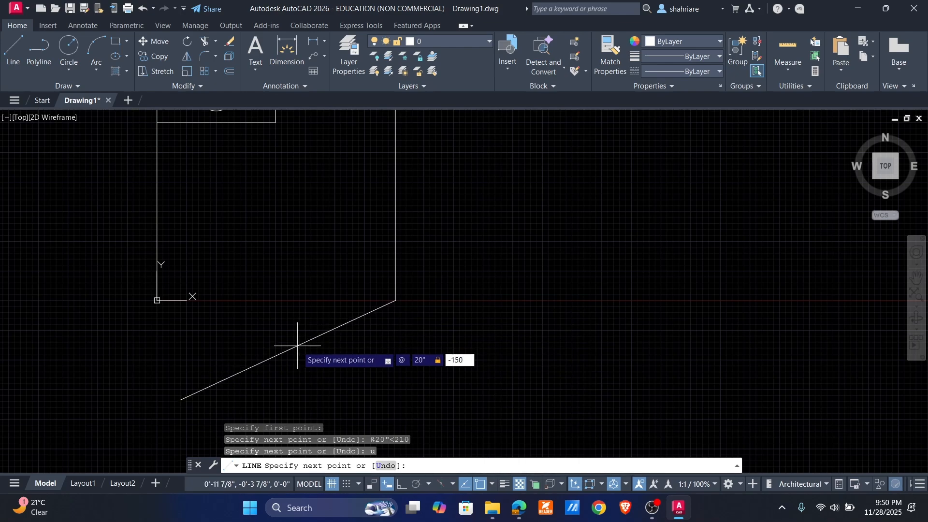
pyautogui.press('Return')
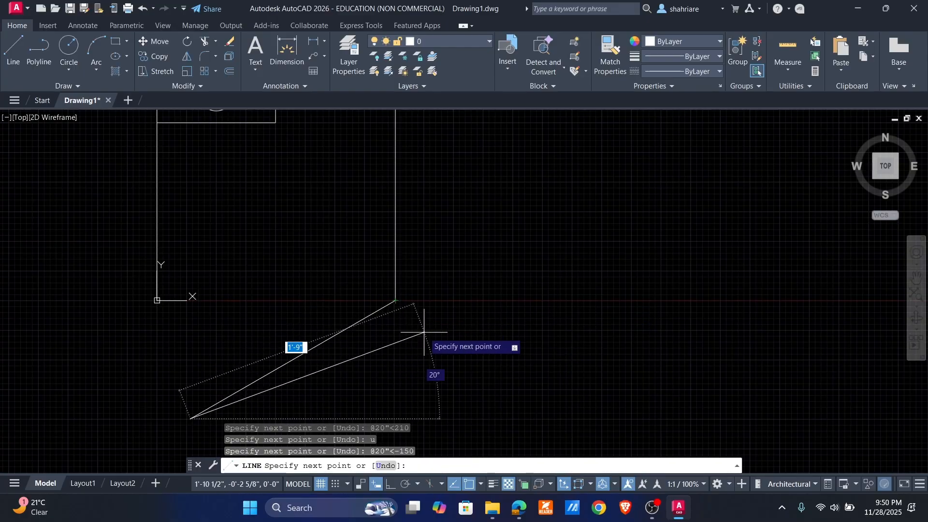
pyautogui.write('u')
pyautogui.press('Return')
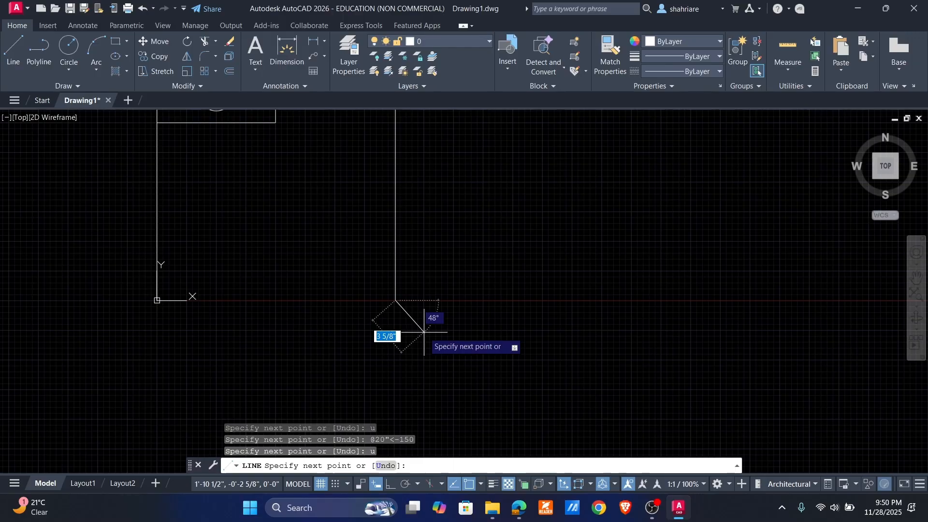
# Step: Draw a 20" segment at -45° from the vertical line's lower endpoint, finish the line, and undo the whole line
pyautogui.write('@20"')
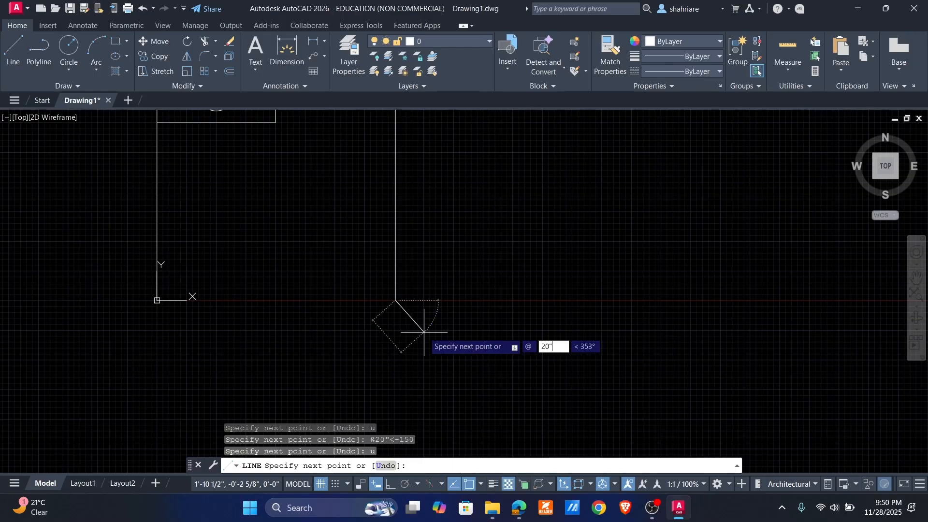
pyautogui.press('Tab')
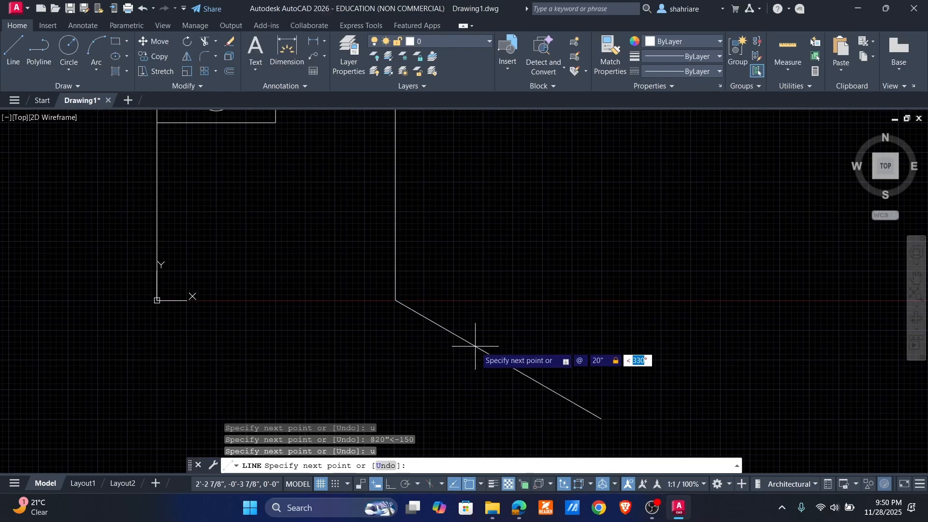
pyautogui.write('-45')
pyautogui.press('Return')
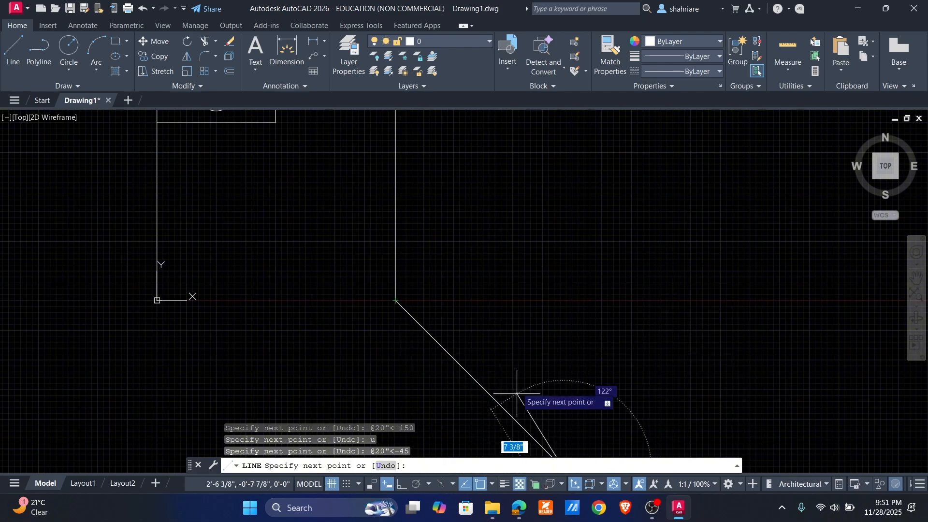
pyautogui.scroll(-4, 514, 386)
pyautogui.scroll(4, 507, 333)
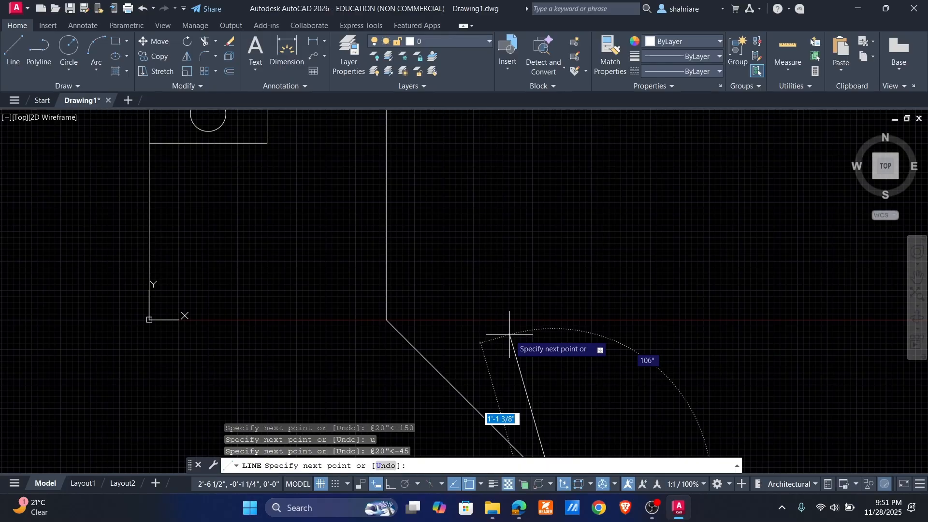
pyautogui.press('Return')
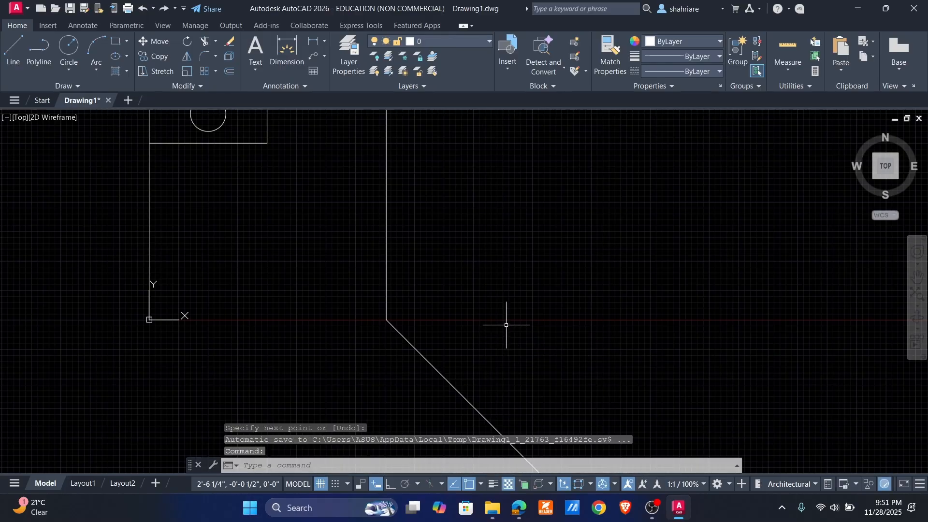
pyautogui.write('u')
pyautogui.press('Return')
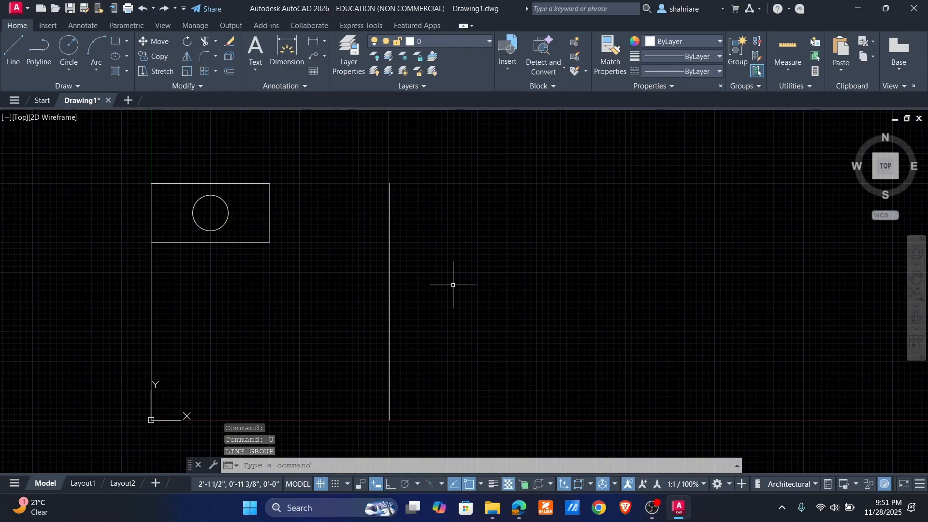
# Step: Draw a 10" line segment at 0° from the upper endpoint of the second flag's vertical pole
pyautogui.write('l')
pyautogui.press('Return')
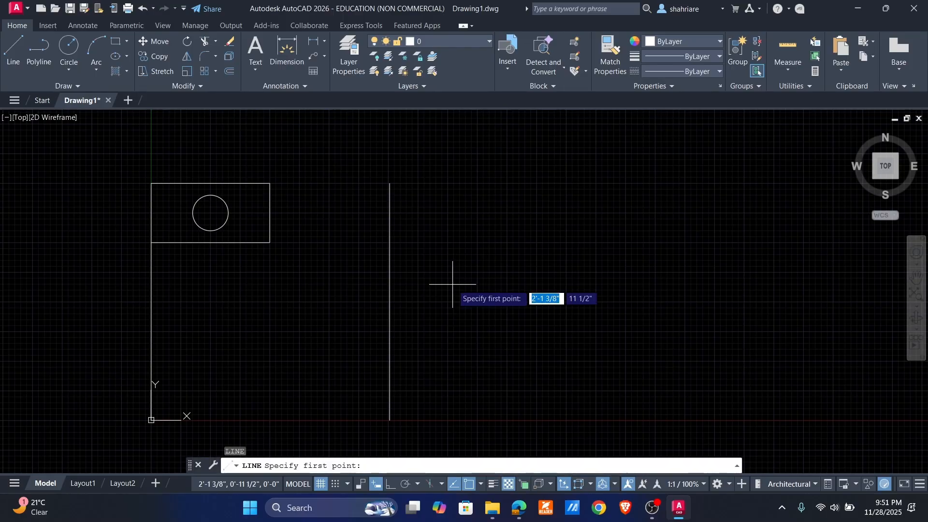
pyautogui.click(390, 183)
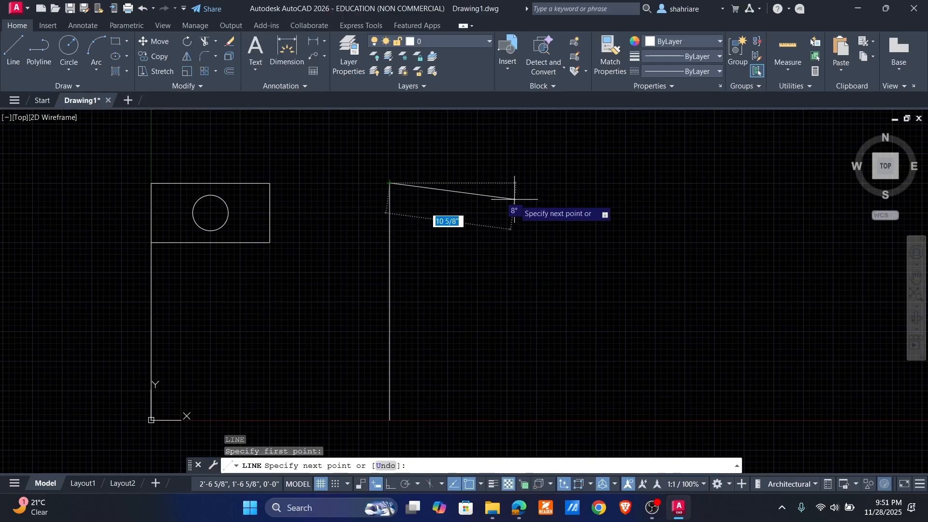
pyautogui.write('10')
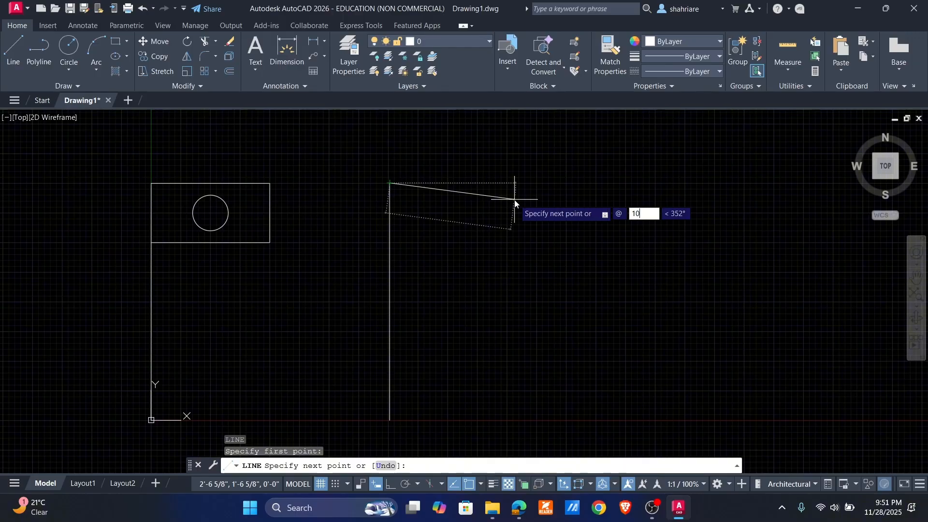
pyautogui.write('"')
pyautogui.press('Tab')
pyautogui.write('0')
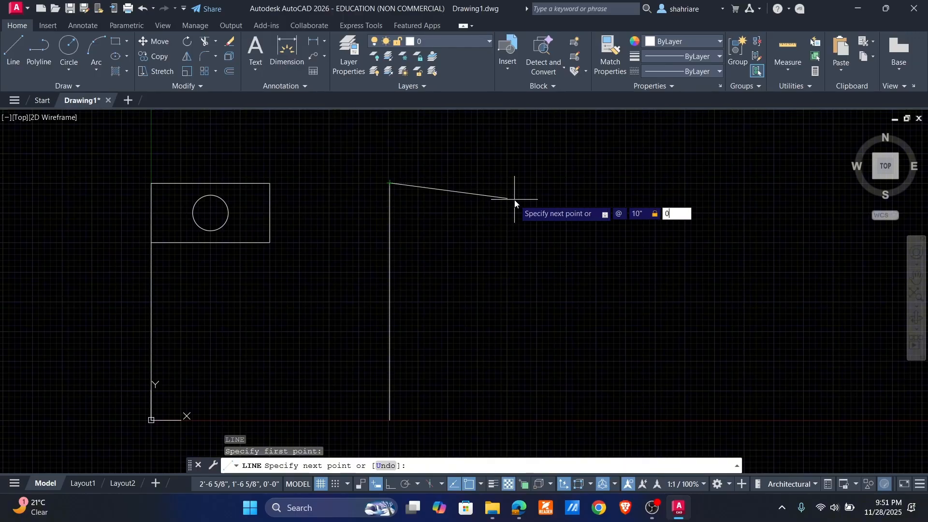
pyautogui.press('Return')
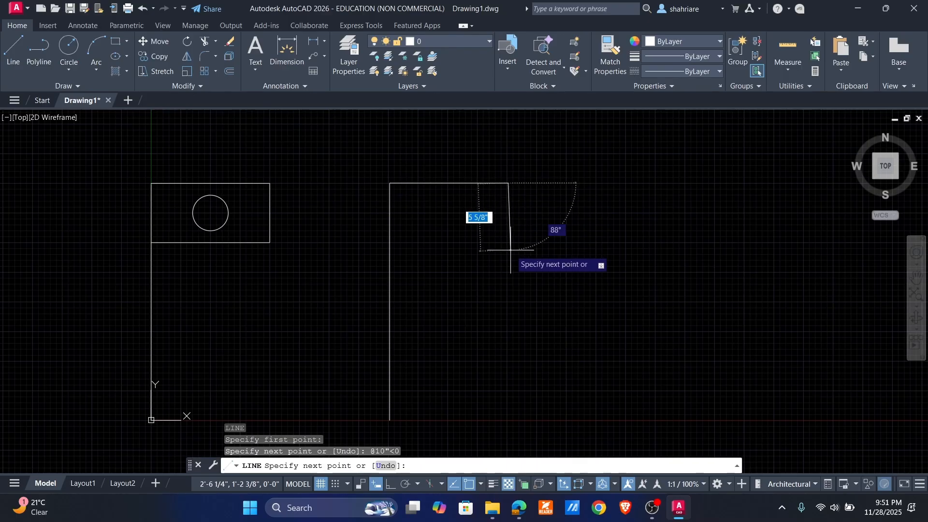
# Step: Continue the line with a 5" segment at -90° to form the second flag's far edge
pyautogui.write('@')
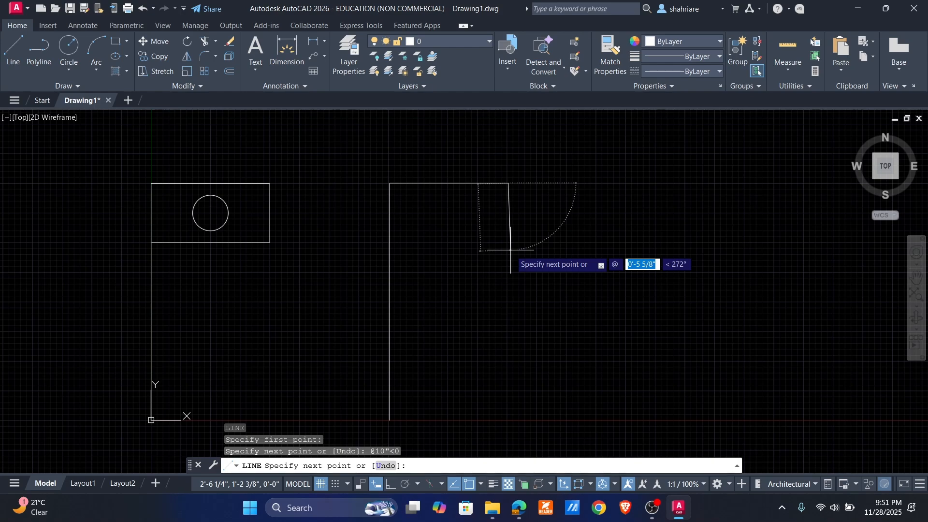
pyautogui.write('5"')
pyautogui.press('Tab')
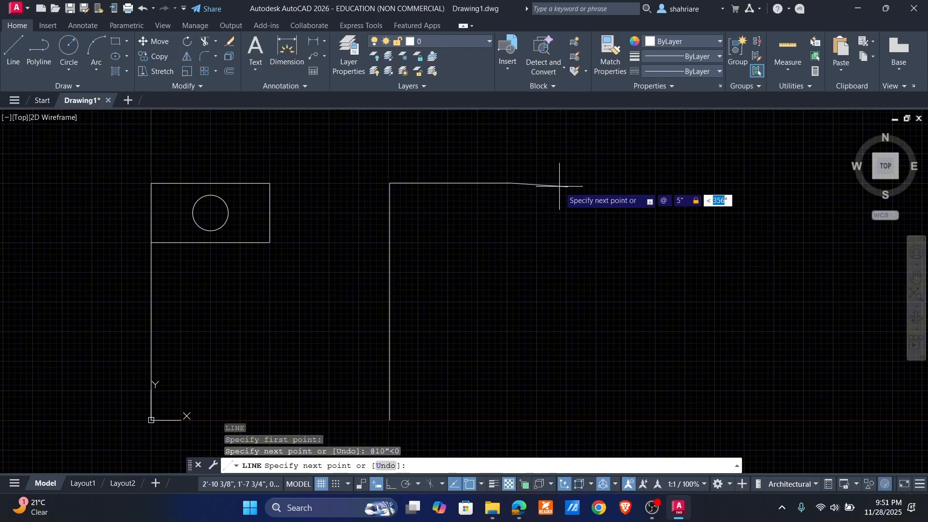
pyautogui.write('-90')
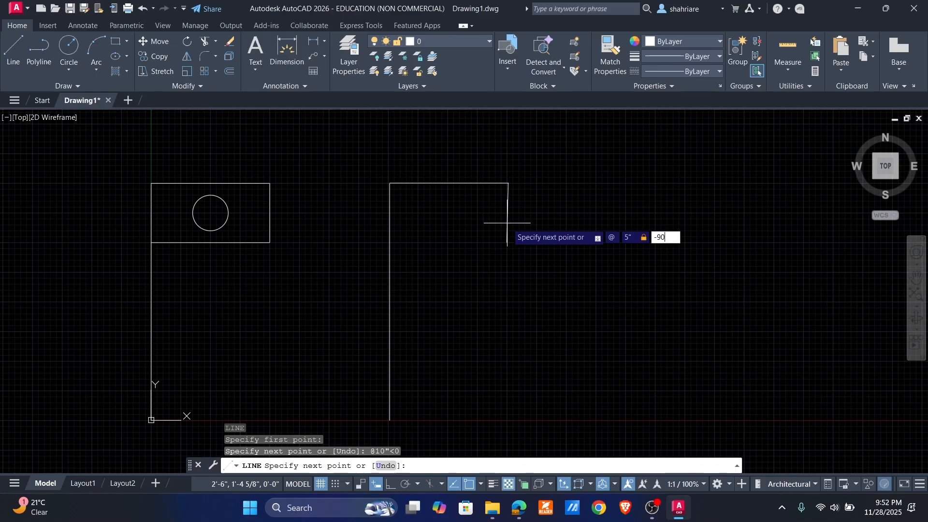
pyautogui.press('Return')
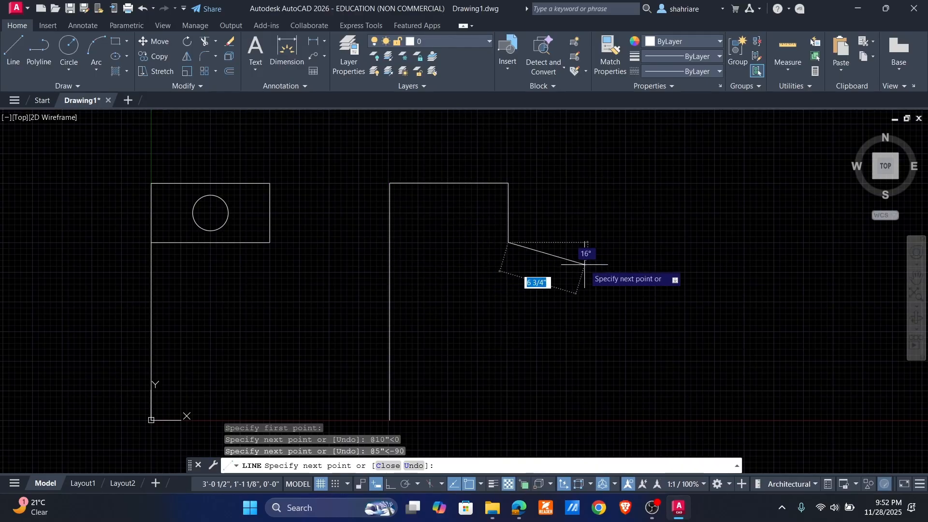
# Step: Draw a 10" segment at 180° back to the pole to close the second flag's rectangle, and finish the line
pyautogui.write('@')
pyautogui.write('10')
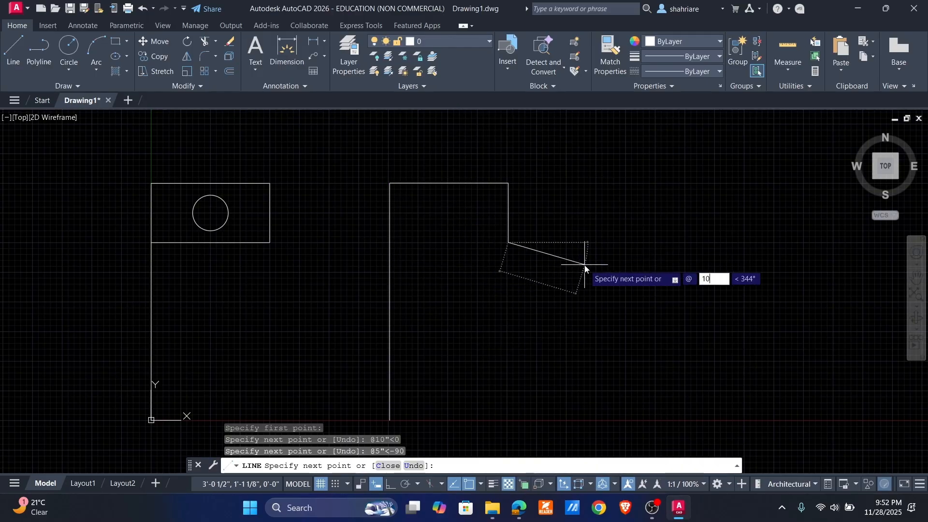
pyautogui.press('Tab')
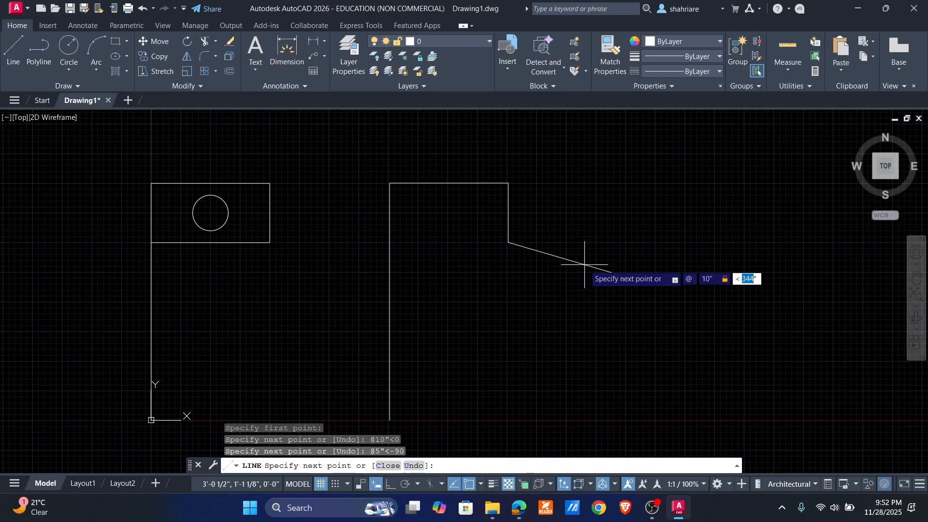
pyautogui.write('180')
pyautogui.press('Return')
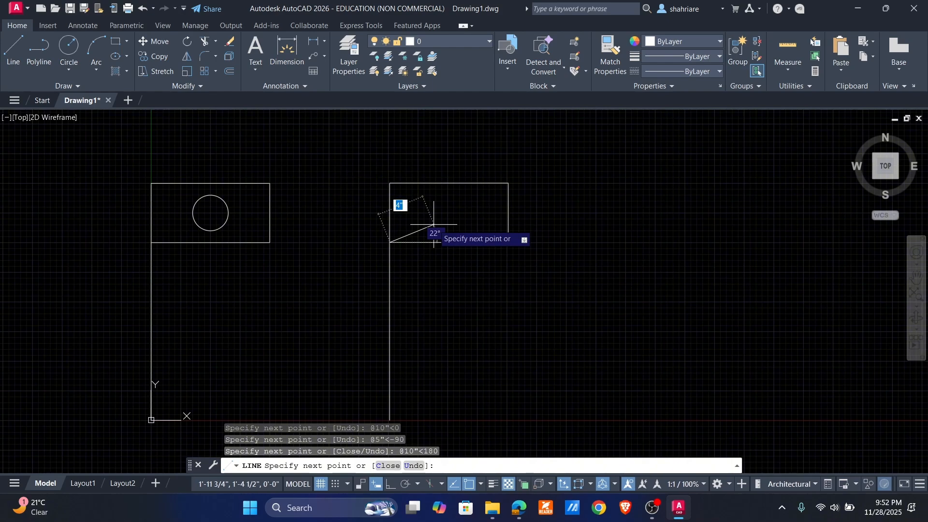
pyautogui.press('Return')
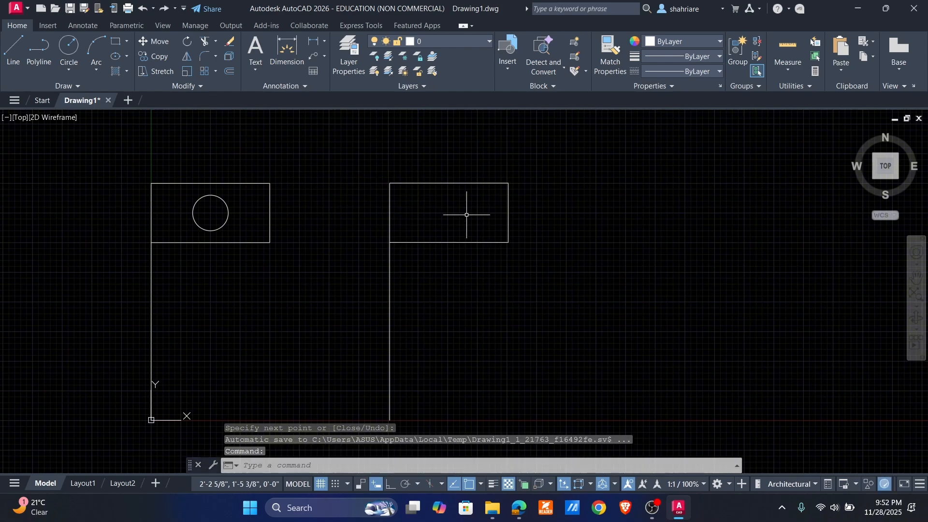
# Step: Start a circle with its center at relative coordinates @5,2.5 from the lower corner of the second flag's rectangle at the pole
pyautogui.scroll(2, 394, 242)
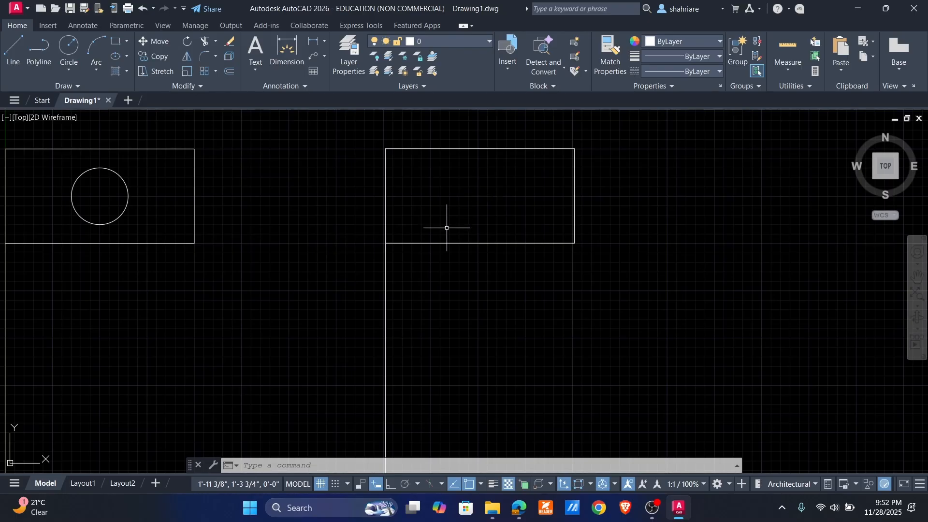
pyautogui.write('c')
pyautogui.press('Return')
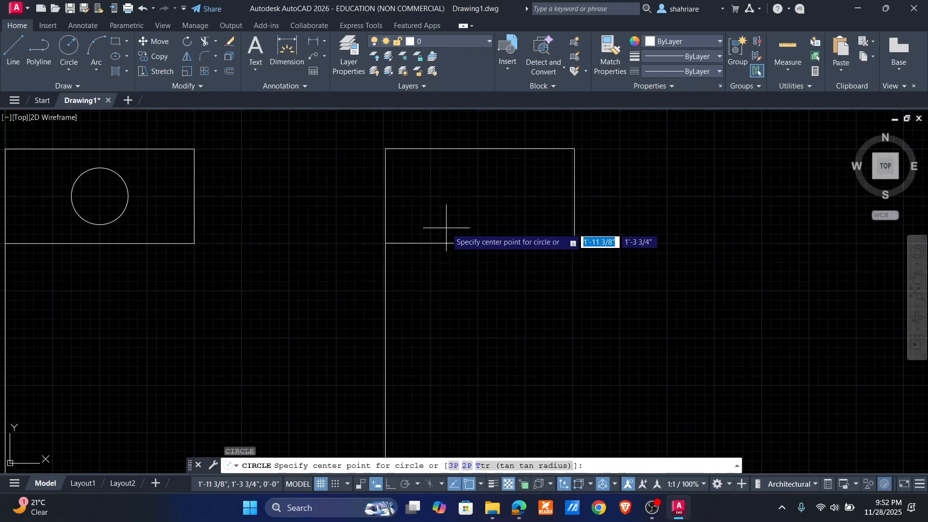
pyautogui.write('@')
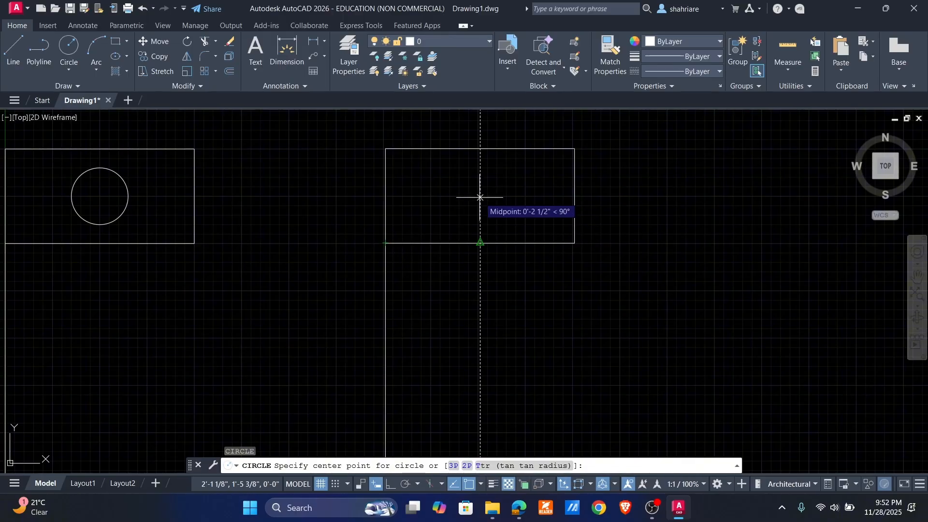
pyautogui.write('5')
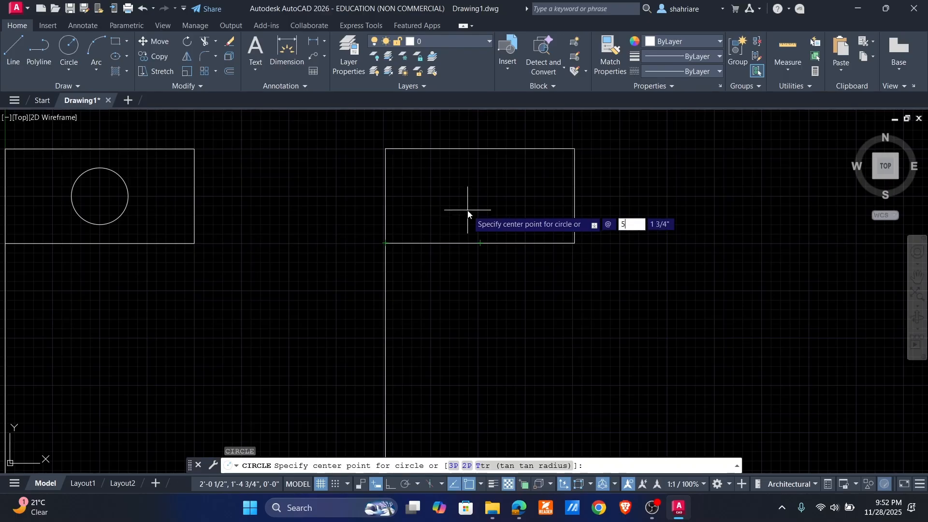
pyautogui.press('Tab')
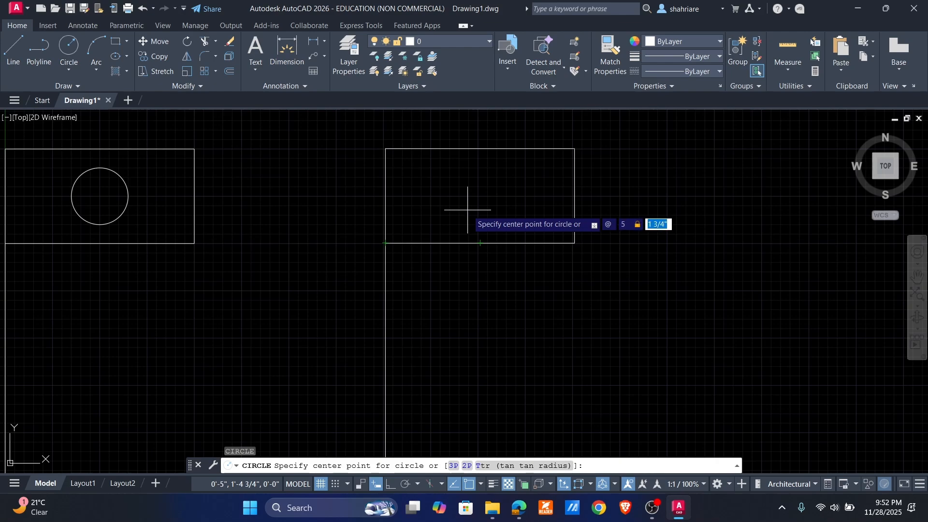
pyautogui.write('2.5')
pyautogui.press('Return')
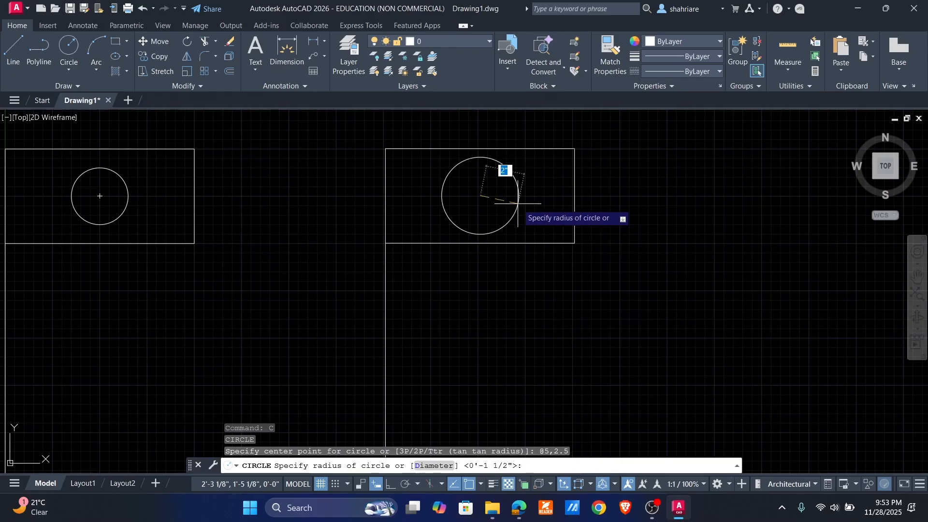
# Step: Define the circle by the Diameter option with a diameter of 3"
pyautogui.write('d')
pyautogui.press('Return')
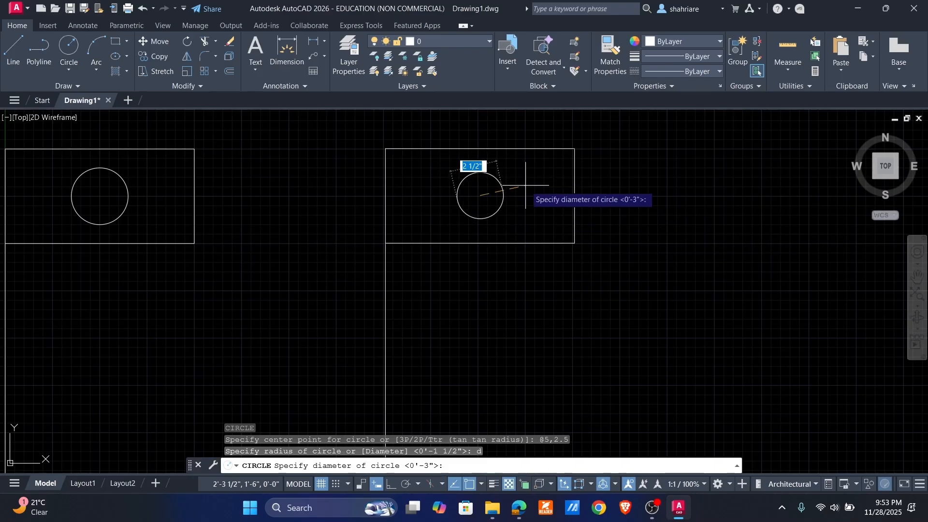
pyautogui.write('3')
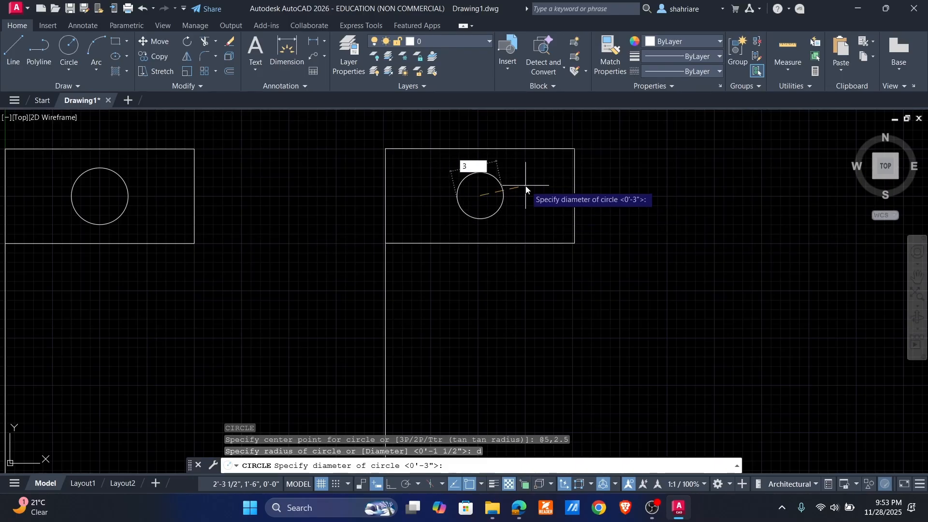
pyautogui.write('"')
pyautogui.press('Return')
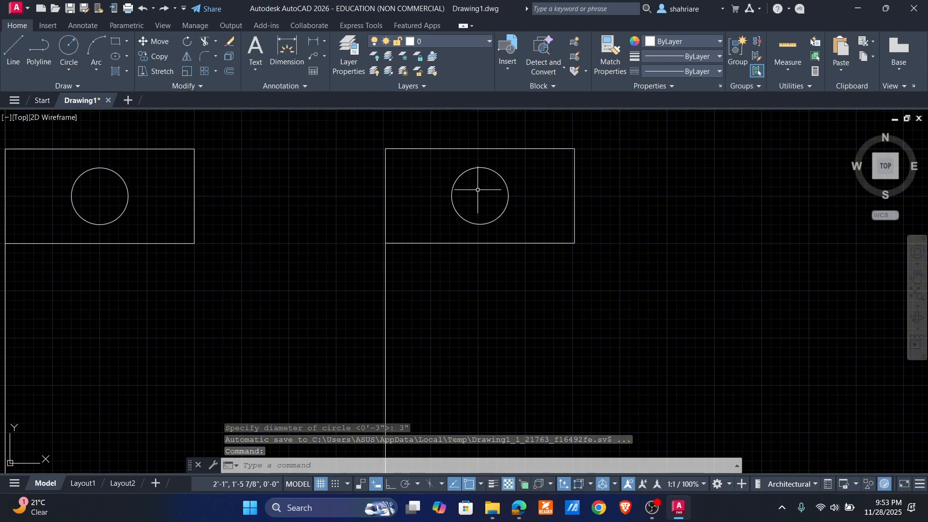
# Step: Draw a 10" line segment at 0° from a free point in the empty area beside the second flag
pyautogui.scroll(-2, 411, 168)
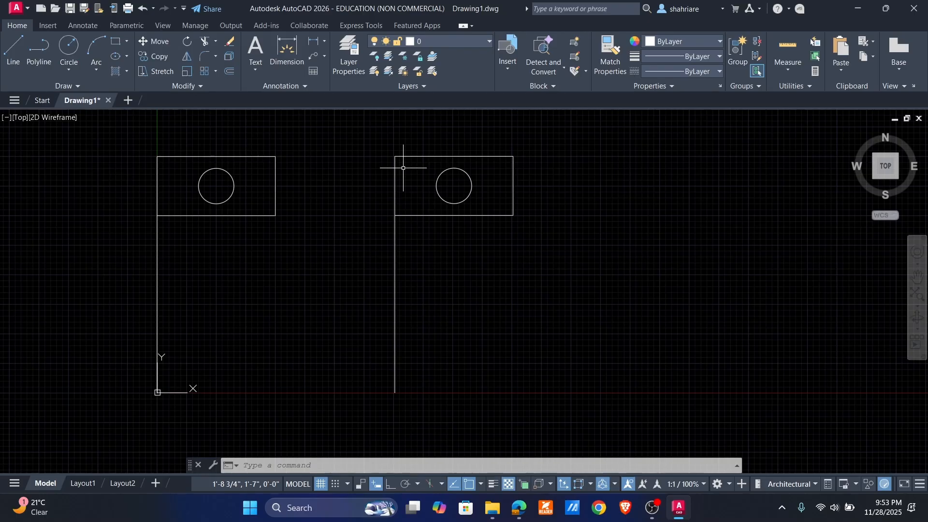
pyautogui.moveTo(430, 254)
pyautogui.mouseDown(button='middle')
pyautogui.moveTo(301, 263)
pyautogui.moveTo(240, 250)
pyautogui.mouseUp(button='middle')
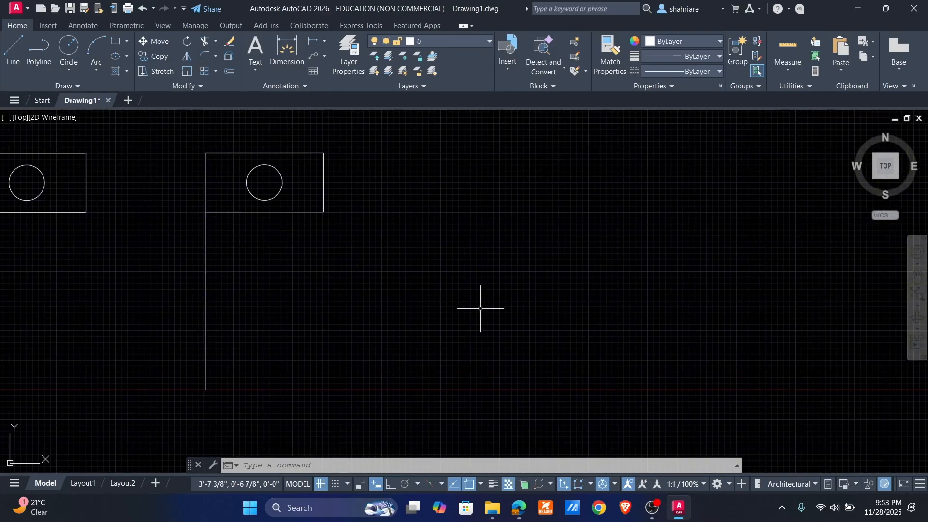
pyautogui.write('l')
pyautogui.press('Return')
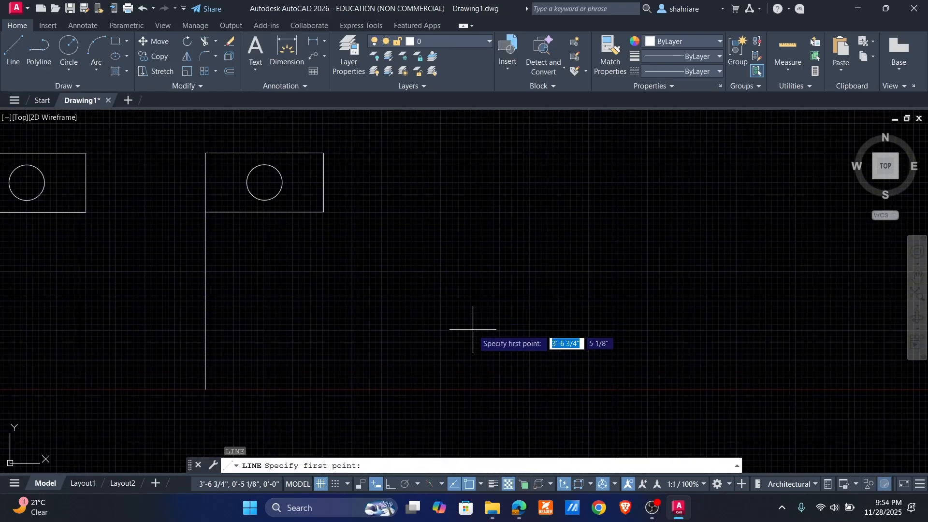
pyautogui.click(411, 332)
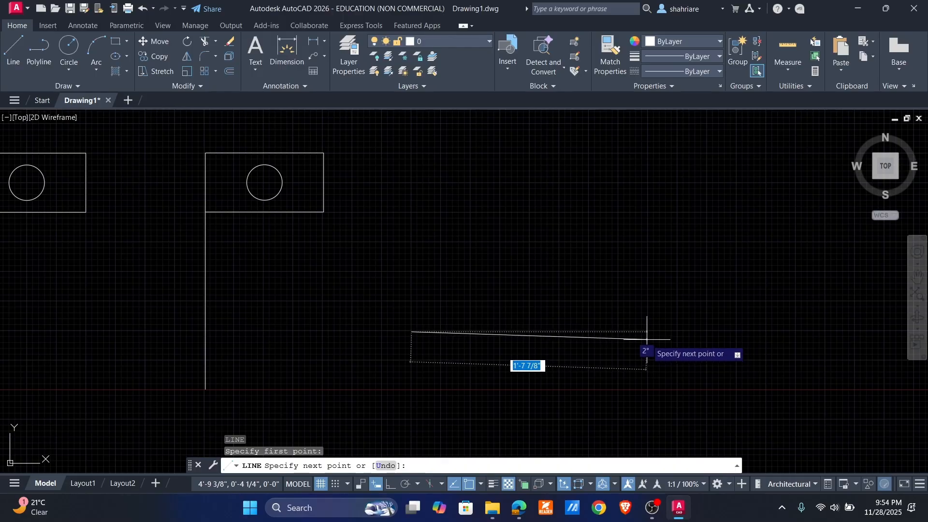
pyautogui.click(647, 340)
pyautogui.write('10')
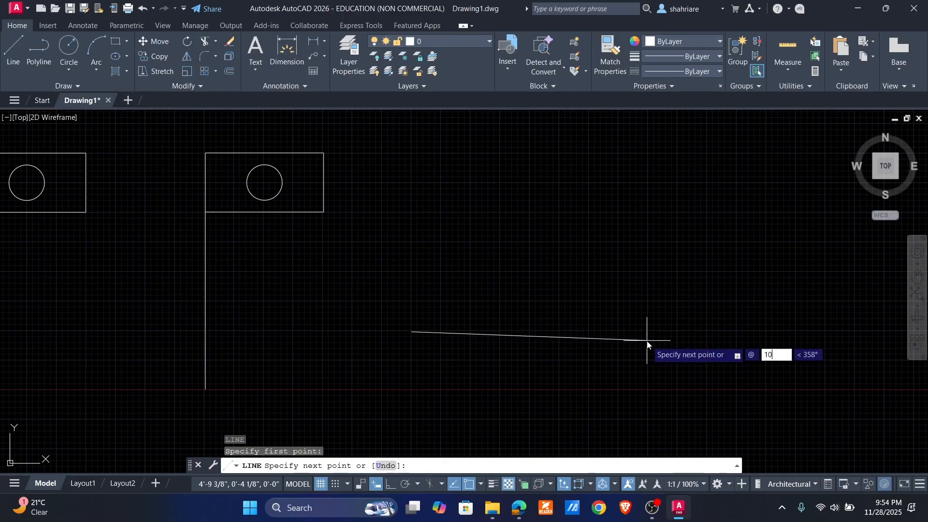
pyautogui.press('Tab')
pyautogui.write('0')
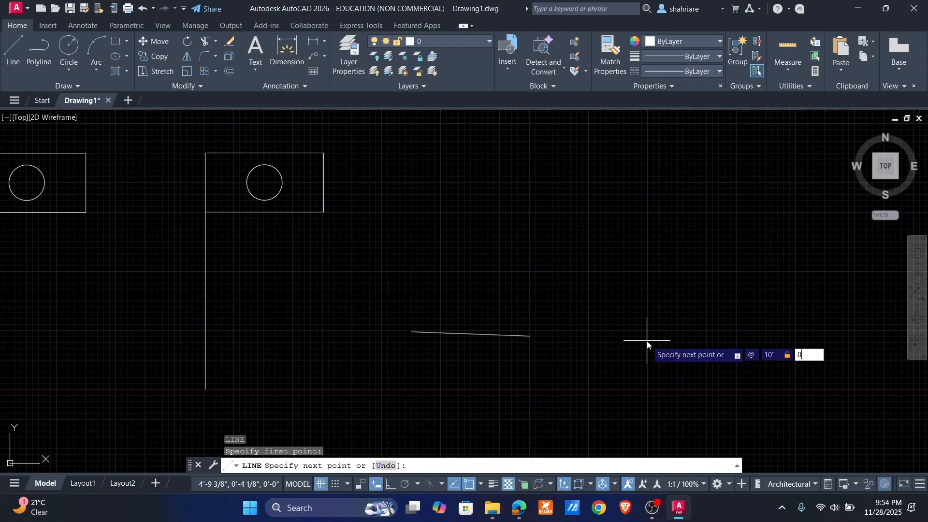
pyautogui.press('Return')
# Step: Continue the line with a 15" segment at 120° from the end of the new horizontal segment
pyautogui.scroll(4, 551, 296)
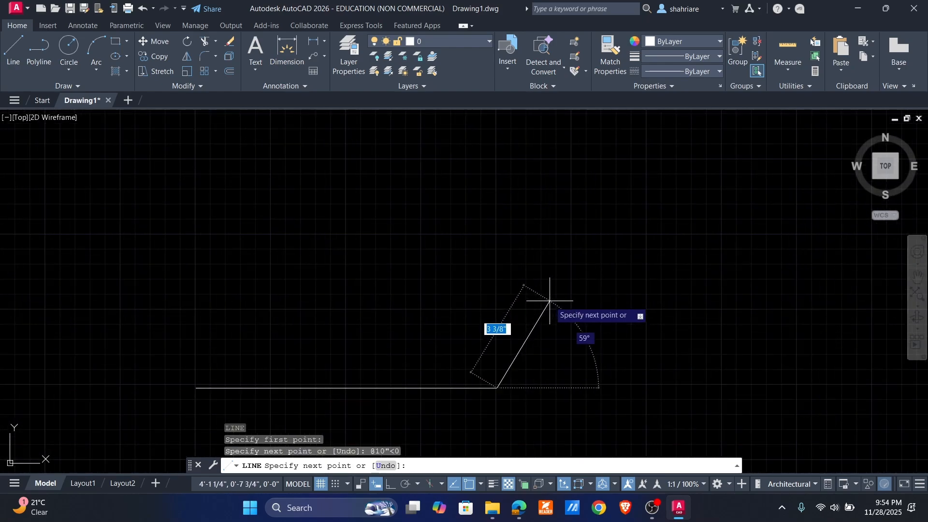
pyautogui.moveTo(541, 315); pyautogui.dragTo(590, 277, button='middle')
pyautogui.scroll(-2, 590, 277)
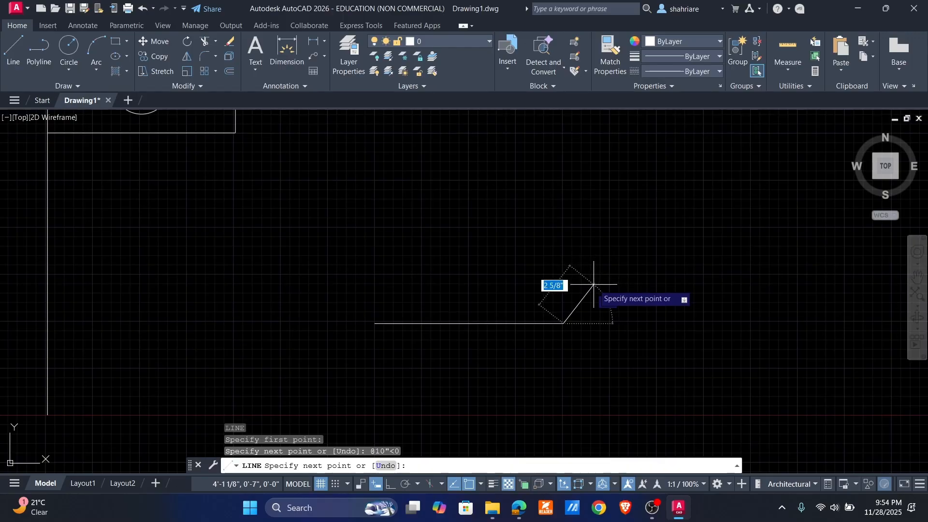
pyautogui.write('15')
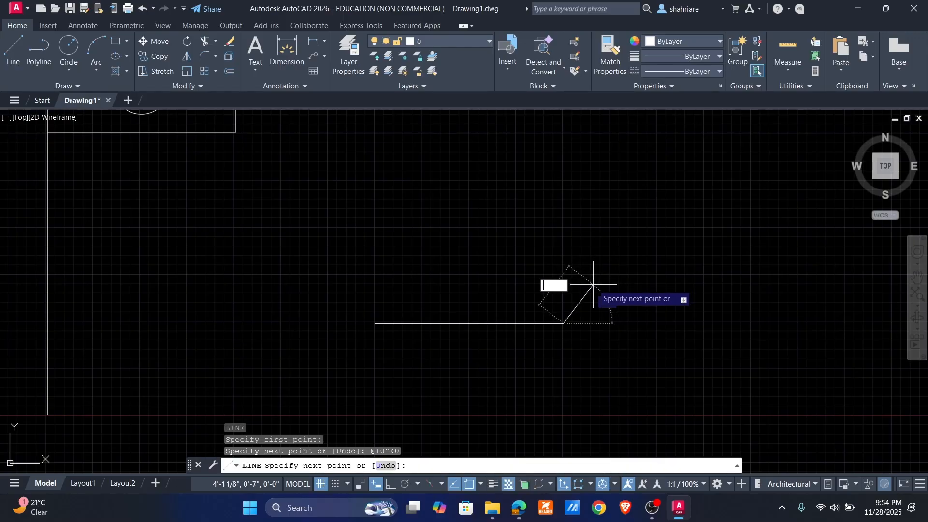
pyautogui.write('@15')
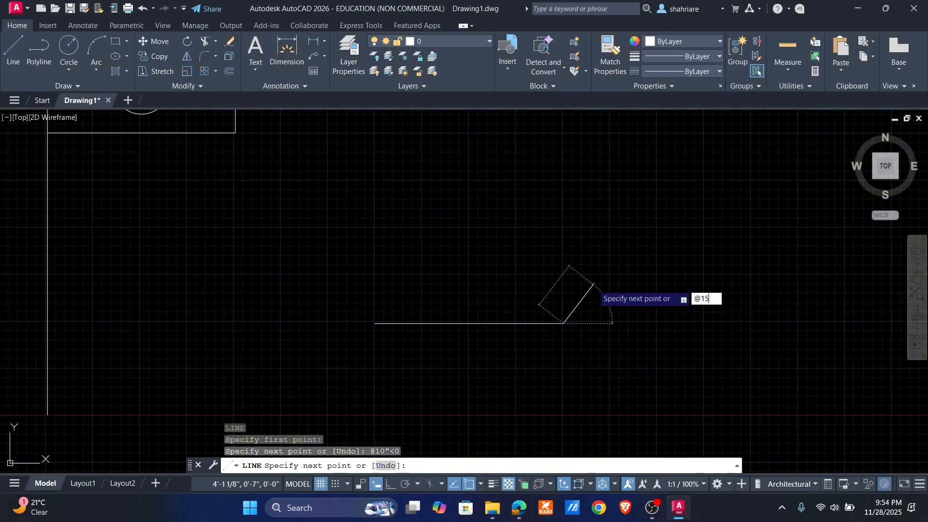
pyautogui.press('Tab')
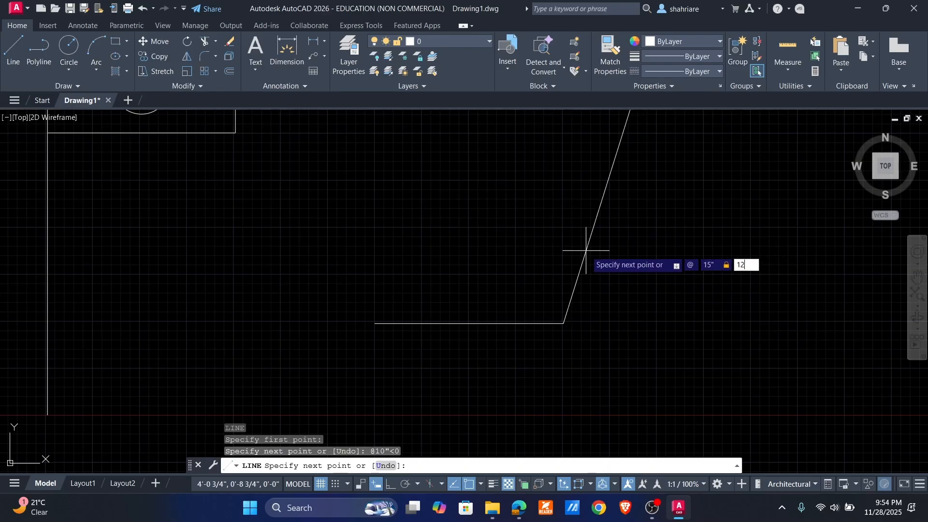
pyautogui.press('Return')
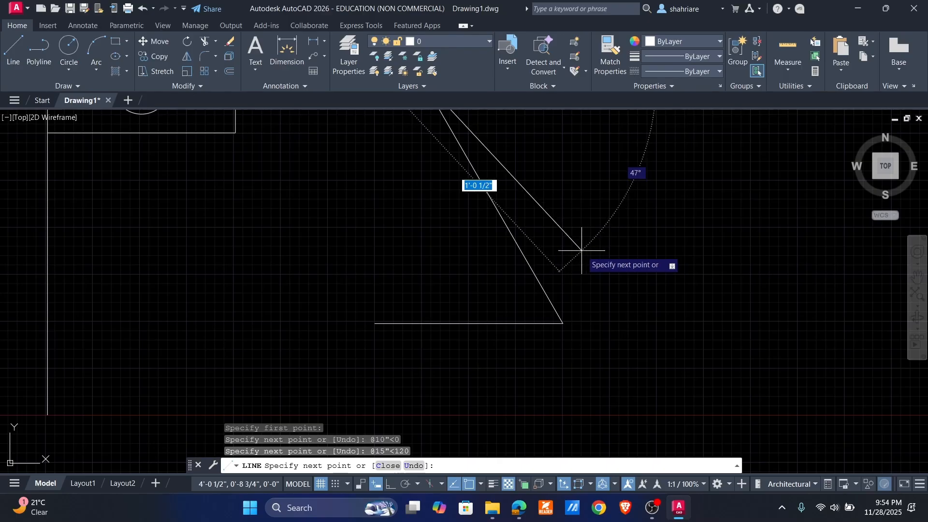
pyautogui.scroll(-2, 536, 313)
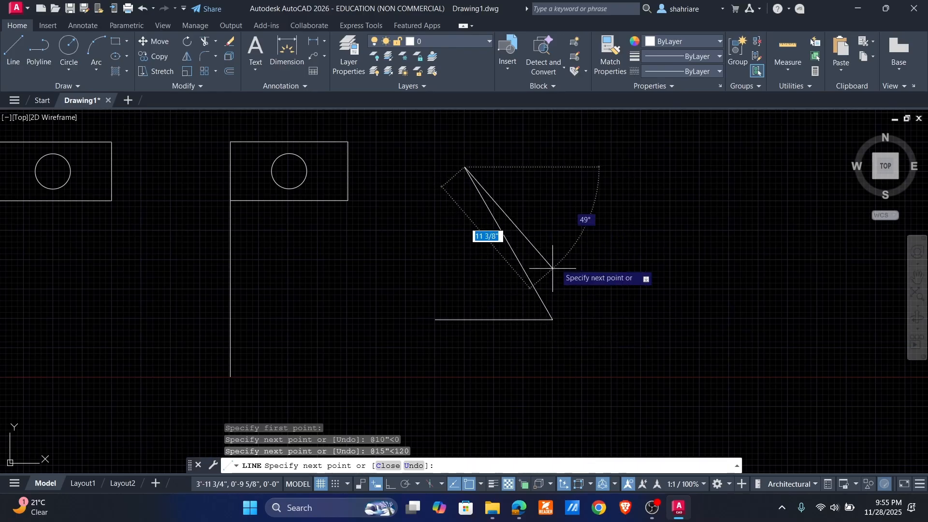
# Step: Draw a horizontal reference line outward from the vertex shared by the 10" and 15" segments, extending the base
pyautogui.press('Escape')
pyautogui.press('space')
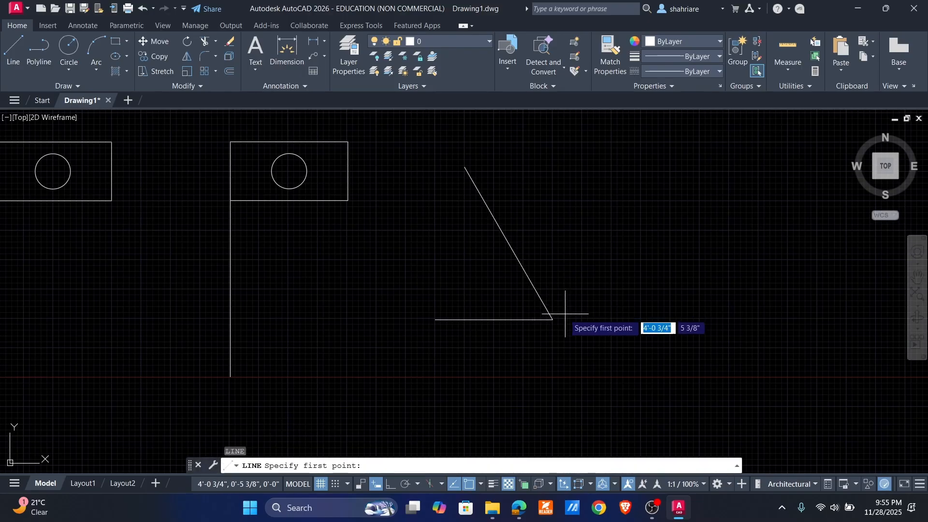
pyautogui.click(552, 319)
pyautogui.click(645, 319)
pyautogui.press('space')
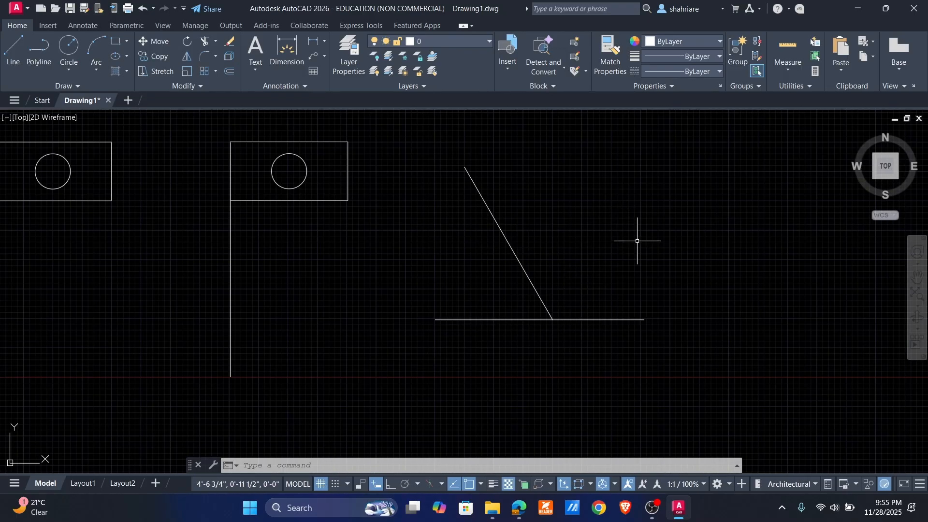
# Step: Undo the reference line together with the 10" and 15" segments beside the second flag
pyautogui.write('u')
pyautogui.press('Return')
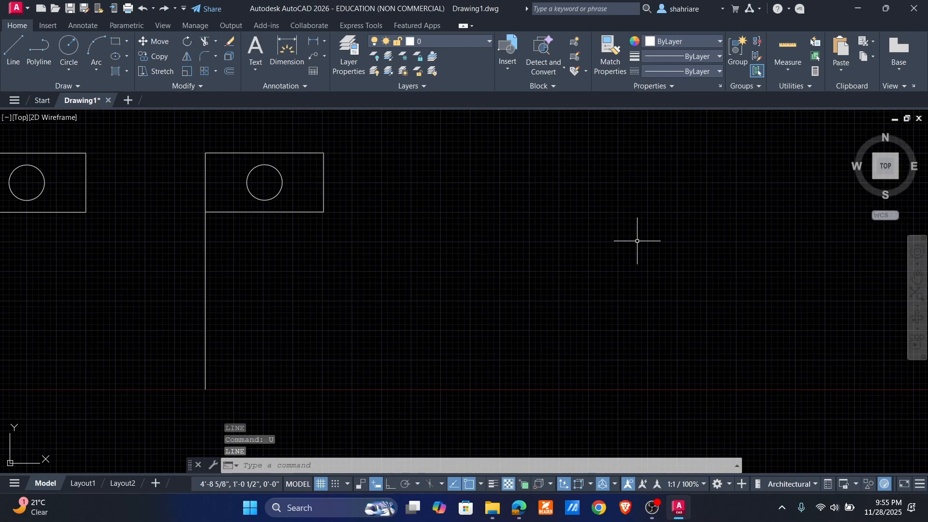
# Step: Draw a new 10" line segment at 0° from a free point in the empty area beside the second flag
pyautogui.write('l')
pyautogui.press('Return')
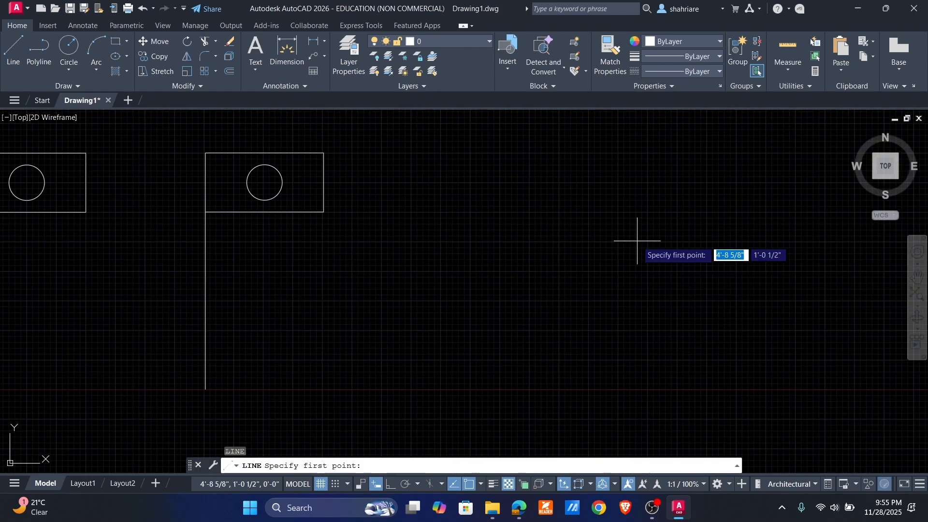
pyautogui.click(497, 306)
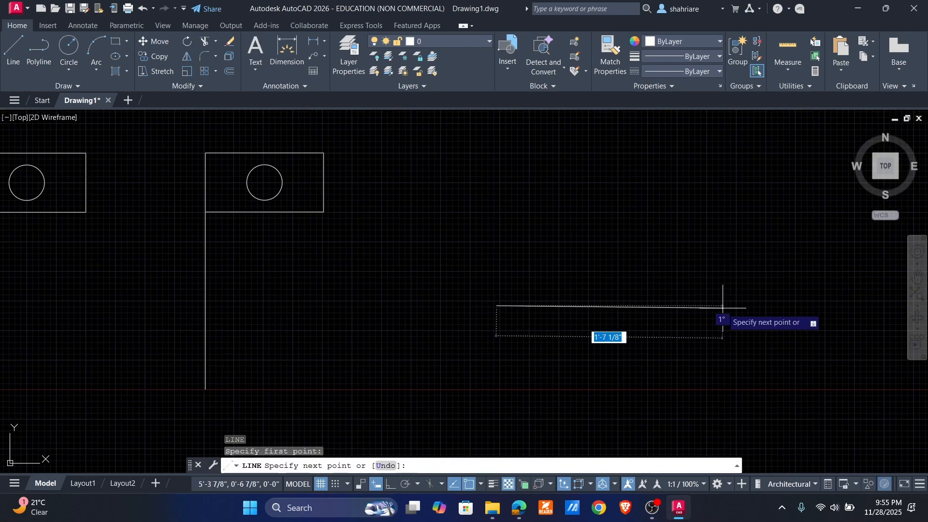
pyautogui.write('10')
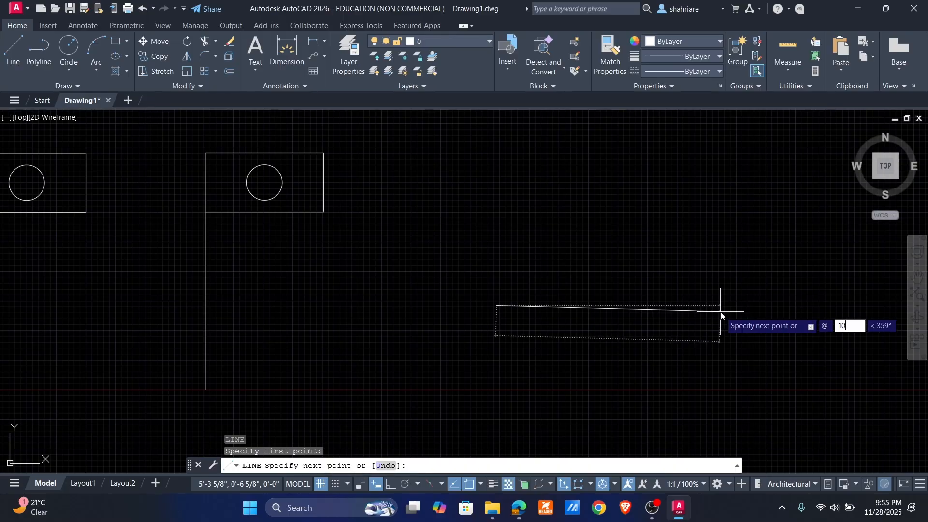
pyautogui.press('Tab')
pyautogui.write('0')
pyautogui.press('Return')
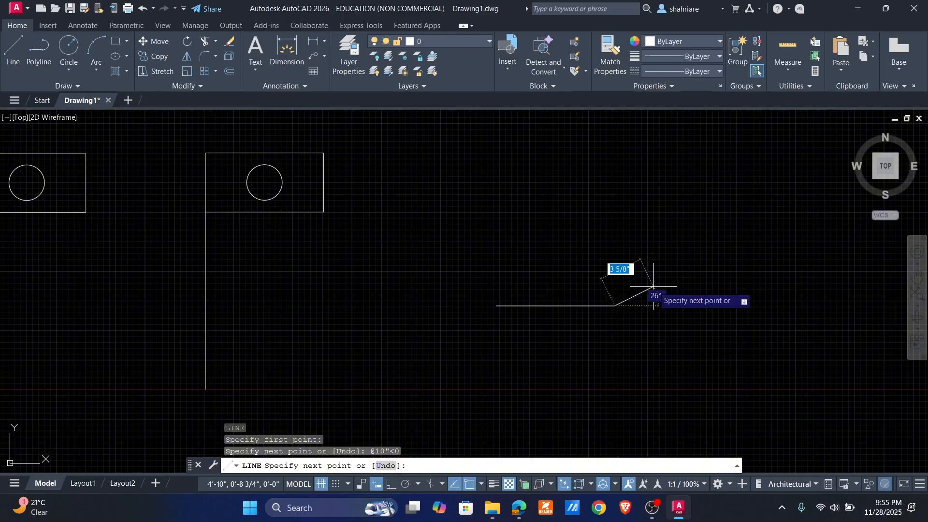
# Step: Continue with a 12" segment at 60° and close the figure back to its start point as a triangle
pyautogui.write('12')
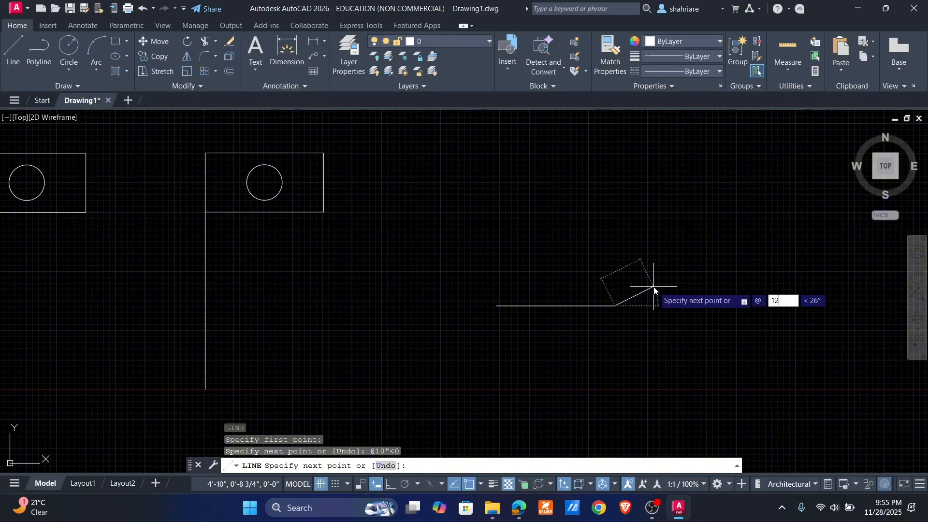
pyautogui.press('Tab')
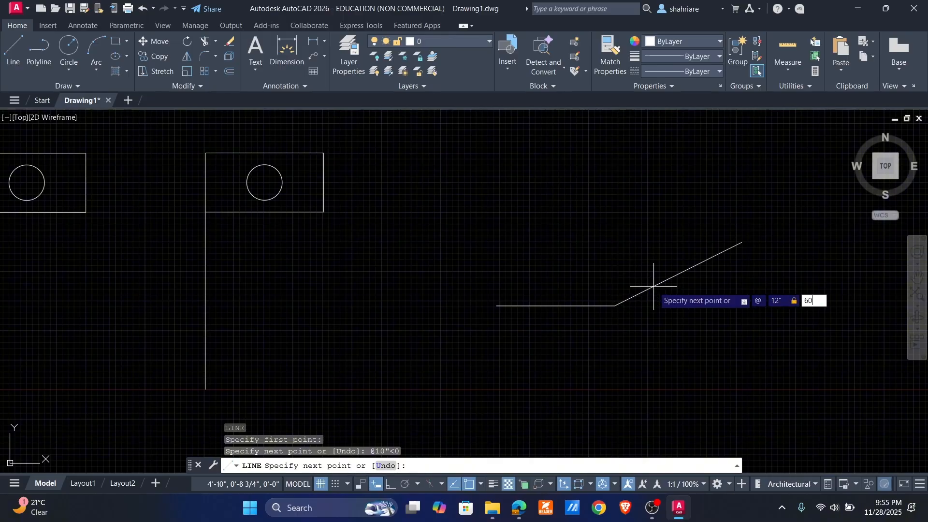
pyautogui.write('60')
pyautogui.press('Return')
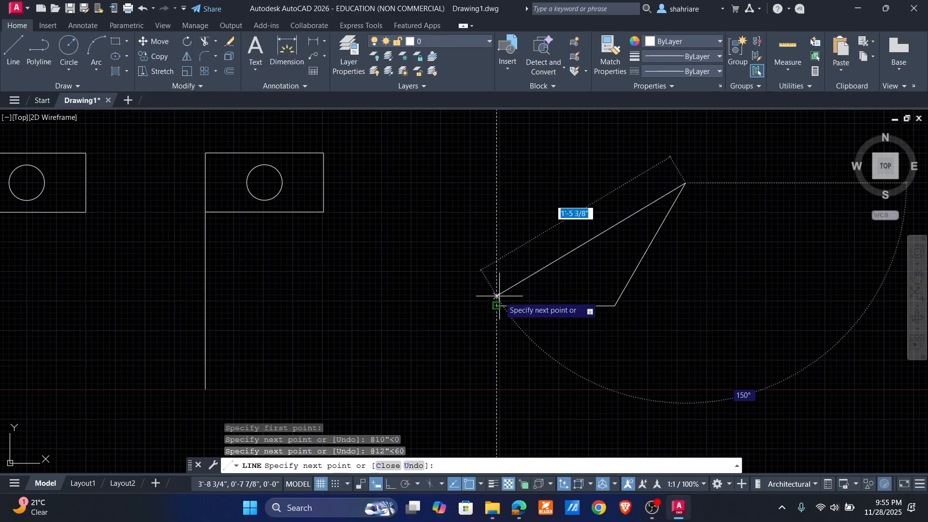
pyautogui.write('c')
pyautogui.press('Return')
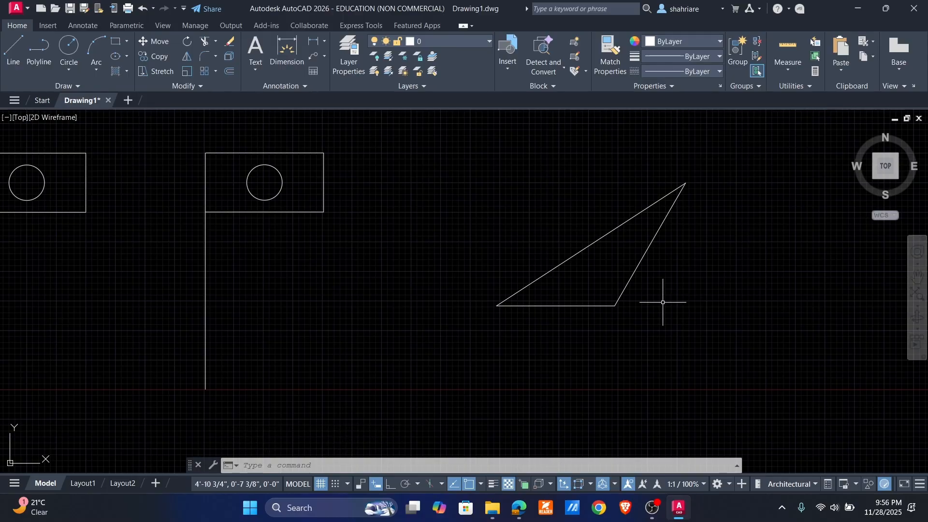
pyautogui.moveTo(708, 295); pyautogui.dragTo(514, 290, button='middle')
pyautogui.write('sl')
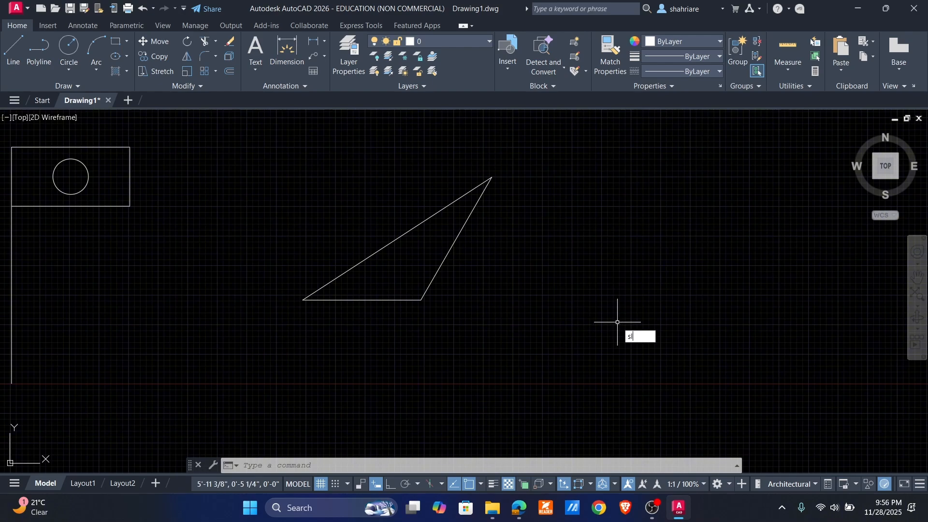
pyautogui.write('l')
pyautogui.press('Return')
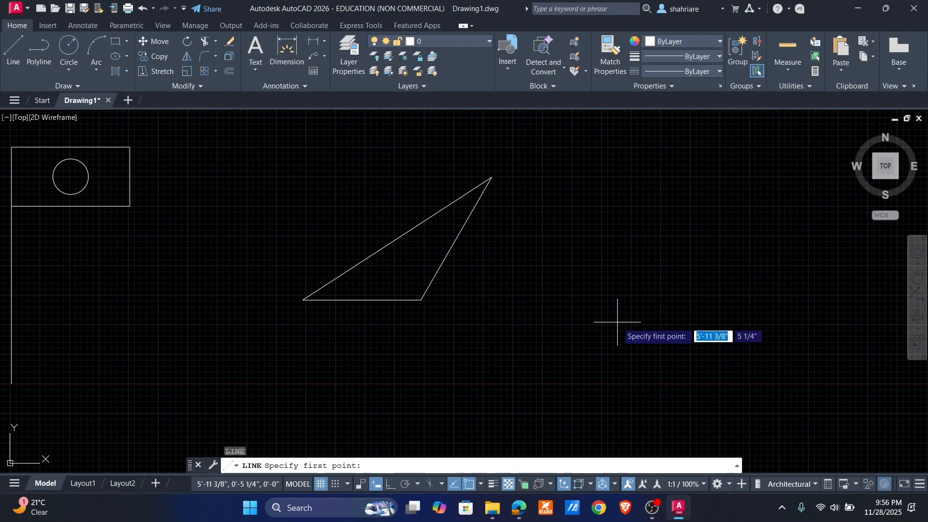
pyautogui.click(545, 302)
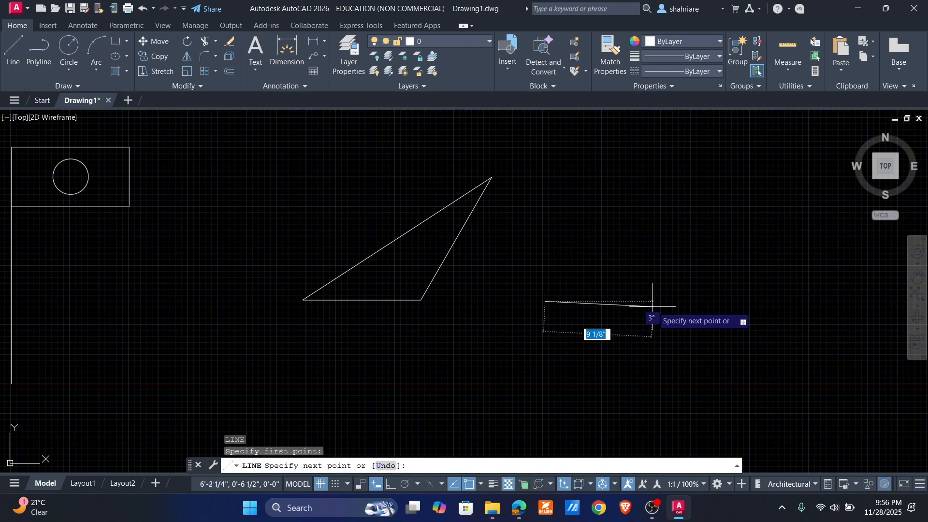
pyautogui.write('10@10')
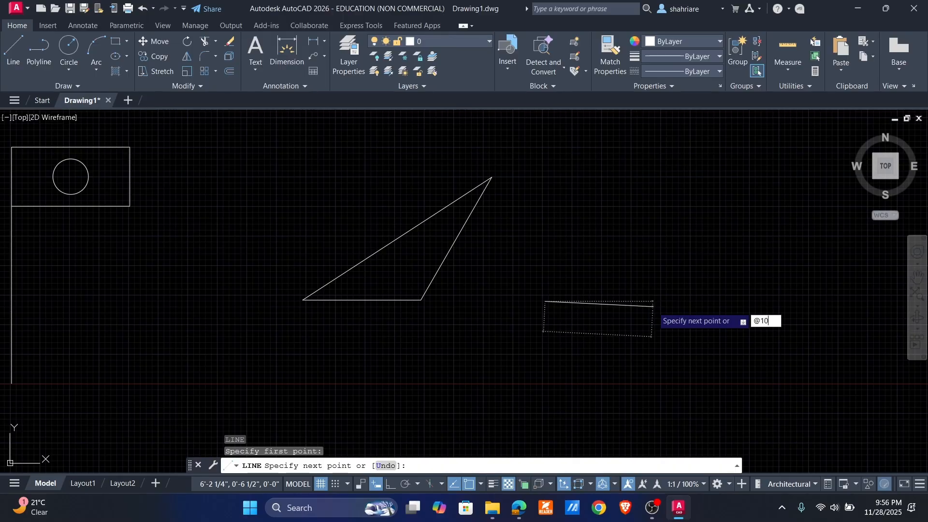
pyautogui.write('<0')
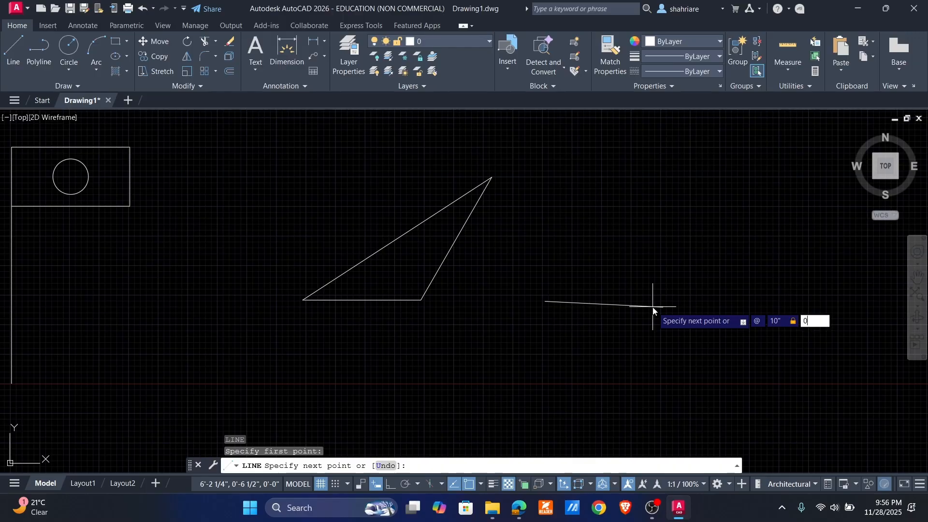
pyautogui.press('Return')
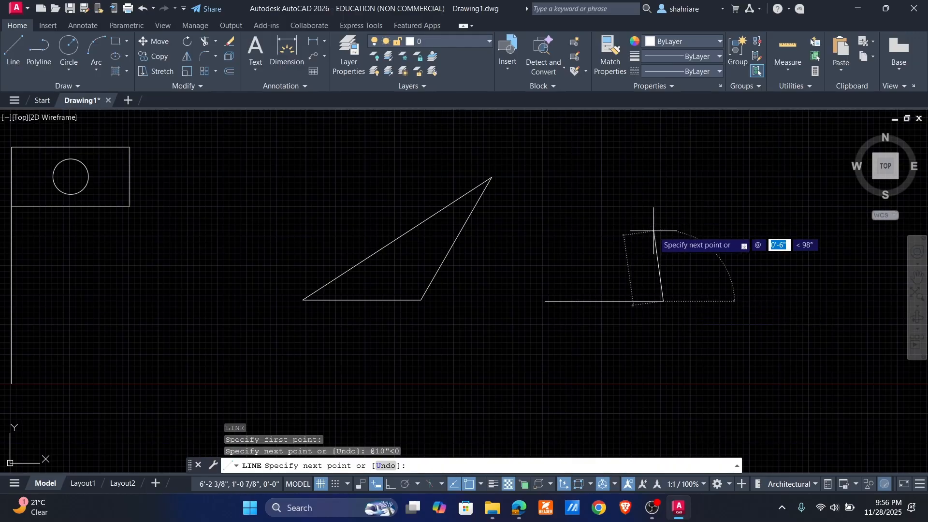
# Step: Continue the square with a 10" side at 90° from the end of its base
pyautogui.write('10"')
pyautogui.press('Tab')
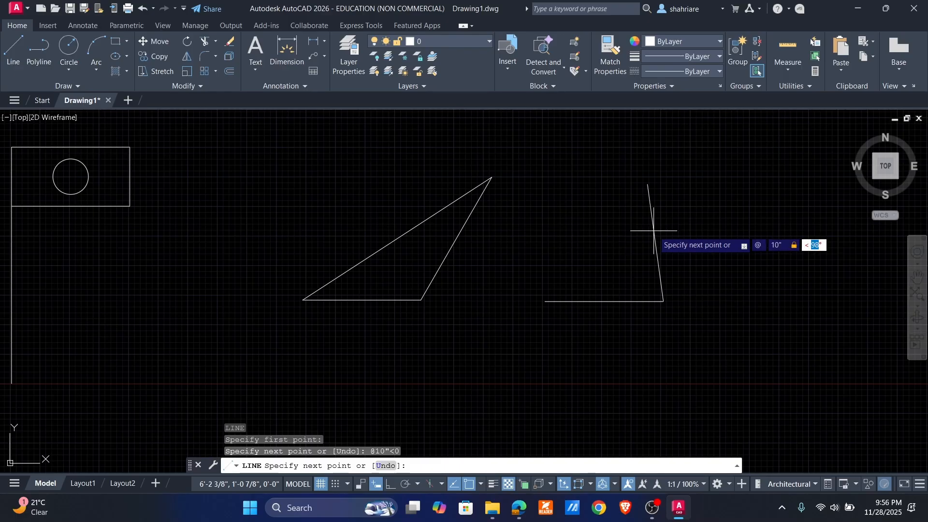
pyautogui.press('Return')
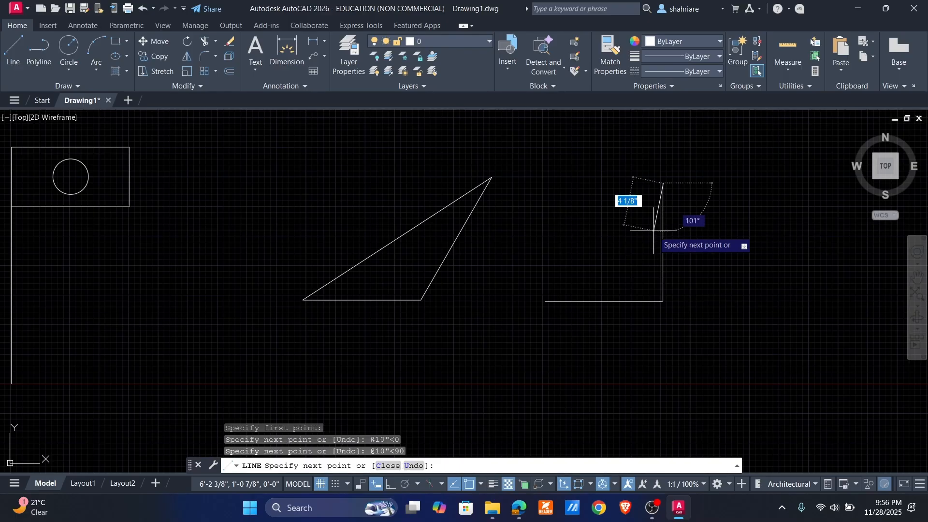
# Step: Add the square's 10" upper side at 180° and finish the outline with the Close option
pyautogui.write('@ ')
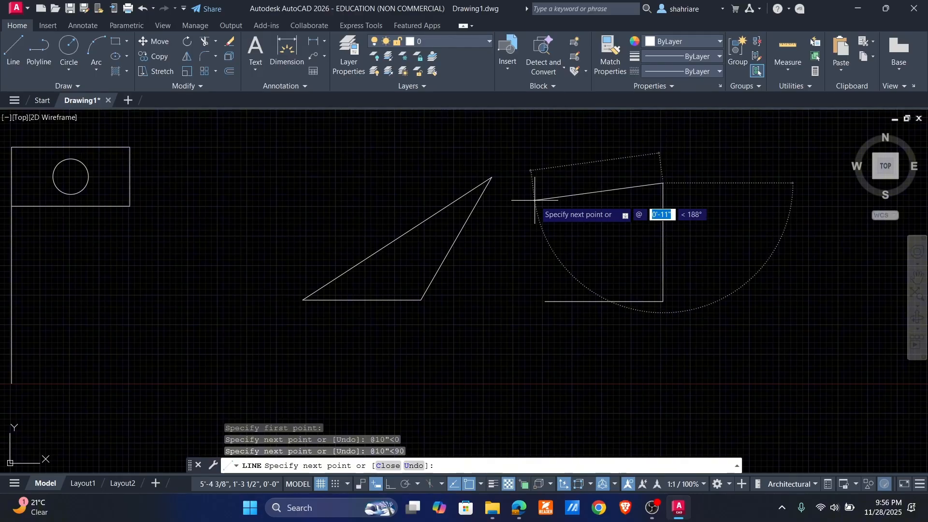
pyautogui.write('10"')
pyautogui.press('Tab')
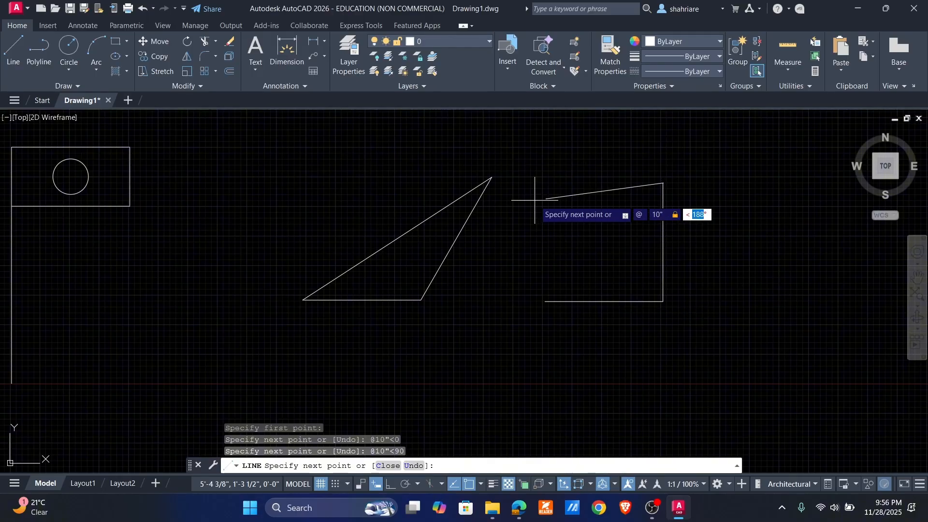
pyautogui.write('180')
pyautogui.press('Return')
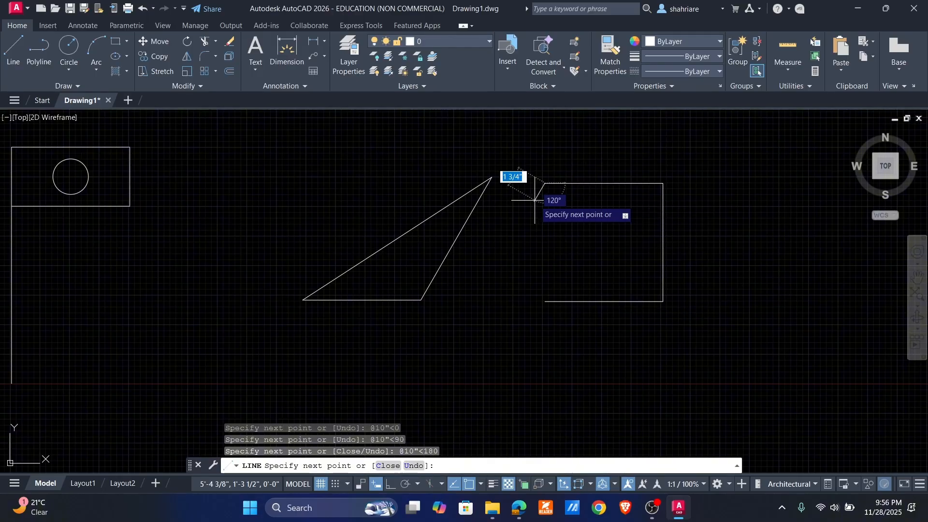
pyautogui.write('c')
pyautogui.press('Return')
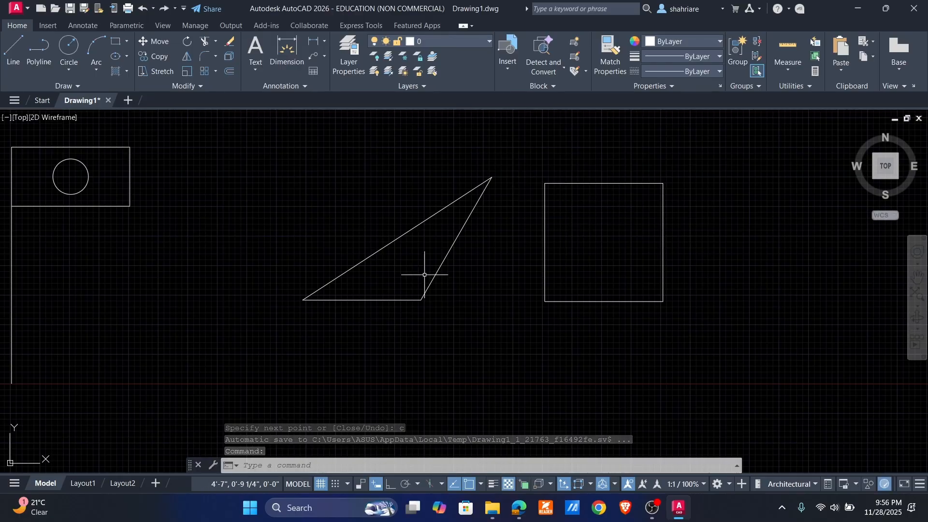
# Step: Select the whole square with one crossing window to examine its sides, and clear the selection
pyautogui.scroll(-2, 484, 242)
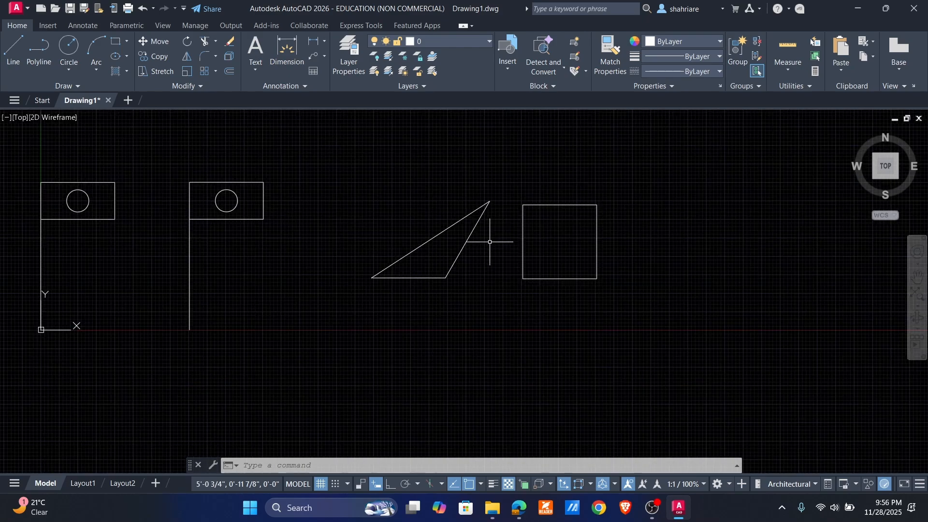
pyautogui.scroll(2, 489, 242)
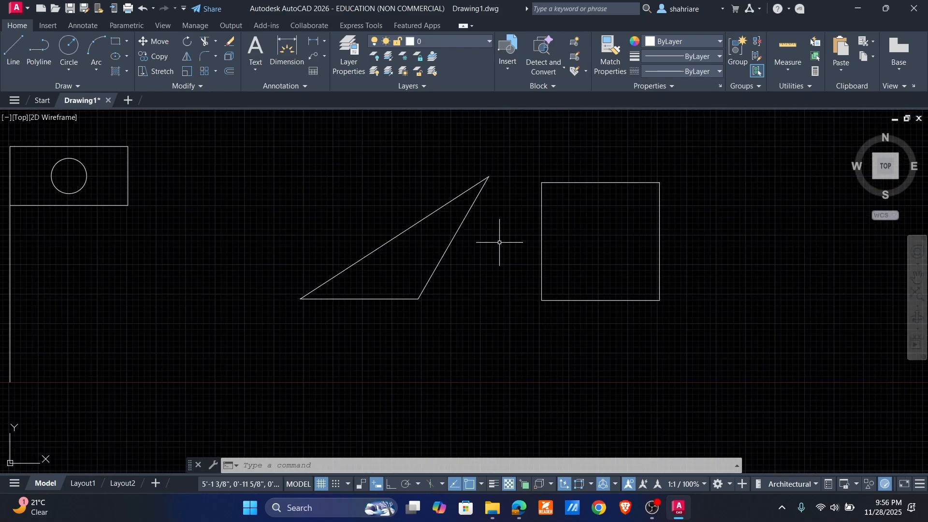
pyautogui.click(699, 165)
pyautogui.click(488, 327)
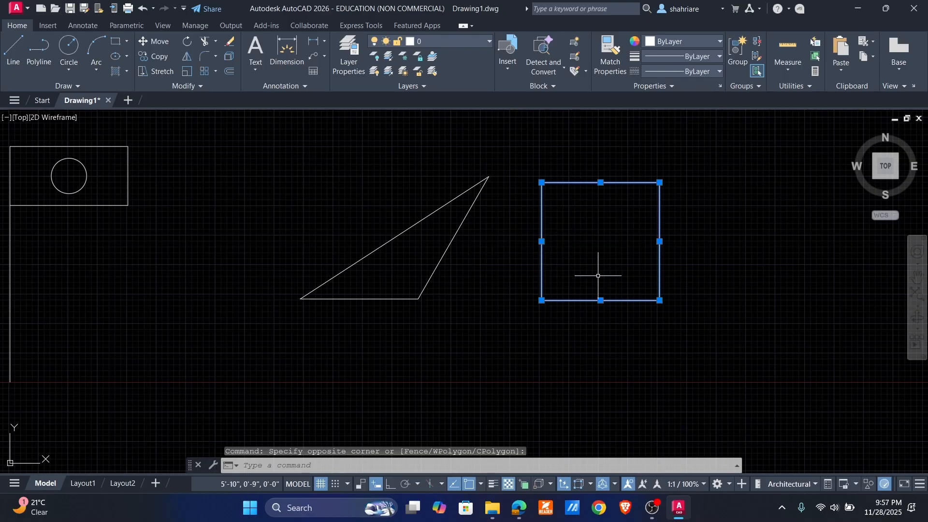
pyautogui.press('l')
pyautogui.press('Return')
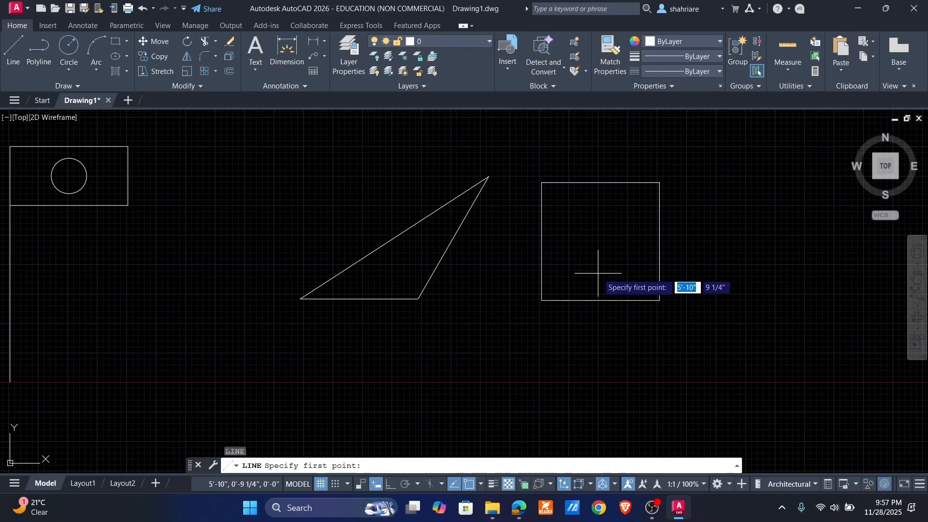
pyautogui.press('Escape')
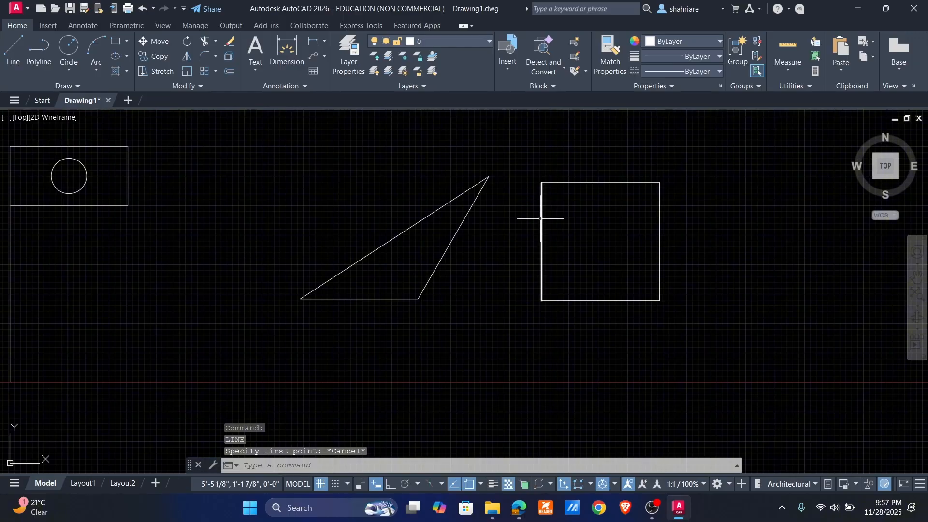
# Step: Select the square's four sides one by one to examine them as individual lines, and deselect them
pyautogui.click(540, 228)
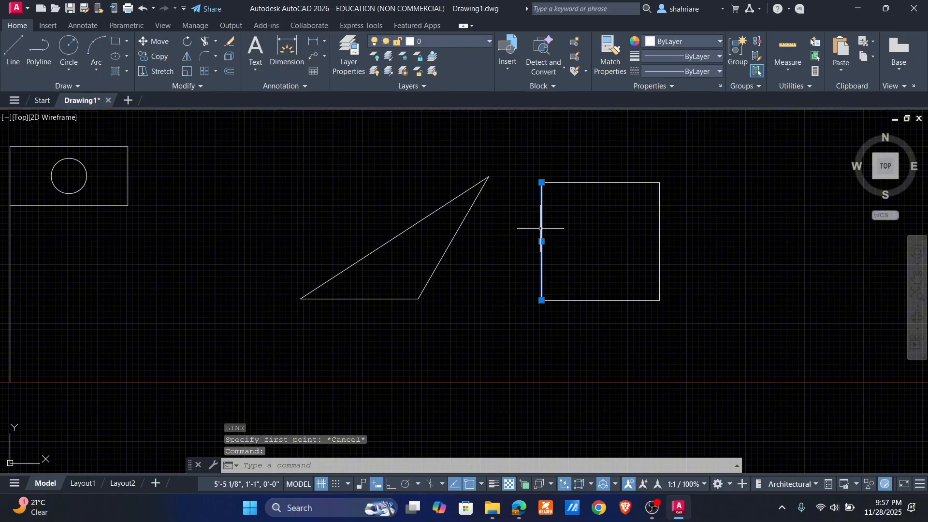
pyautogui.click(616, 183)
pyautogui.click(660, 245)
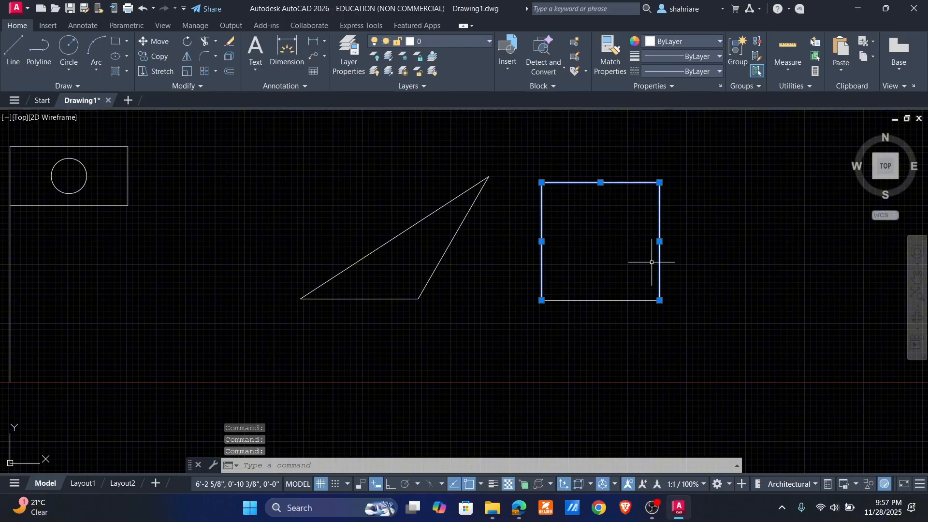
pyautogui.click(611, 299)
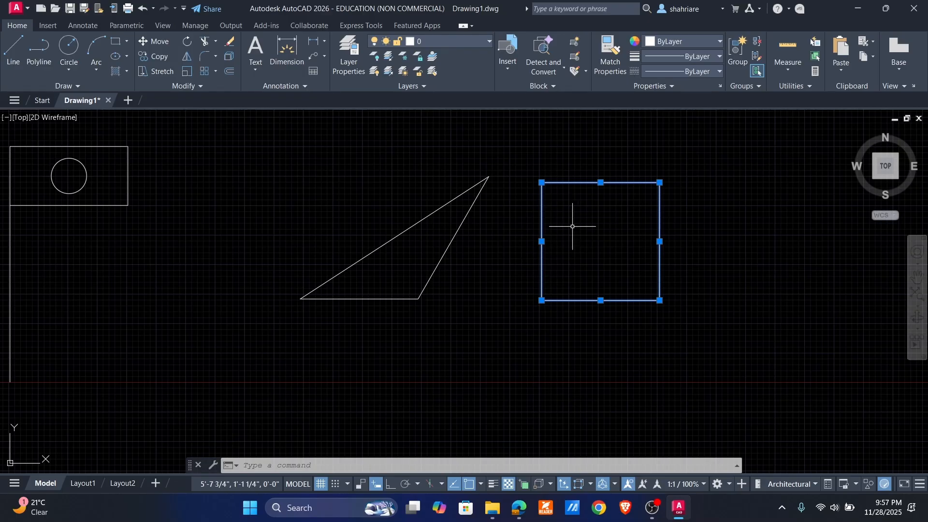
pyautogui.press('Escape')
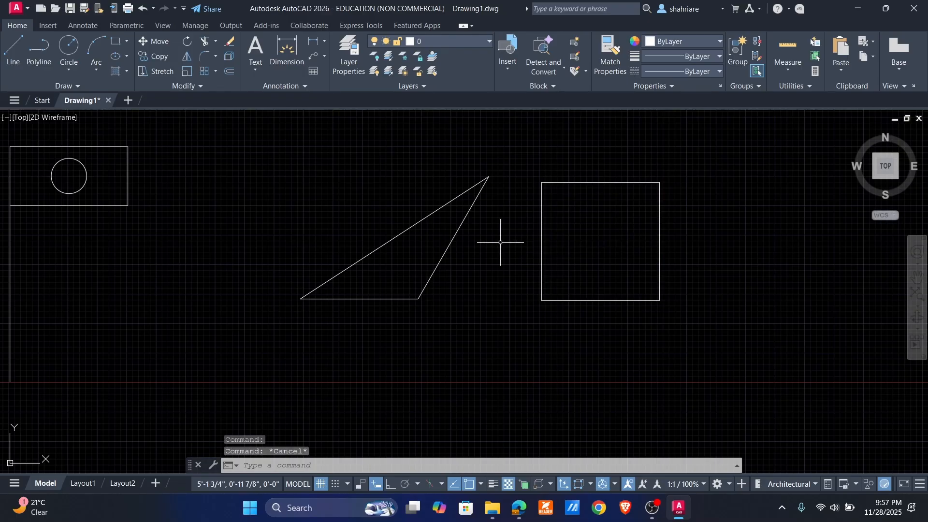
# Step: Select the triangle's sides individually to examine them as separate lines, and clear the selection
pyautogui.click(471, 208)
pyautogui.click(373, 286)
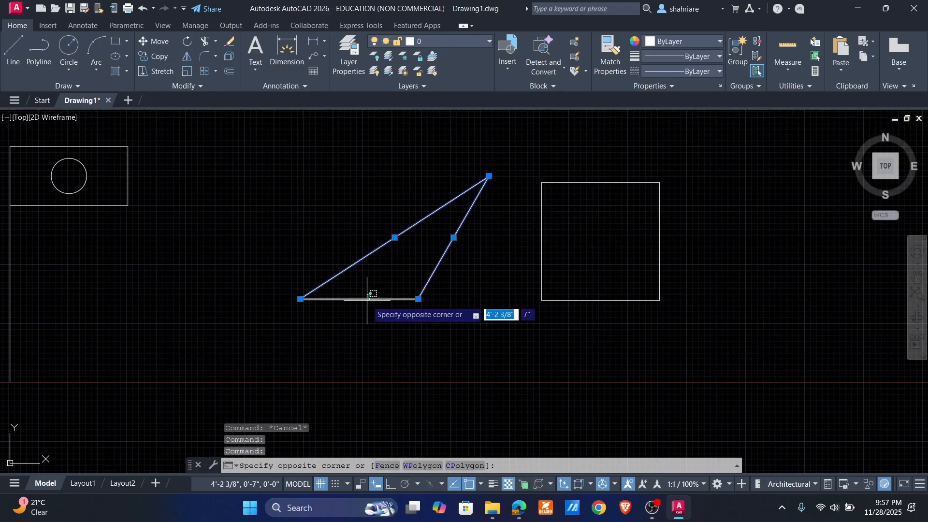
pyautogui.click(362, 298)
pyautogui.press('Escape')
# Step: Start a polyline in the empty space right of the existing square and draw its 10" lower side at 0°
pyautogui.scroll(-2, 471, 292)
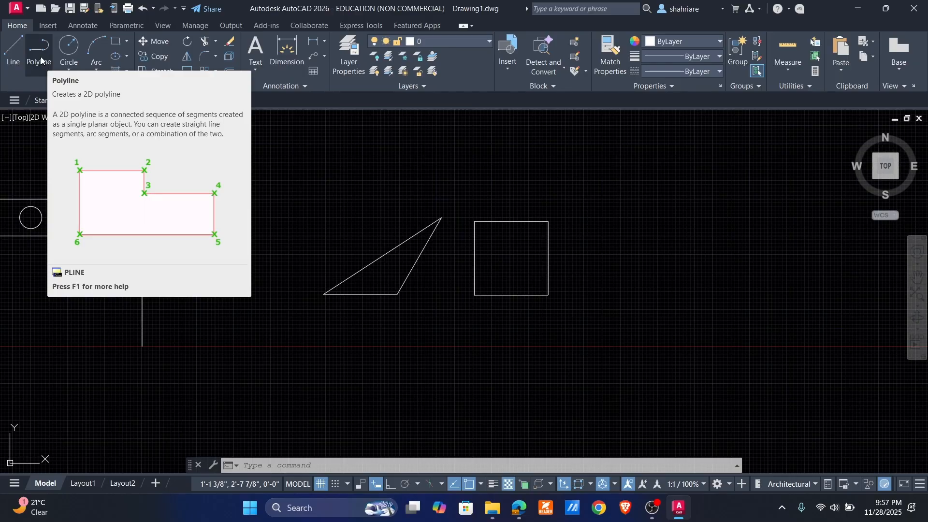
pyautogui.click(40, 56)
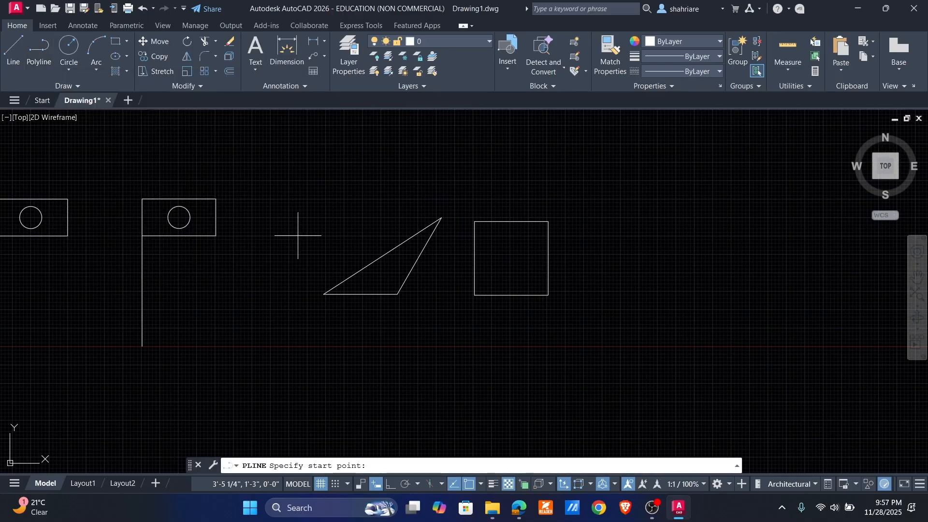
pyautogui.click(44, 57)
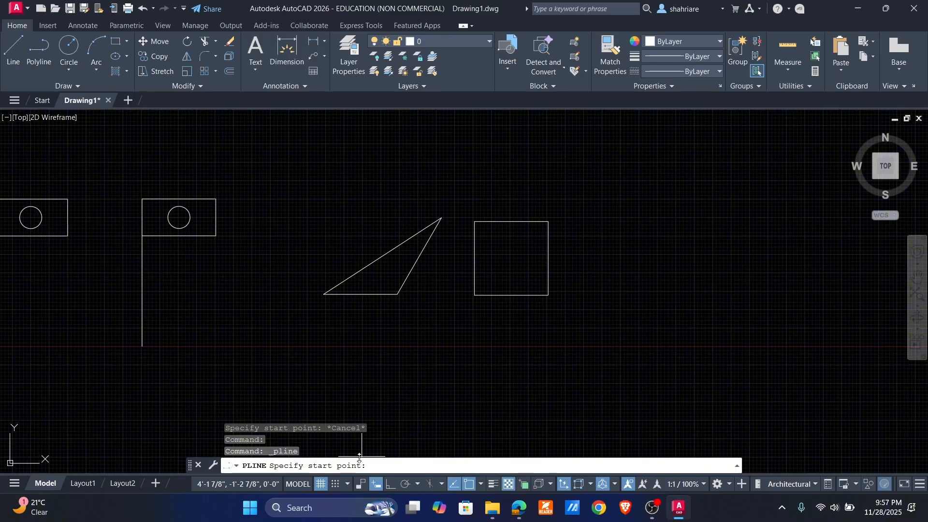
pyautogui.click(598, 294)
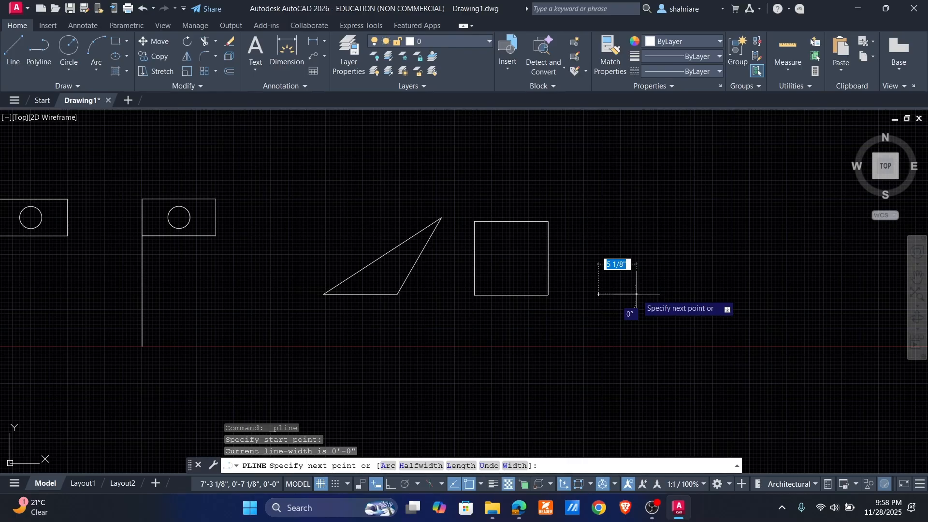
pyautogui.write('@')
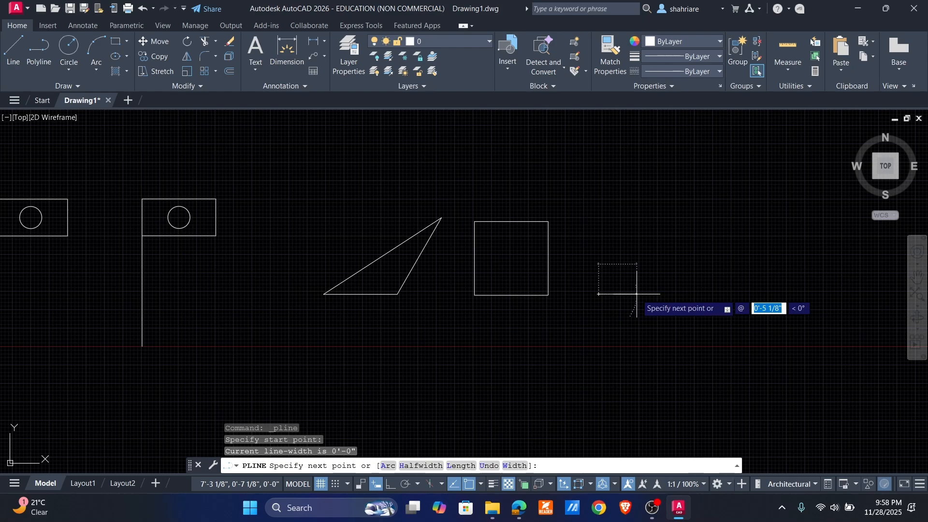
pyautogui.write('10')
pyautogui.press('Tab')
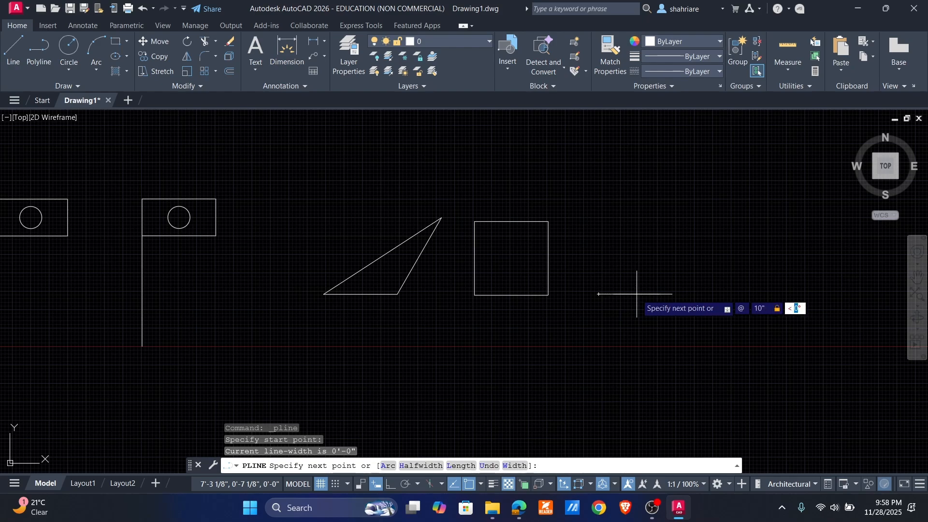
pyautogui.press('Return')
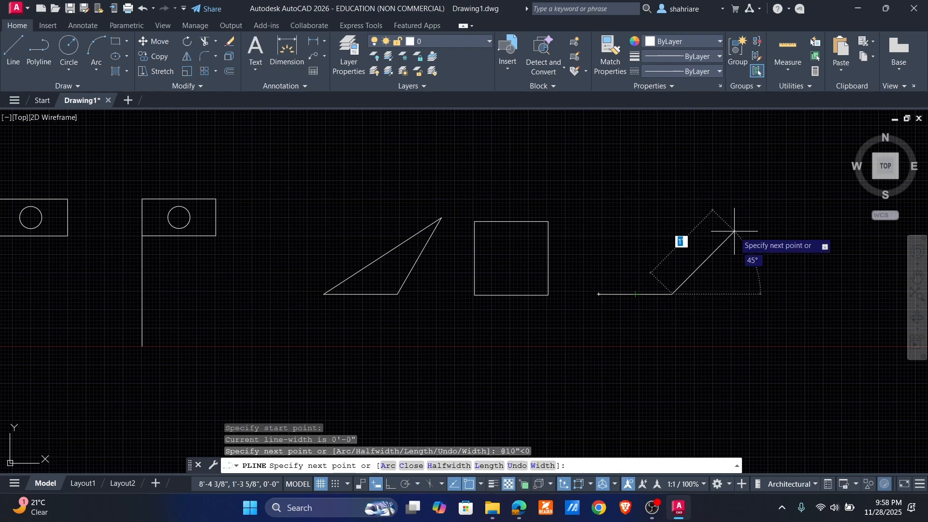
# Step: Add 10" polyline segments at 90° and 180°, and complete the second square with the Close option
pyautogui.write('@10')
pyautogui.press('Tab')
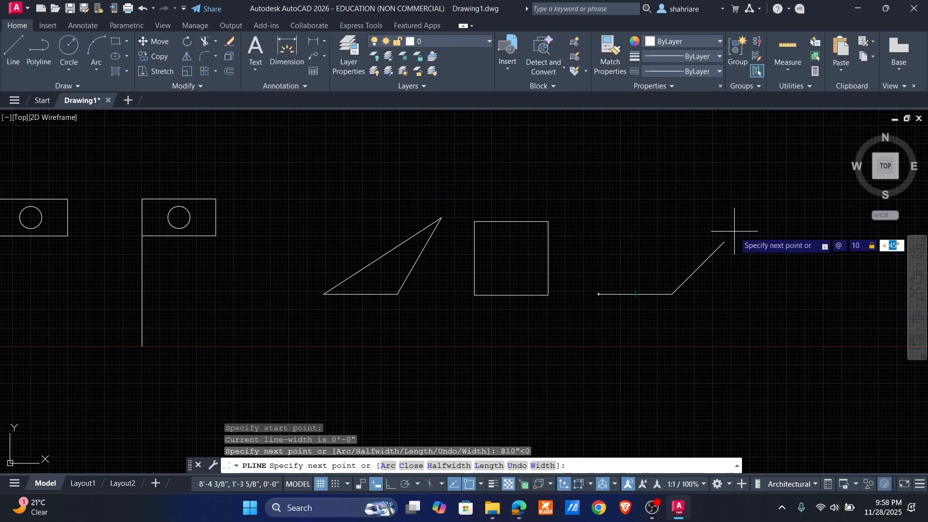
pyautogui.write('90')
pyautogui.press('Return')
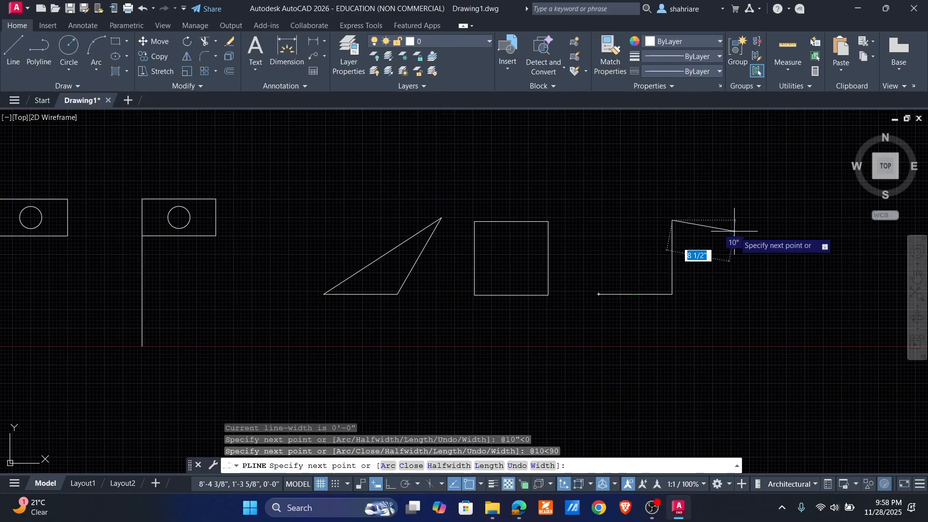
pyautogui.write('@10')
pyautogui.press('Tab')
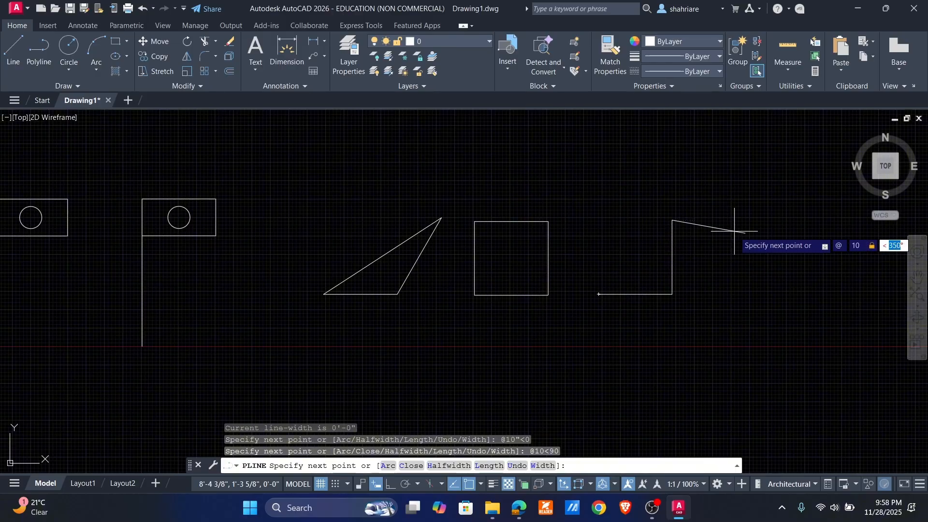
pyautogui.press('Return')
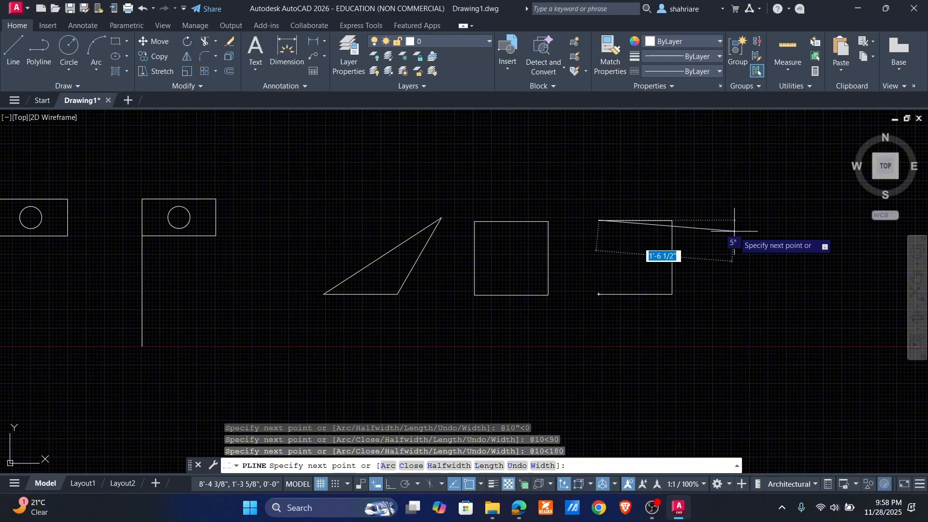
pyautogui.write('c')
pyautogui.press('Return')
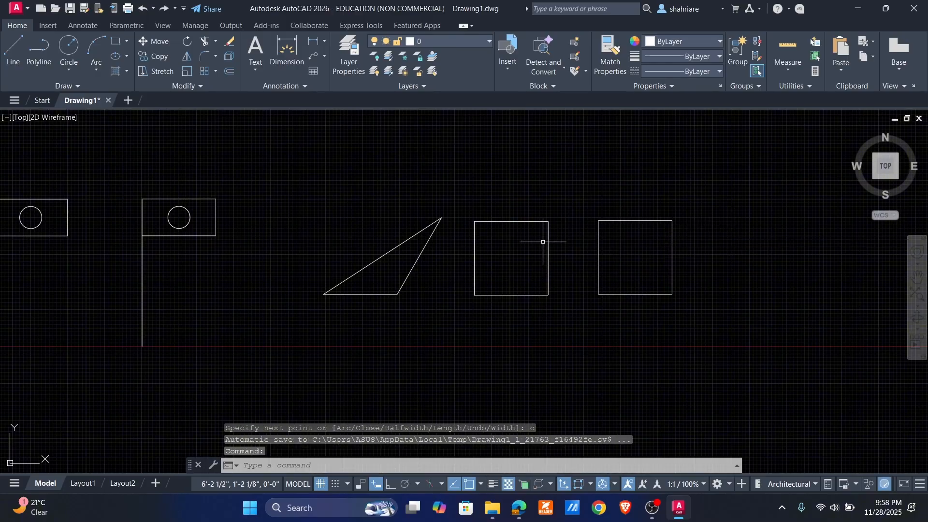
# Step: Select the right and upper sides of the square made of lines to examine them as separate objects, and clear the selection
pyautogui.scroll(4, 570, 244)
pyautogui.moveTo(570, 244); pyautogui.dragTo(520, 234, button='middle')
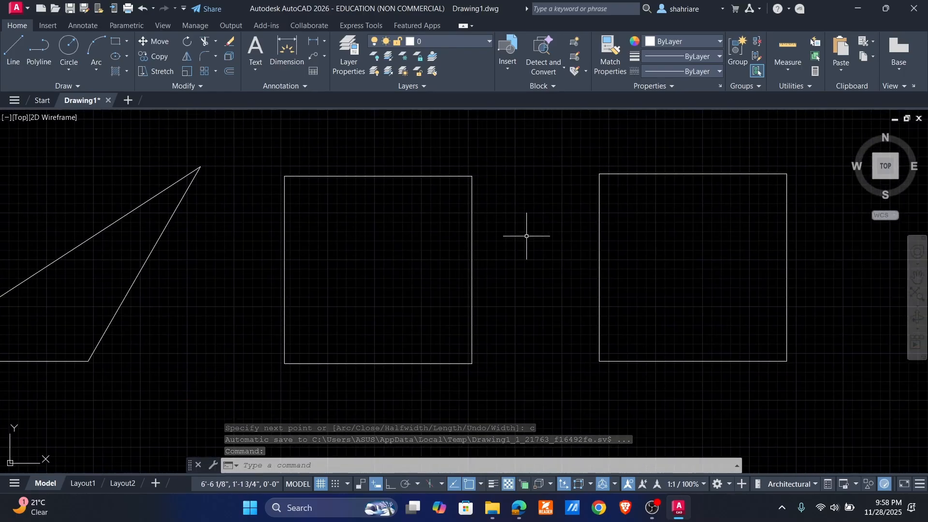
pyautogui.click(473, 219)
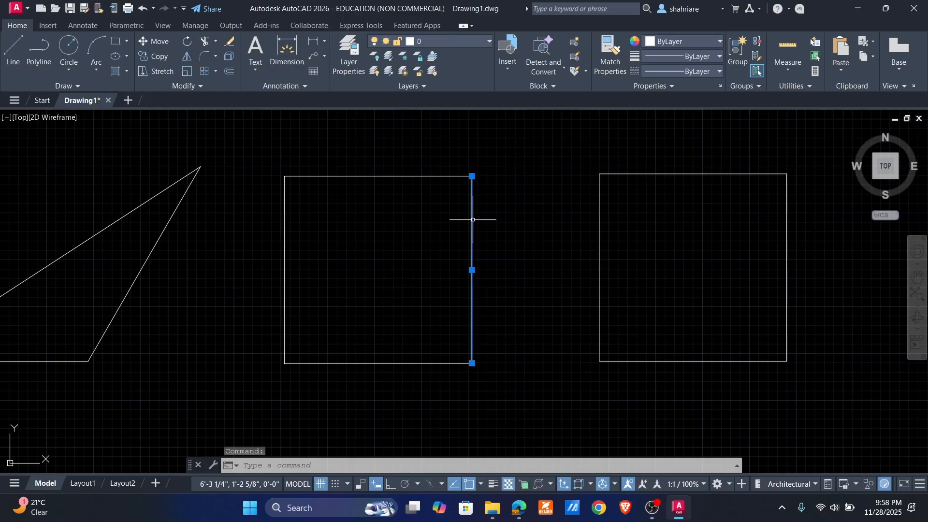
pyautogui.click(412, 180)
pyautogui.click(401, 157)
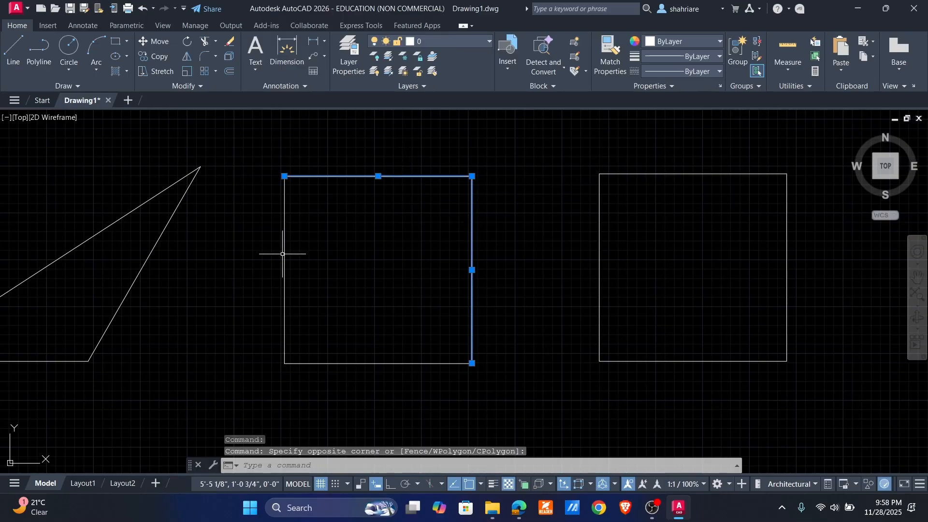
pyautogui.press('Escape')
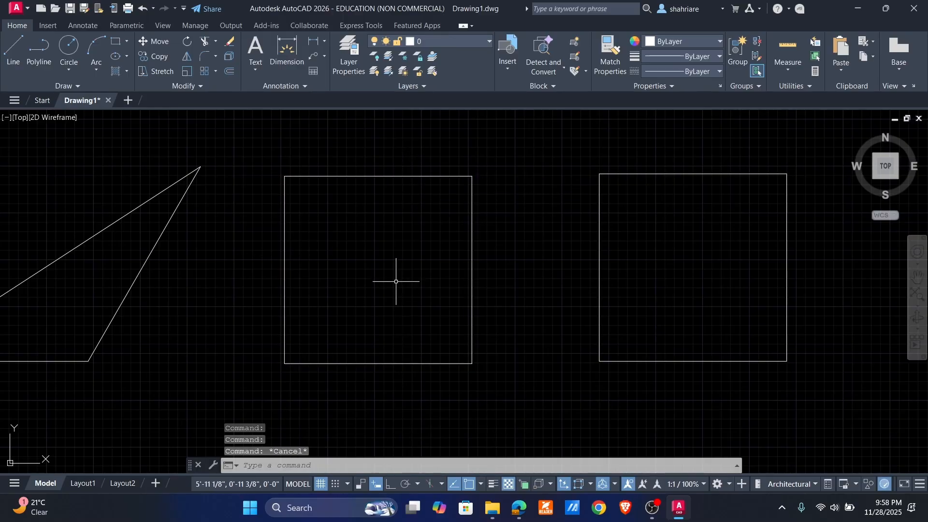
# Step: Erase only the right side of the square made of lines, and undo the erasure
pyautogui.click(472, 261)
pyautogui.press('Delete')
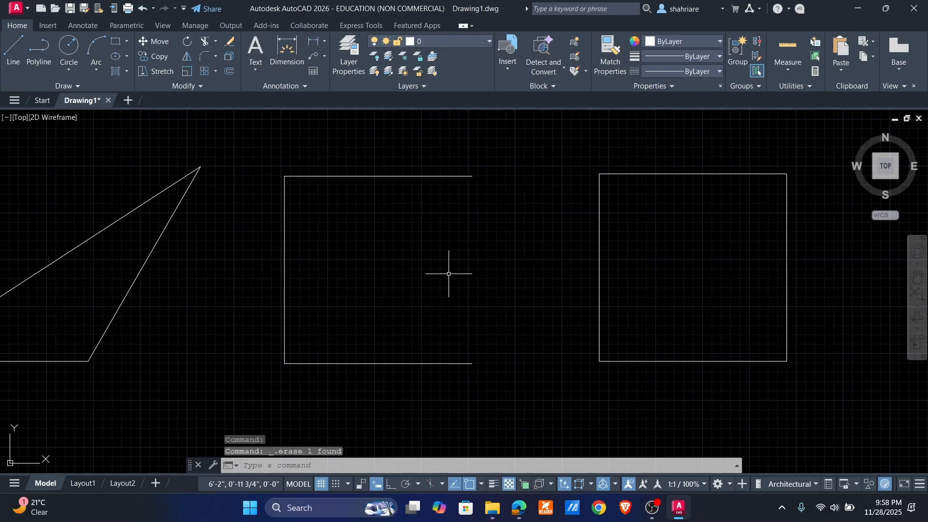
pyautogui.write('u')
pyautogui.press('Return')
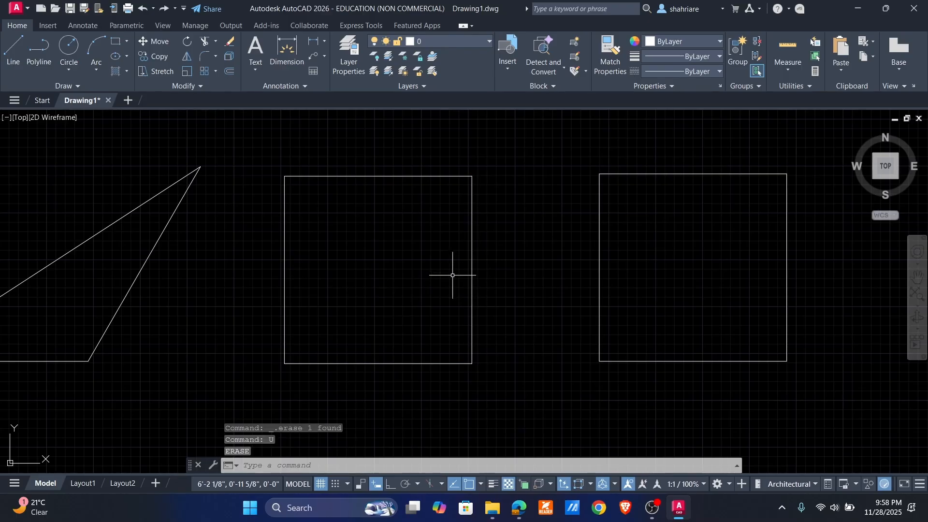
# Step: Select the polyline square by its upper edge to examine it as a single connected object, and clear the selection
pyautogui.click(646, 174)
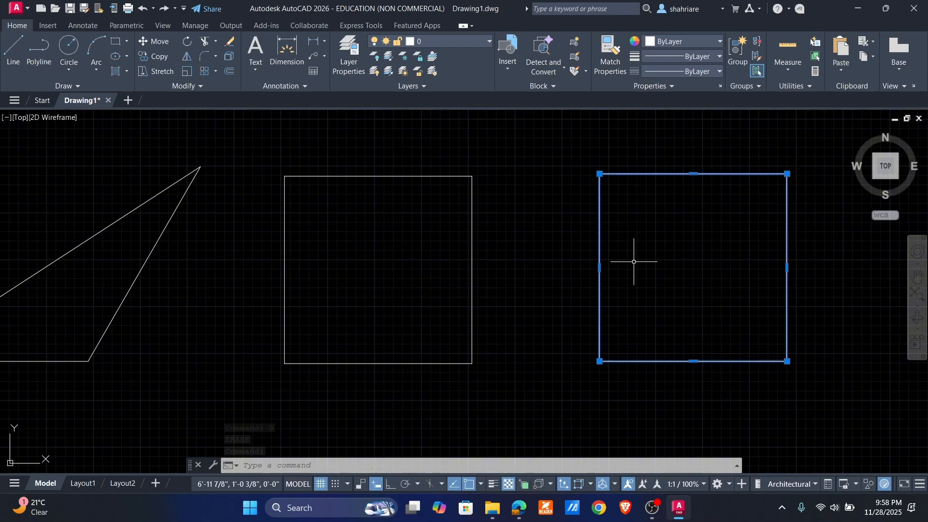
pyautogui.press('Escape')
pyautogui.click(668, 173)
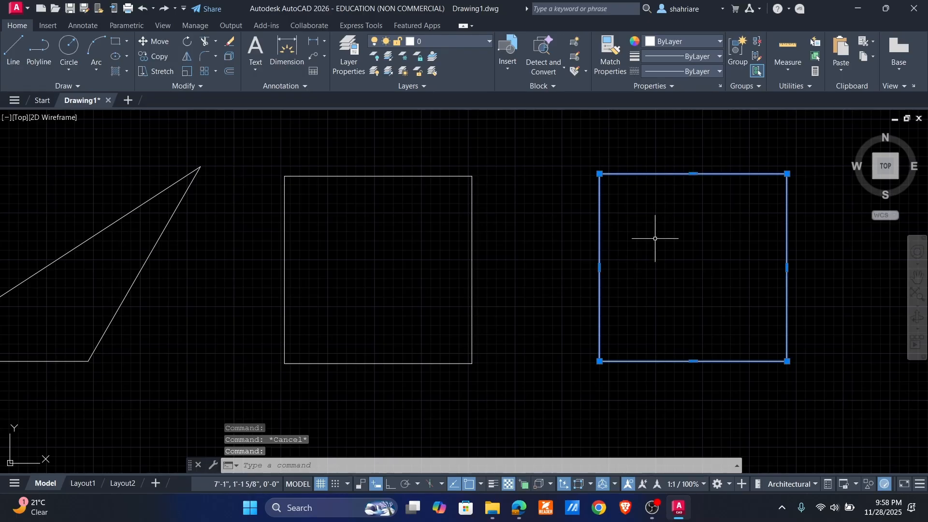
pyautogui.press('Escape')
# Step: Erase the whole polyline square by selecting one edge, and undo the erasure
pyautogui.click(657, 175)
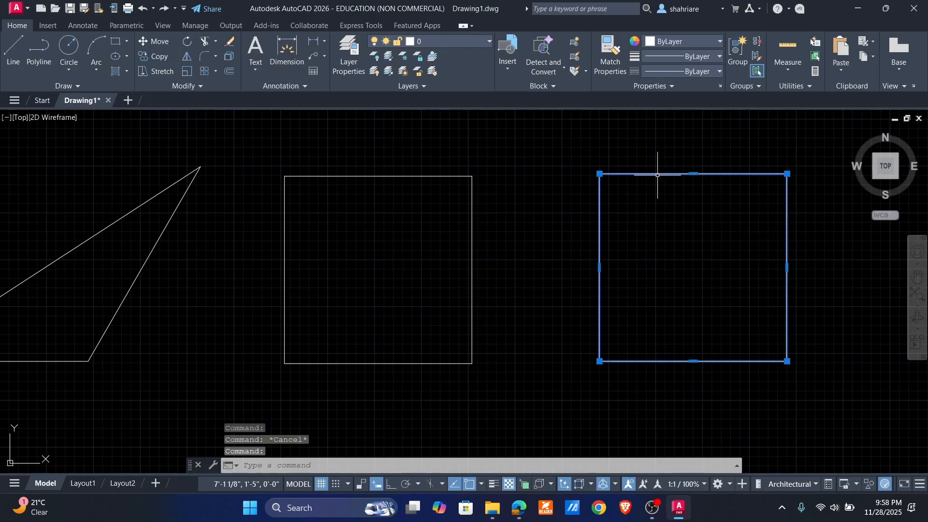
pyautogui.write('e')
pyautogui.press('Return')
pyautogui.write('u')
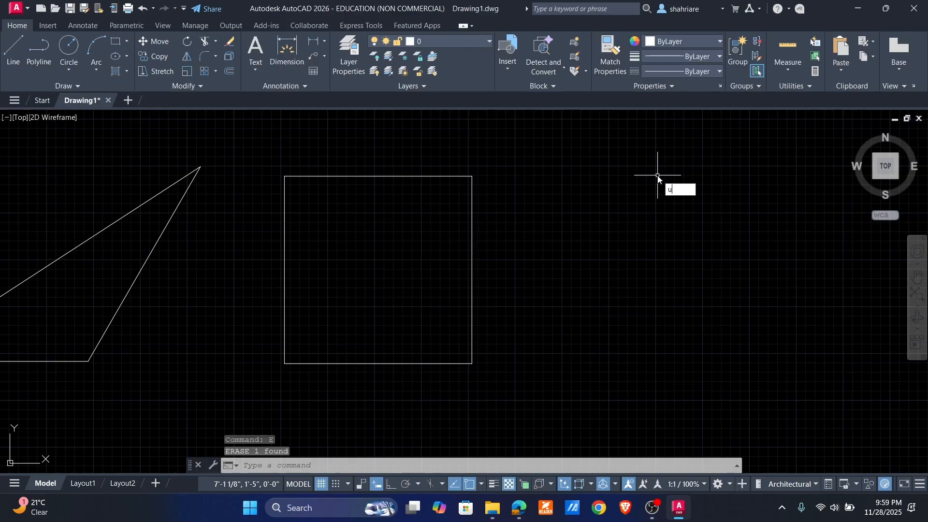
pyautogui.press('Return')
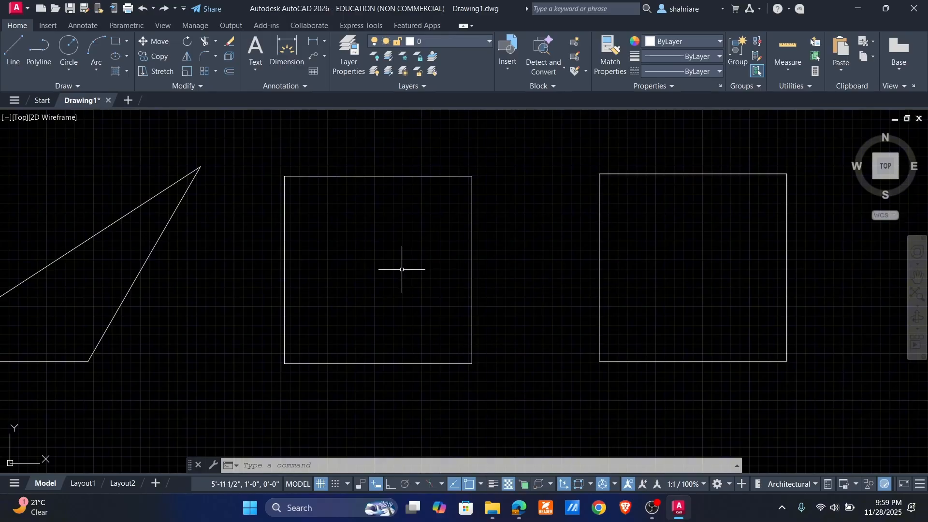
# Step: Compare the two squares by selecting the line square's four sides individually and the polyline square as one object, clearing each selection
pyautogui.click(327, 177)
pyautogui.click(284, 212)
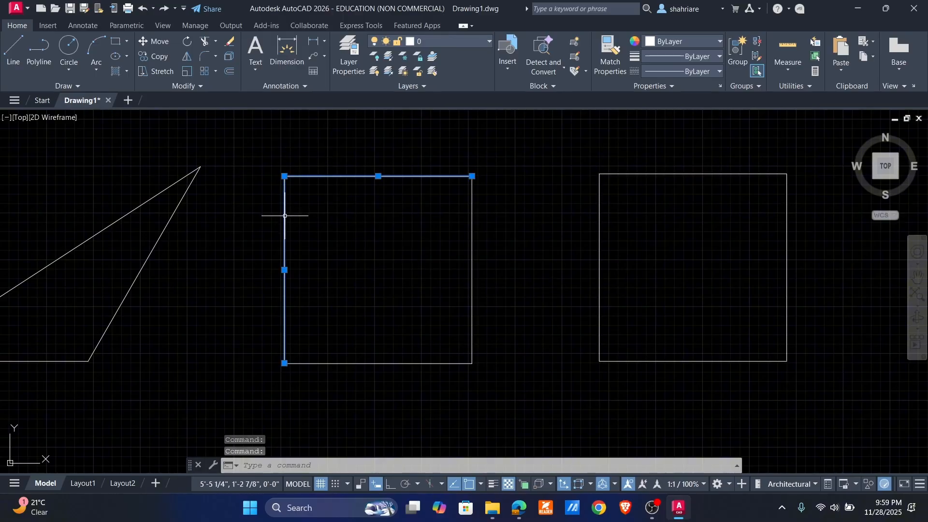
pyautogui.click(473, 255)
pyautogui.click(371, 362)
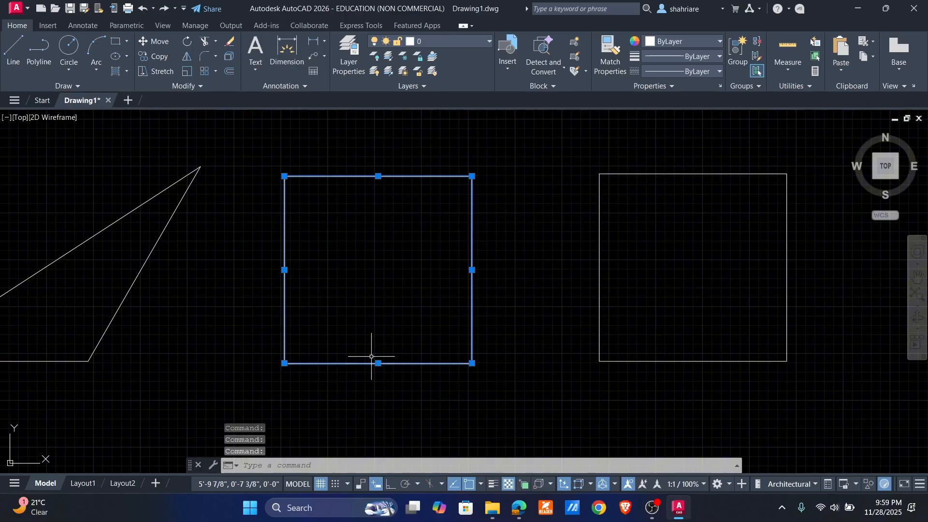
pyautogui.press('Escape')
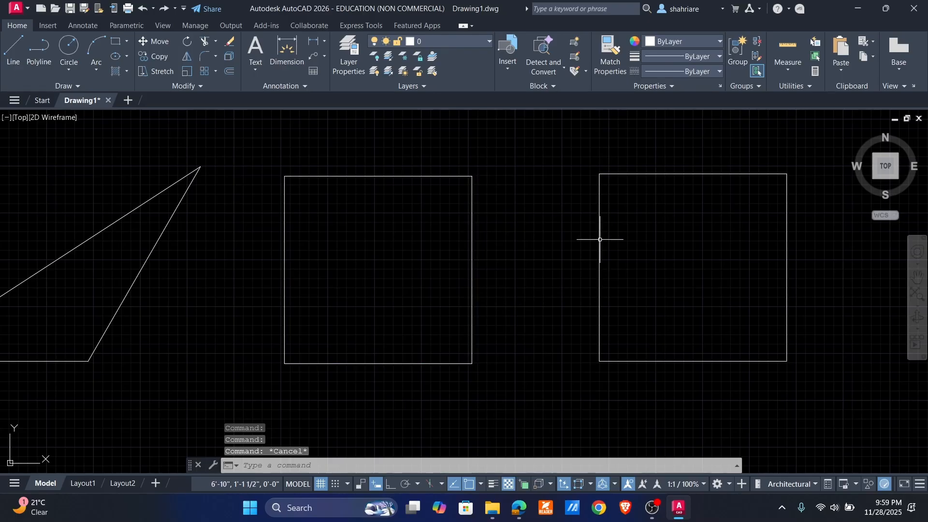
pyautogui.click(599, 237)
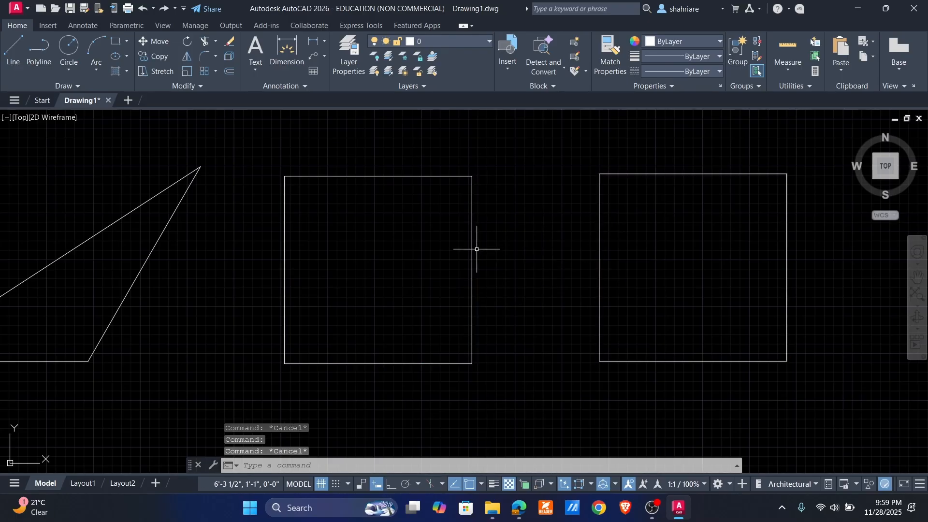
pyautogui.press('Escape')
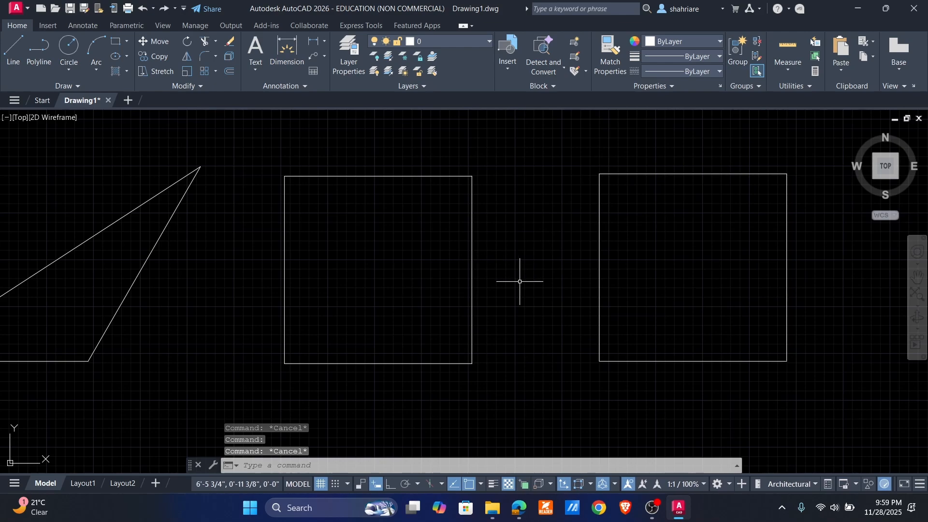
# Step: Start a polyline beside the polyline square and draw a nearly horizontal segment about 3'-4" long, with starting width 0 and ending width 10
pyautogui.scroll(-2, 484, 273)
pyautogui.scroll(3, 479, 277)
pyautogui.scroll(-2, 484, 275)
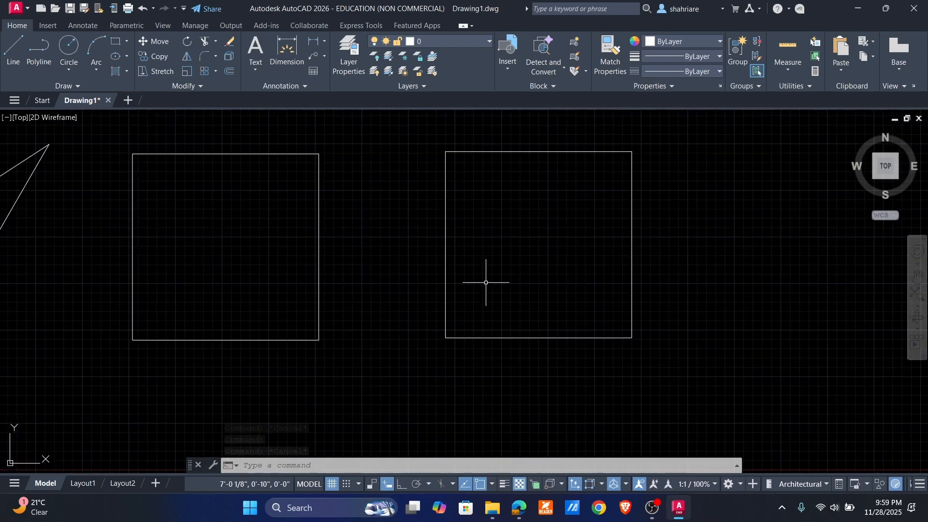
pyautogui.moveTo(487, 279); pyautogui.dragTo(327, 303, button='middle')
pyautogui.scroll(-3, 406, 302)
pyautogui.moveTo(477, 302); pyautogui.dragTo(442, 302, button='middle')
pyautogui.scroll(2, 449, 303)
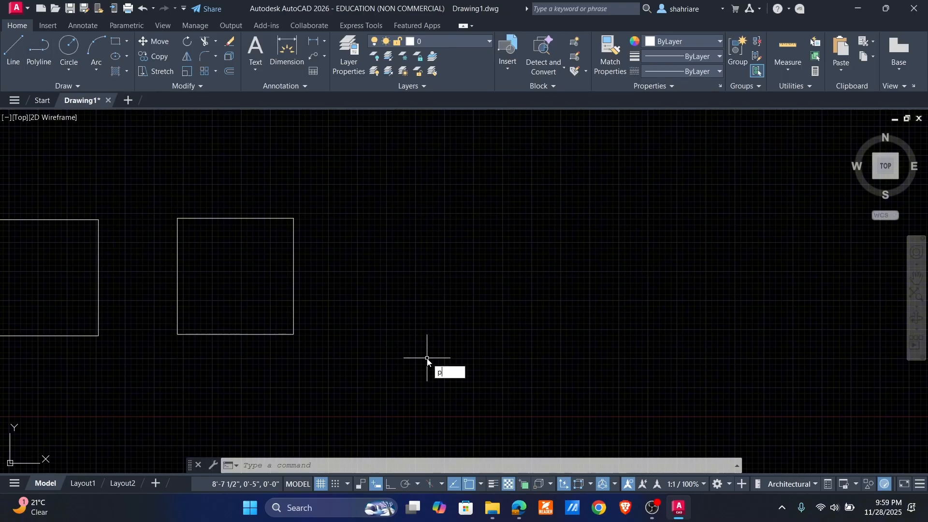
pyautogui.write('L')
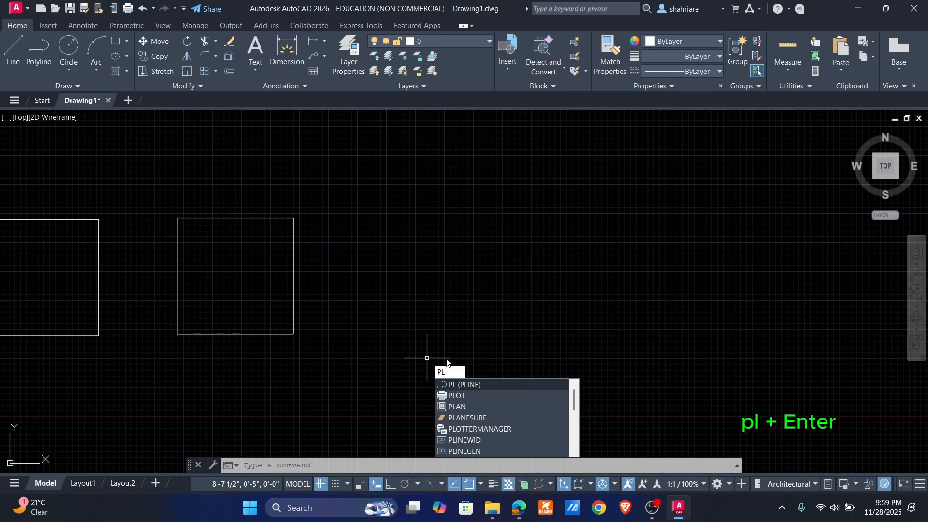
pyautogui.press('Return')
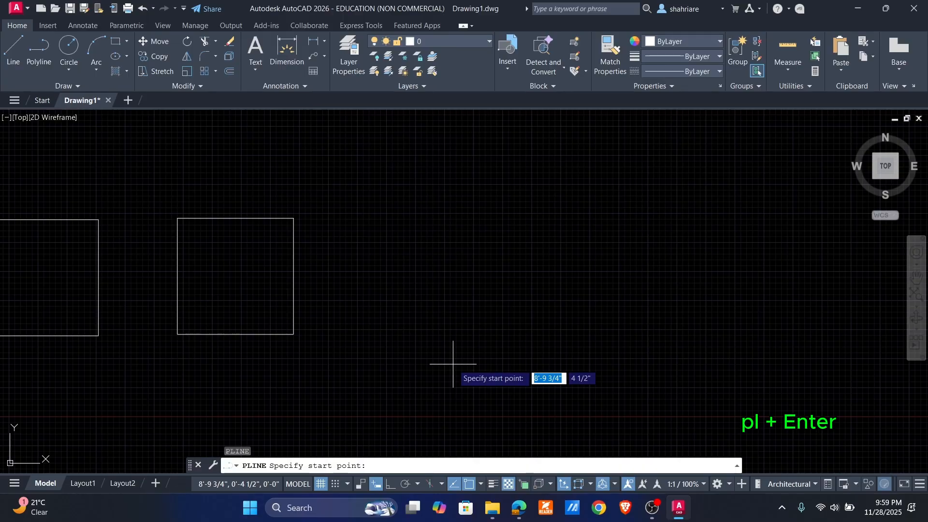
pyautogui.click(381, 332)
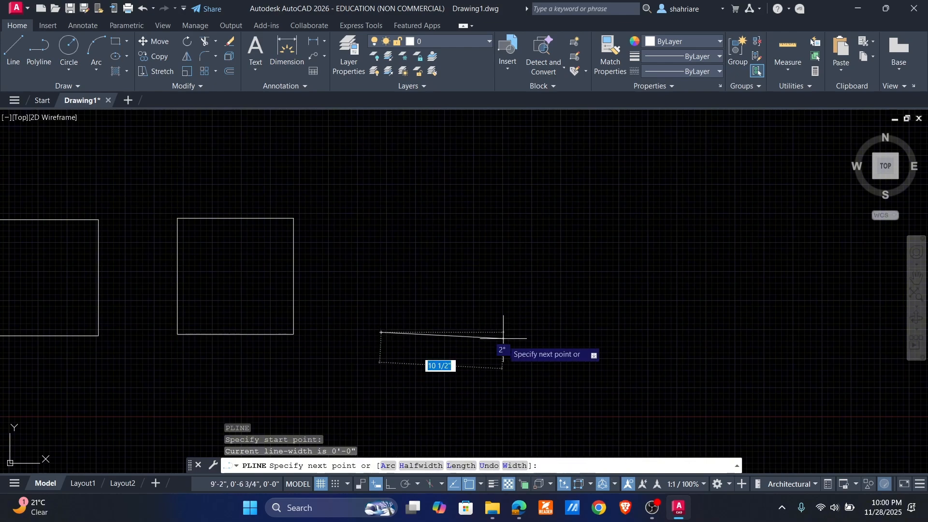
pyautogui.write('w')
pyautogui.press('Return')
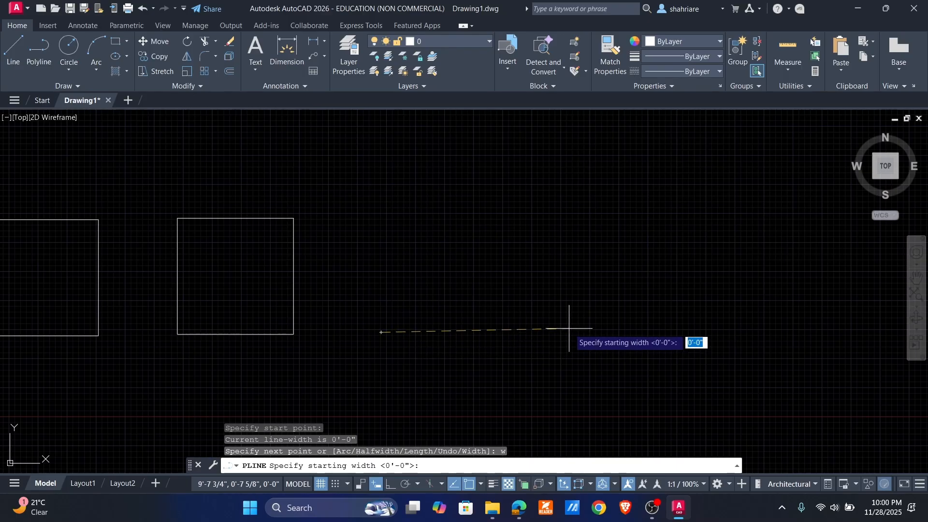
pyautogui.press('Return')
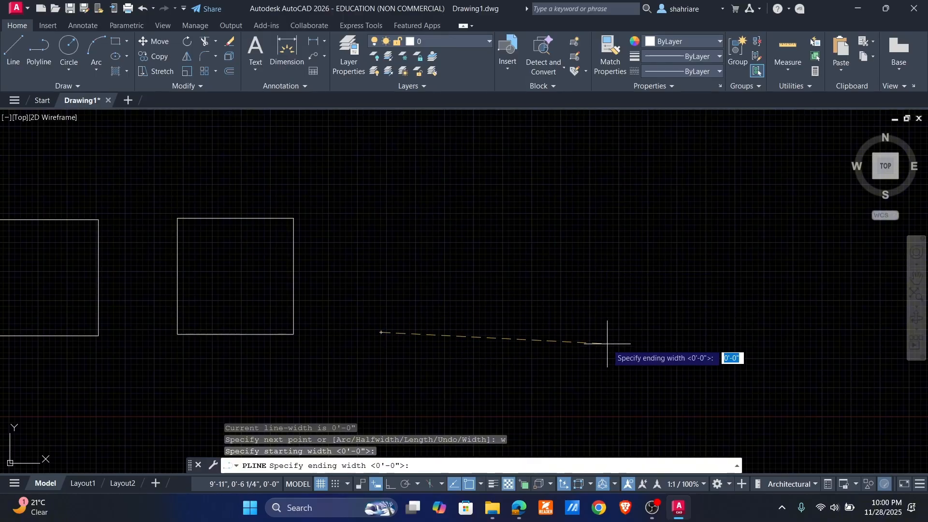
pyautogui.press('Return')
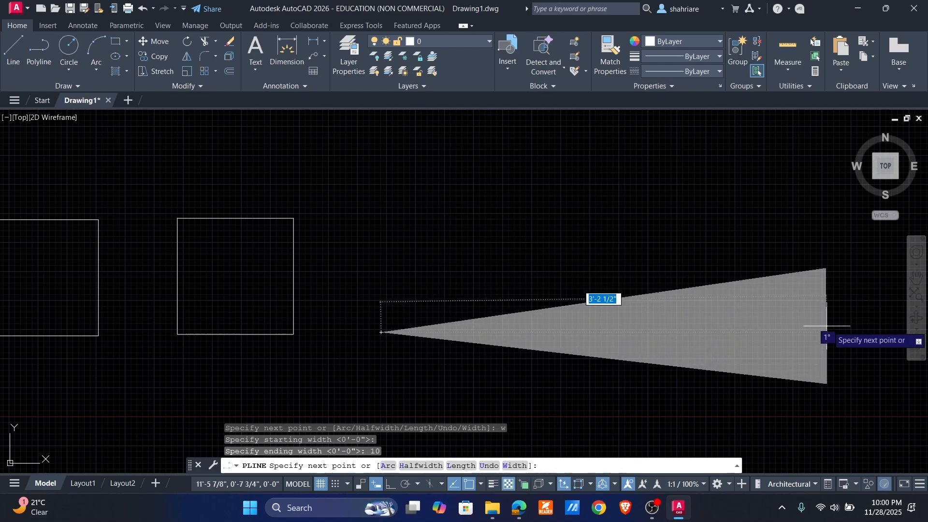
pyautogui.click(849, 328)
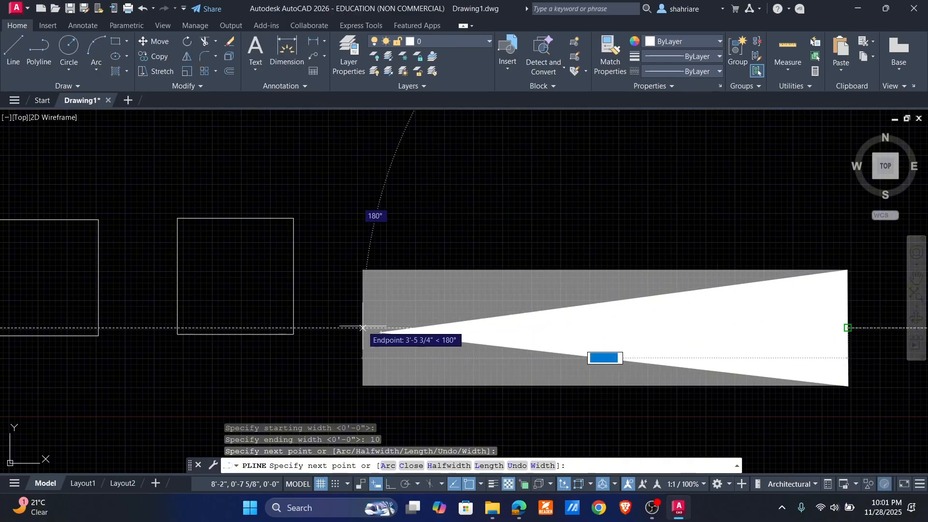
# Step: Set the starting and ending widths to 15, continue the polyline with a 60" segment at 0 degrees, and finish it
pyautogui.moveTo(878, 343); pyautogui.dragTo(560, 341, button='middle')
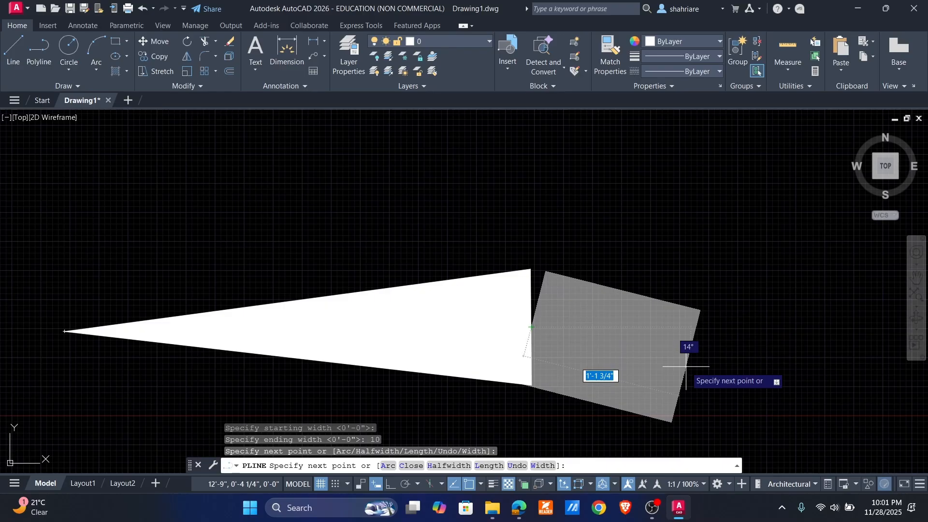
pyautogui.press('Return')
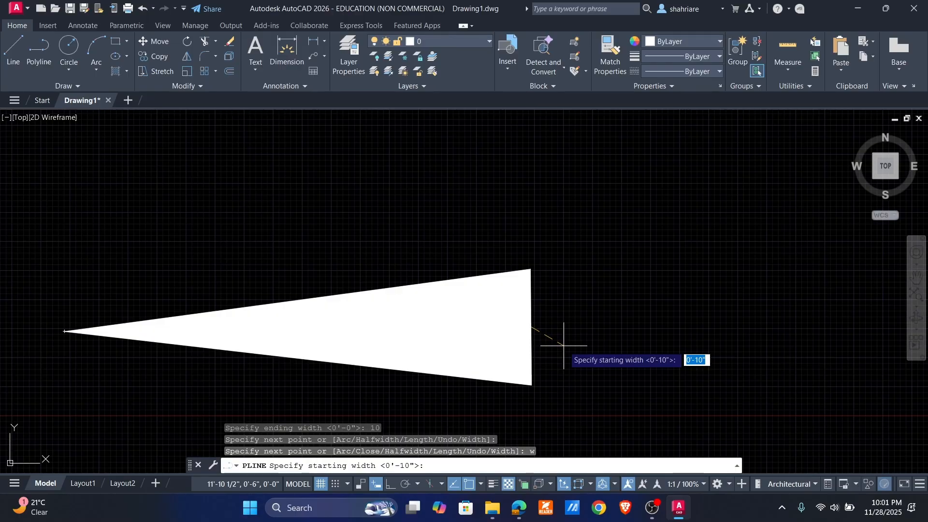
pyautogui.press('Return')
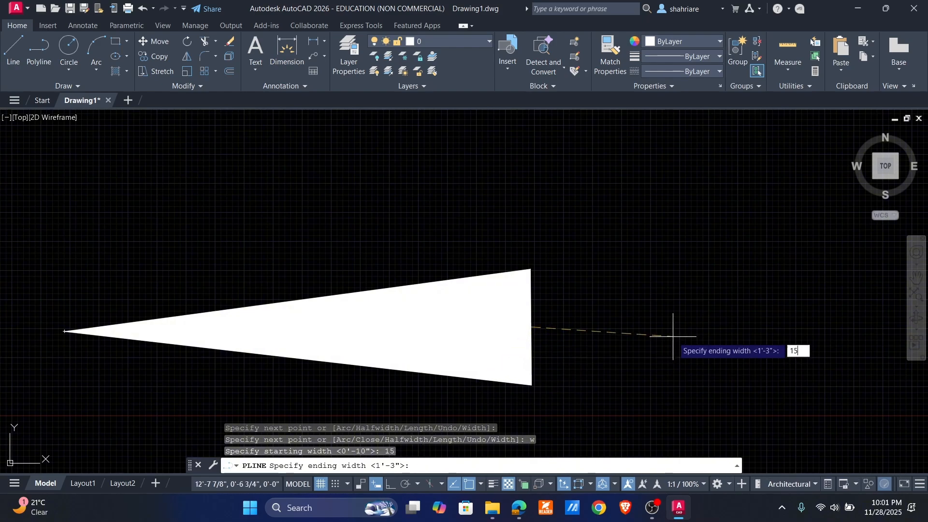
pyautogui.press('Return')
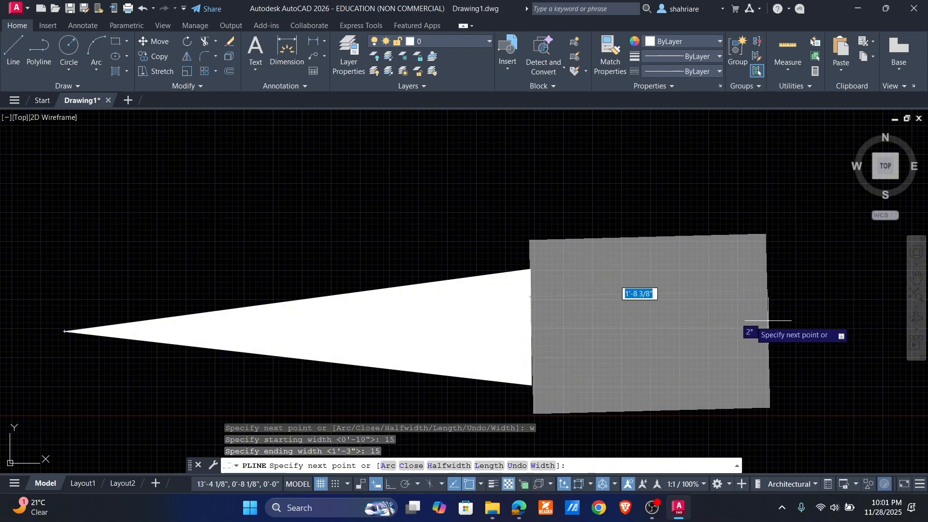
pyautogui.scroll(-1, 774, 331)
pyautogui.moveTo(781, 329); pyautogui.dragTo(613, 330, button='middle')
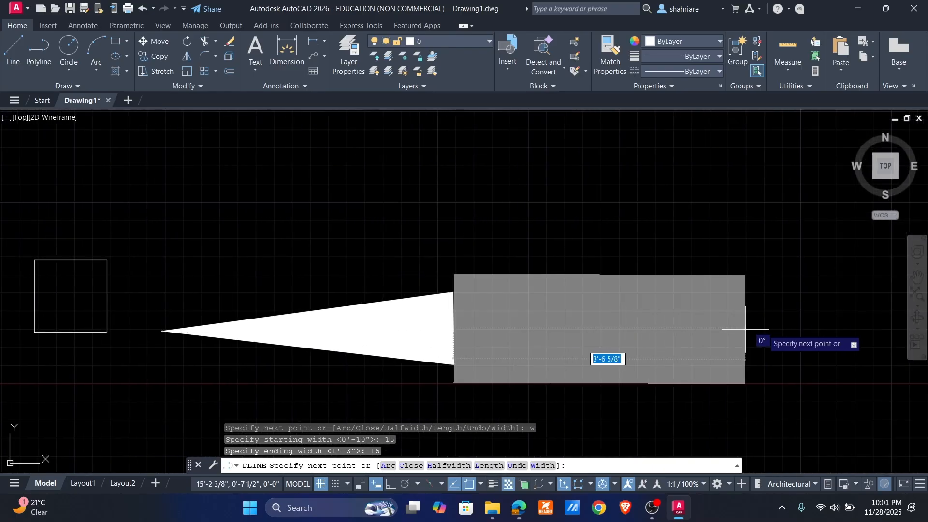
pyautogui.moveTo(850, 323)
pyautogui.mouseDown(button='middle')
pyautogui.moveTo(766, 336)
pyautogui.moveTo(766, 346)
pyautogui.mouseUp(button='middle')
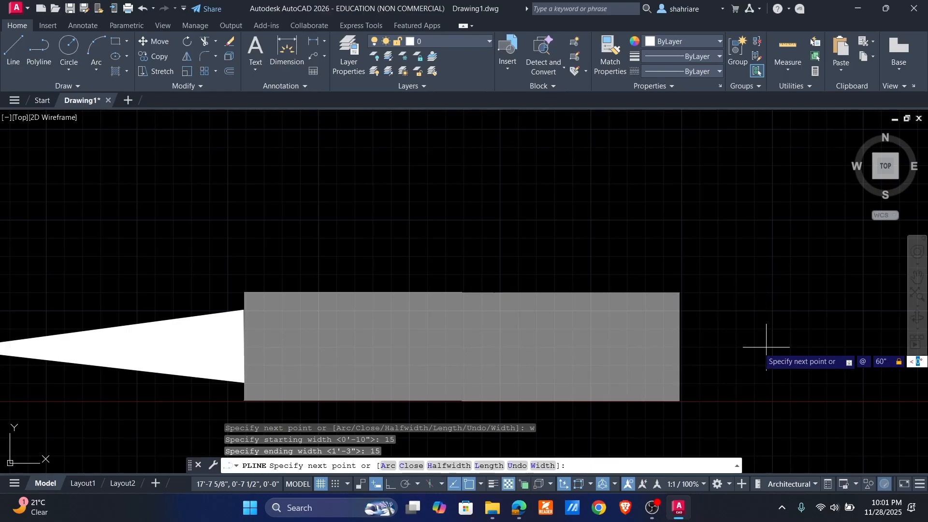
pyautogui.press('Return')
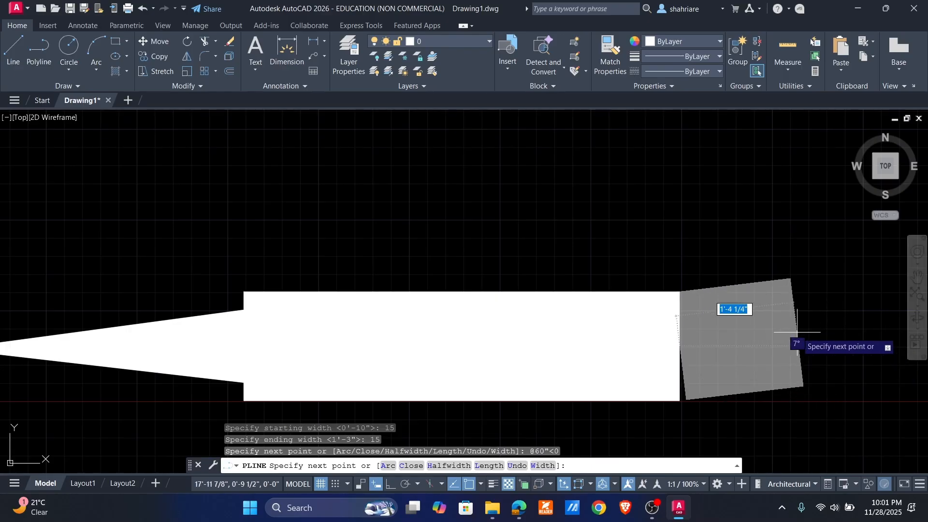
pyautogui.scroll(-5, 776, 333)
pyautogui.moveTo(773, 333); pyautogui.dragTo(706, 333, button='middle')
pyautogui.scroll(2, 706, 336)
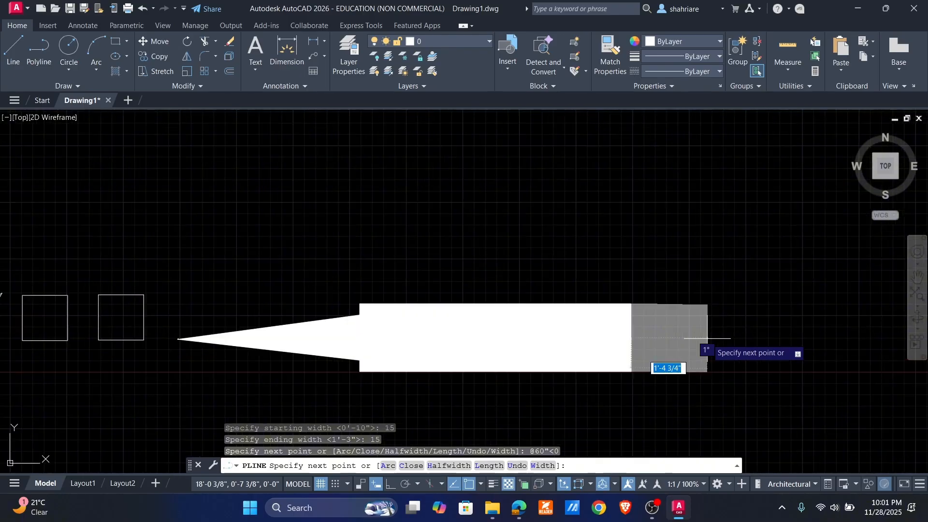
pyautogui.press('Return')
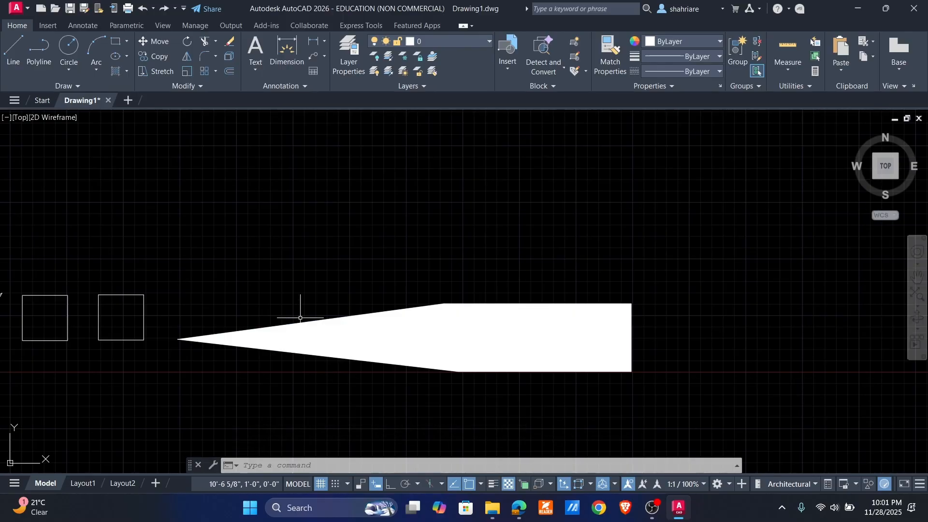
# Step: Examine whether the tapered and rectangular parts form one polyline by area-selecting different portions, clearing the selections
pyautogui.click(356, 290)
pyautogui.click(233, 369)
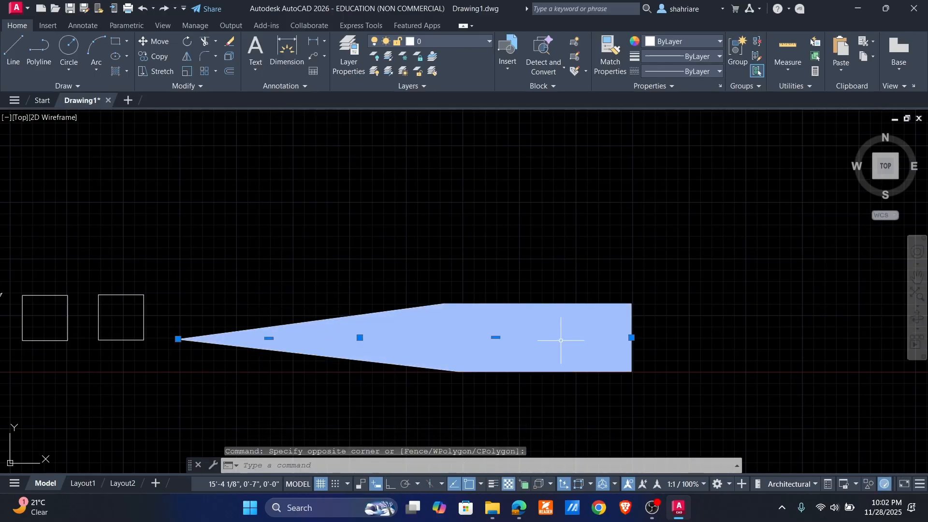
pyautogui.press('Escape')
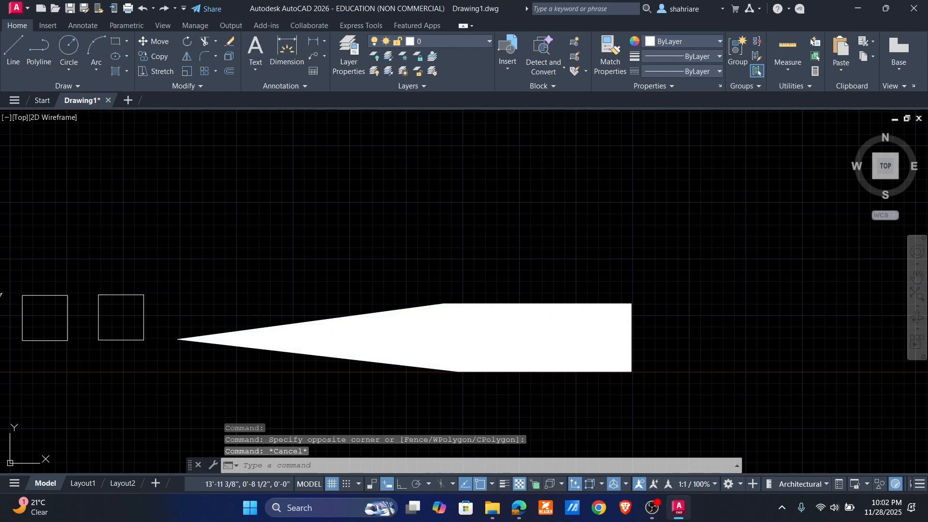
pyautogui.click(679, 247)
pyautogui.click(594, 376)
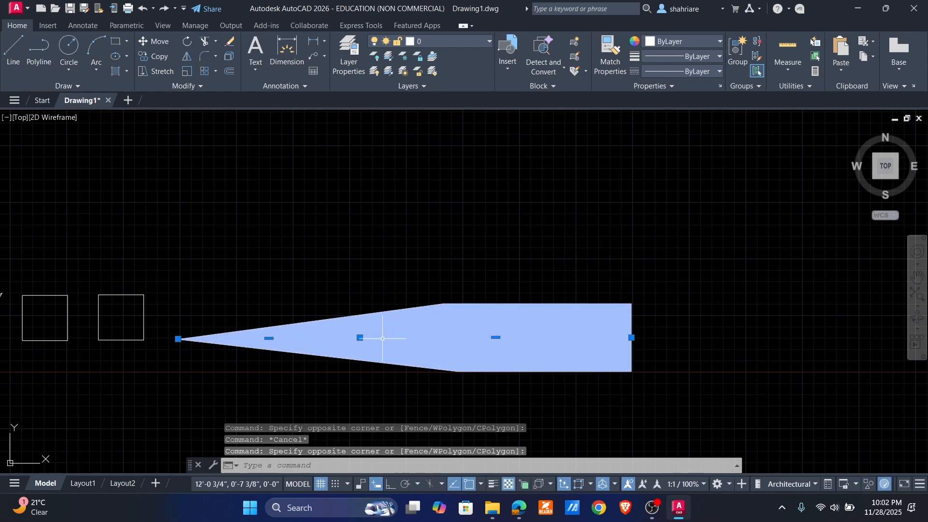
pyautogui.press('Escape')
pyautogui.click(495, 281)
pyautogui.click(747, 382)
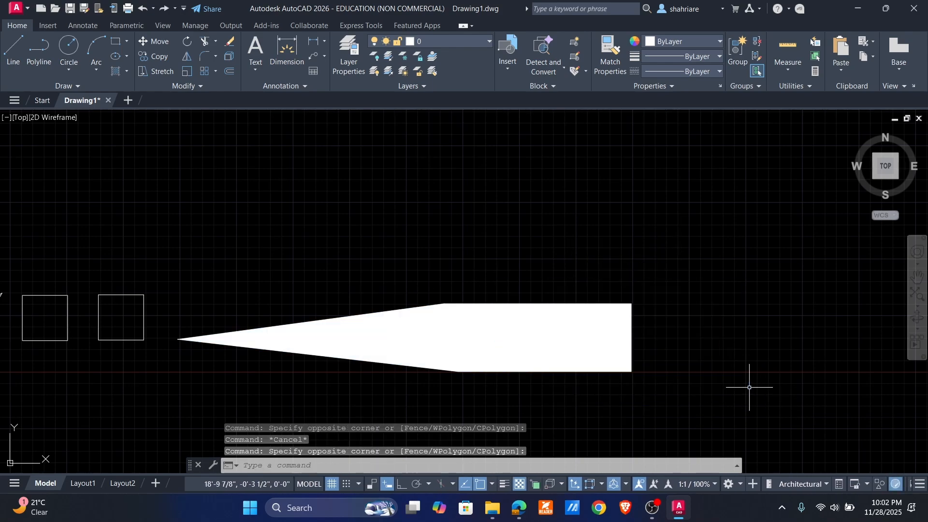
pyautogui.click(639, 276)
pyautogui.click(559, 384)
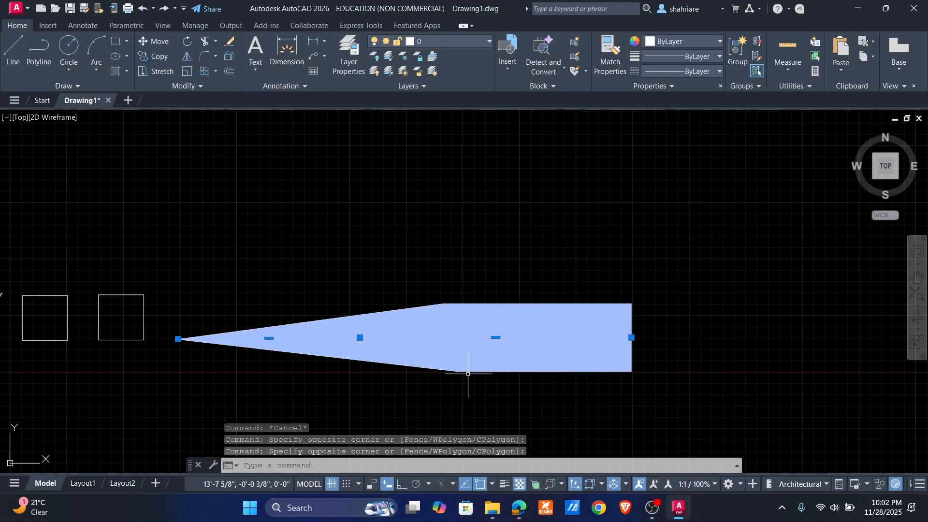
pyautogui.press('Escape')
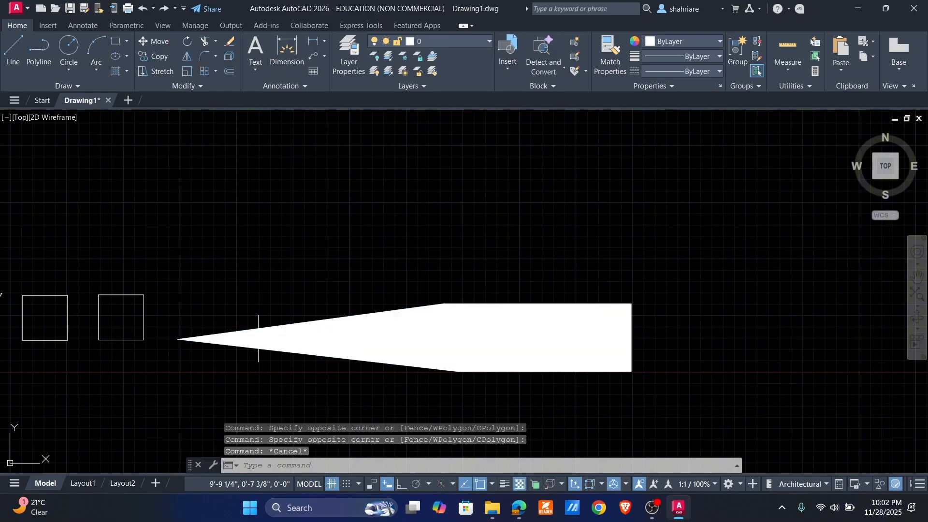
# Step: Start a new polyline to the right of the filled shape and set its starting and ending widths to 0
pyautogui.scroll(2, 255, 261)
pyautogui.scroll(-2, 261, 249)
pyautogui.moveTo(272, 244); pyautogui.dragTo(269, 228, button='middle')
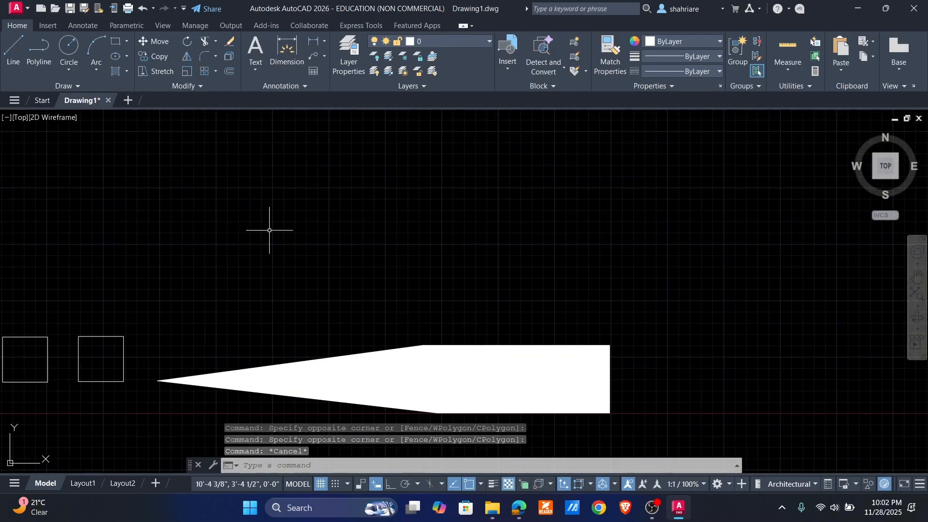
pyautogui.scroll(-4, 309, 280)
pyautogui.scroll(5, 285, 297)
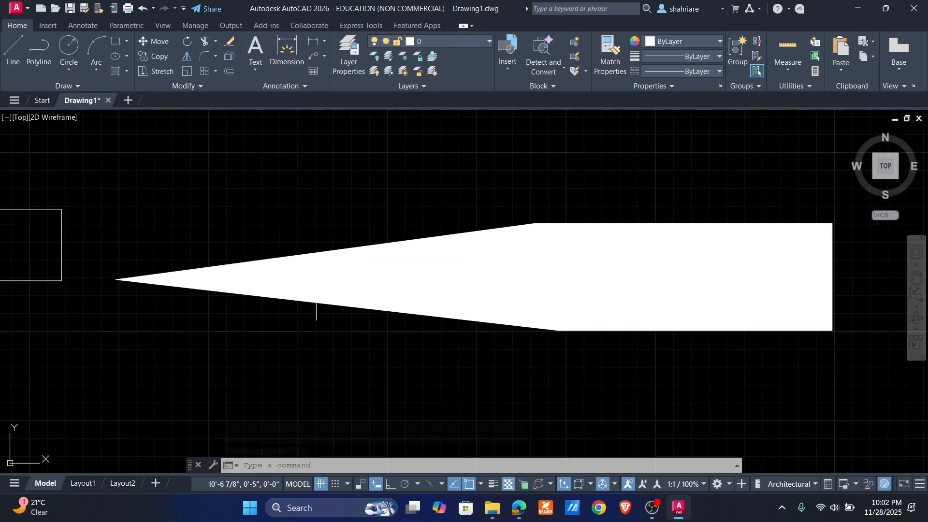
pyautogui.scroll(-4, 401, 280)
pyautogui.moveTo(575, 276); pyautogui.dragTo(503, 305, button='middle')
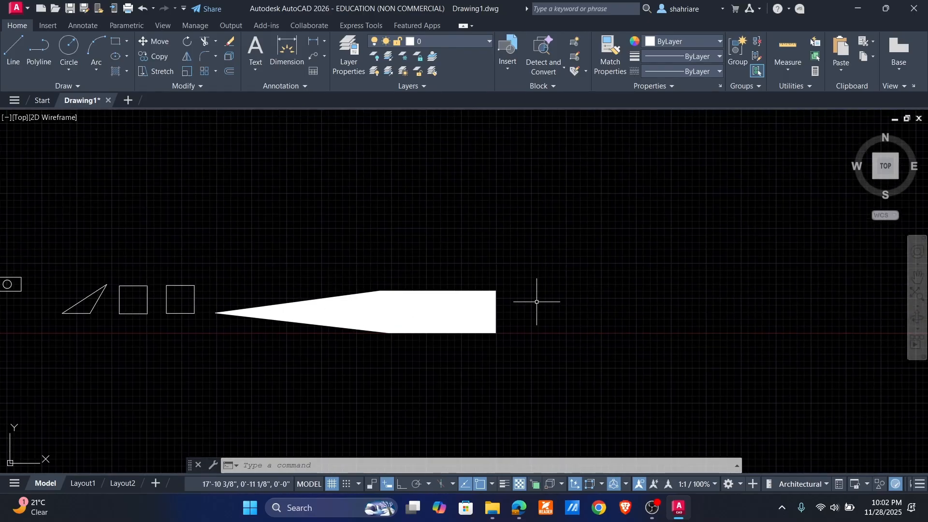
pyautogui.write('pl')
pyautogui.press('Return')
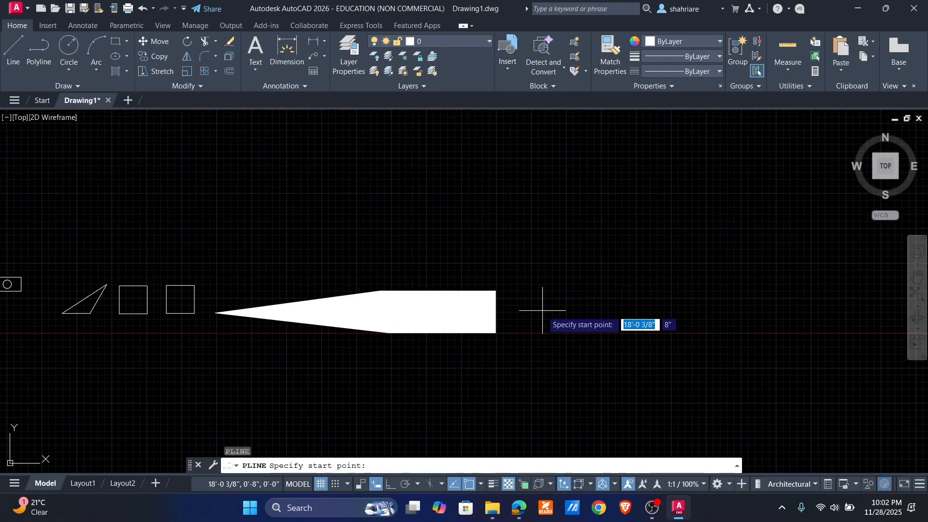
pyautogui.click(558, 302)
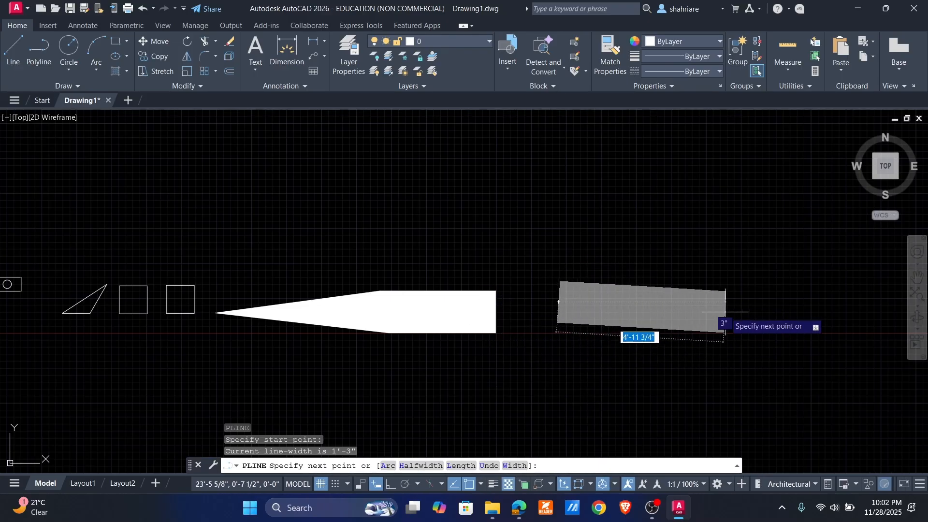
pyautogui.write('u')
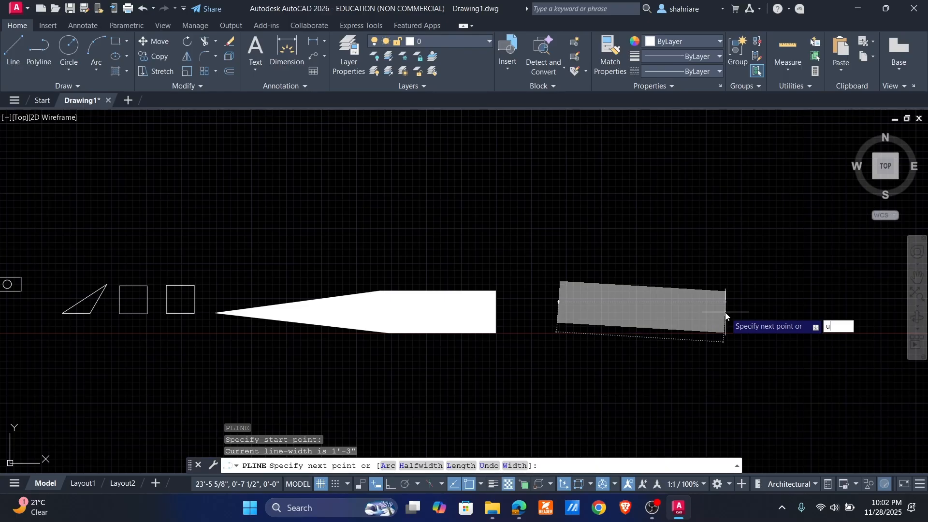
pyautogui.press('Return')
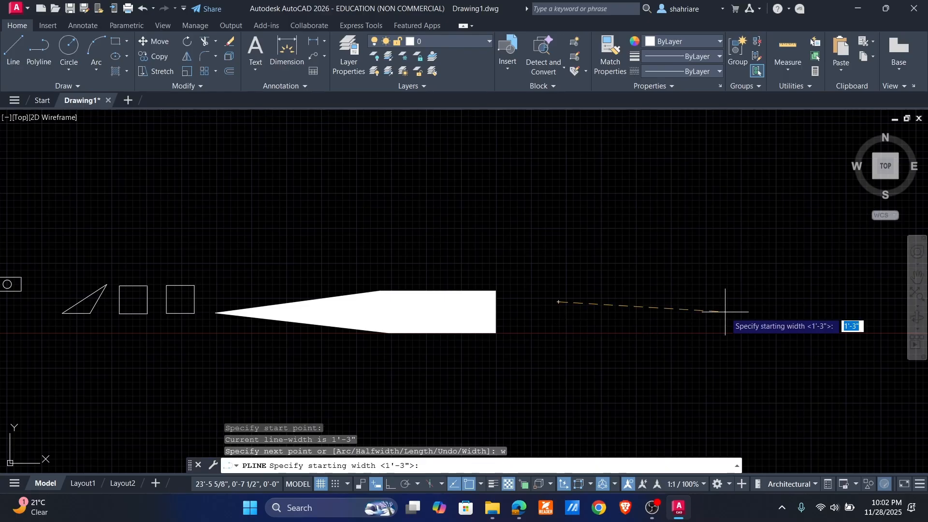
pyautogui.write('0')
pyautogui.press('Return')
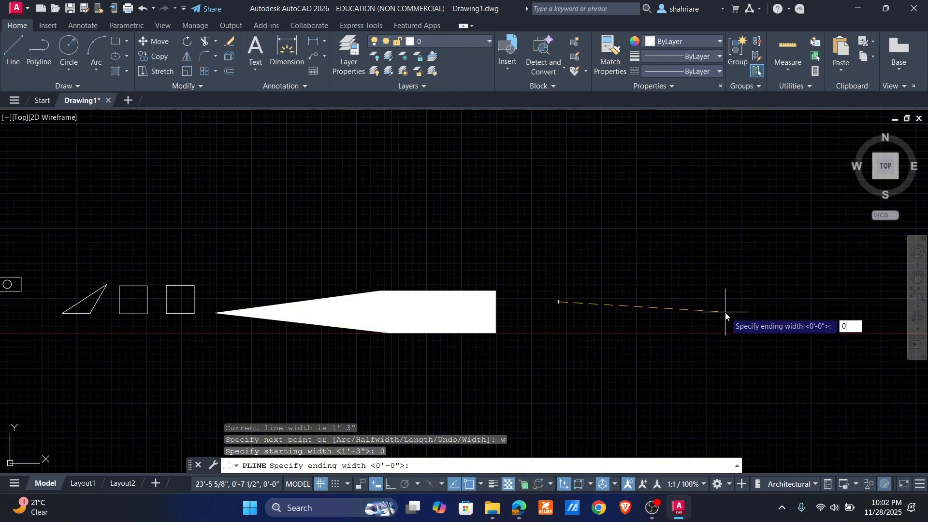
pyautogui.write('0')
pyautogui.press('Return')
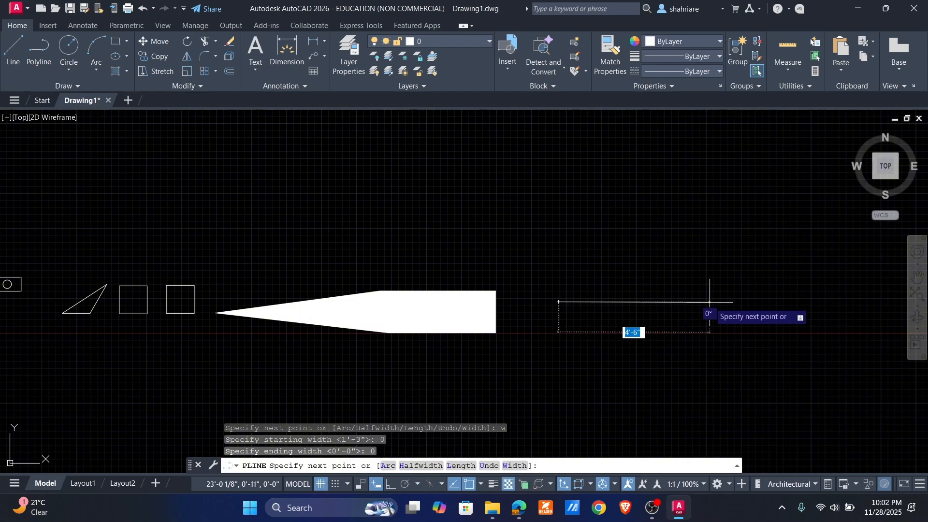
# Step: Draw a four-sided outline with a horizontal base about 4'-6" long, return to the start point, and finish the polyline
pyautogui.click(709, 302)
pyautogui.click(710, 176)
pyautogui.click(567, 175)
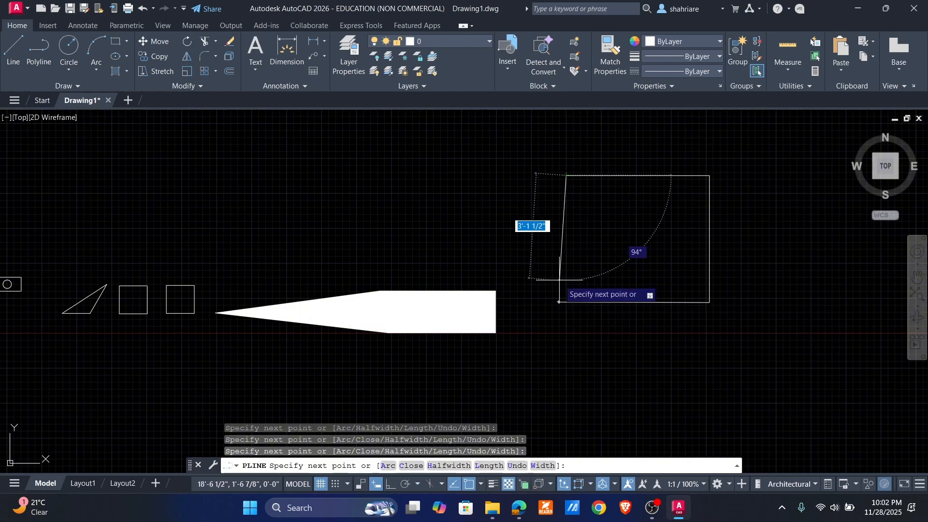
pyautogui.click(559, 302)
pyautogui.press('Return')
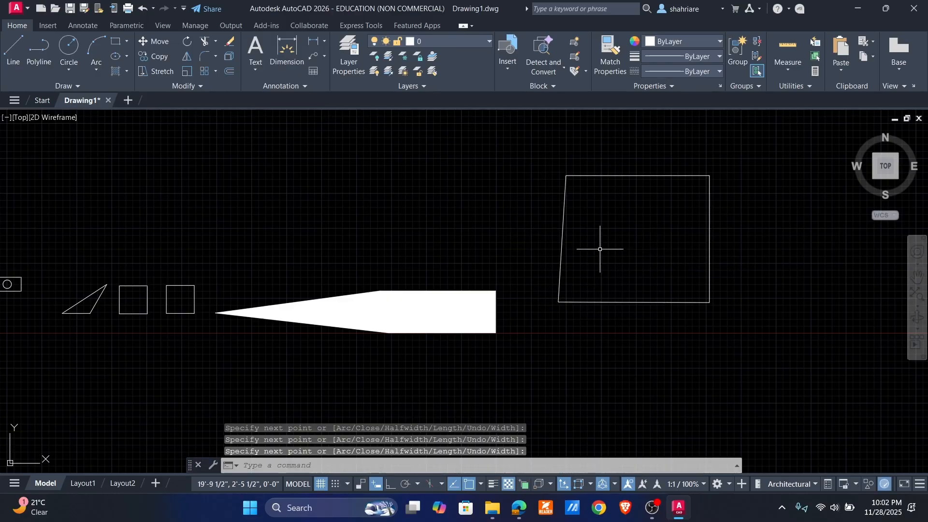
# Step: Check whether the four-sided outline is one polyline by selecting its slanted side, and clear the selection
pyautogui.click(564, 234)
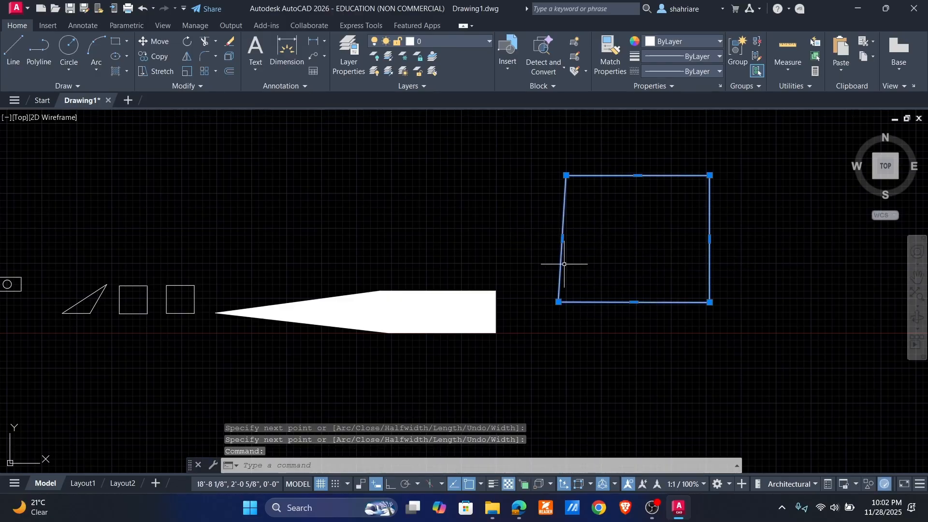
pyautogui.press('Escape')
pyautogui.scroll(-4, 483, 316)
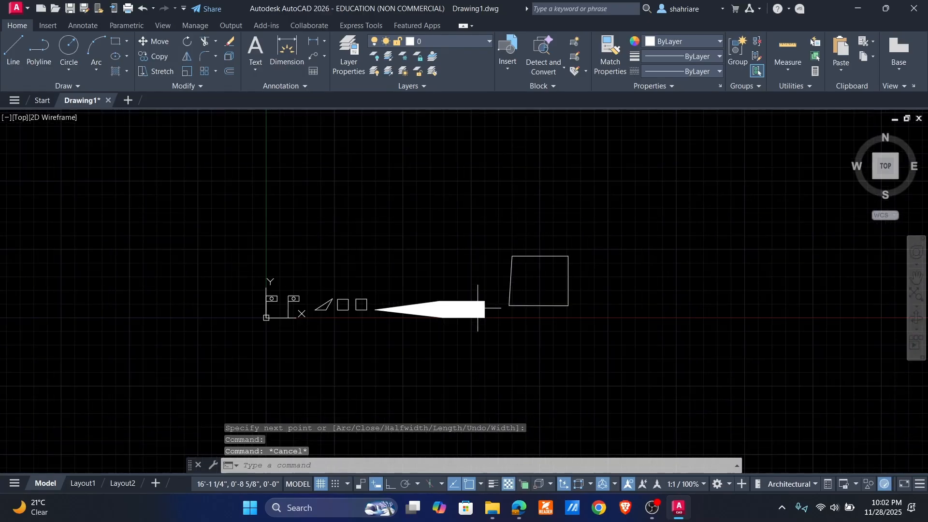
pyautogui.scroll(6, 435, 322)
pyautogui.moveTo(435, 325); pyautogui.dragTo(384, 351, button='middle')
pyautogui.scroll(-4, 385, 351)
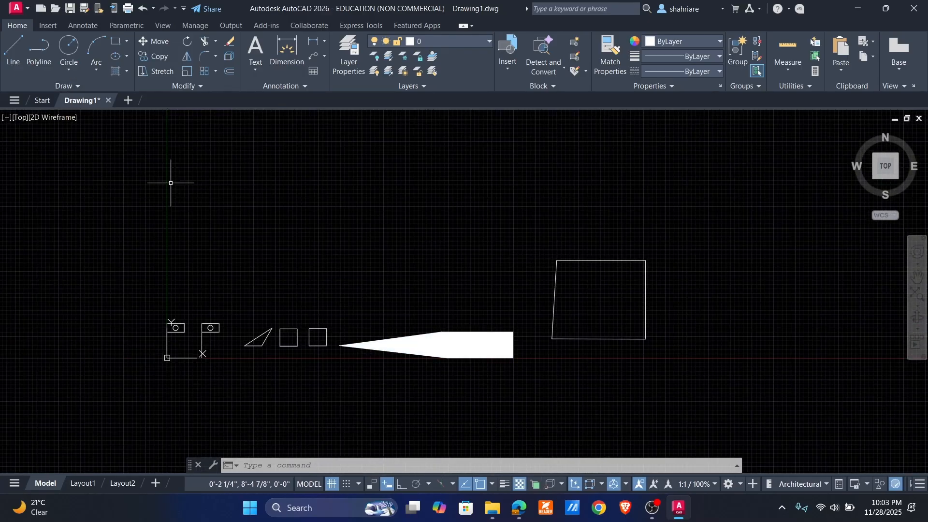
# Step: Erase all the practice shapes in the drawing using an area selection around them
pyautogui.click(712, 210)
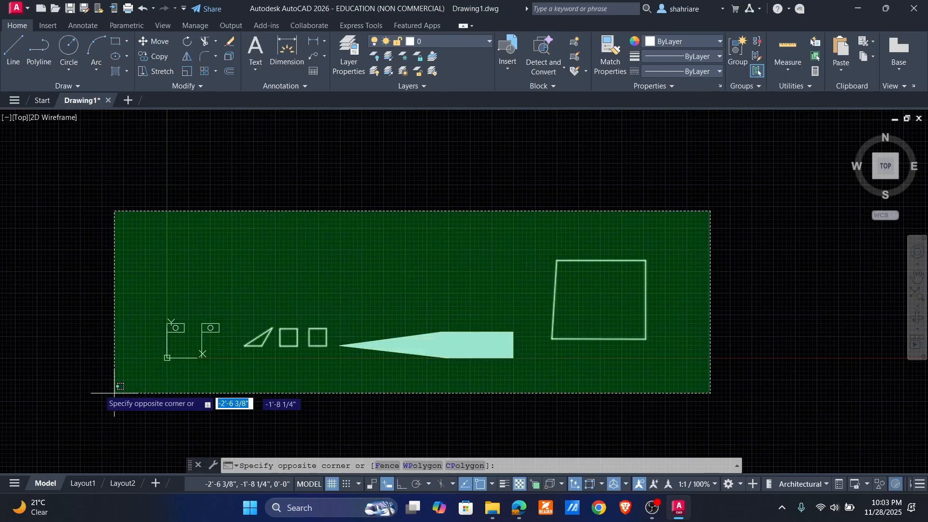
pyautogui.click(89, 437)
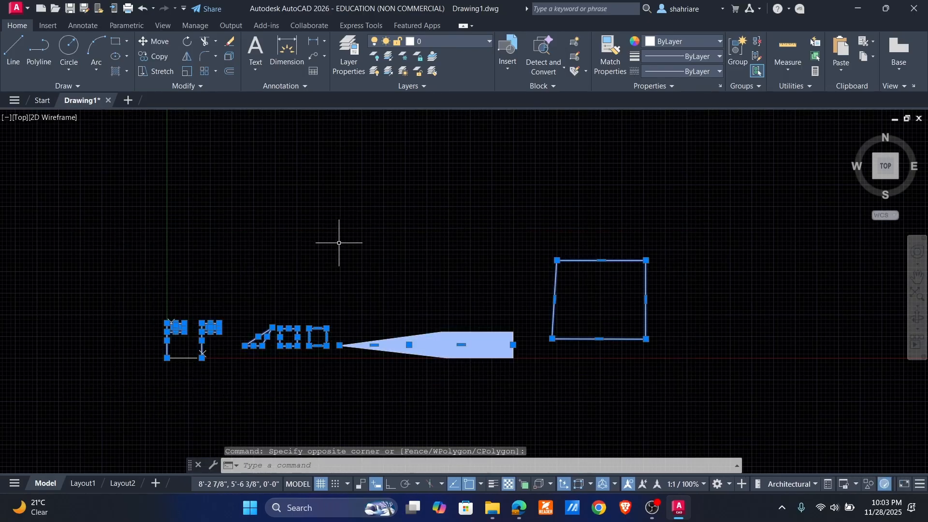
pyautogui.press('Return')
# Step: Draw a circle with the Center, Radius method in the empty drawing area, using a 5" radius
pyautogui.scroll(6, 210, 318)
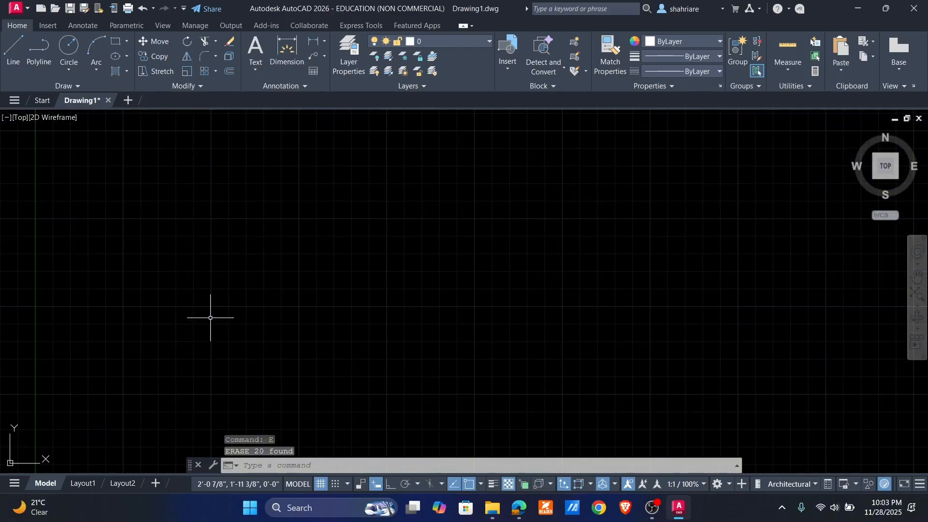
pyautogui.moveTo(216, 320); pyautogui.dragTo(249, 310, button='middle')
pyautogui.scroll(2, 286, 302)
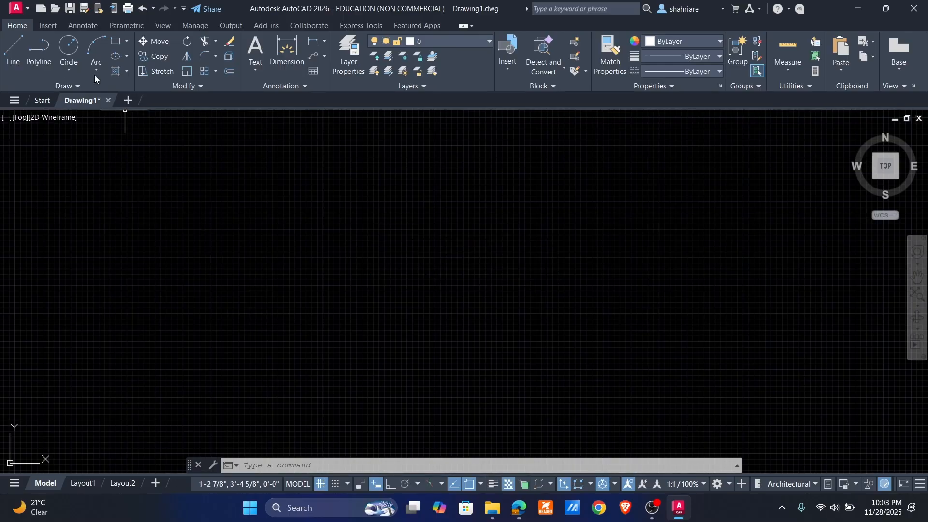
pyautogui.click(71, 69)
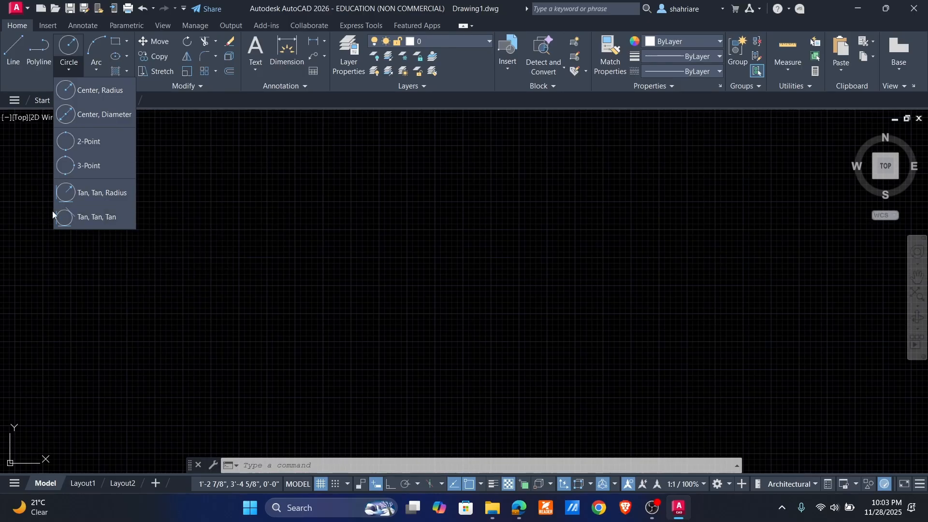
pyautogui.click(91, 89)
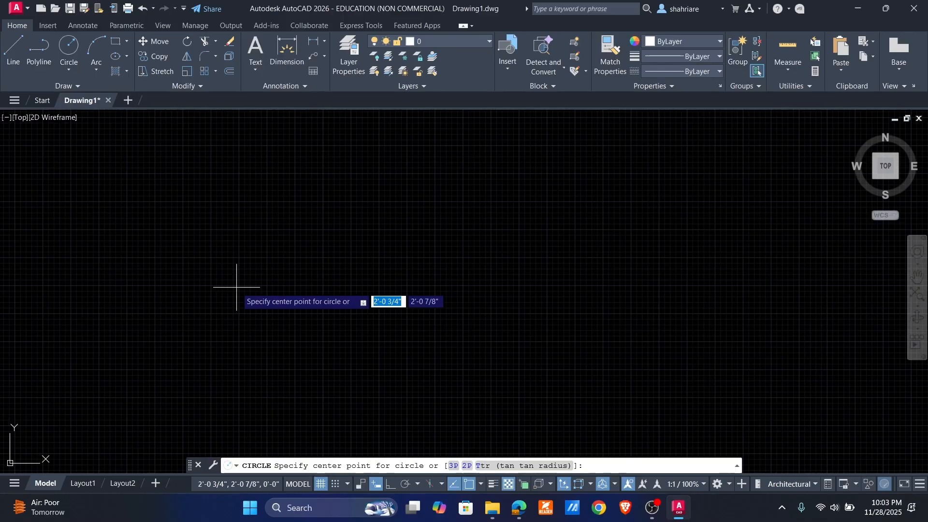
pyautogui.click(113, 290)
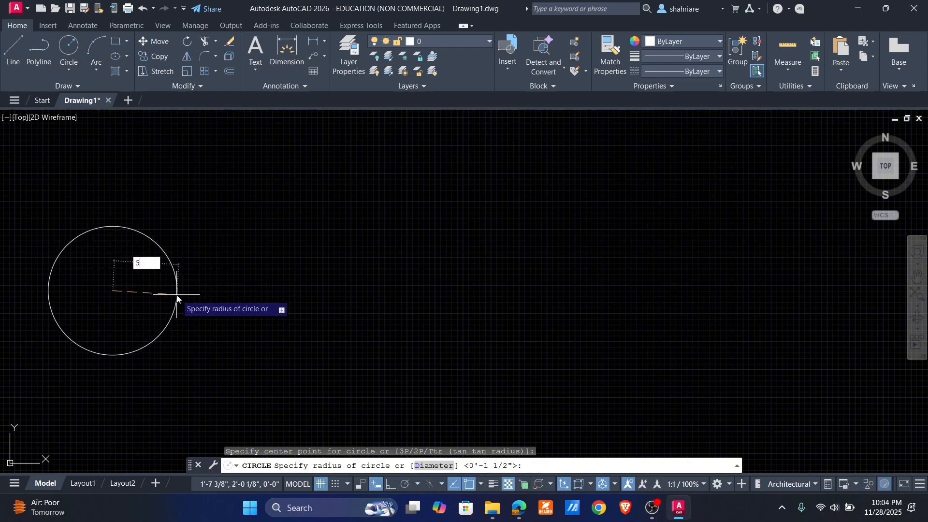
pyautogui.press('Return')
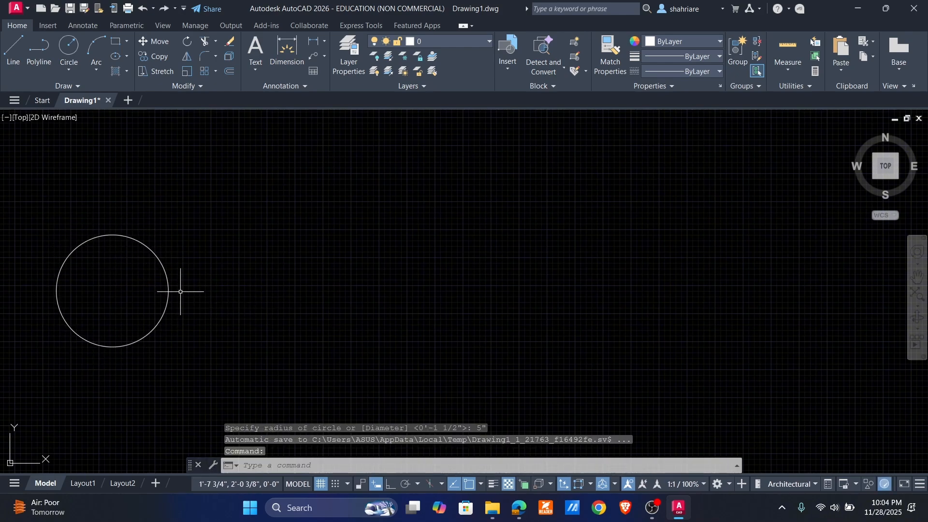
# Step: Draw a second circle to the right of the first, level with its center, using the Diameter option with a value of 10
pyautogui.press('Return')
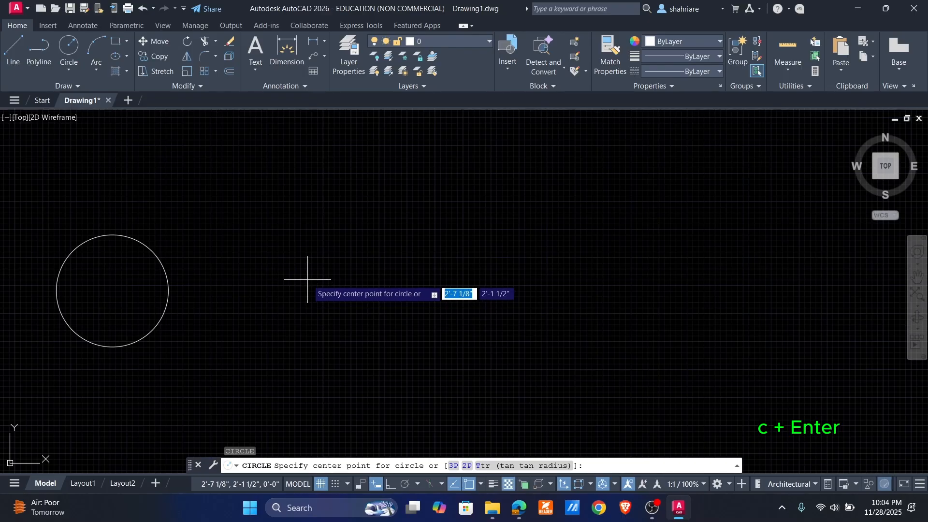
pyautogui.click(244, 291)
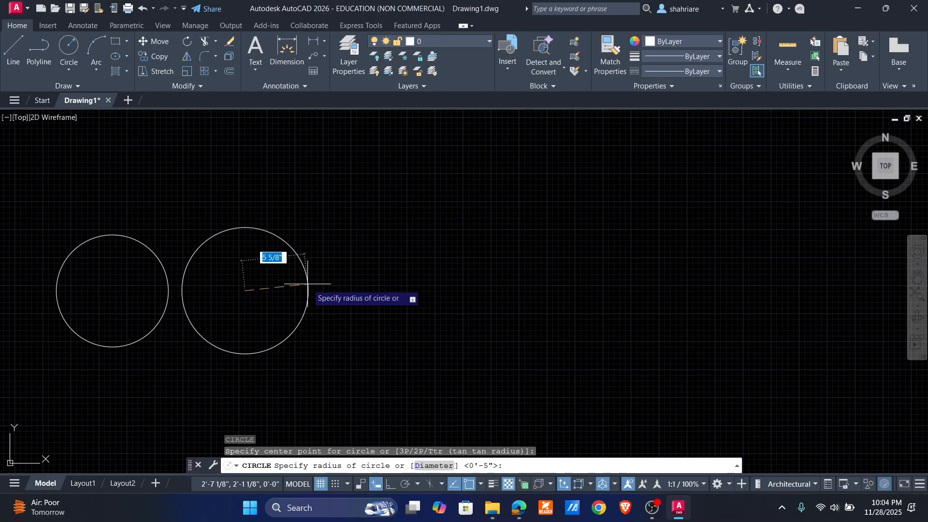
pyautogui.write('d')
pyautogui.press('Return')
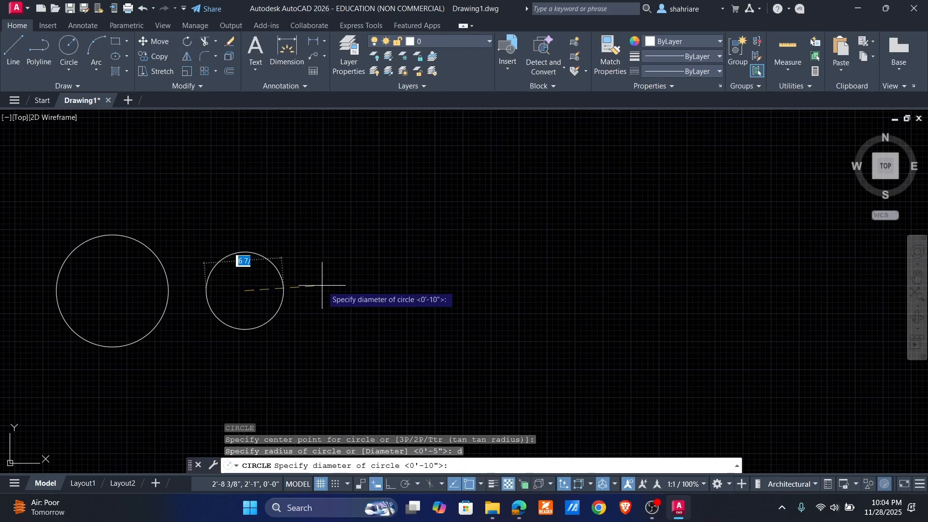
pyautogui.write('10')
pyautogui.press('Return')
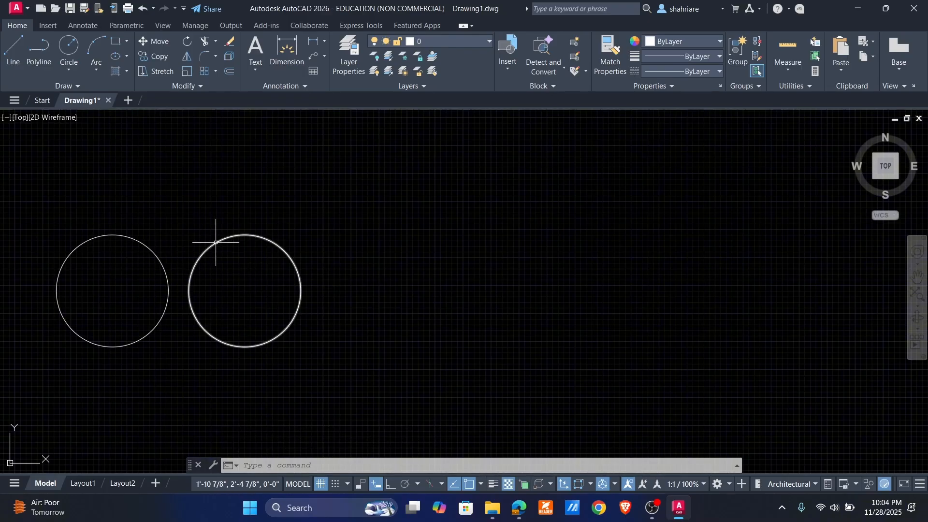
# Step: Draw a 2-Point circle whose diameter runs from the first circle's center to the second circle's center
pyautogui.click(68, 72)
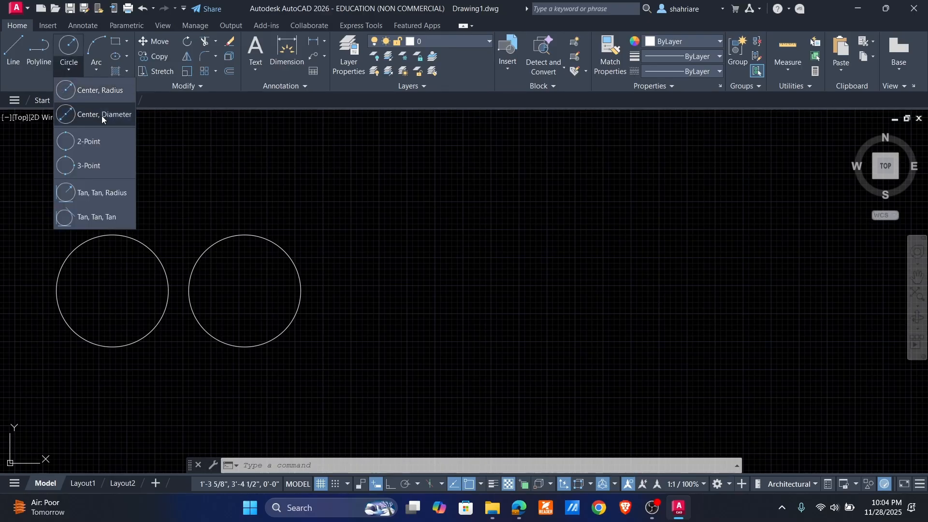
pyautogui.click(76, 144)
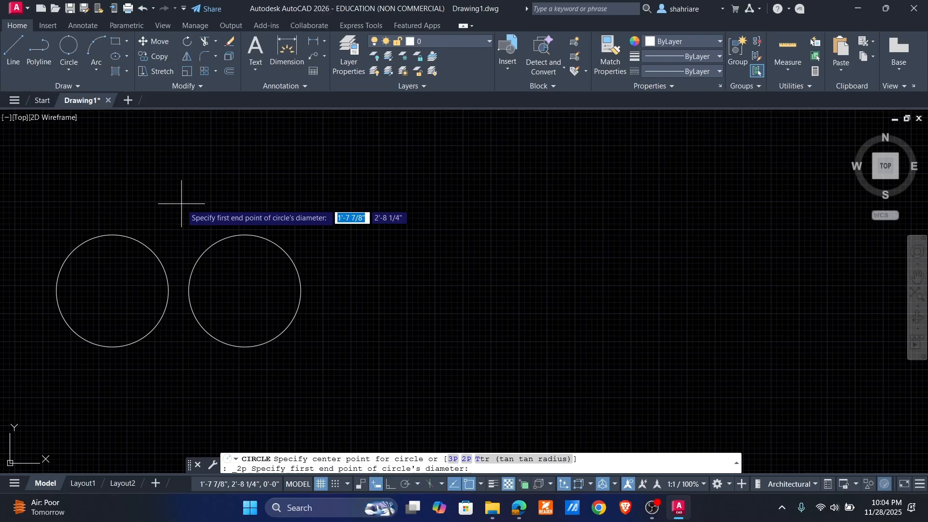
pyautogui.click(113, 291)
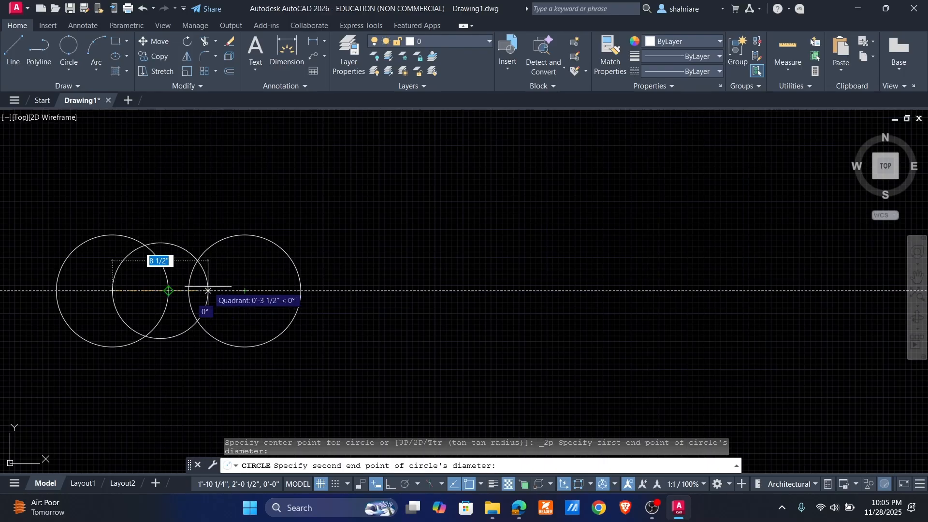
pyautogui.click(245, 291)
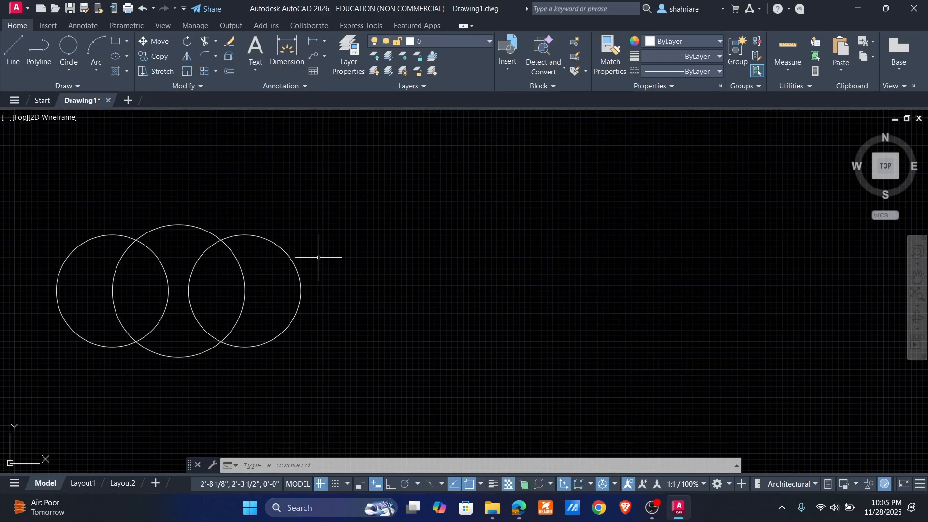
# Step: Try a 2-Point circle about 10" in diameter, extending right from the rightmost circle's center, and undo it
pyautogui.click(70, 69)
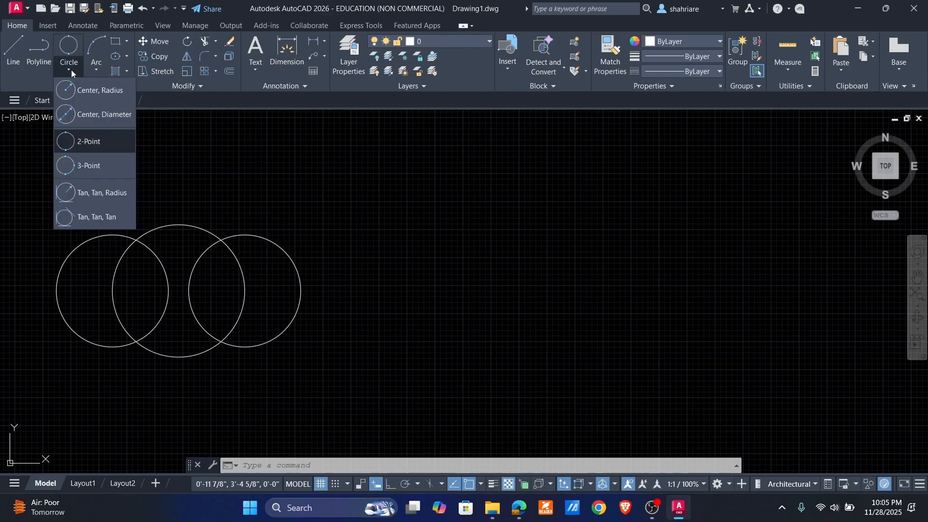
pyautogui.click(79, 142)
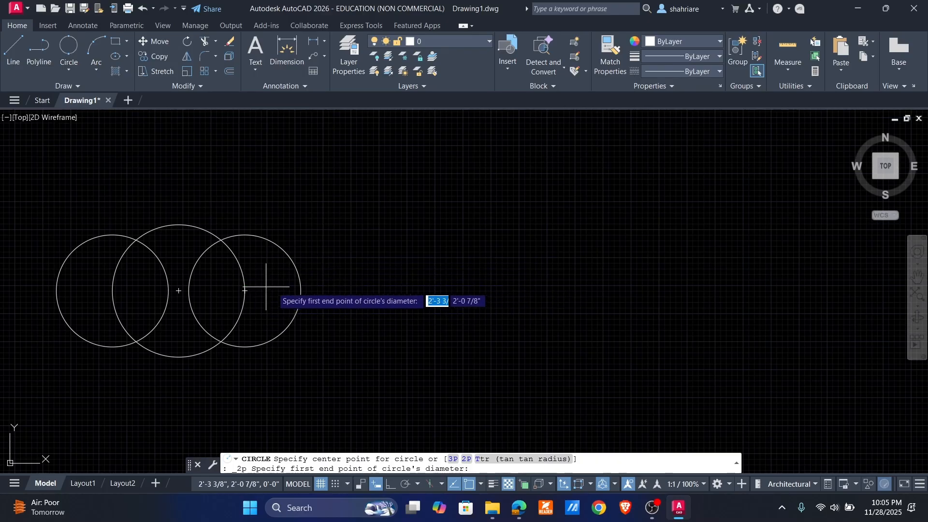
pyautogui.click(245, 291)
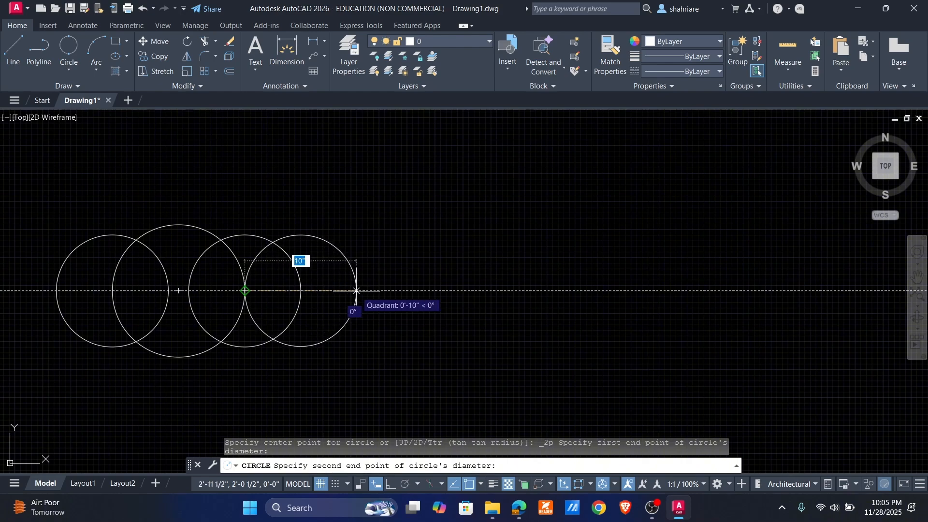
pyautogui.click(356, 291)
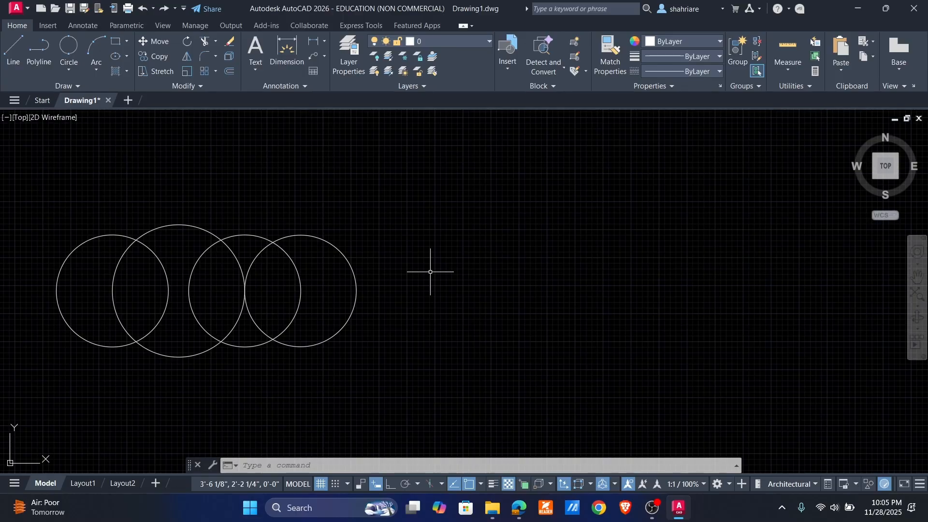
pyautogui.press('Return')
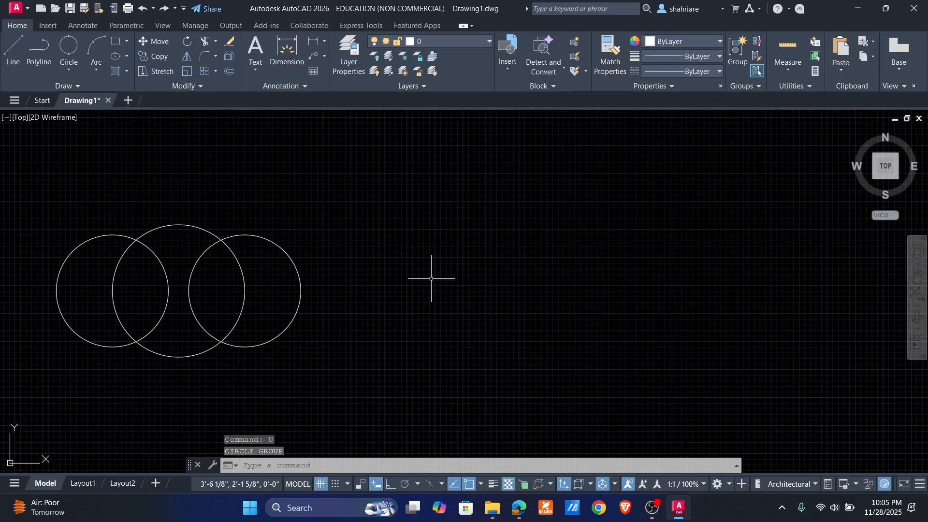
pyautogui.click(76, 70)
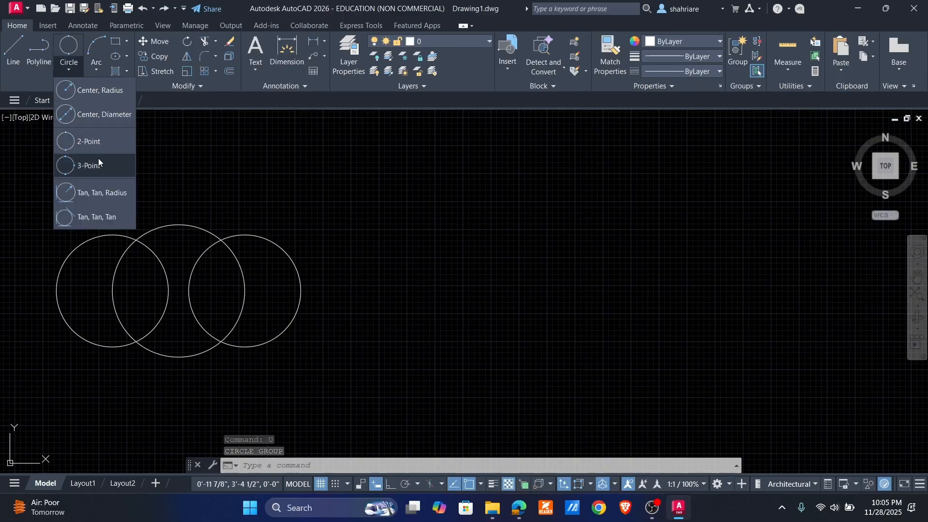
pyautogui.click(72, 67)
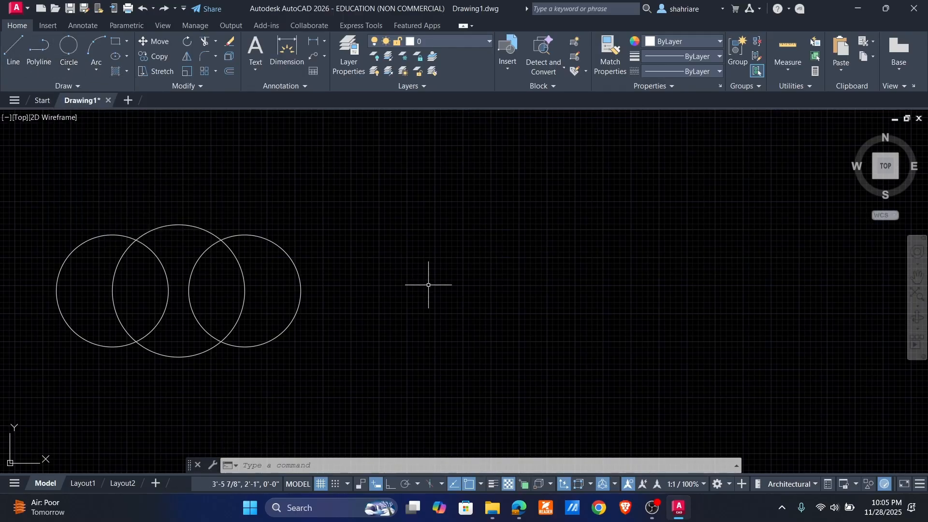
# Step: Draw a 10" line at 0 degrees to the right of the circles
pyautogui.write('l')
pyautogui.press('Return')
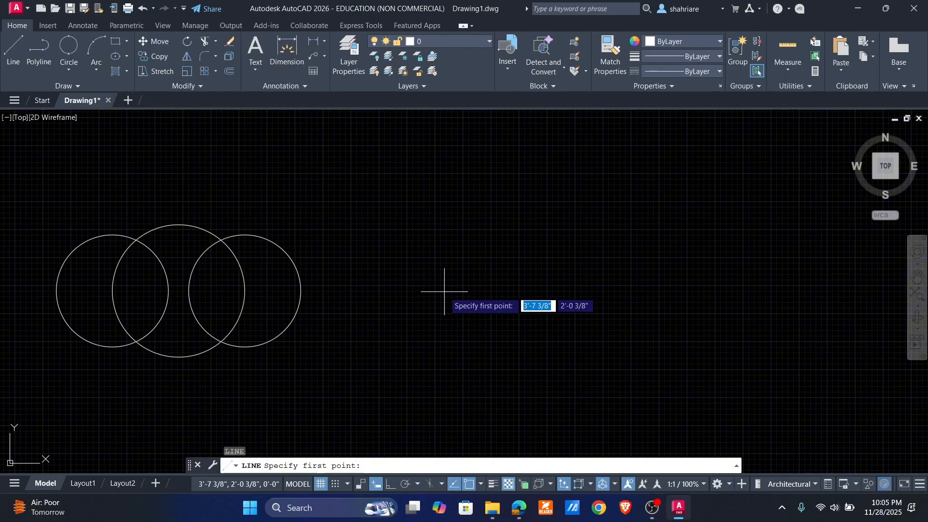
pyautogui.click(438, 292)
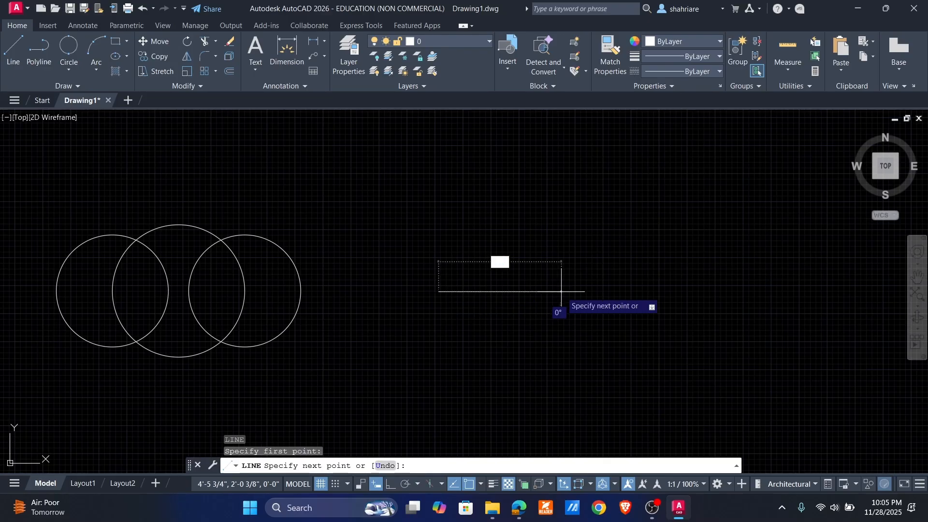
pyautogui.write('@ 10" <')
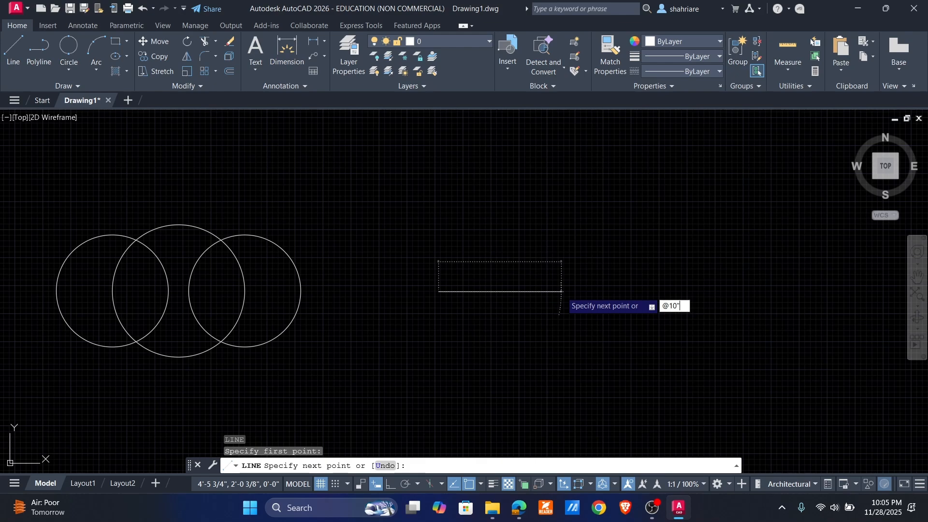
pyautogui.press('Return')
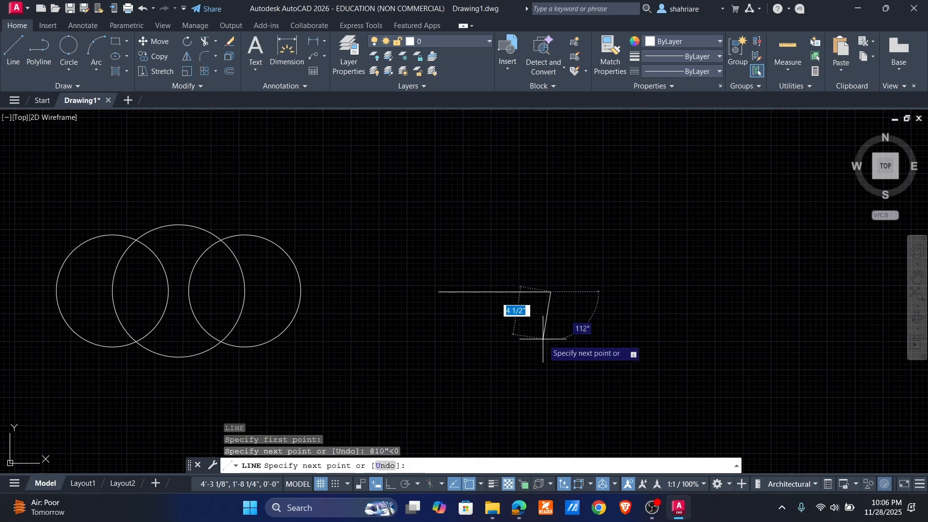
pyautogui.press('Return')
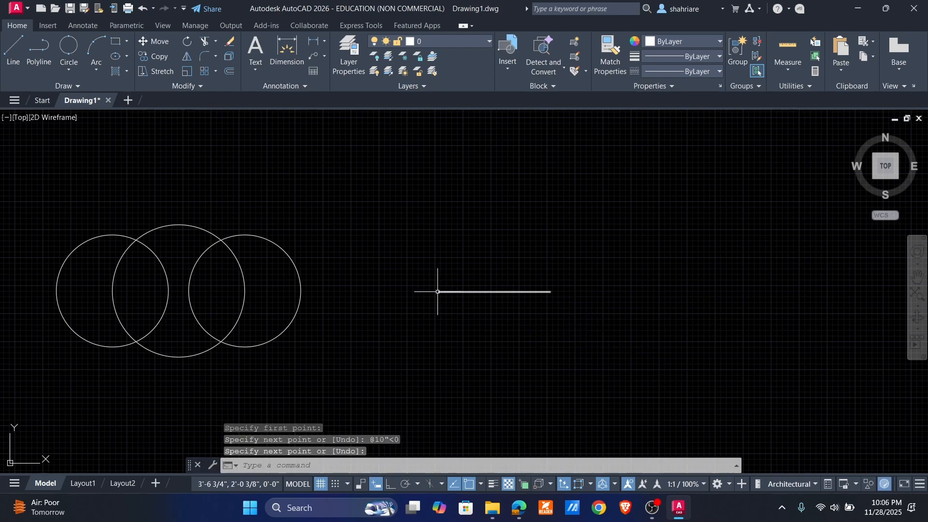
# Step: Draw a 2-Point circle using the two endpoints of the horizontal line as its diameter
pyautogui.click(72, 67)
pyautogui.click(76, 141)
pyautogui.scroll(5, 471, 292)
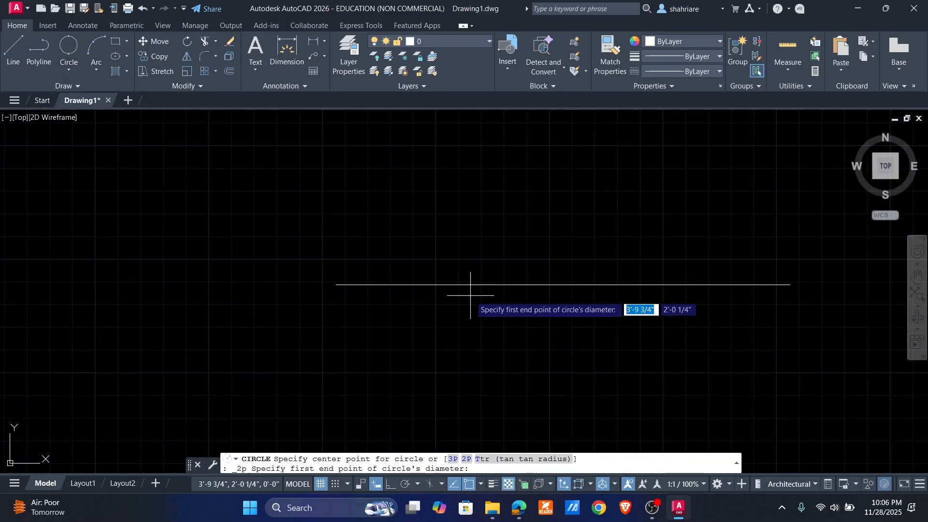
pyautogui.scroll(-4, 425, 285)
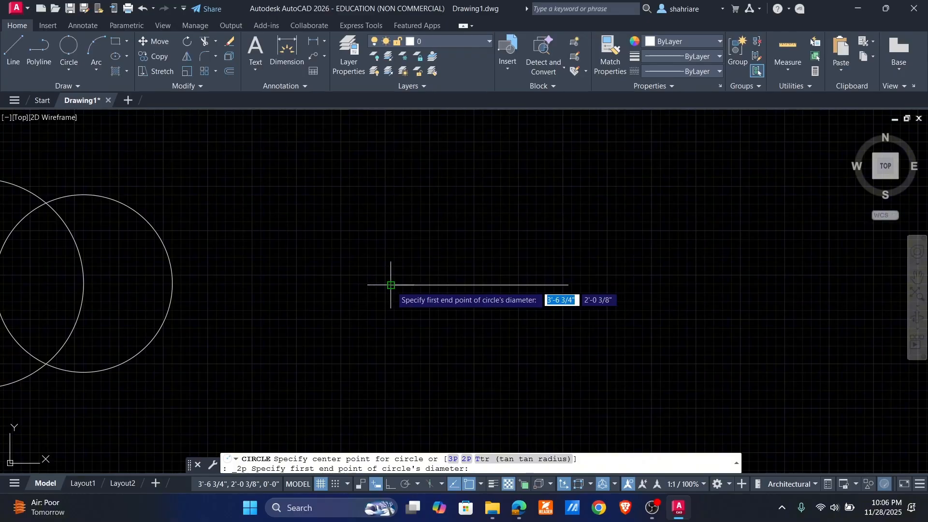
pyautogui.click(391, 285)
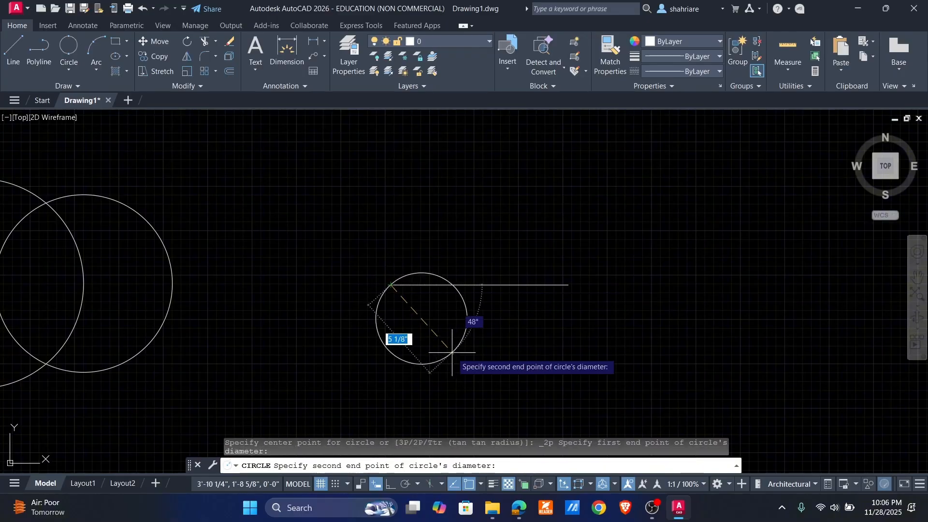
pyautogui.click(568, 285)
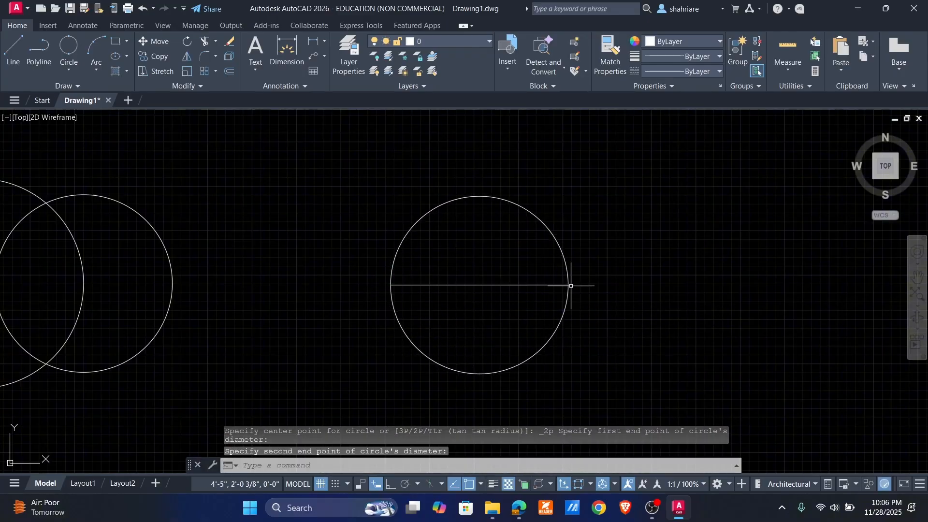
pyautogui.click(472, 286)
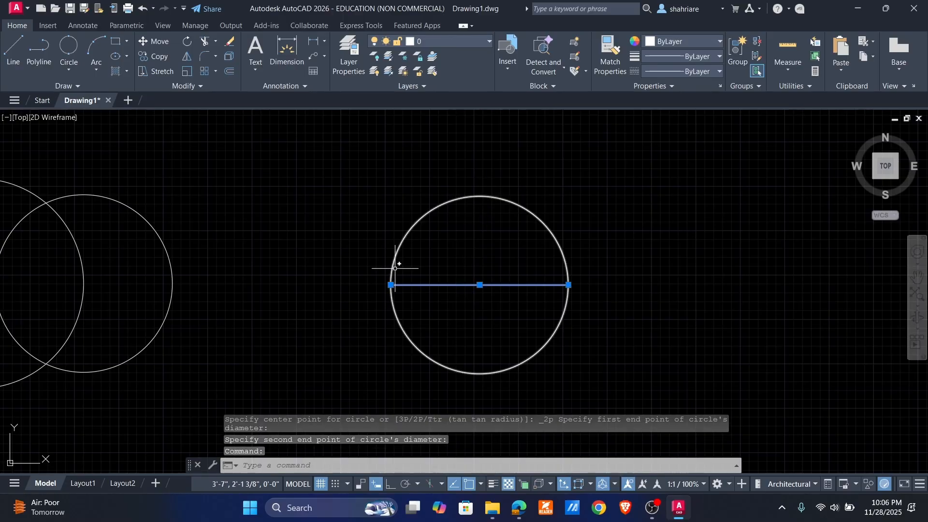
pyautogui.press('Escape')
pyautogui.scroll(-3, 478, 259)
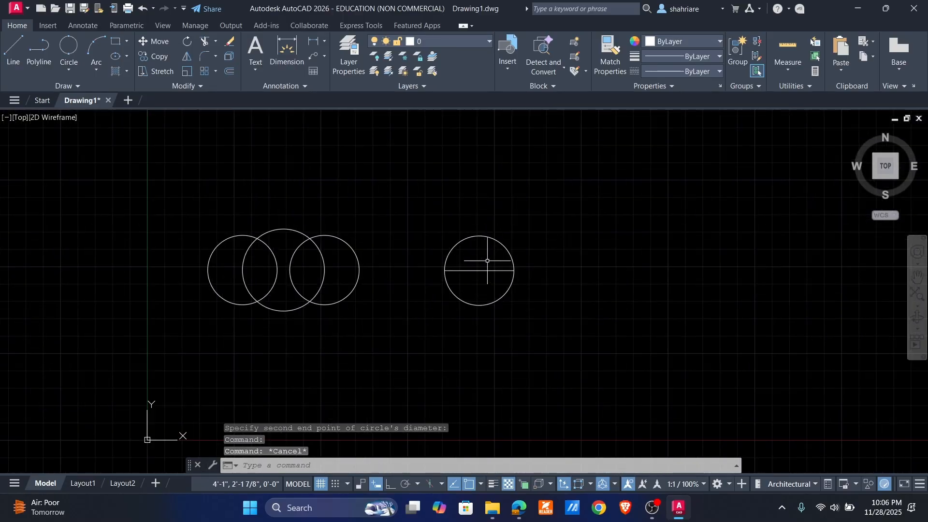
pyautogui.moveTo(487, 261); pyautogui.dragTo(343, 278, button='middle')
pyautogui.write('l')
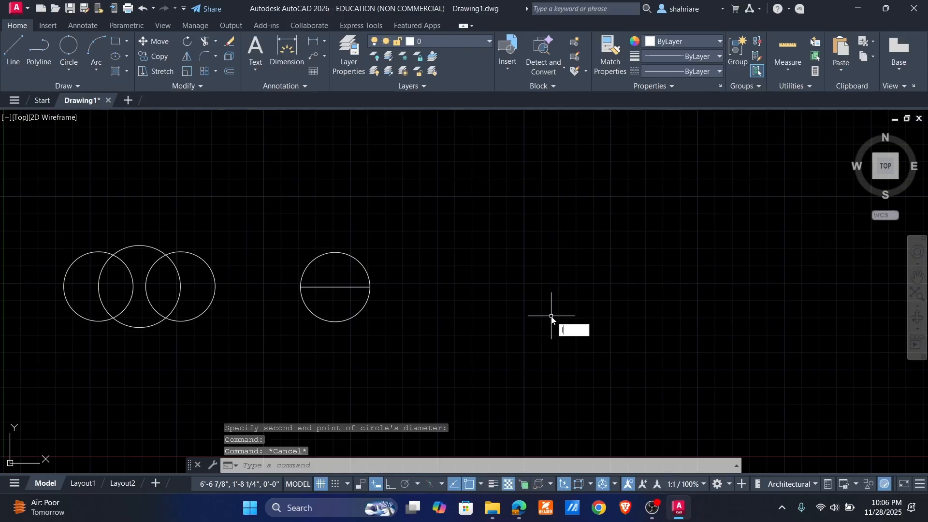
pyautogui.press('Return')
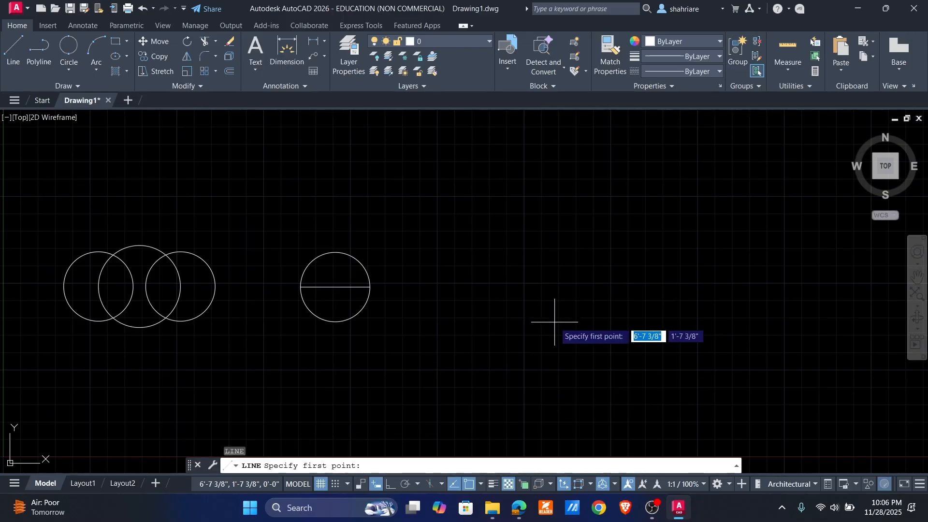
pyautogui.write('@10')
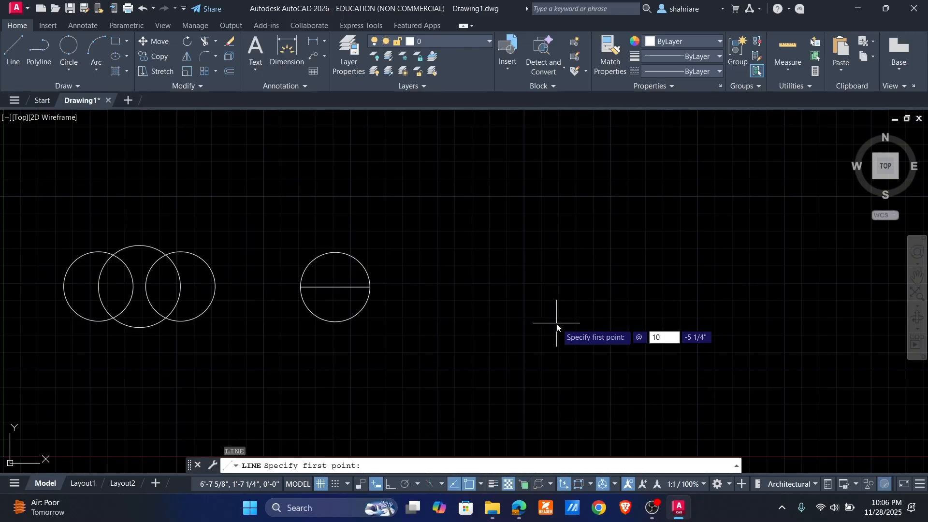
pyautogui.write('<0')
pyautogui.press('Return')
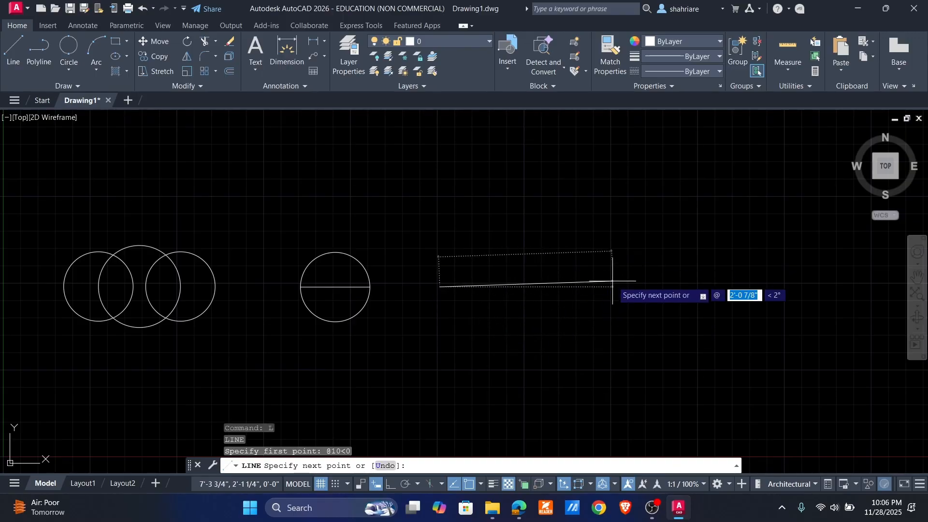
pyautogui.write('@10<0')
pyautogui.press('Return')
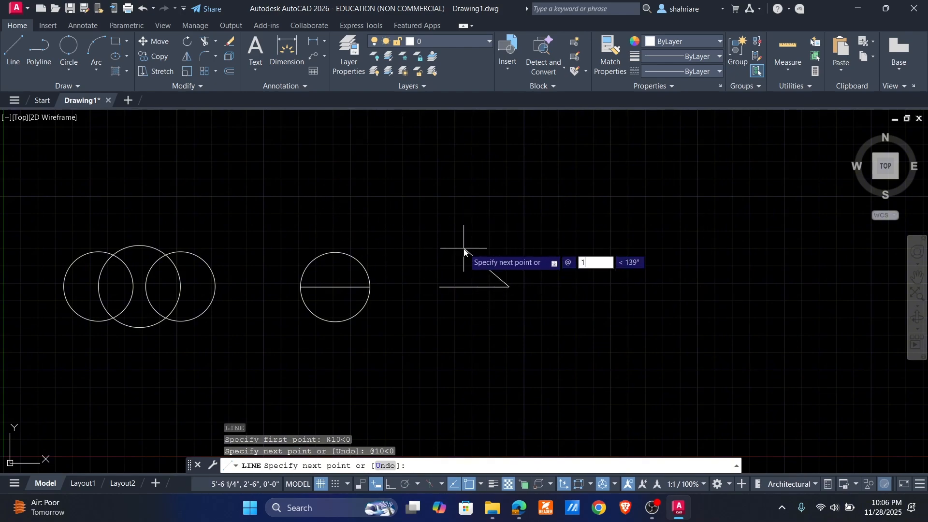
# Step: Complete the equilateral triangle with 10" line segments at 120 degrees and -120 degrees, and end the line
pyautogui.scroll(4, 526, 278)
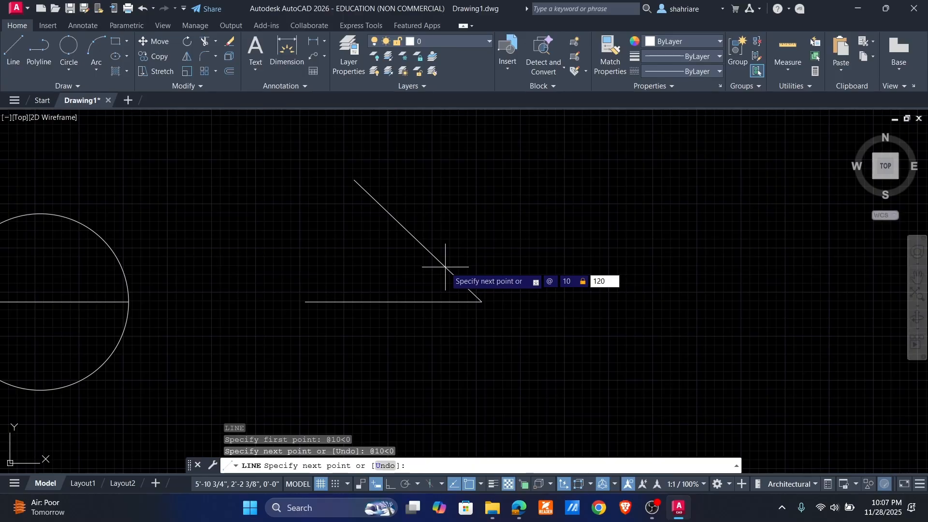
pyautogui.press('Return')
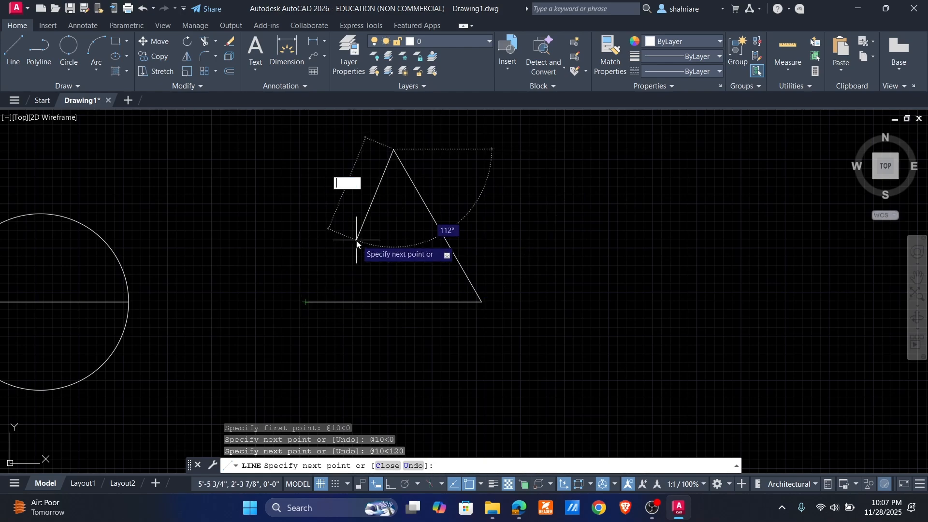
pyautogui.write('@10')
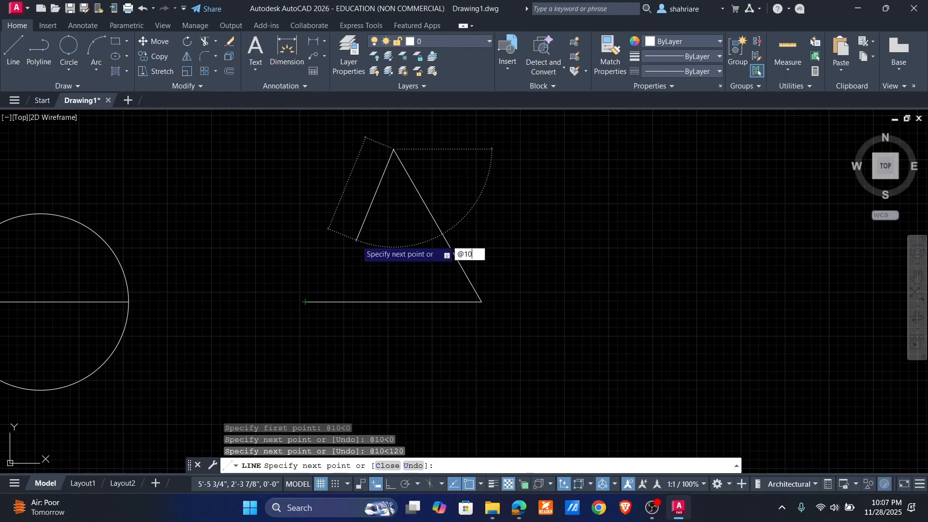
pyautogui.press('Tab')
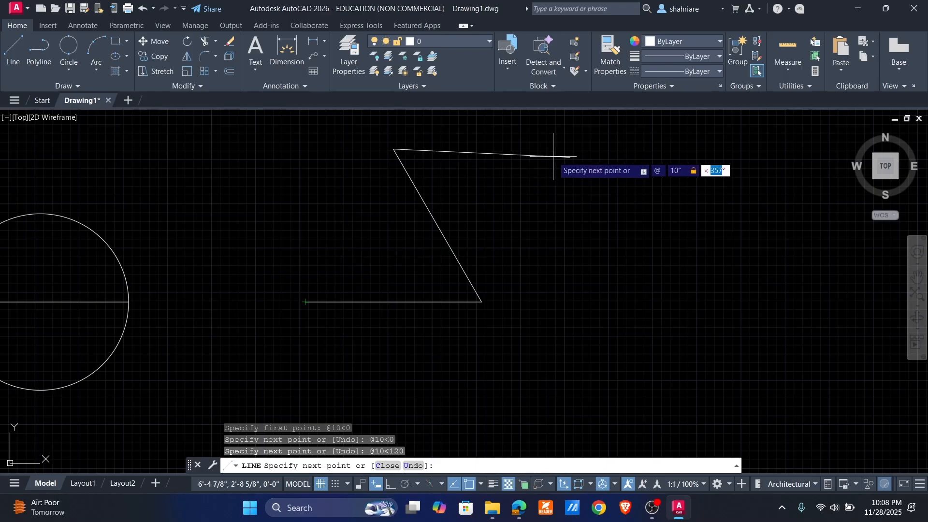
pyautogui.press('Return')
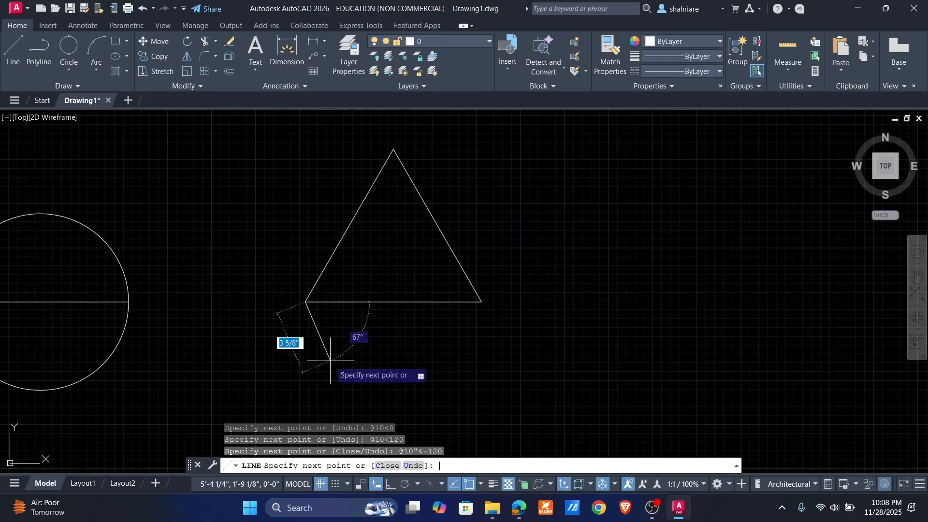
pyautogui.press('Return')
# Step: Draw a 3-Point circle through the triangle's apex, lower-left corner and lower-right corner
pyautogui.moveTo(393, 239); pyautogui.dragTo(376, 263, button='middle')
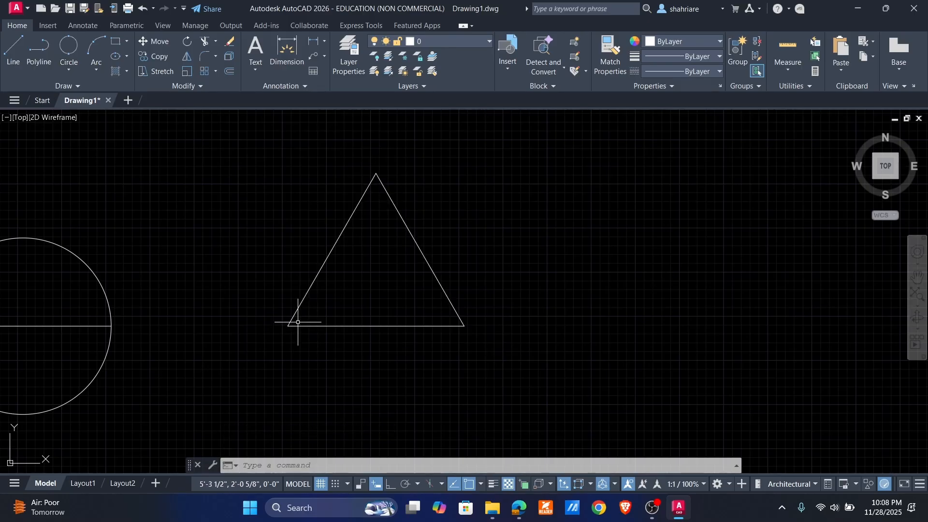
pyautogui.click(68, 75)
pyautogui.click(92, 164)
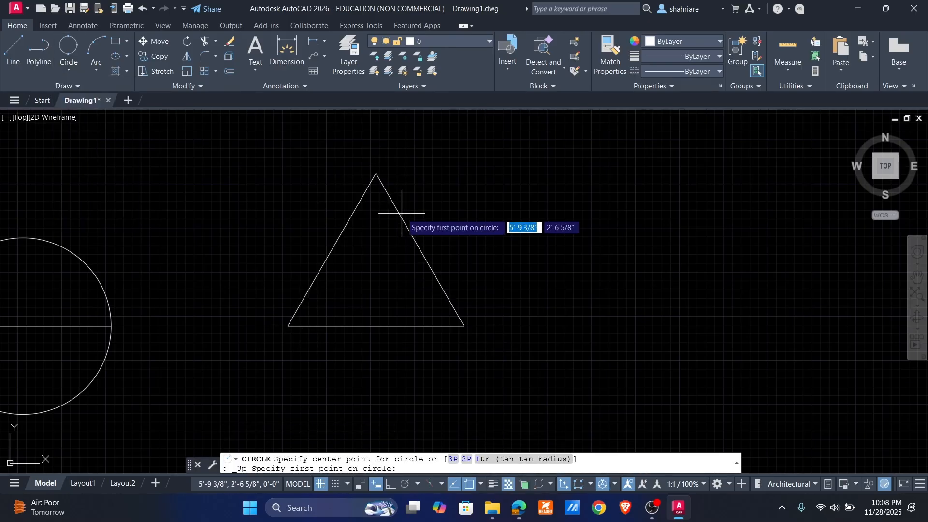
pyautogui.click(377, 172)
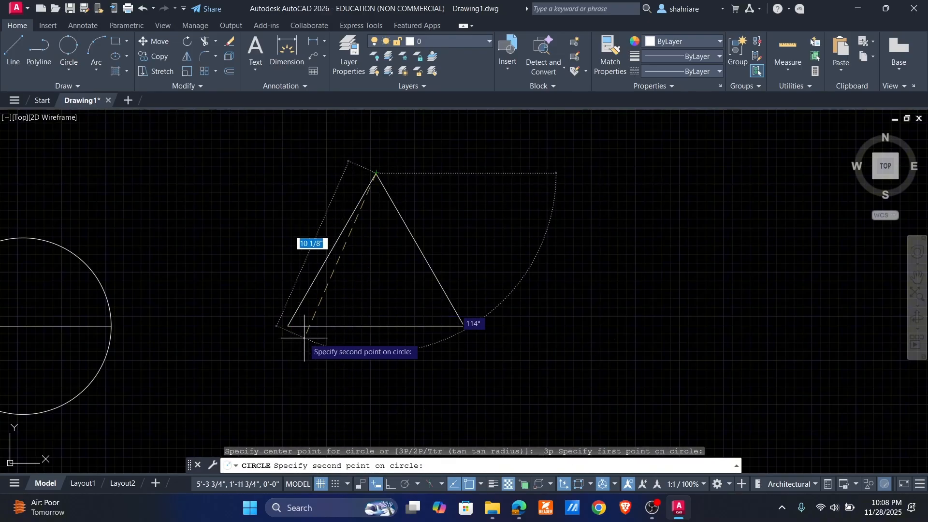
pyautogui.click(288, 326)
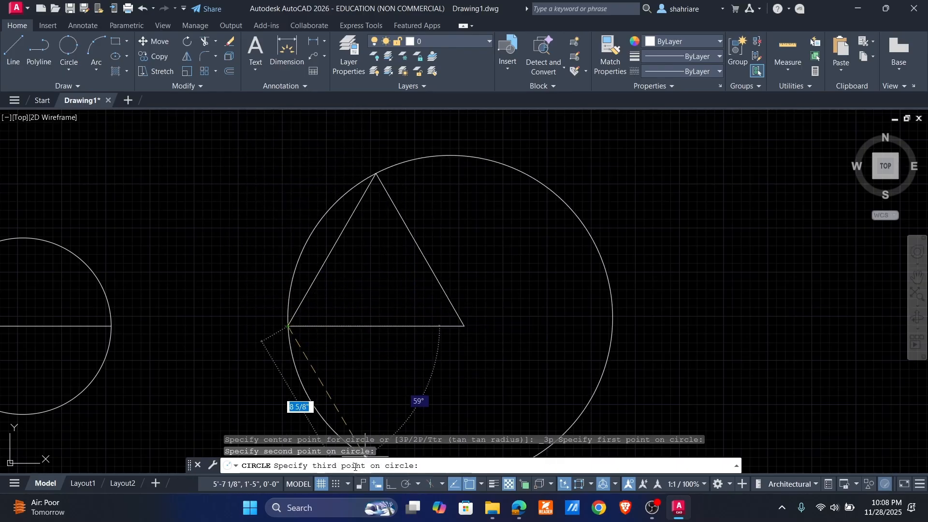
pyautogui.click(464, 326)
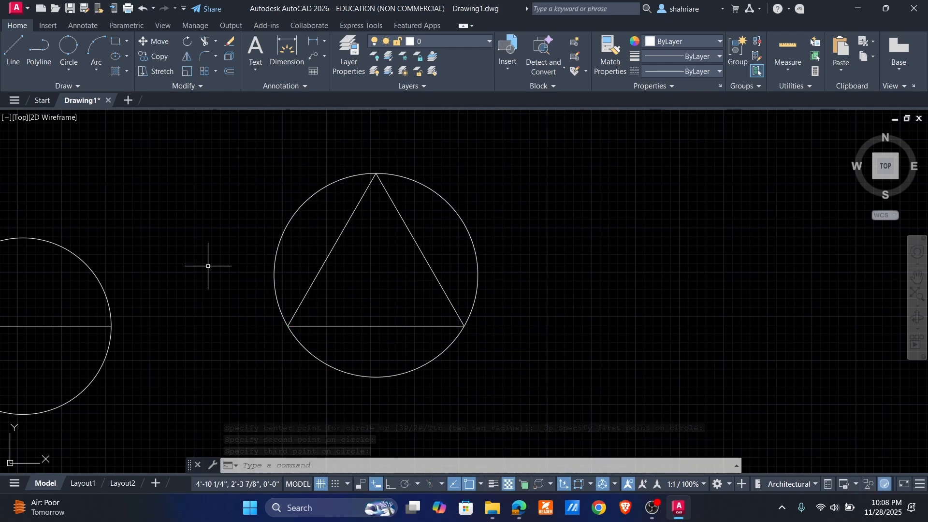
pyautogui.scroll(-6, 198, 308)
pyautogui.scroll(4, 215, 310)
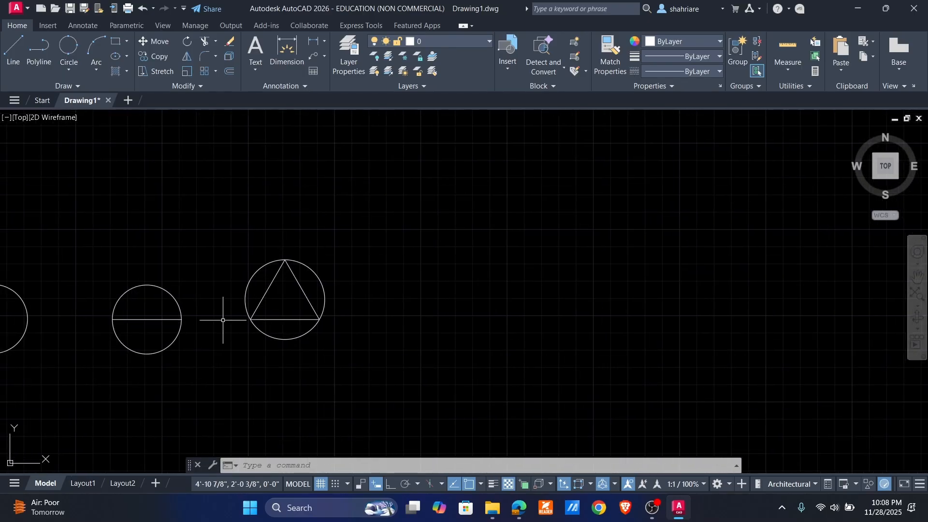
# Step: Draw a 3-point circle through the horizontal line's right endpoint, the top of the surrounding circle, and the line's midpoint
pyautogui.click(72, 70)
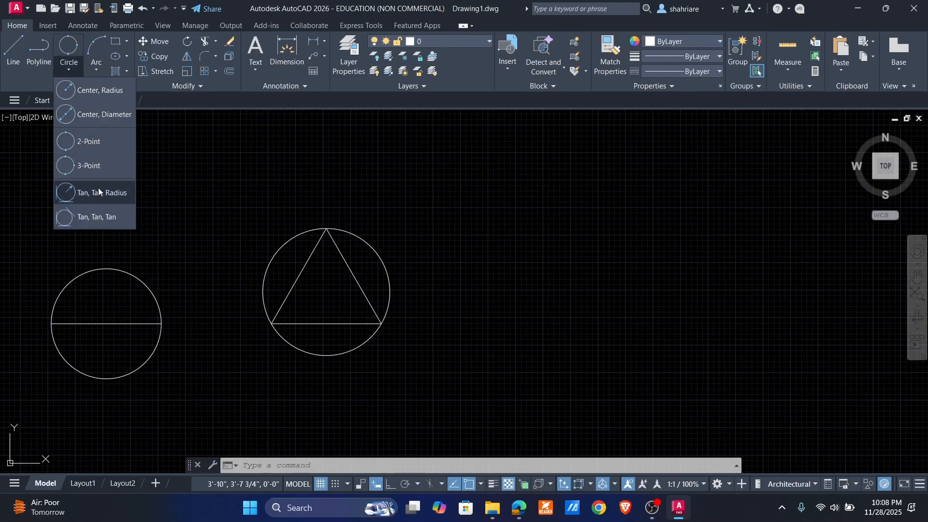
pyautogui.click(93, 166)
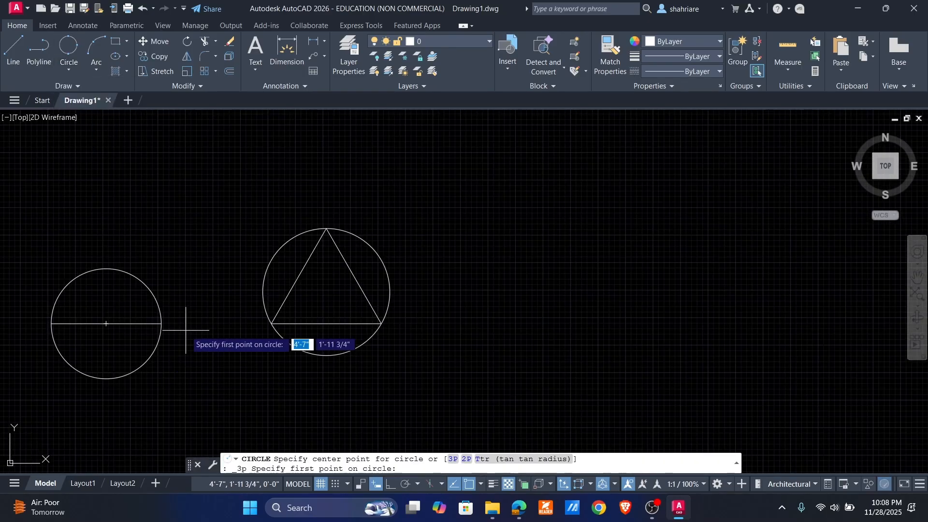
pyautogui.click(162, 324)
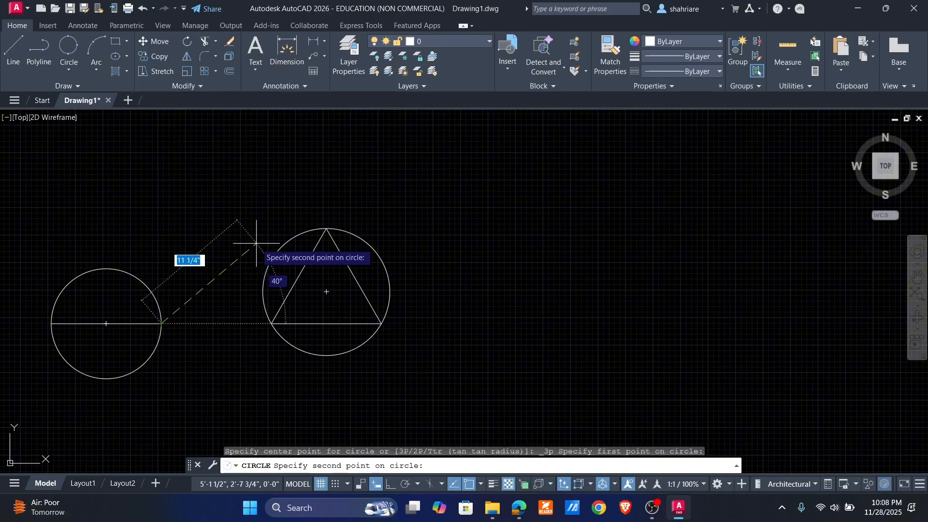
pyautogui.click(105, 268)
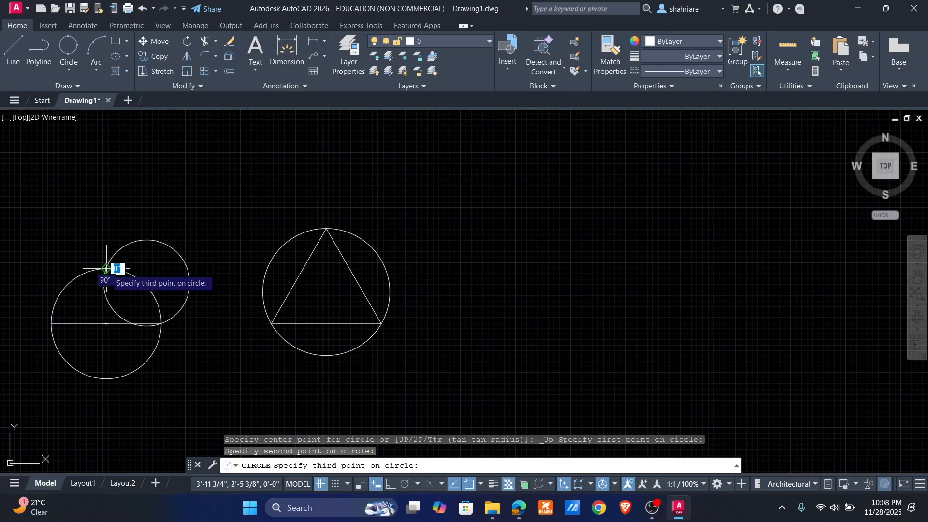
pyautogui.click(106, 323)
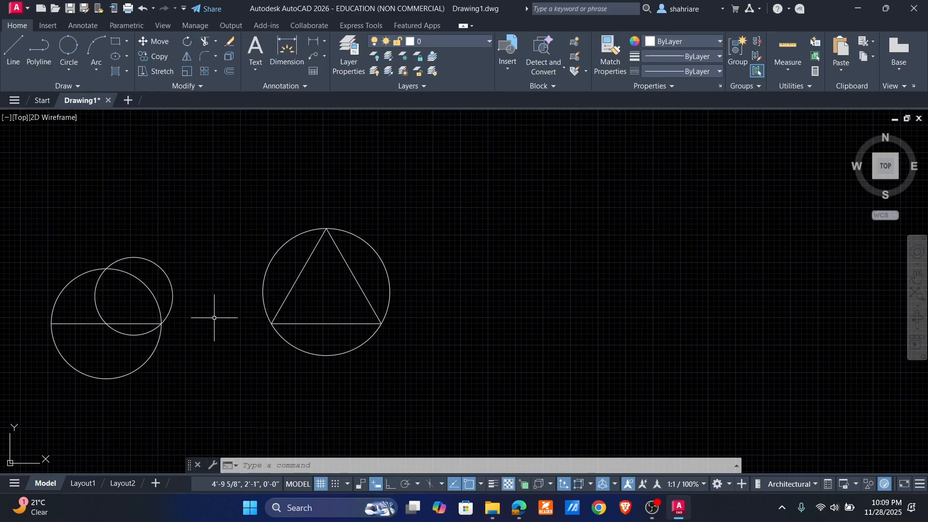
# Step: Draw two connected lines forming a sideways V that opens toward the circled triangle, in the empty area to its right
pyautogui.click(69, 71)
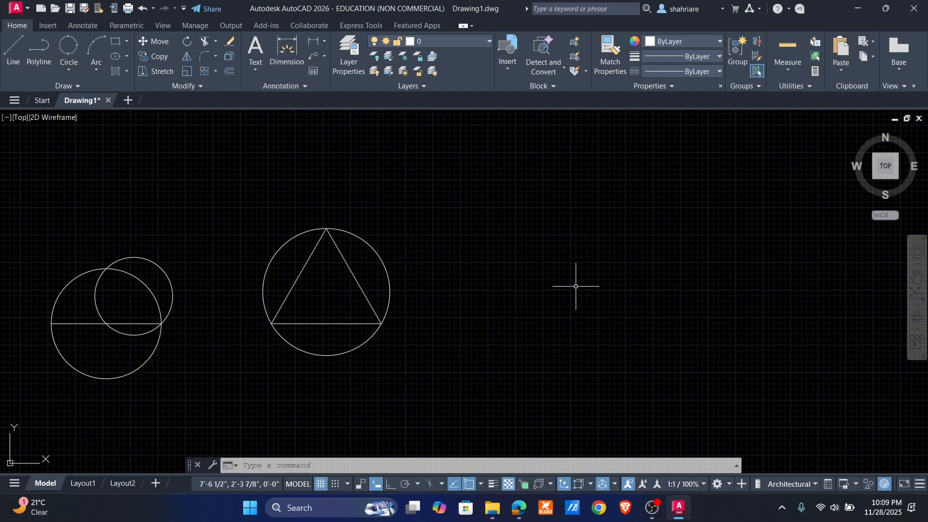
pyautogui.click(13, 48)
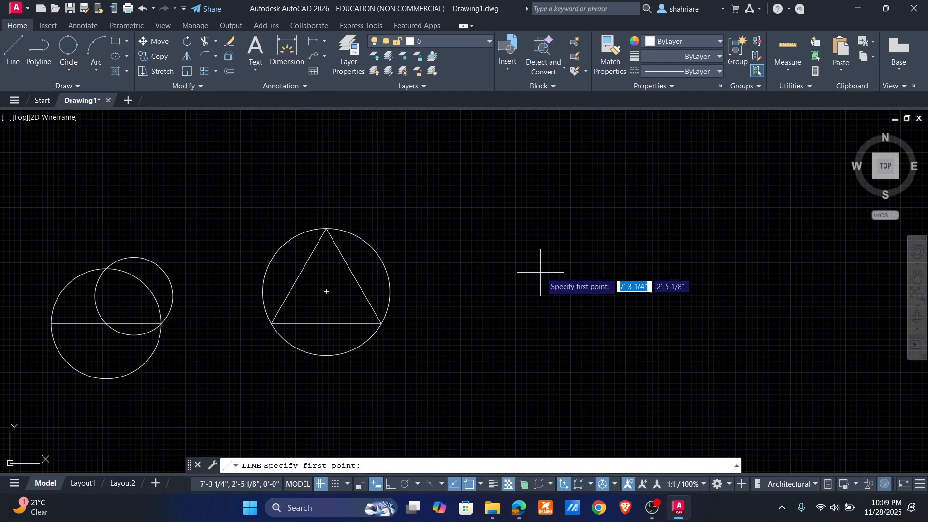
pyautogui.click(426, 233)
pyautogui.click(772, 299)
pyautogui.click(434, 405)
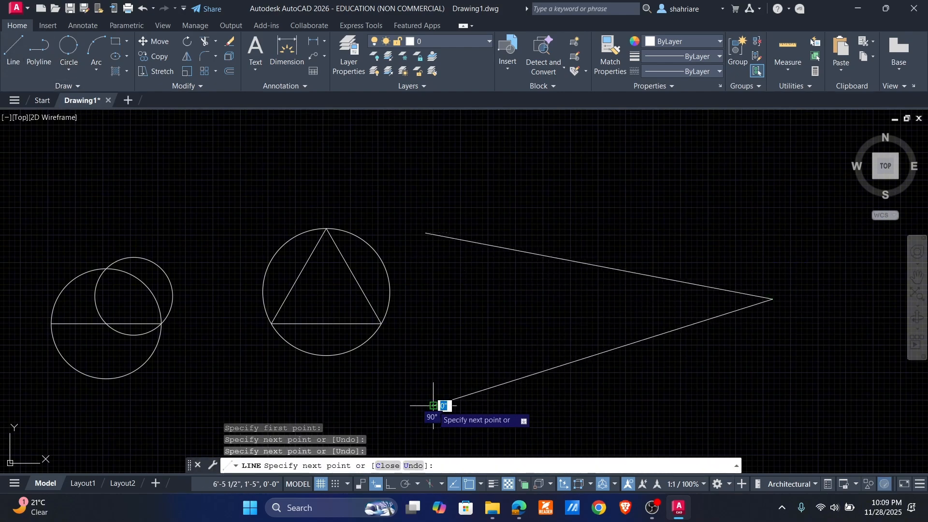
pyautogui.press('Return')
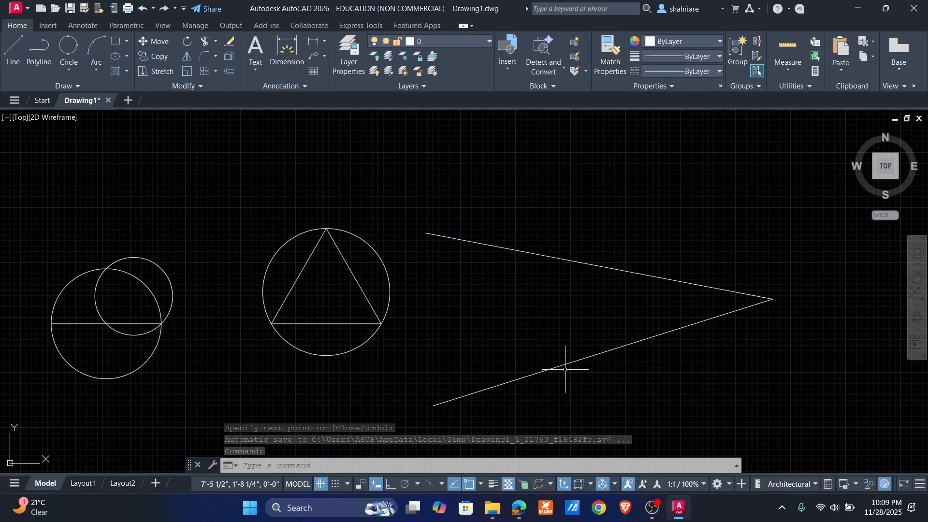
# Step: Draw a Tan, Tan, Radius circle with radius 5 touching both lines of the sideways V
pyautogui.click(67, 72)
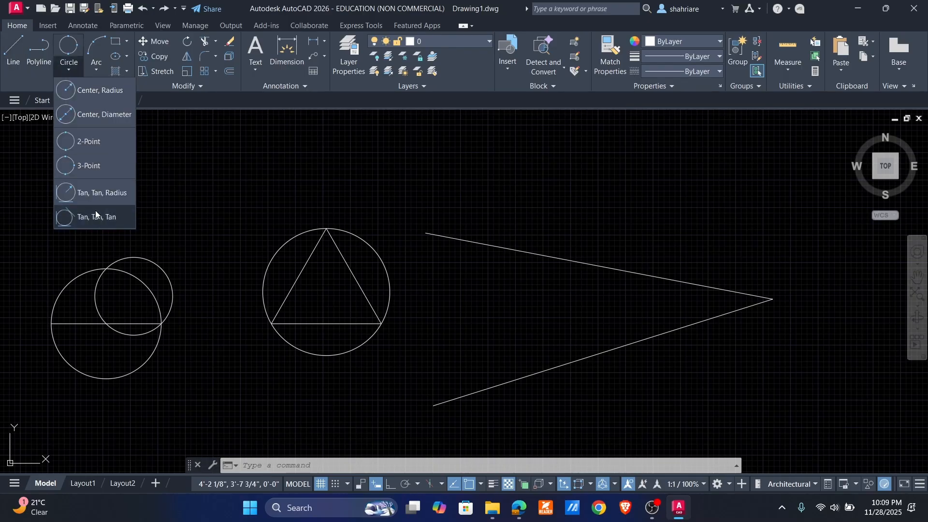
pyautogui.click(68, 195)
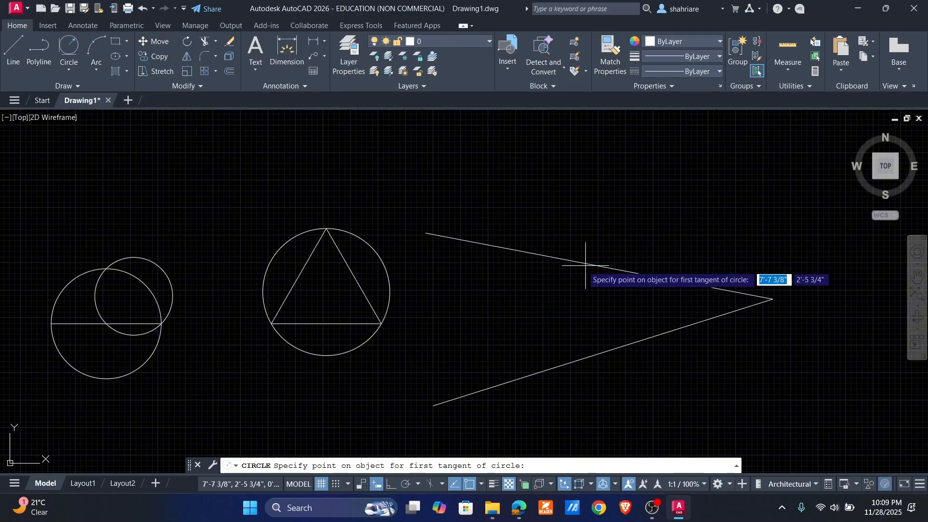
pyautogui.click(555, 257)
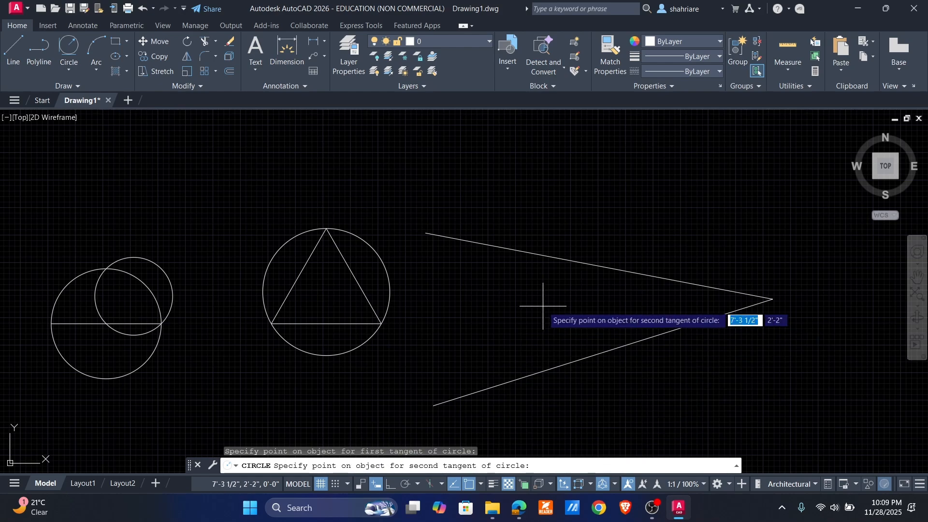
pyautogui.click(570, 362)
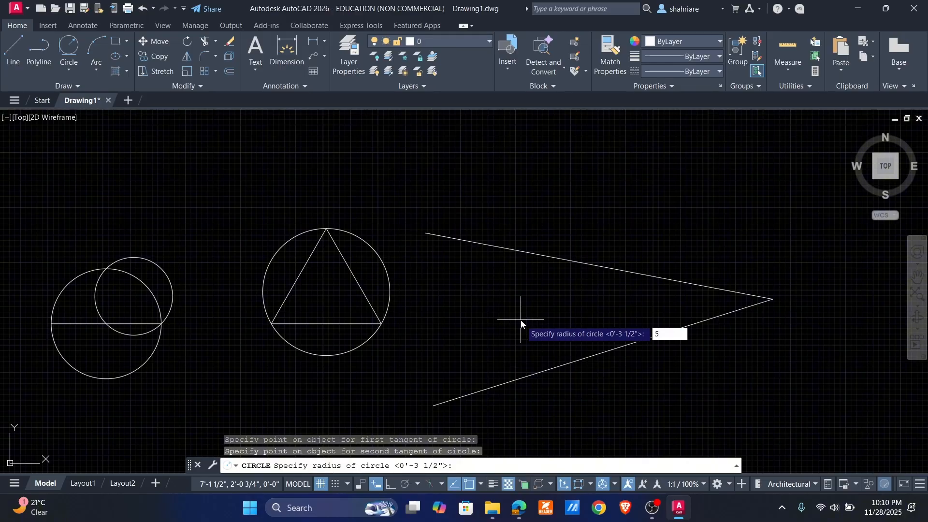
pyautogui.press('Return')
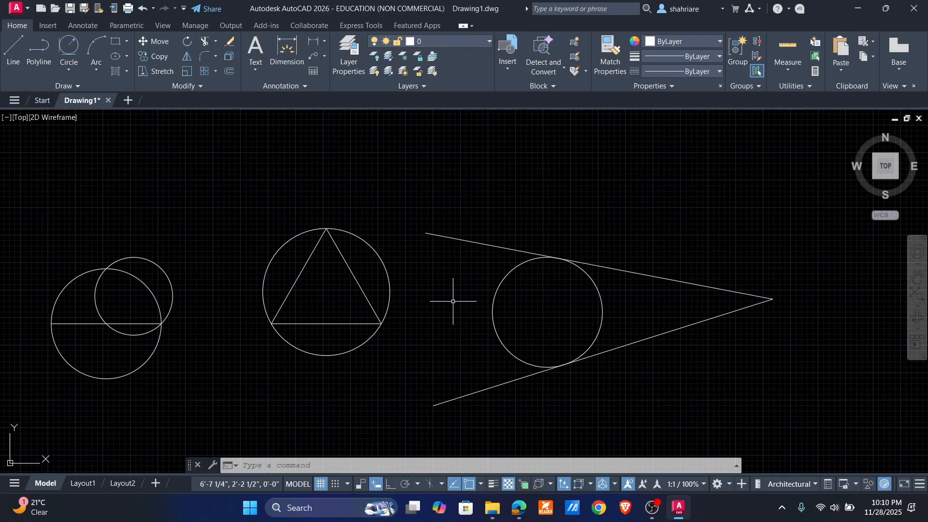
# Step: Try a second, larger Tan, Tan, Radius circle tangent to both lines of the V, and undo it
pyautogui.click(68, 70)
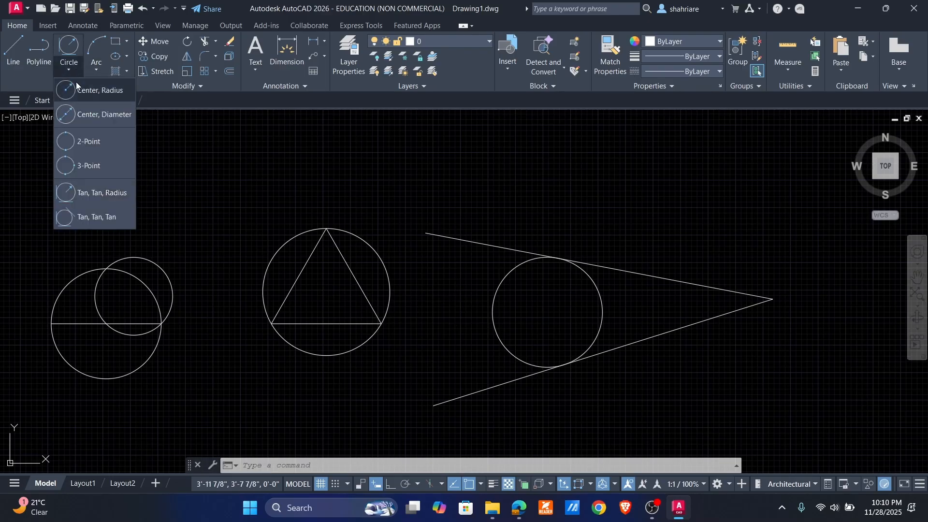
pyautogui.click(88, 192)
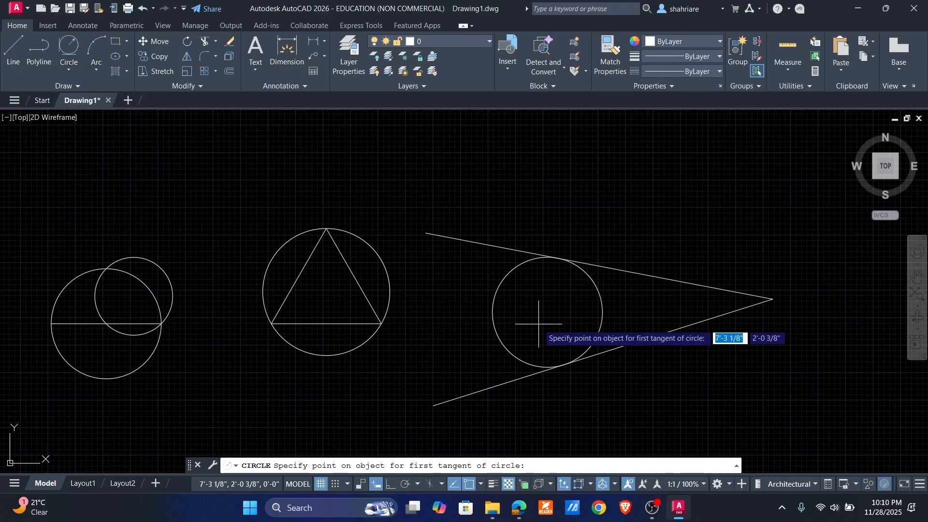
pyautogui.click(488, 245)
pyautogui.click(497, 385)
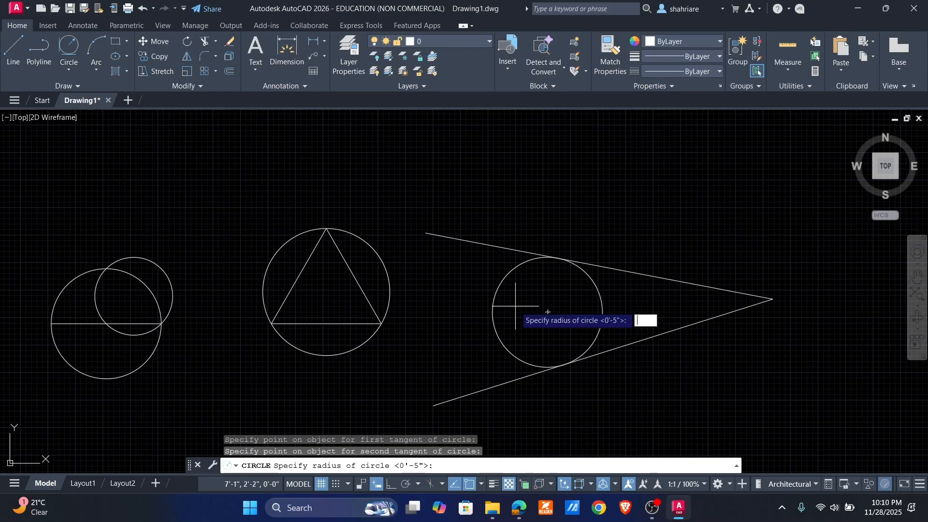
pyautogui.press('Return')
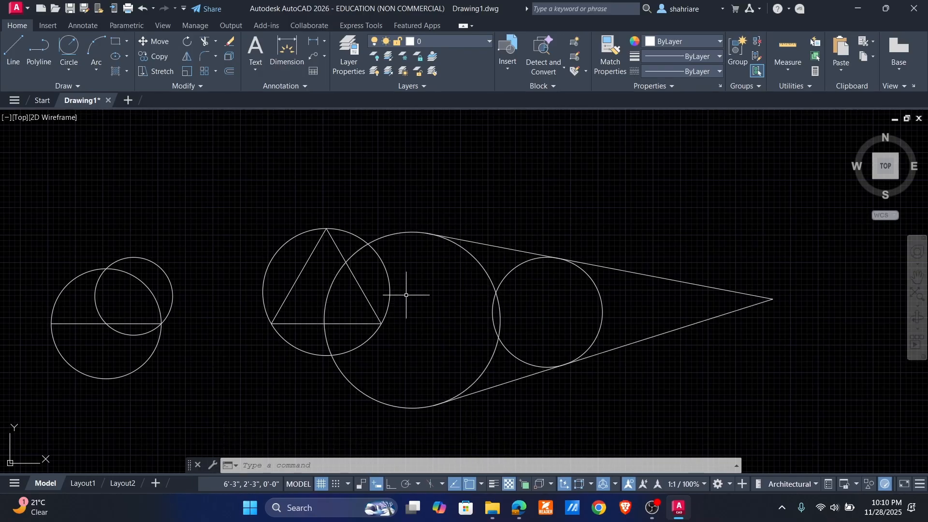
pyautogui.write('u')
pyautogui.press('Return')
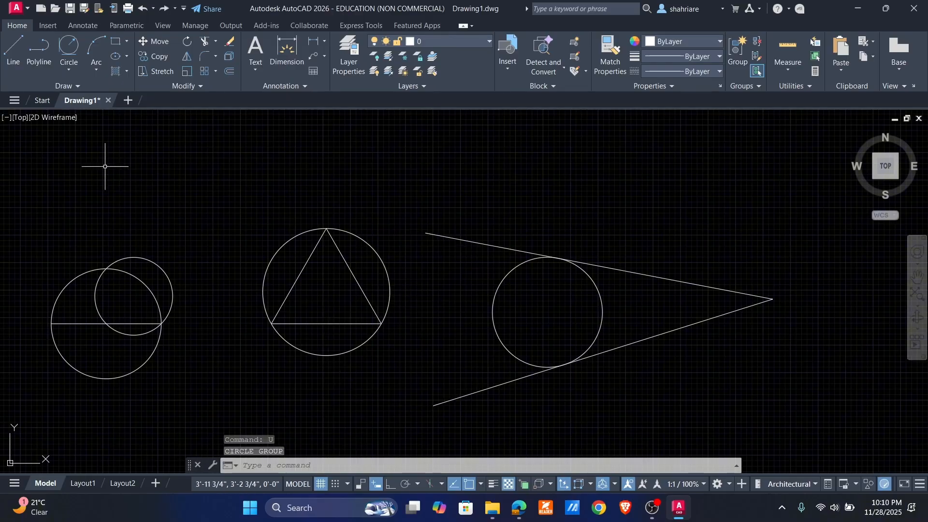
# Step: Inscribe a Tan, Tan, Tan circle in the triangle, tangent to its left side, base and right side
pyautogui.click(66, 72)
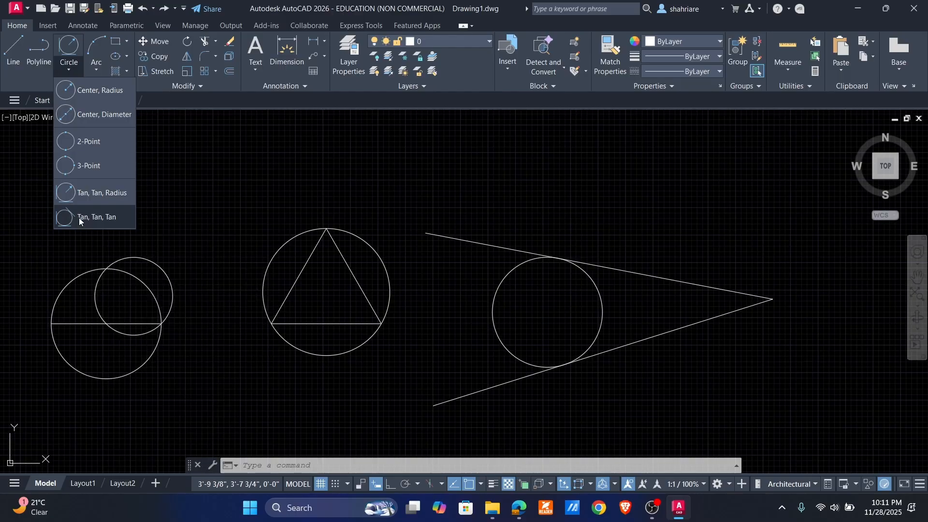
pyautogui.click(80, 219)
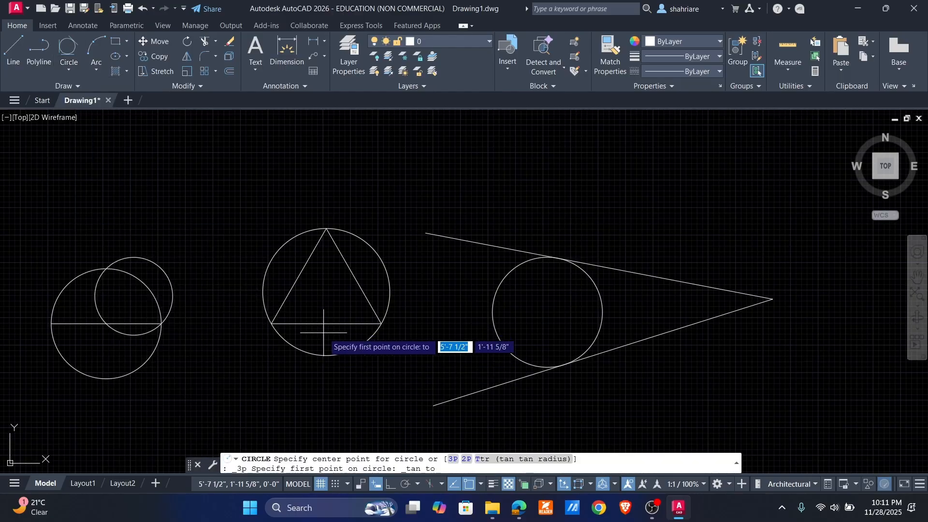
pyautogui.scroll(2, 324, 301)
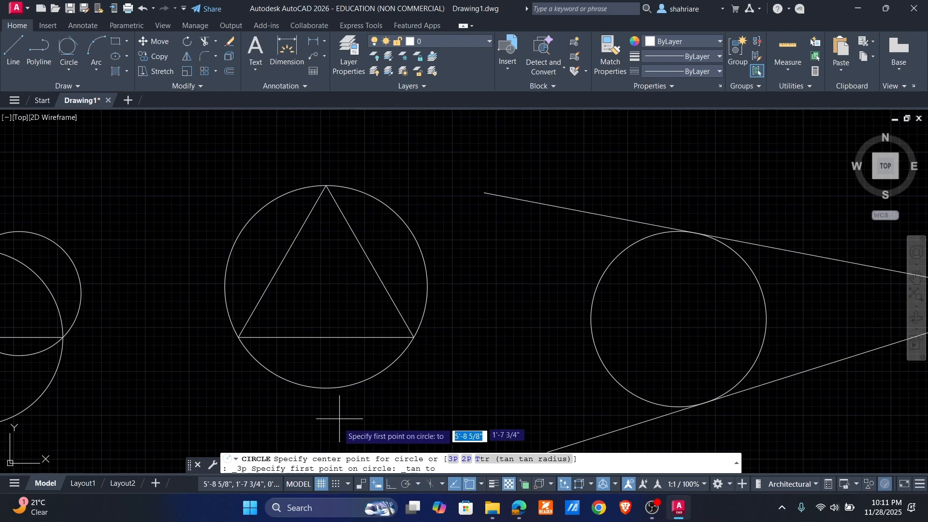
pyautogui.click(281, 264)
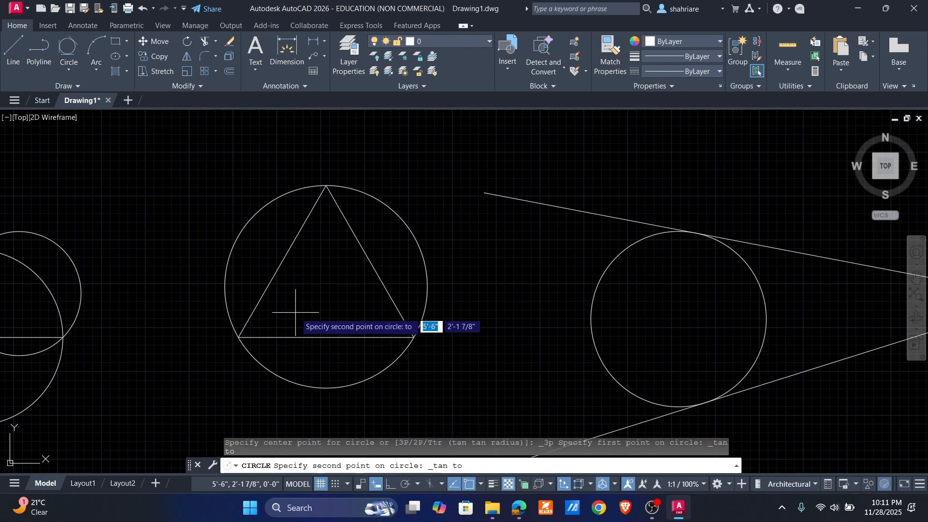
pyautogui.click(305, 336)
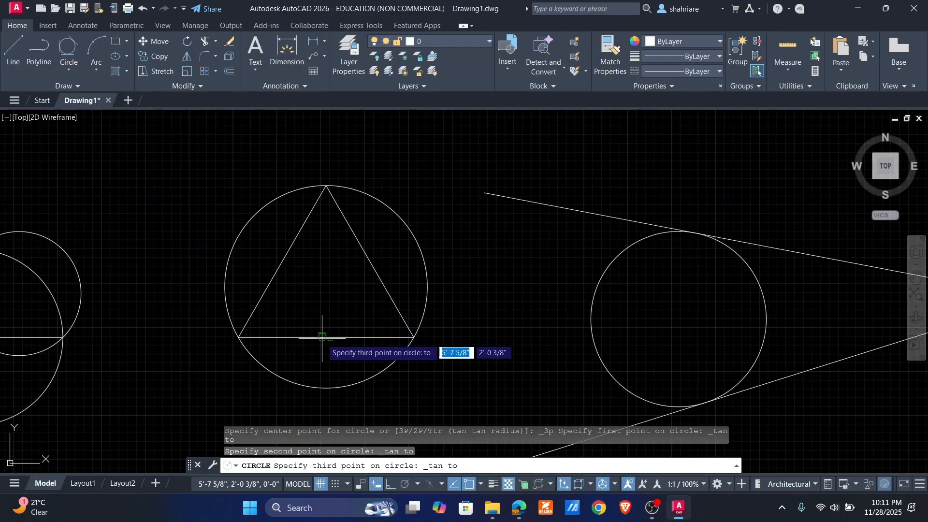
pyautogui.click(370, 259)
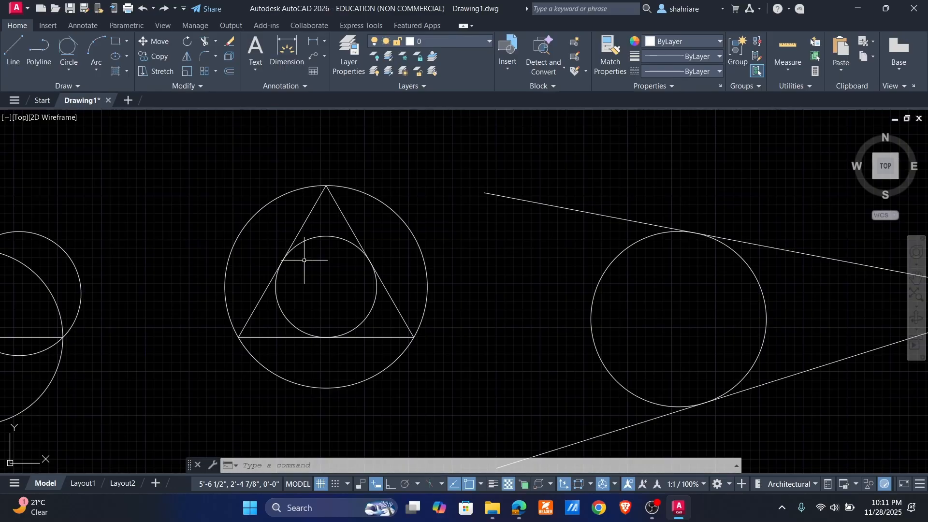
# Step: Review the available circle methods and examine the finished circles in and around the triangle and the V
pyautogui.click(69, 70)
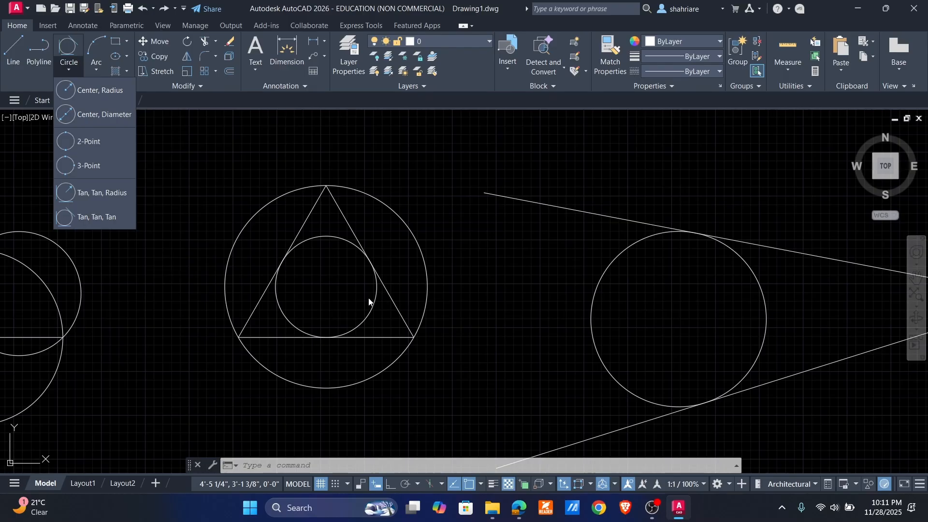
pyautogui.click(190, 195)
pyautogui.scroll(-4, 460, 299)
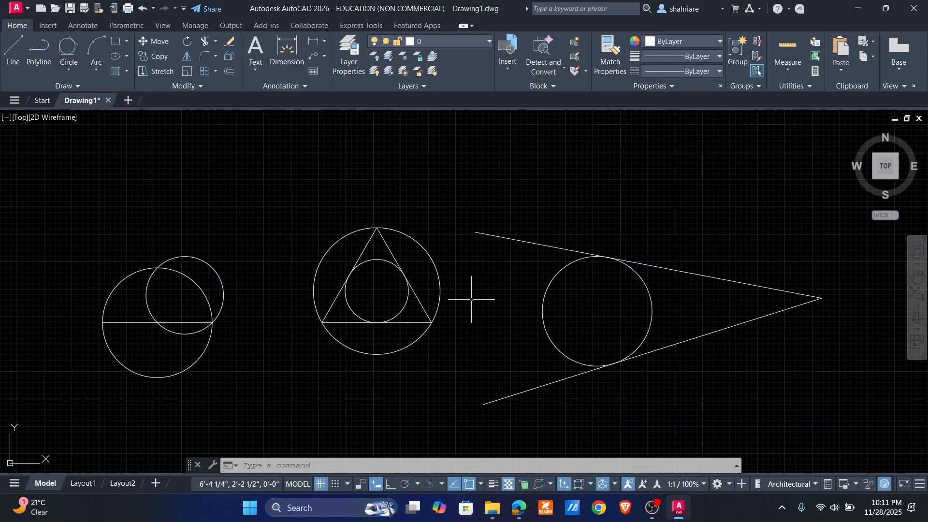
pyautogui.scroll(2, 370, 310)
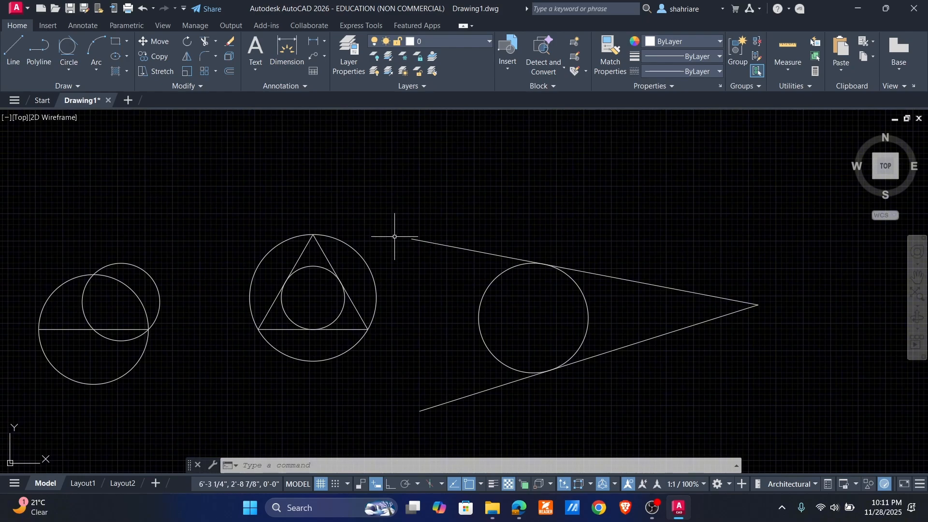
pyautogui.scroll(-3, 395, 236)
pyautogui.moveTo(393, 228); pyautogui.dragTo(306, 248, button='middle')
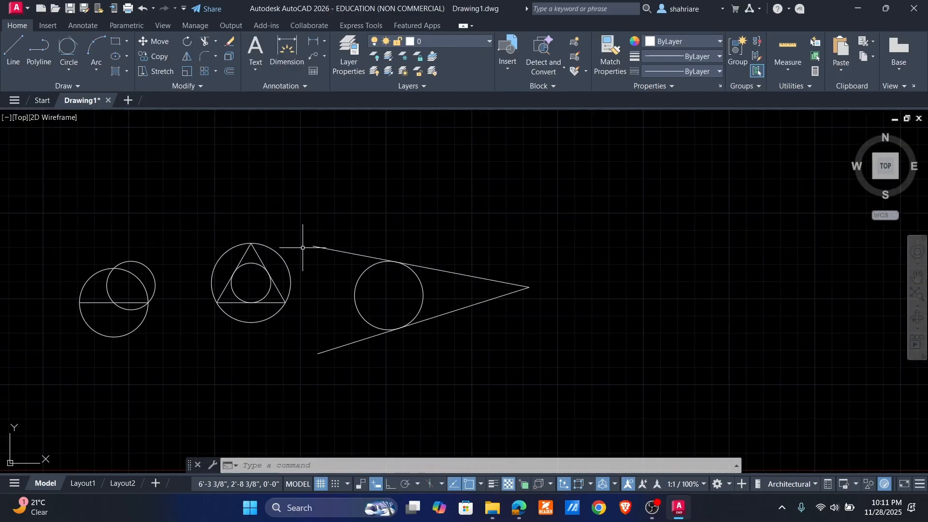
pyautogui.scroll(4, 256, 278)
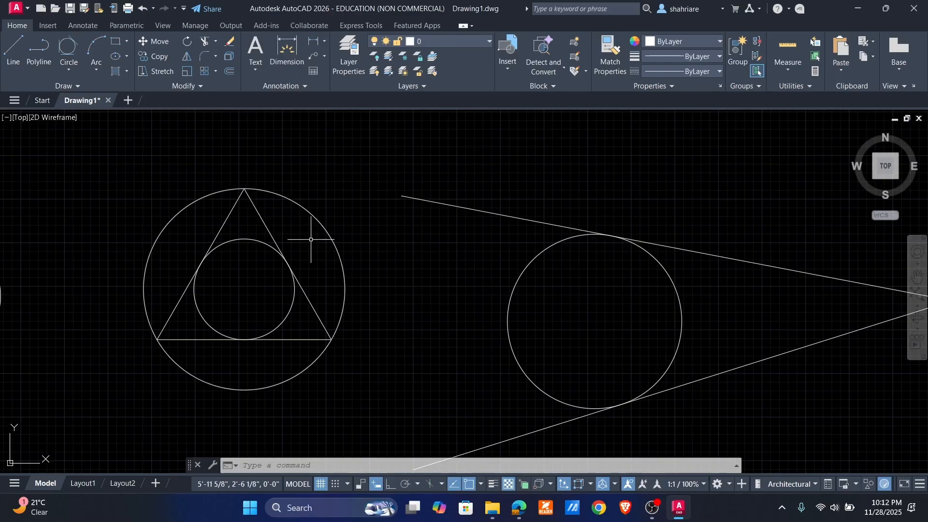
pyautogui.scroll(-4, 311, 239)
pyautogui.moveTo(396, 241); pyautogui.dragTo(300, 255, button='middle')
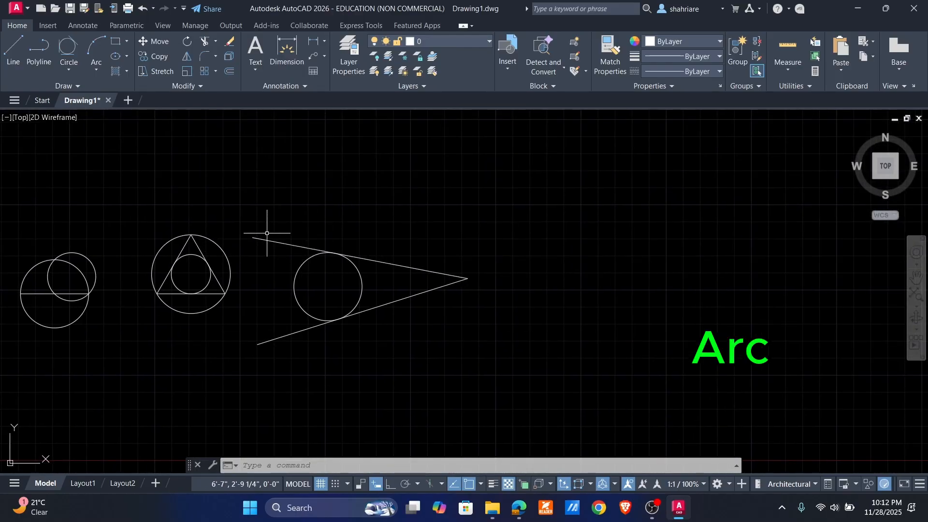
# Step: Draw two separate, roughly equal vertical lines side by side in the empty area above the row of circles
pyautogui.scroll(-4, 268, 234)
pyautogui.moveTo(172, 188); pyautogui.dragTo(200, 207, button='middle')
pyautogui.scroll(4, 223, 258)
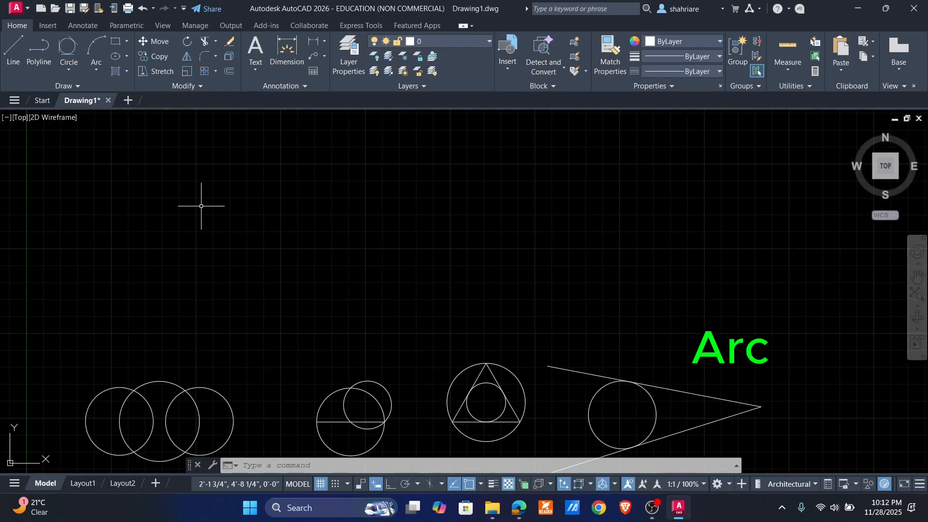
pyautogui.click(19, 51)
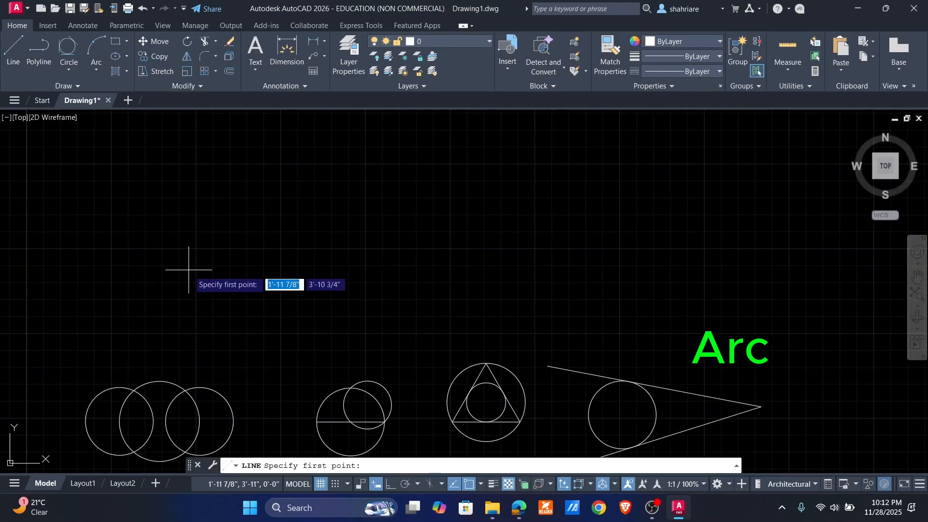
pyautogui.click(209, 337)
pyautogui.click(209, 213)
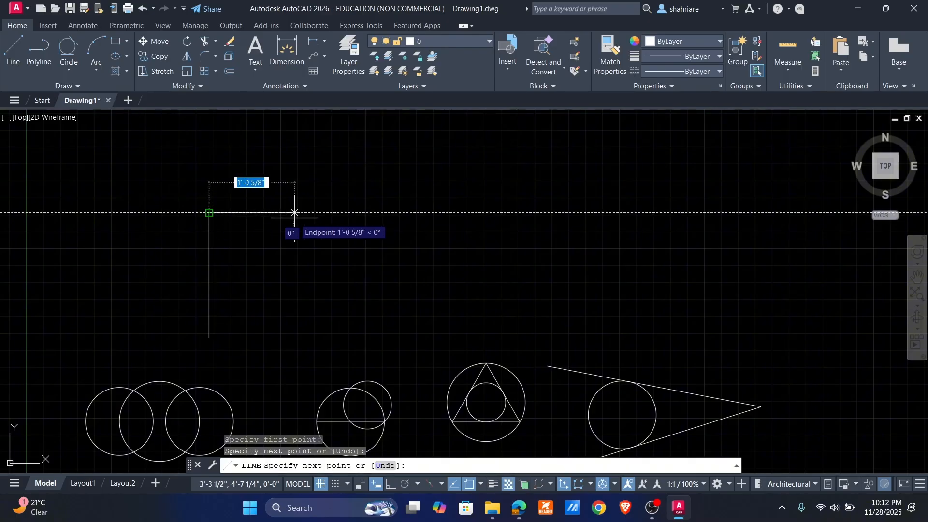
pyautogui.press('Escape')
pyautogui.press('Return')
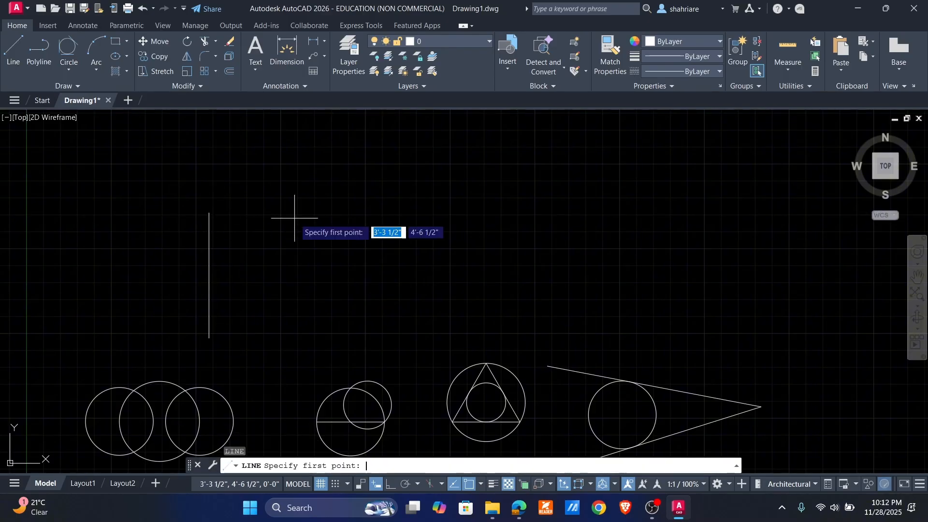
pyautogui.click(298, 211)
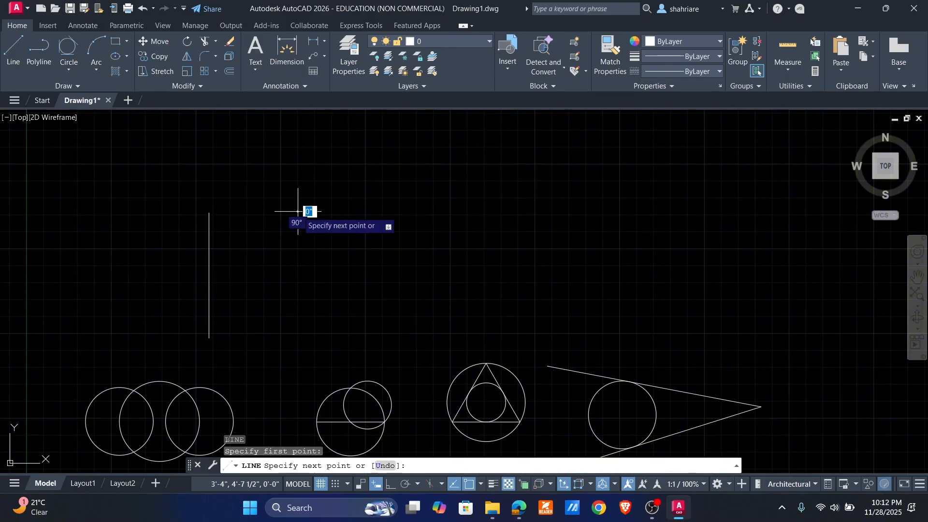
pyautogui.click(297, 340)
pyautogui.press('Return')
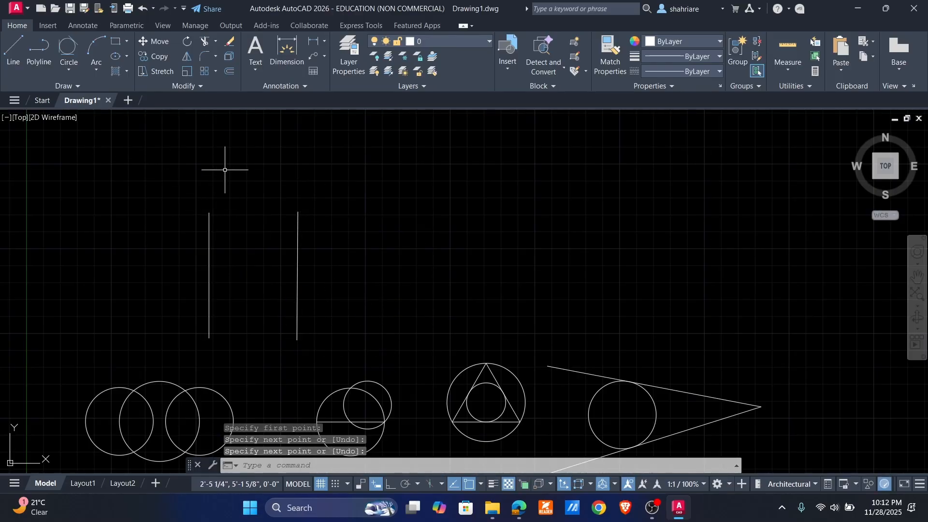
# Step: Draw a 3-Point arc that bulges upward and joins the upper ends of the two vertical lines
pyautogui.click(95, 65)
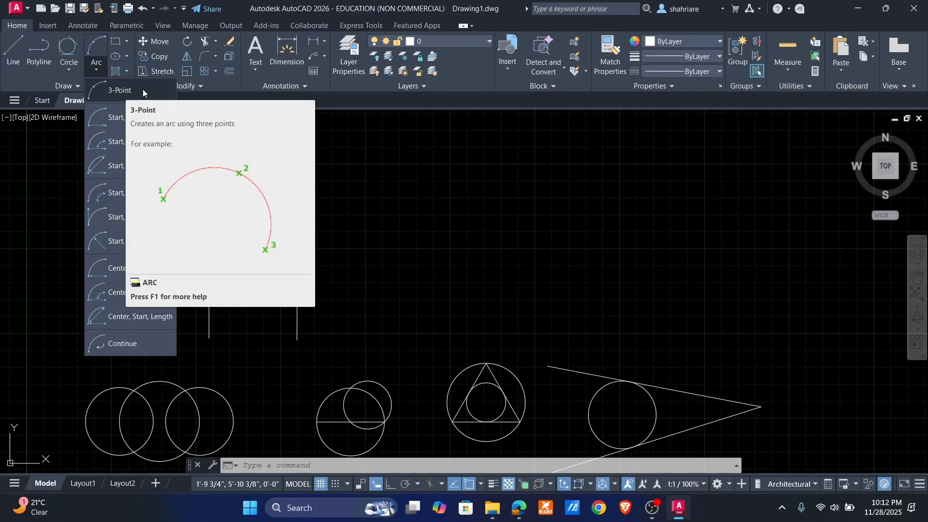
pyautogui.click(111, 92)
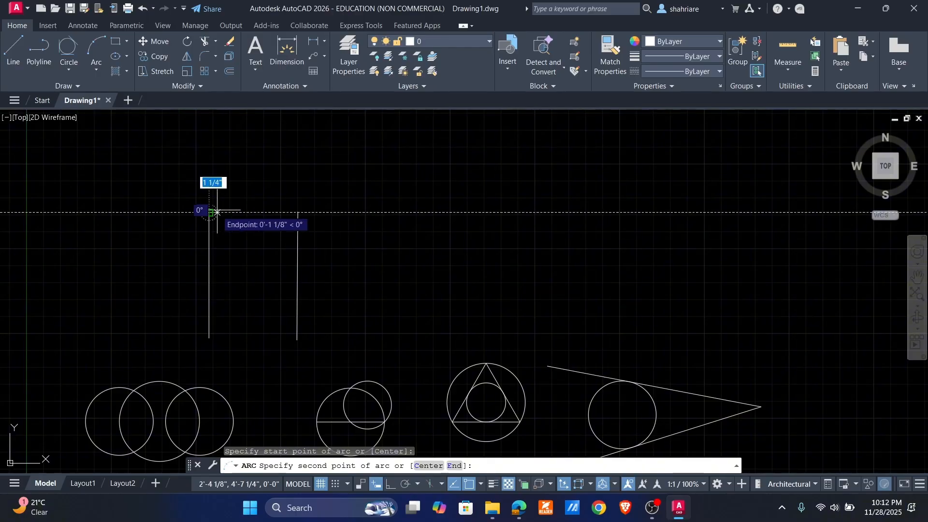
pyautogui.click(259, 179)
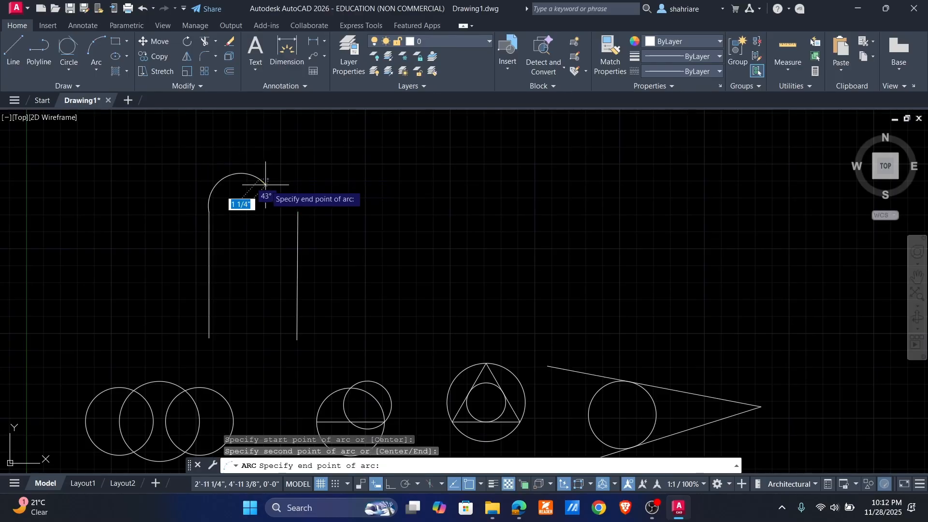
pyautogui.click(299, 212)
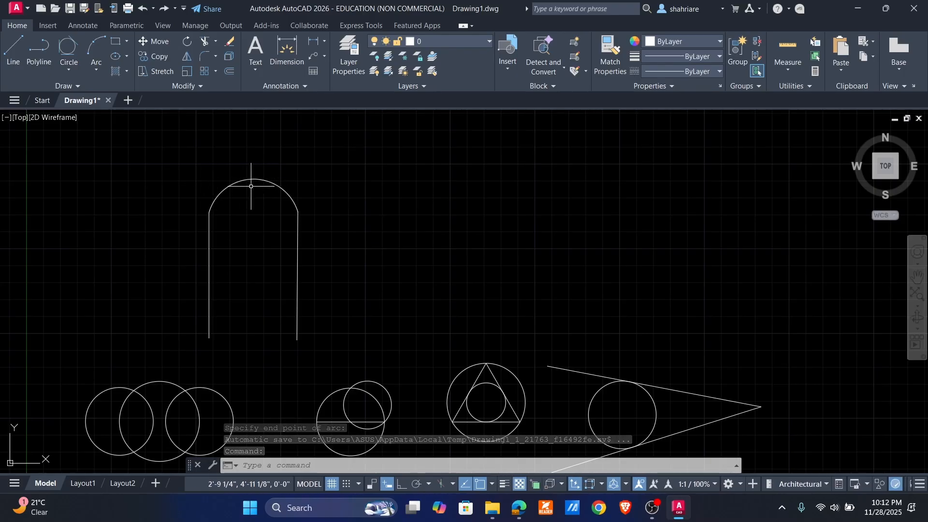
pyautogui.click(236, 180)
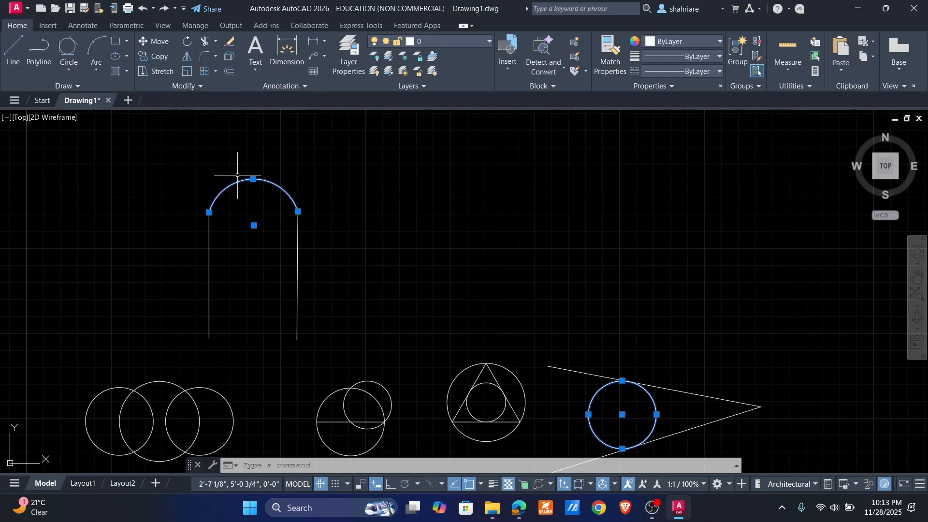
# Step: Draw a nearly closed 3-Point arc in the empty area above the triangle and V, ending just beside its start point
pyautogui.click(97, 74)
pyautogui.click(124, 118)
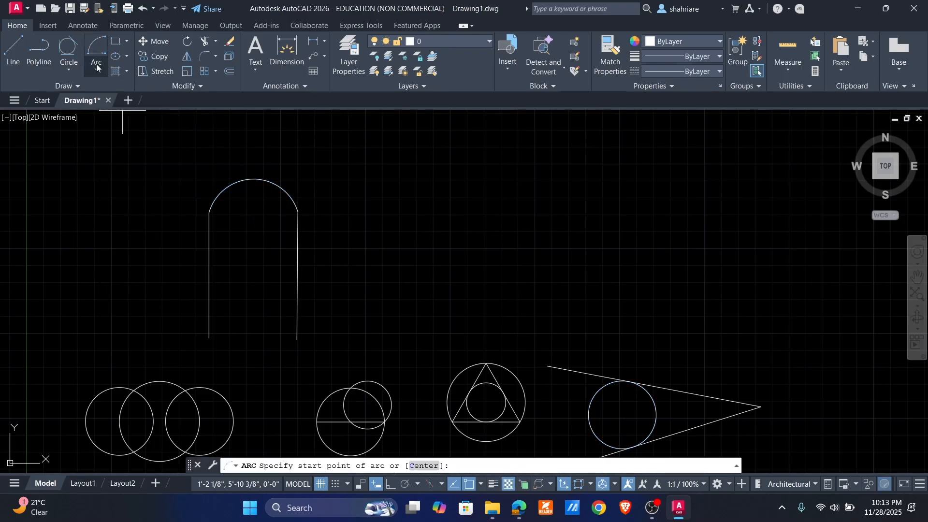
pyautogui.click(97, 66)
pyautogui.click(114, 92)
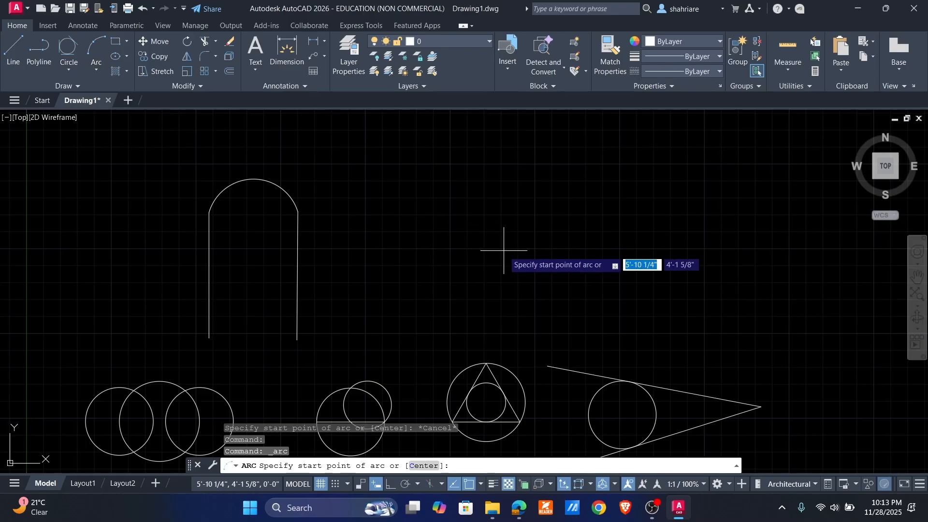
pyautogui.click(480, 255)
pyautogui.click(543, 152)
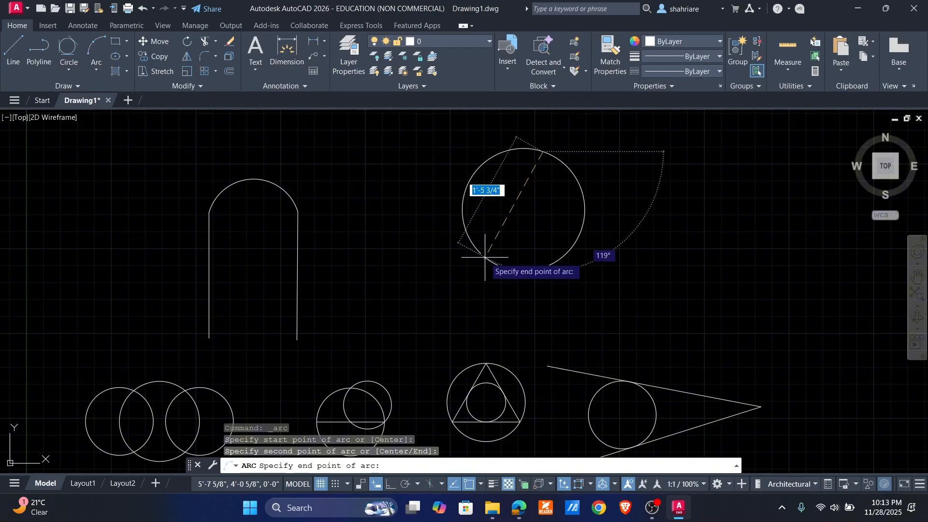
pyautogui.scroll(3, 478, 252)
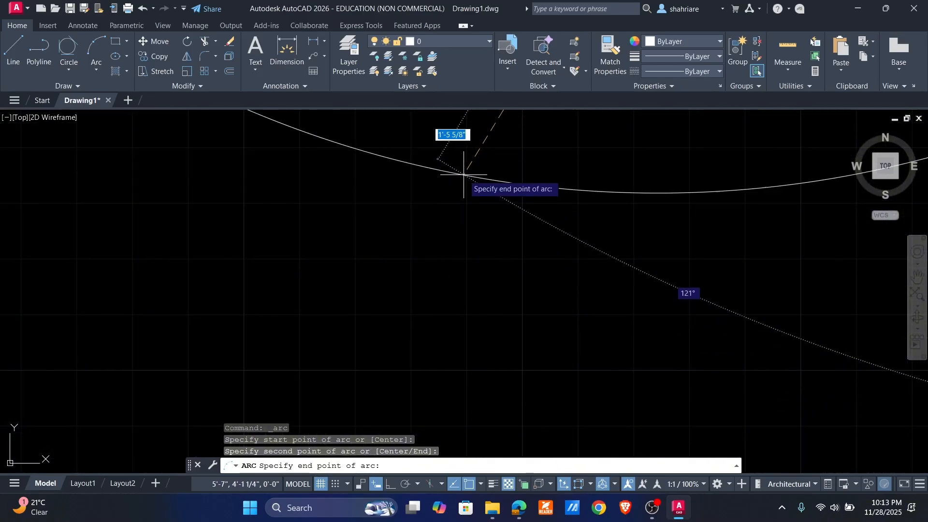
pyautogui.click(463, 174)
# Step: Examine up close whether the start and end points of the near-circular arc meet
pyautogui.scroll(-5, 570, 245)
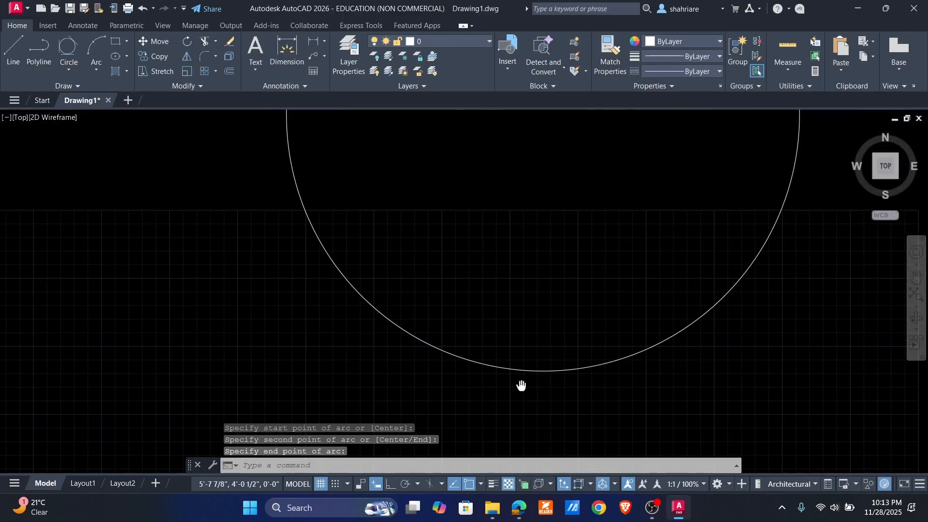
pyautogui.scroll(5, 516, 349)
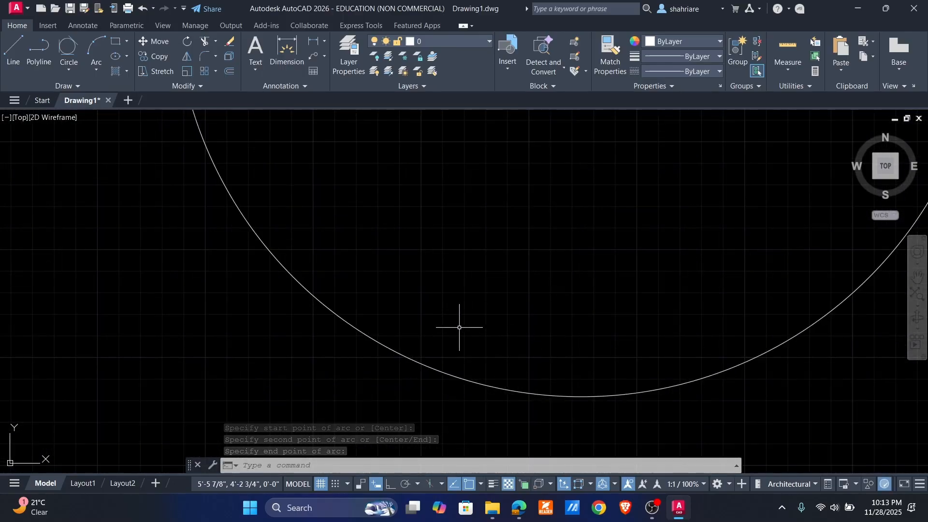
pyautogui.scroll(-4, 460, 325)
pyautogui.scroll(8, 444, 347)
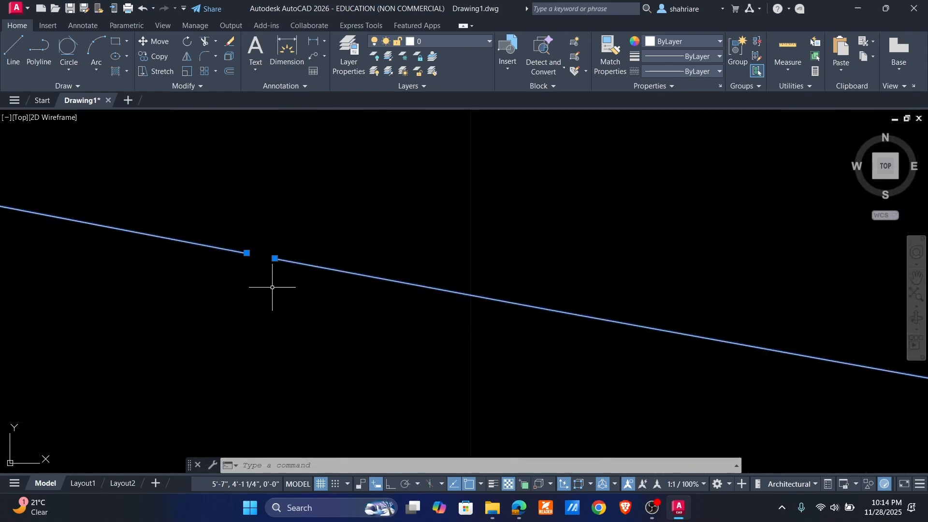
pyautogui.moveTo(268, 276); pyautogui.dragTo(337, 329, button='middle')
pyautogui.scroll(8, 329, 303)
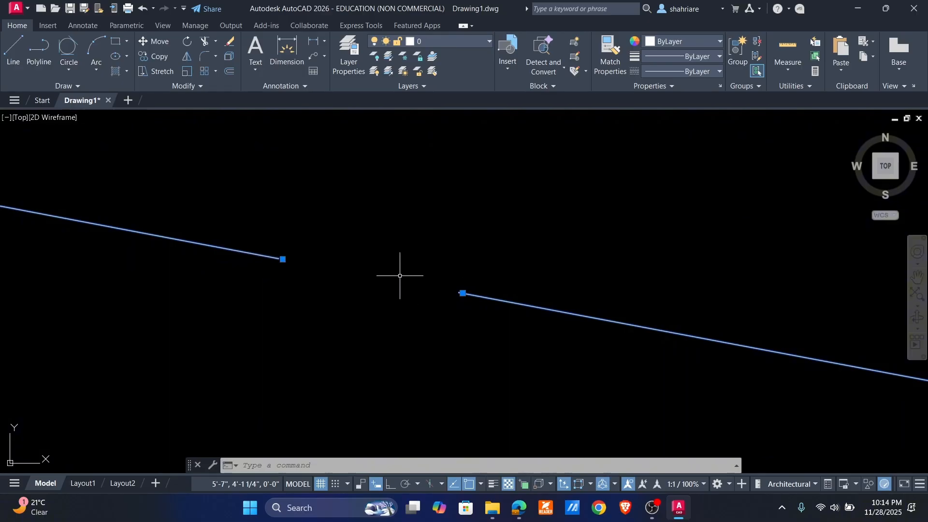
pyautogui.press('Escape')
pyautogui.scroll(-6, 400, 275)
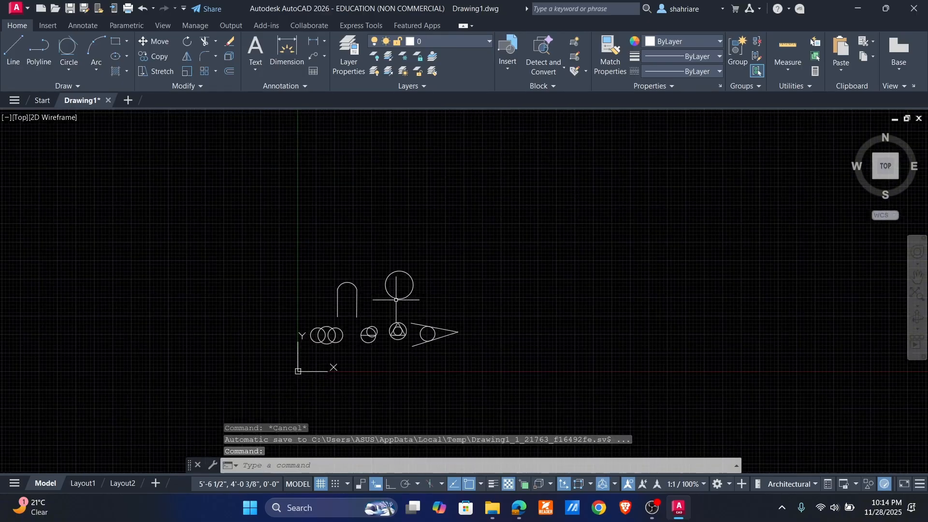
pyautogui.scroll(6, 398, 298)
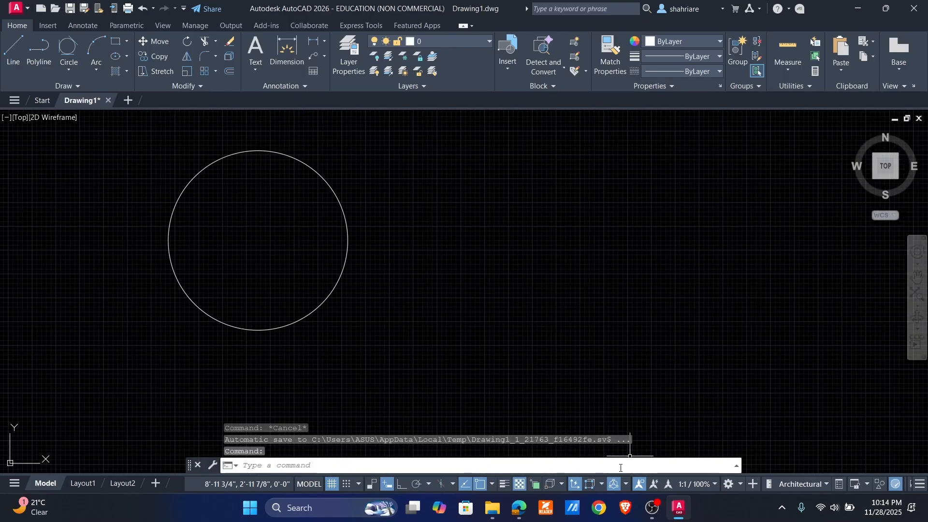
# Step: Turn on the Node object snap mode
pyautogui.click(491, 485)
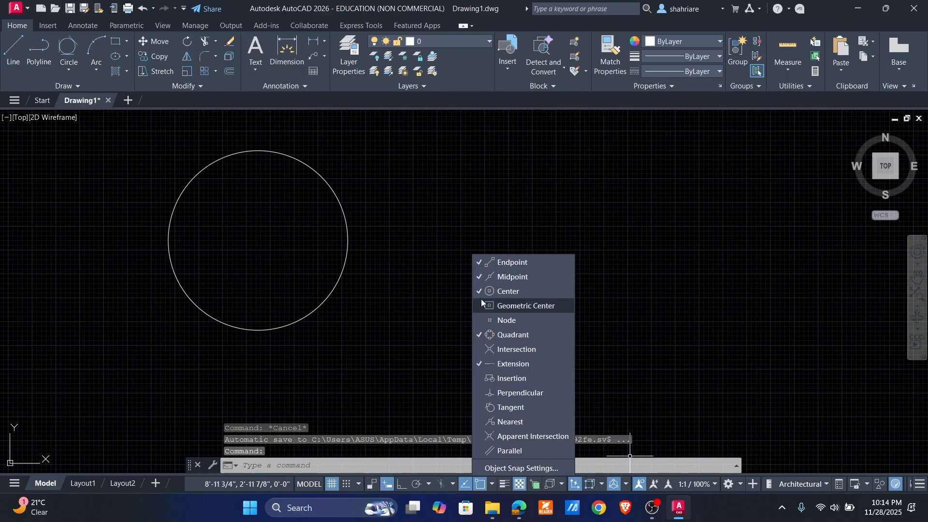
pyautogui.click(504, 319)
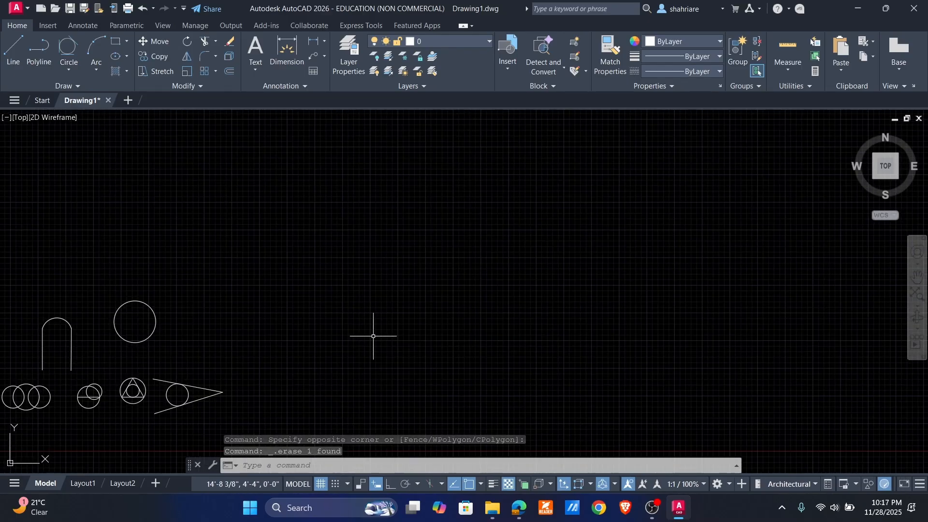
# Step: Draw a closed, irregular triangle from lines in the empty area beside the existing shapes
pyautogui.click(13, 53)
pyautogui.click(289, 334)
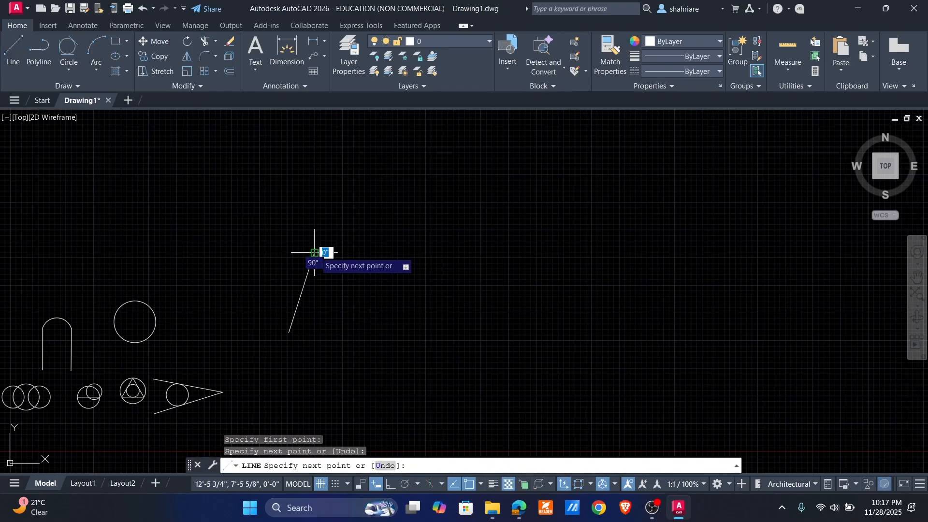
pyautogui.click(315, 252)
pyautogui.click(448, 346)
pyautogui.click(289, 333)
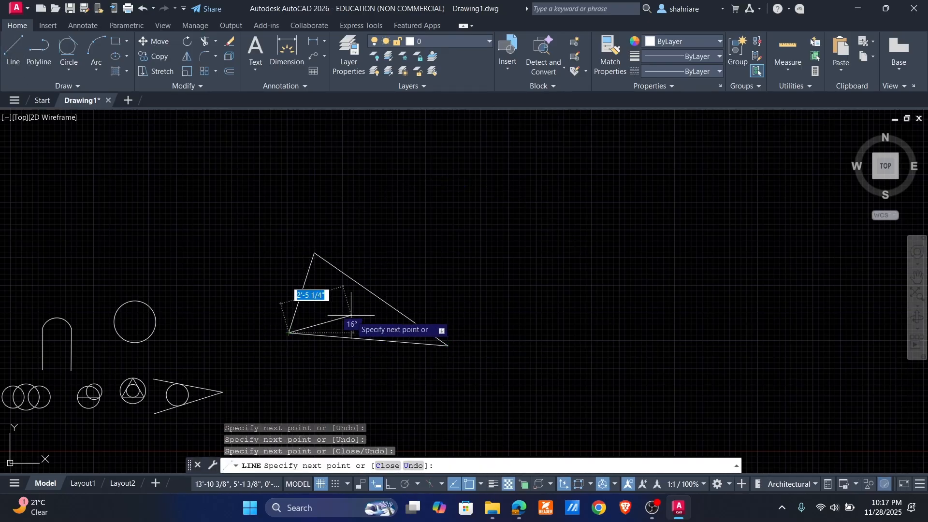
pyautogui.press('Return')
# Step: Draw a 3-Point arc through the three corners of the new triangle, with the top corner as its second point
pyautogui.click(96, 70)
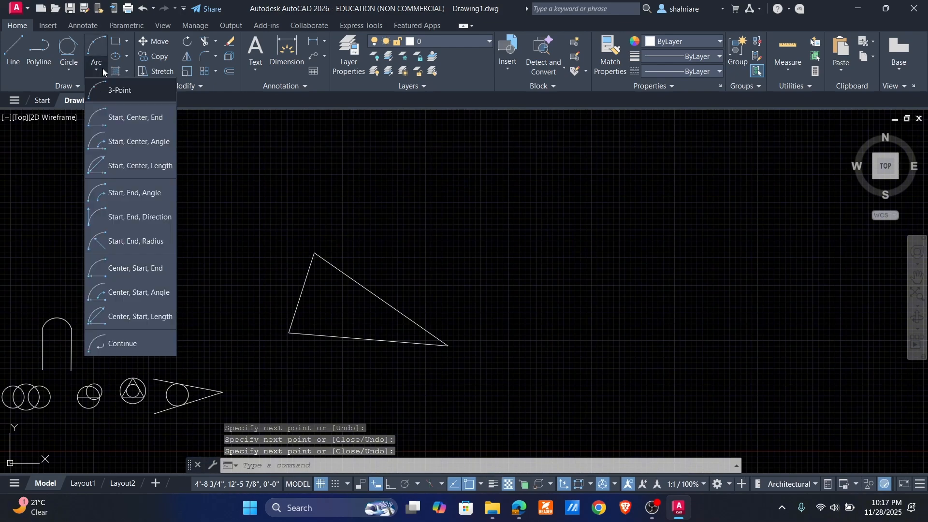
pyautogui.click(118, 89)
pyautogui.click(289, 333)
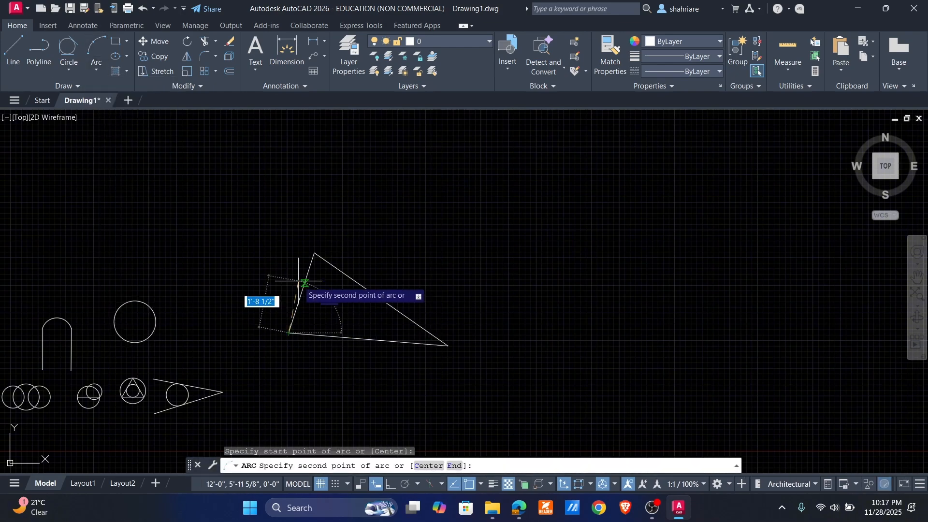
pyautogui.click(315, 253)
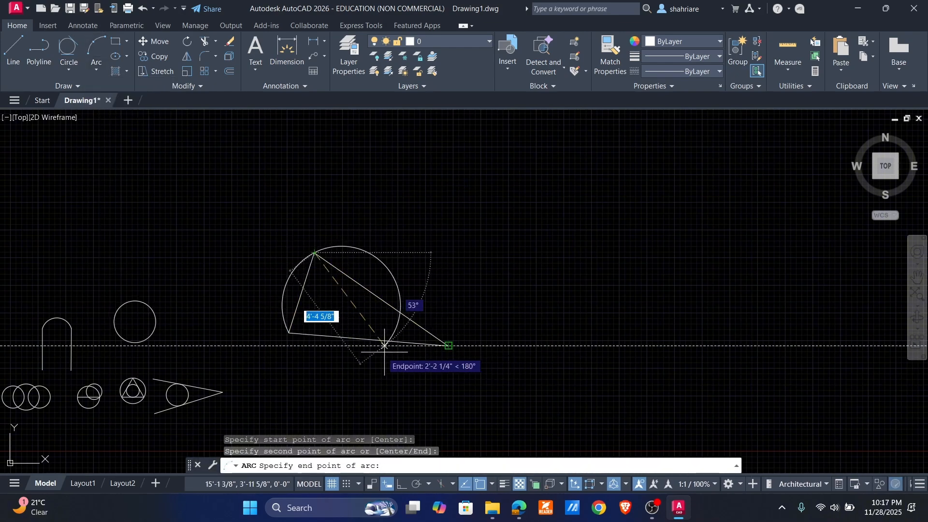
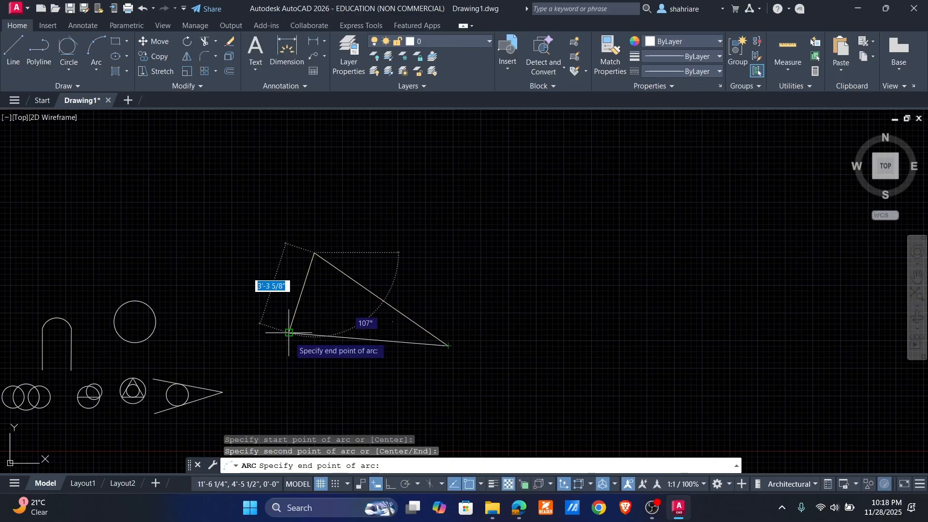
pyautogui.scroll(6, 289, 333)
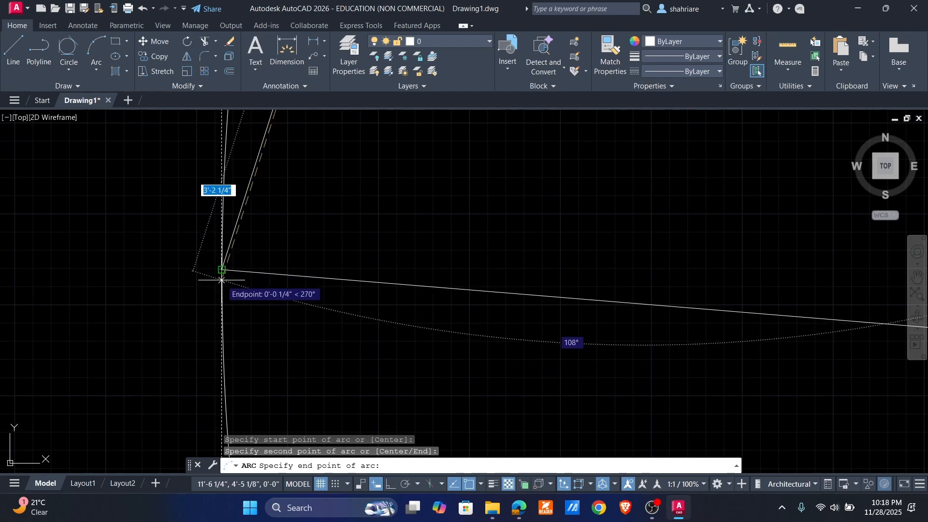
pyautogui.scroll(-8, 222, 269)
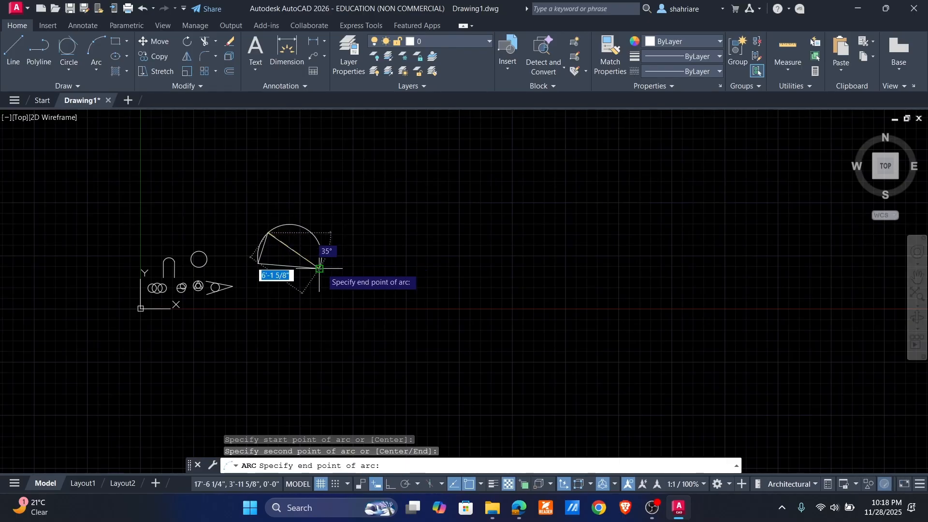
pyautogui.click(324, 267)
pyautogui.moveTo(221, 160); pyautogui.dragTo(244, 238, button='middle')
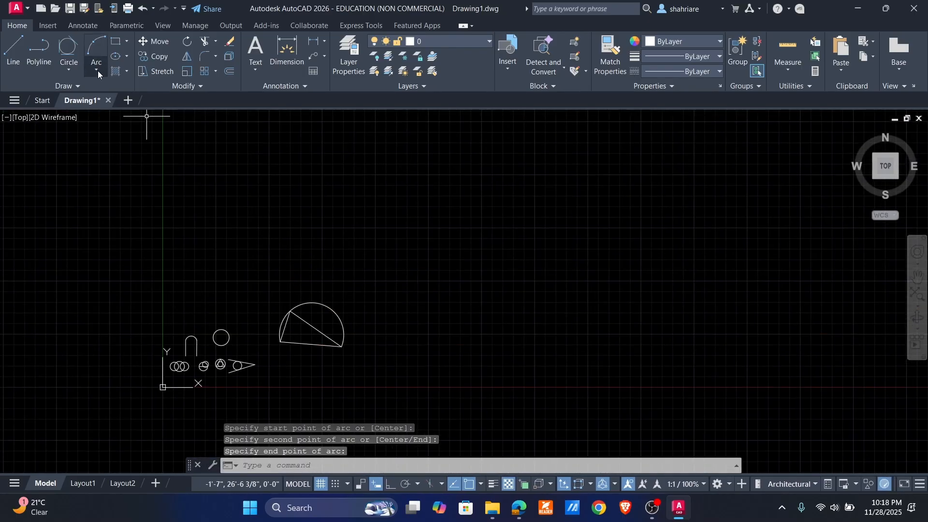
pyautogui.click(96, 68)
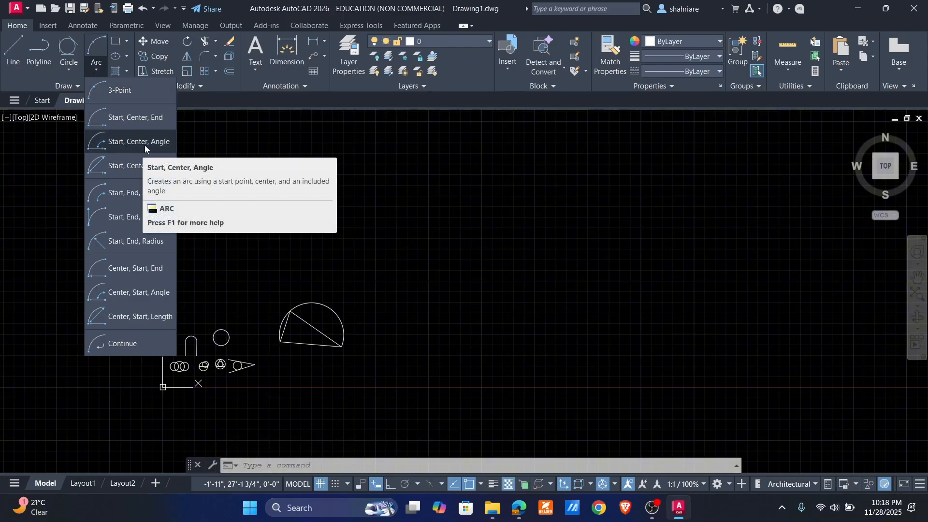
pyautogui.click(97, 145)
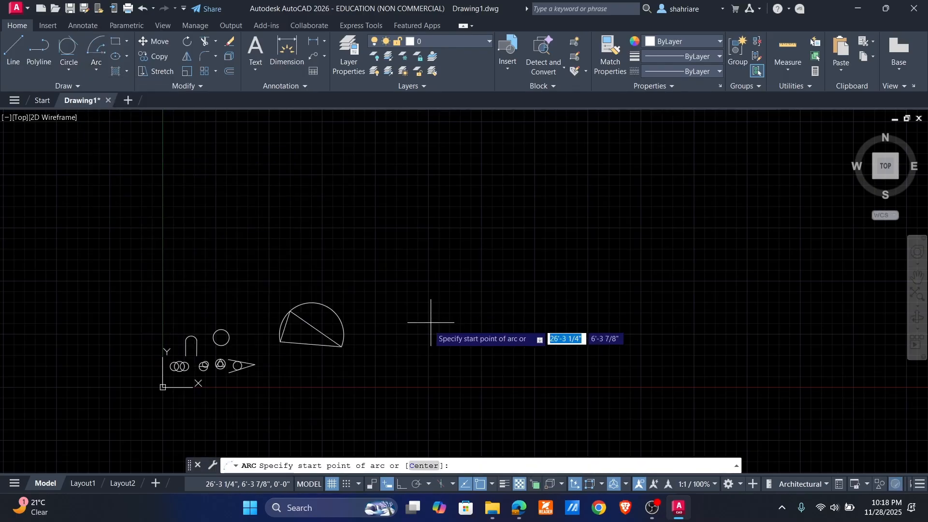
pyautogui.scroll(2, 412, 330)
pyautogui.click(353, 336)
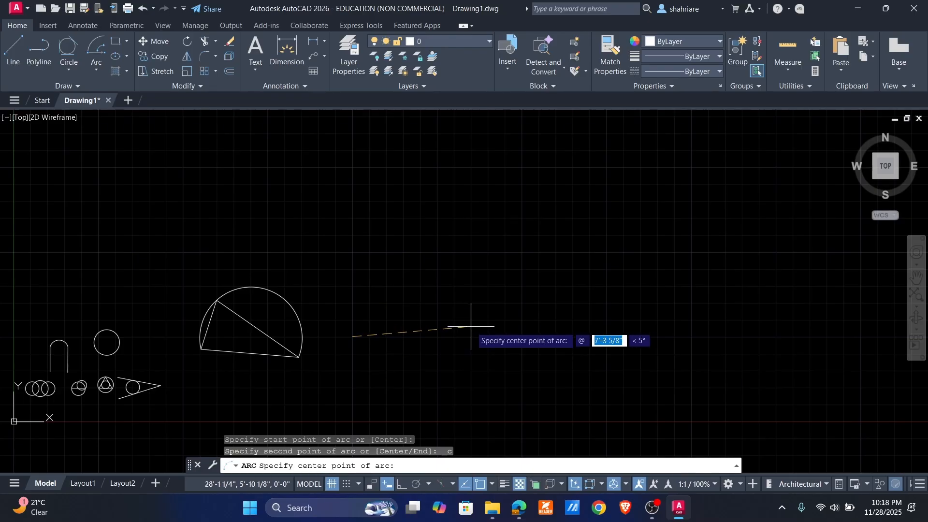
pyautogui.press('Return')
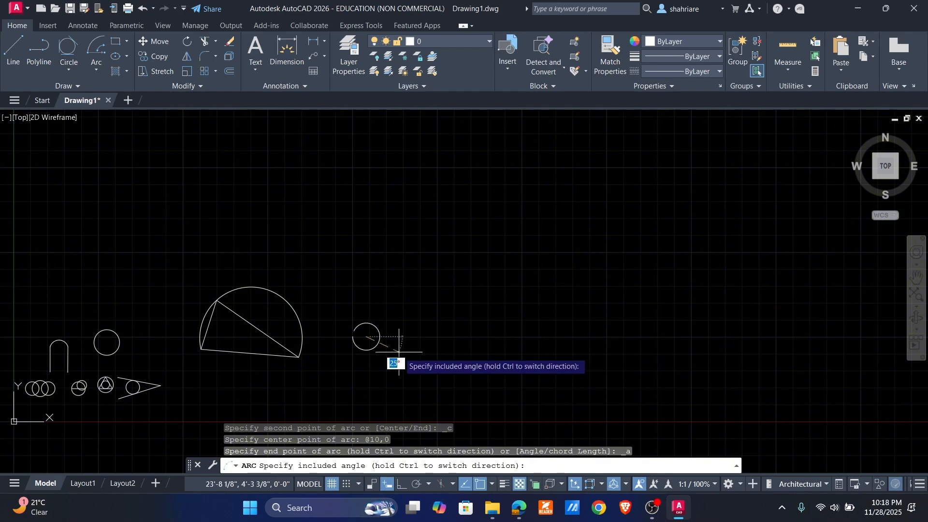
pyautogui.scroll(5, 371, 345)
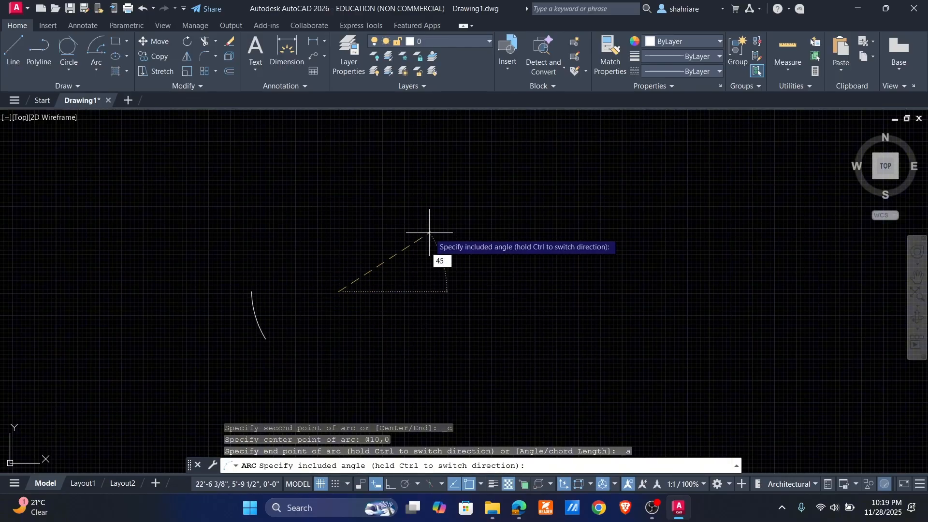
pyautogui.press('Return')
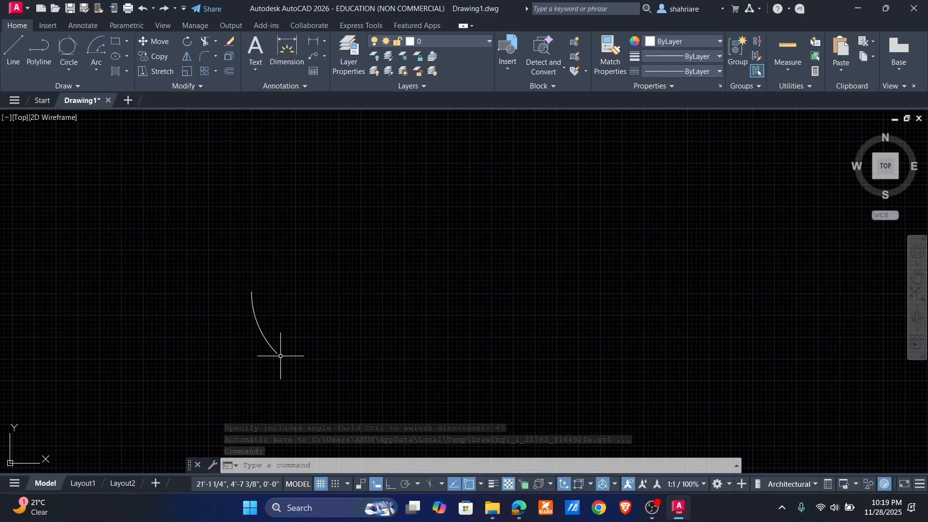
pyautogui.click(256, 322)
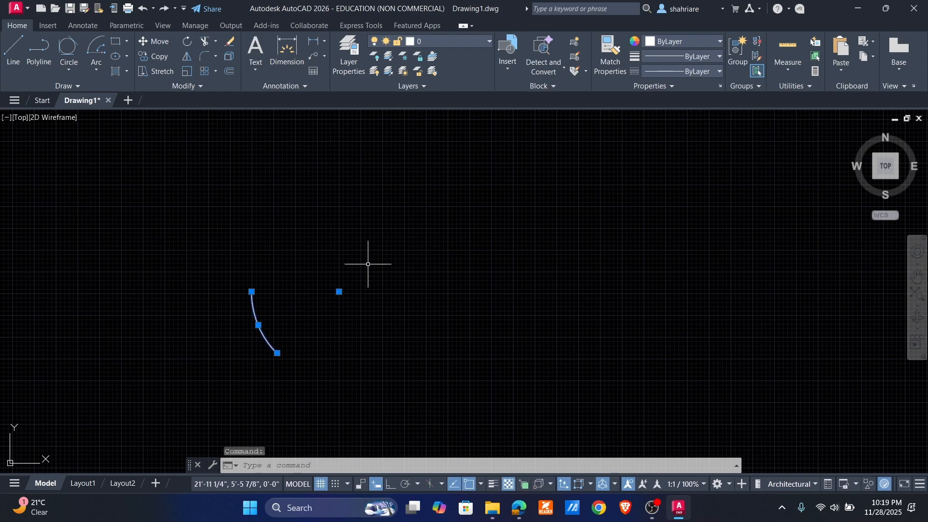
pyautogui.click(95, 72)
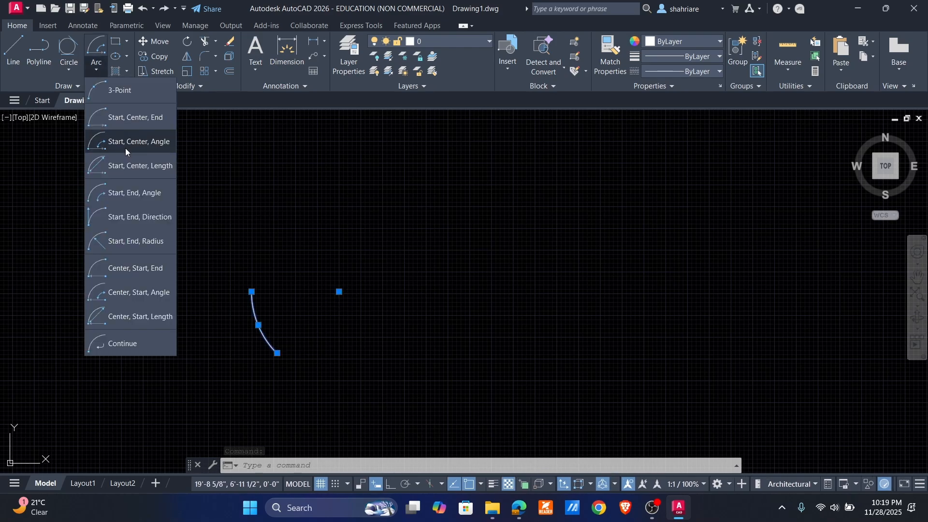
pyautogui.click(126, 151)
pyautogui.press('Escape')
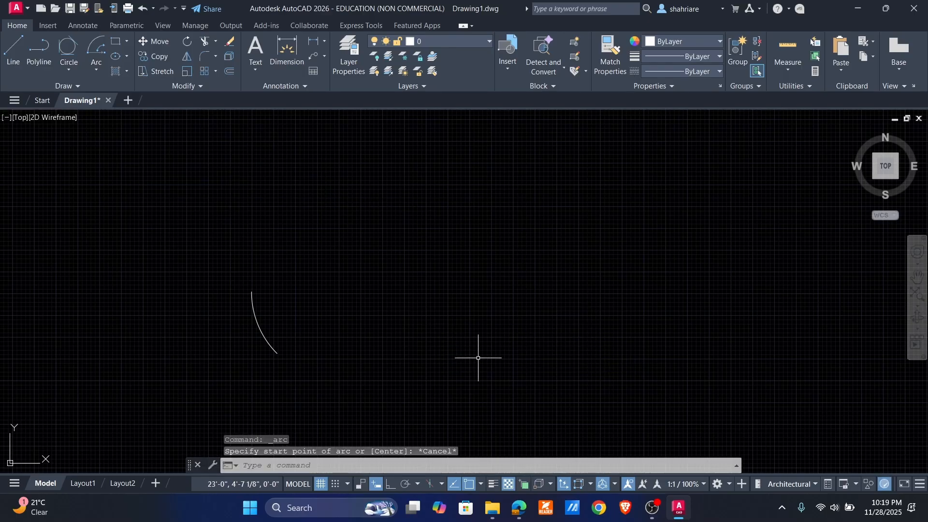
pyautogui.write('l')
pyautogui.press('Return')
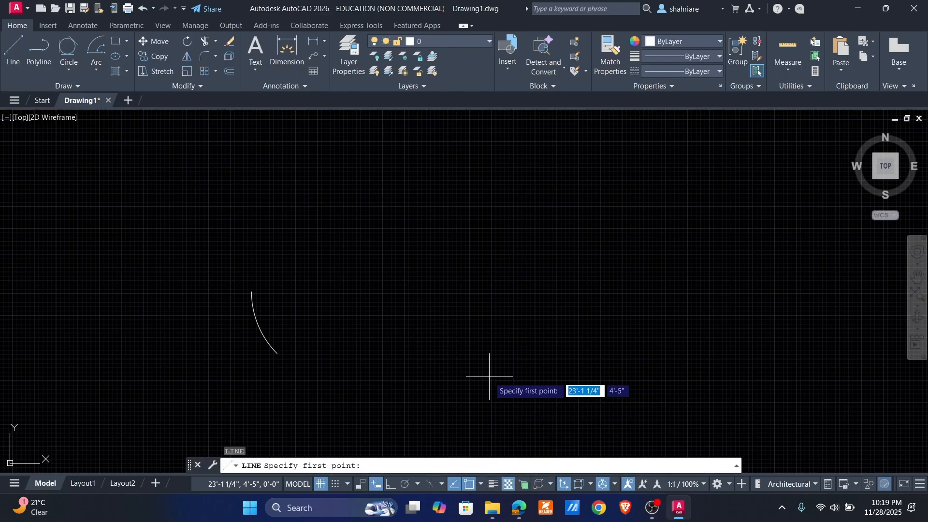
pyautogui.click(402, 302)
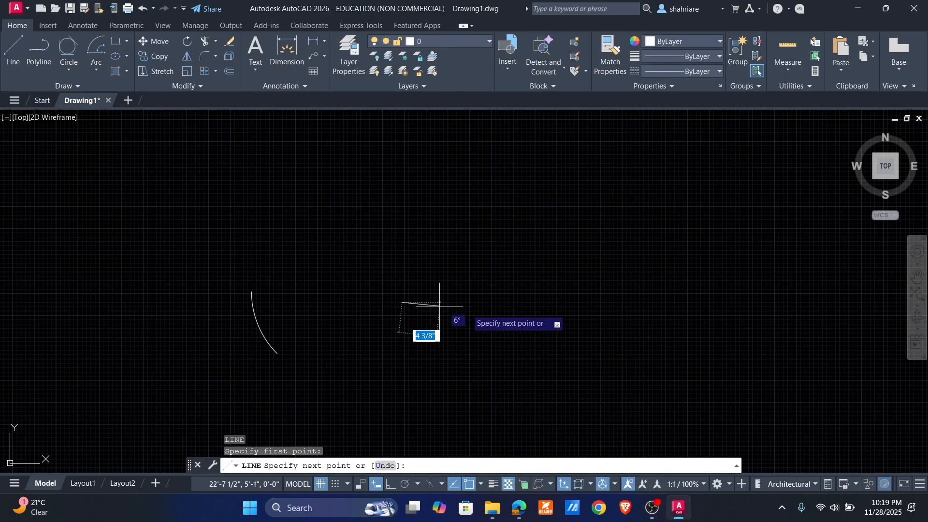
pyautogui.click(531, 298)
pyautogui.press('Return')
pyautogui.write('u')
pyautogui.press('Return')
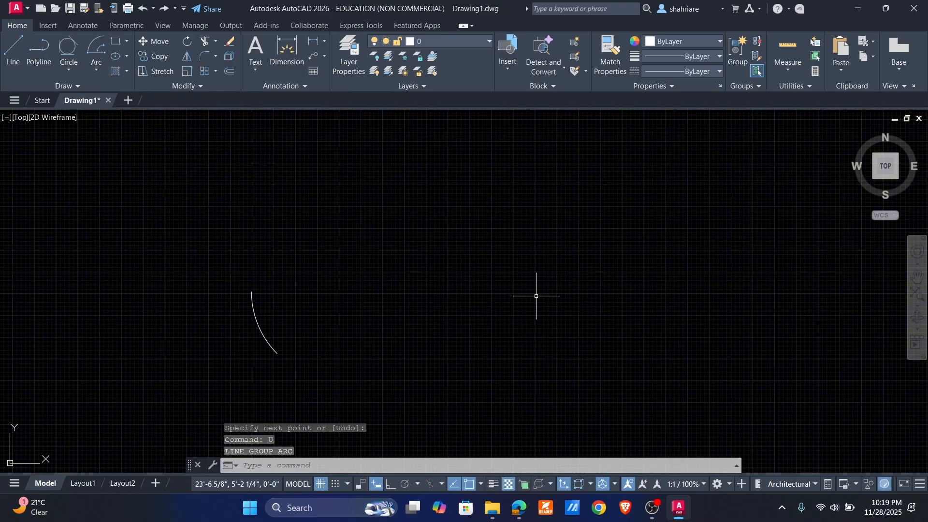
# Step: Draw a horizontal line 10 units long at 0° in the empty area beside the 45° arc
pyautogui.write('l')
pyautogui.press('Return')
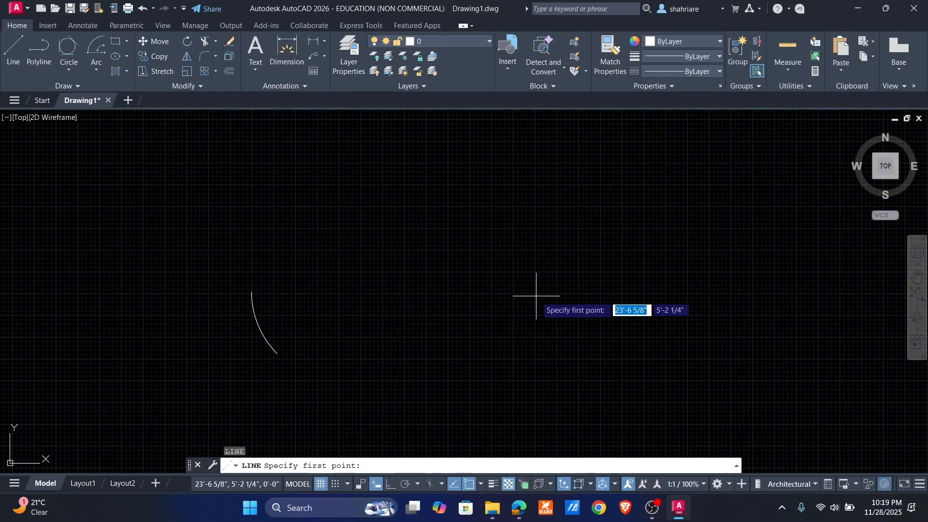
pyautogui.click(398, 302)
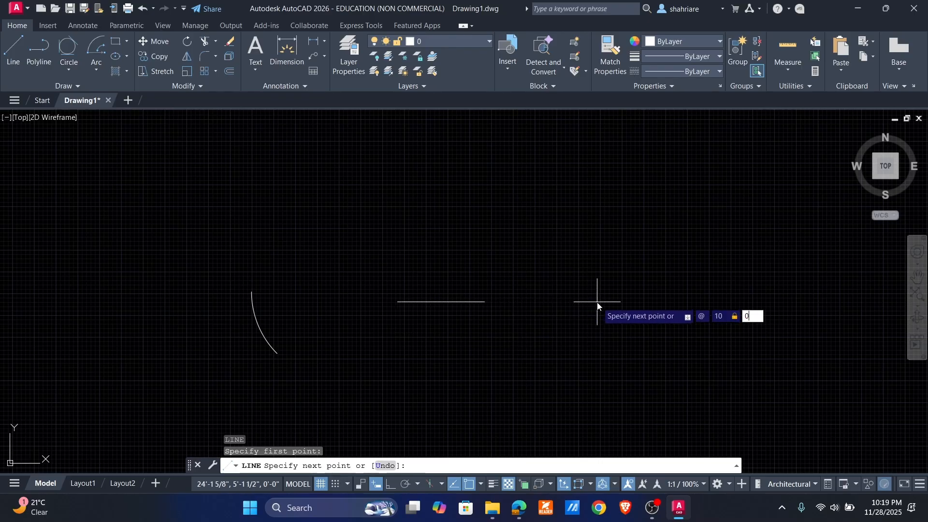
pyautogui.press('Return')
pyautogui.press('Return')
pyautogui.scroll(2, 539, 300)
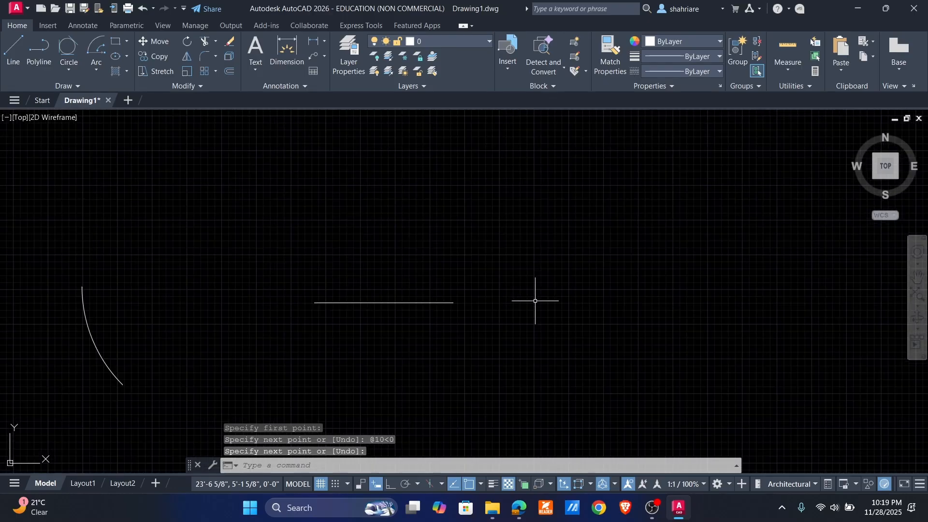
# Step: Draw a Start, Center, Angle arc from the line's right endpoint, centered on its left endpoint, with a 120° included angle
pyautogui.click(93, 67)
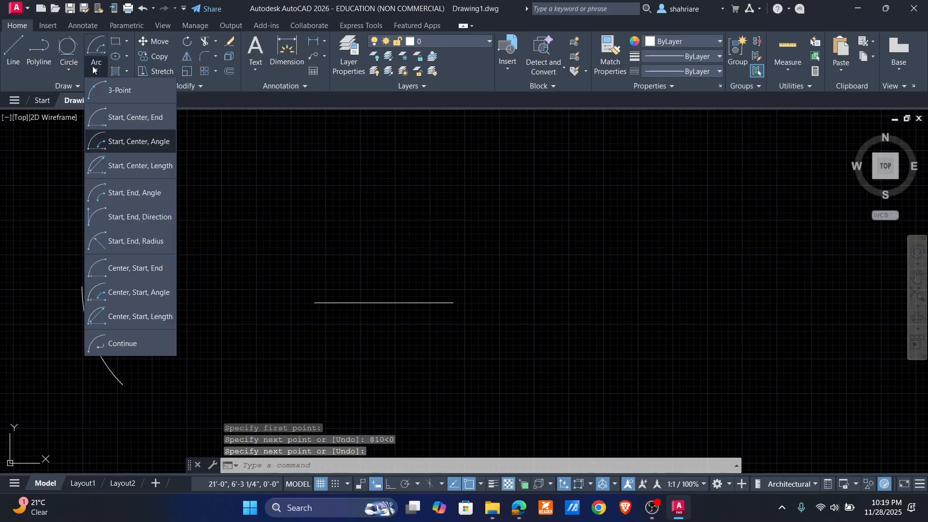
pyautogui.click(132, 143)
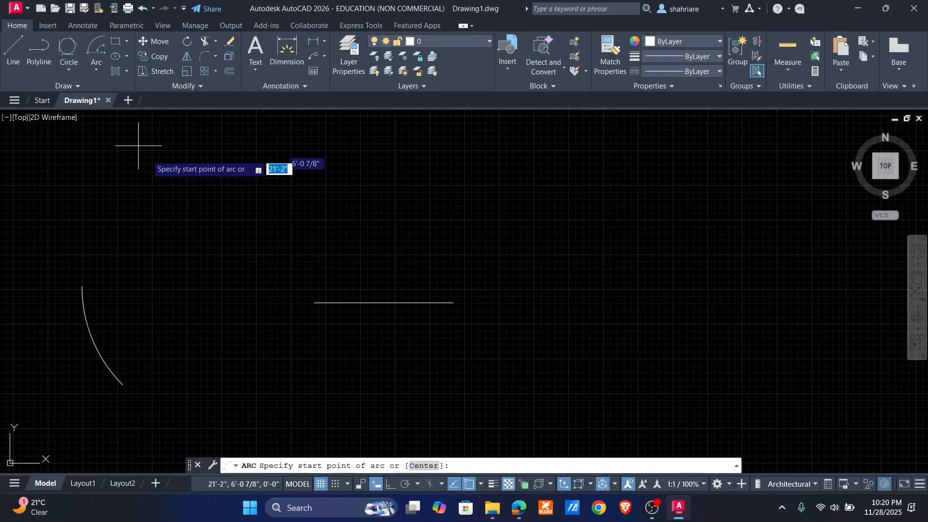
pyautogui.click(454, 303)
pyautogui.click(315, 303)
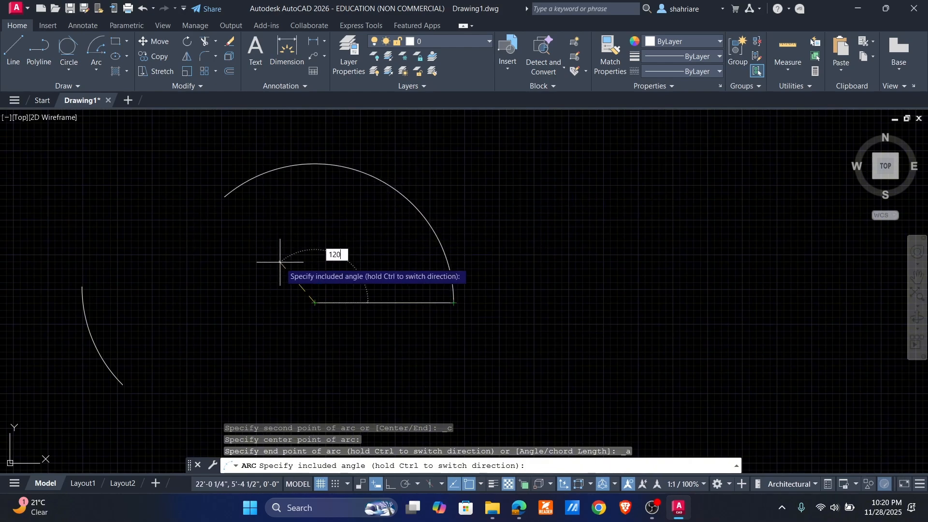
pyautogui.press('Return')
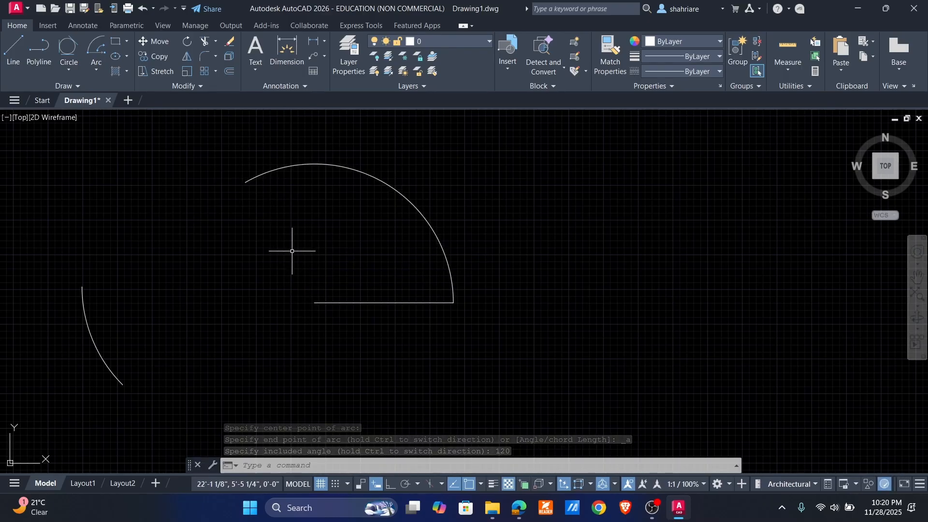
# Step: Draw a Start, Center, Length arc from the line's right endpoint, centered on its left endpoint, with a chord length of 5
pyautogui.click(99, 65)
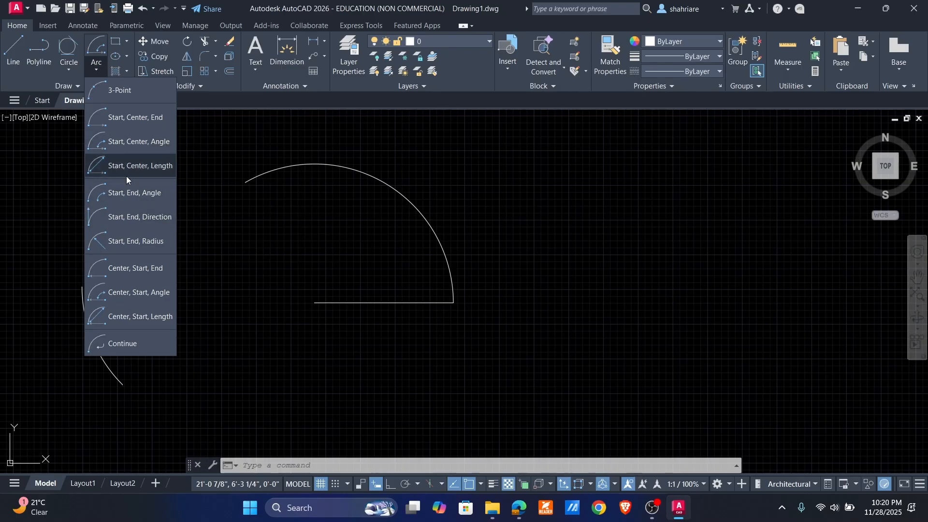
pyautogui.click(117, 166)
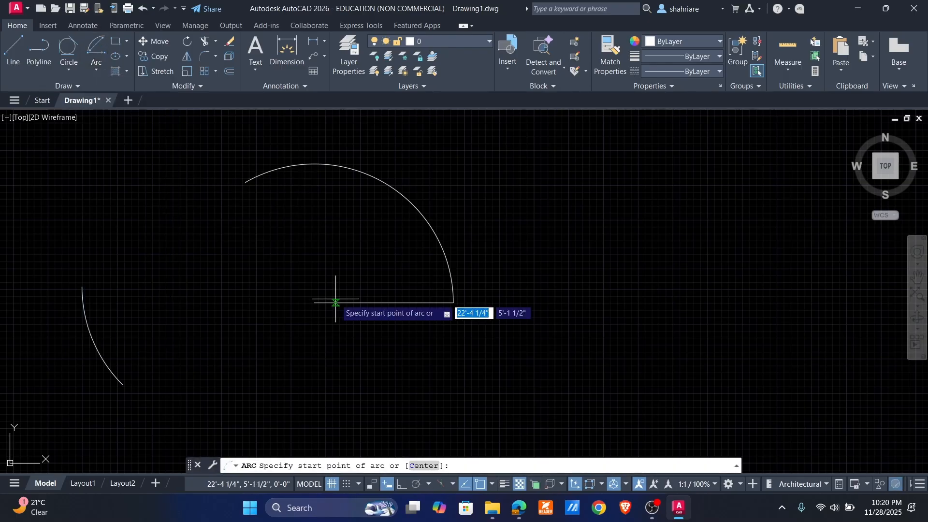
pyautogui.click(454, 302)
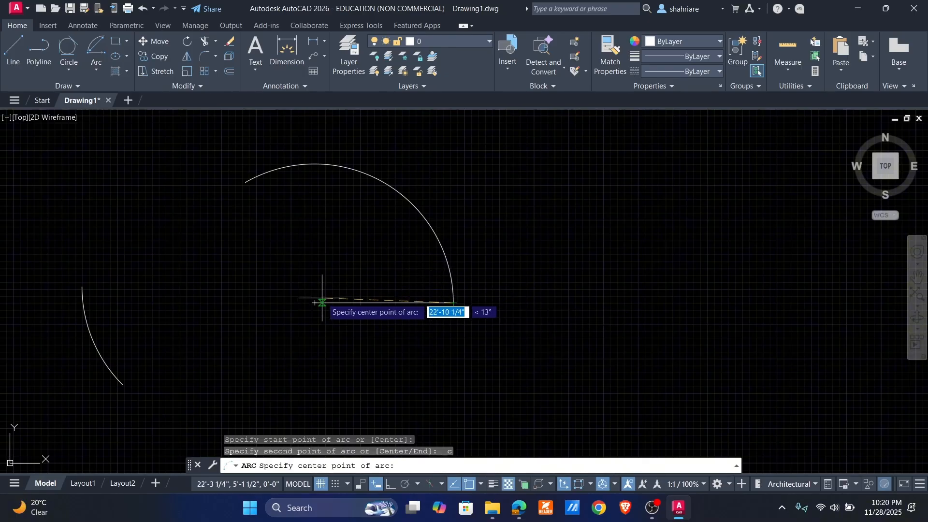
pyautogui.click(314, 302)
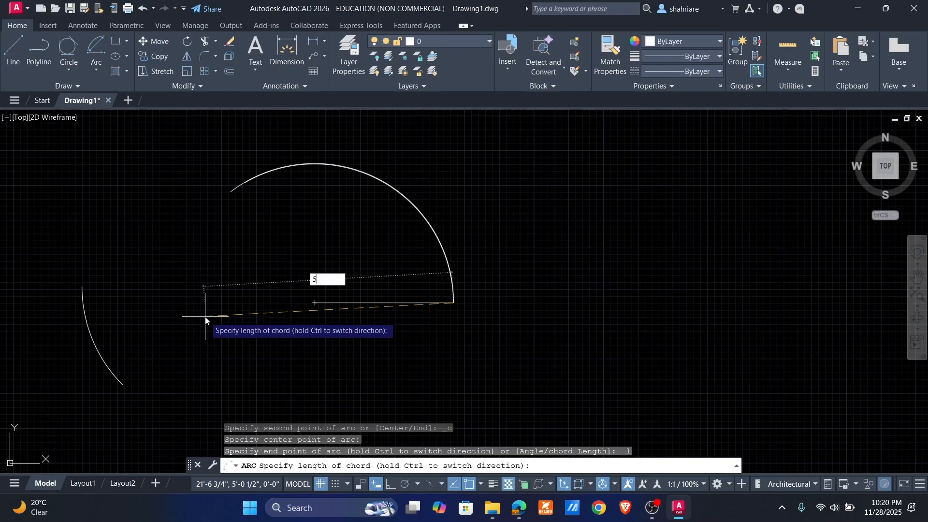
pyautogui.press('Return')
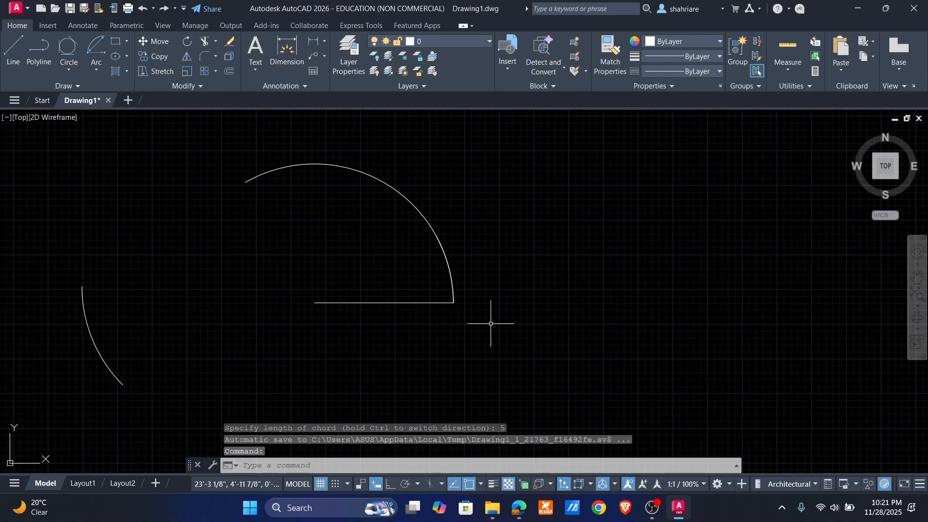
# Step: Compare the two overlapping arcs on the line and erase the longer 120° one
pyautogui.click(452, 287)
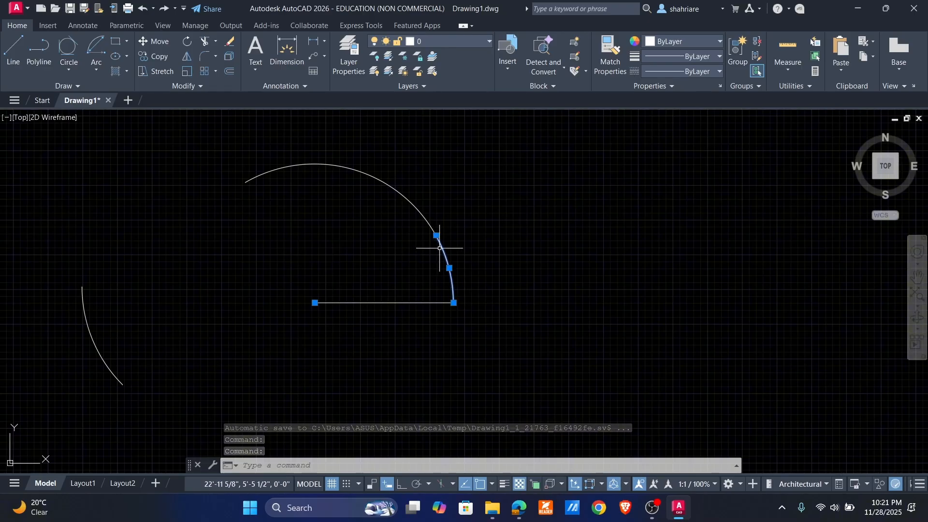
pyautogui.click(387, 185)
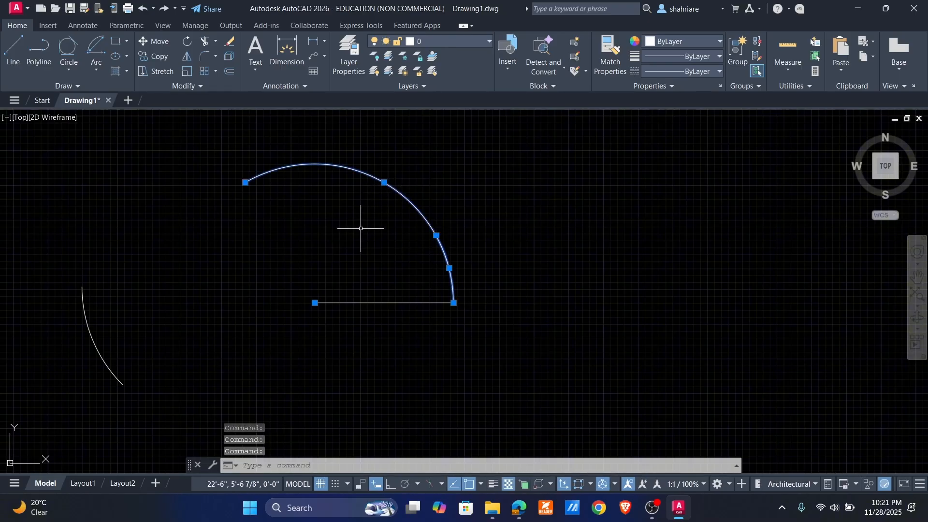
pyautogui.press('Escape')
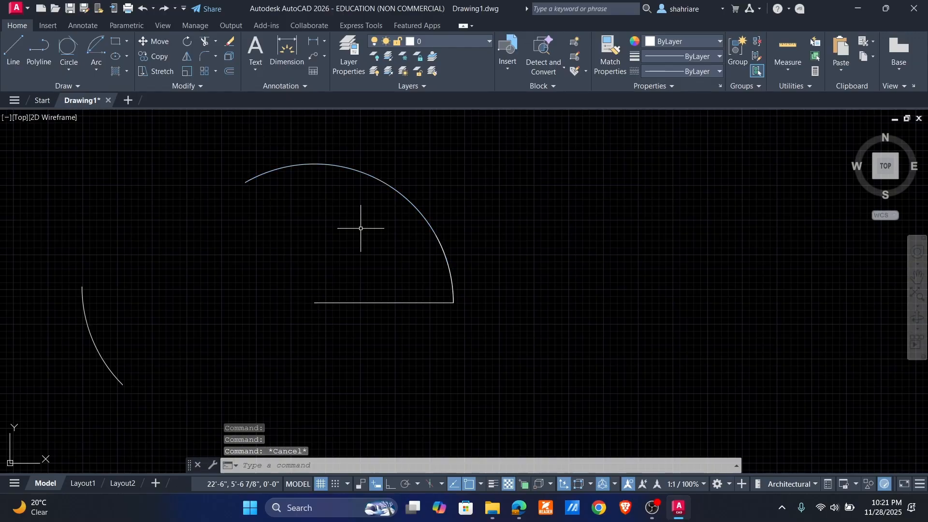
pyautogui.click(394, 189)
pyautogui.click(391, 181)
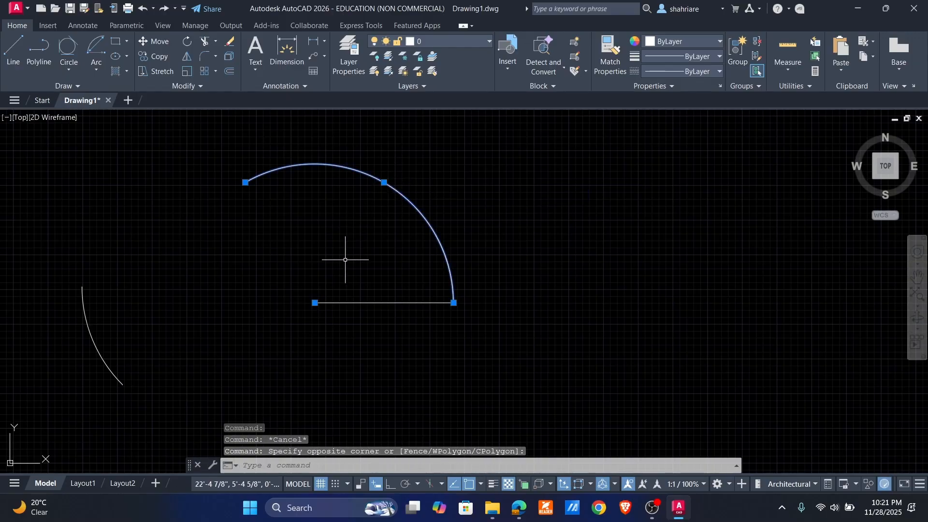
pyautogui.write('e')
pyautogui.press('Return')
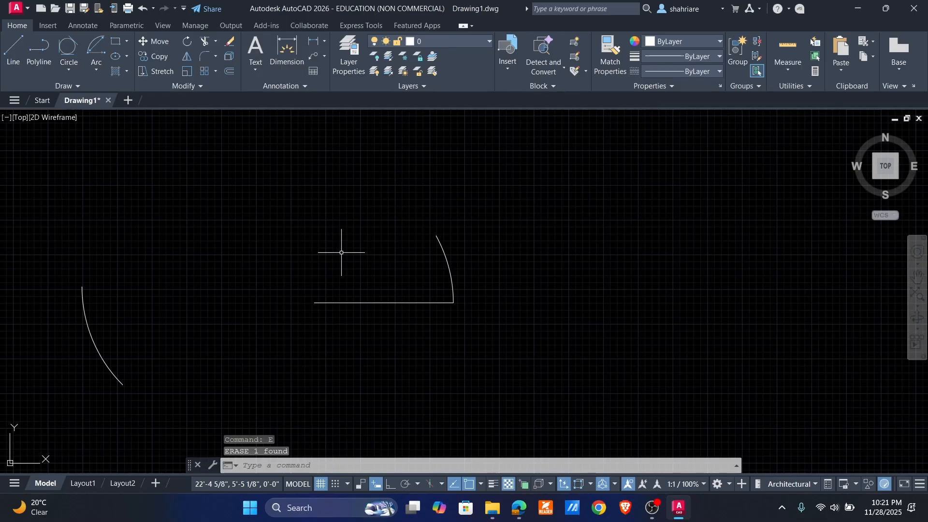
# Step: Draw a Start, End, Angle arc from the line's left endpoint to its right endpoint with a 90° included angle
pyautogui.click(446, 256)
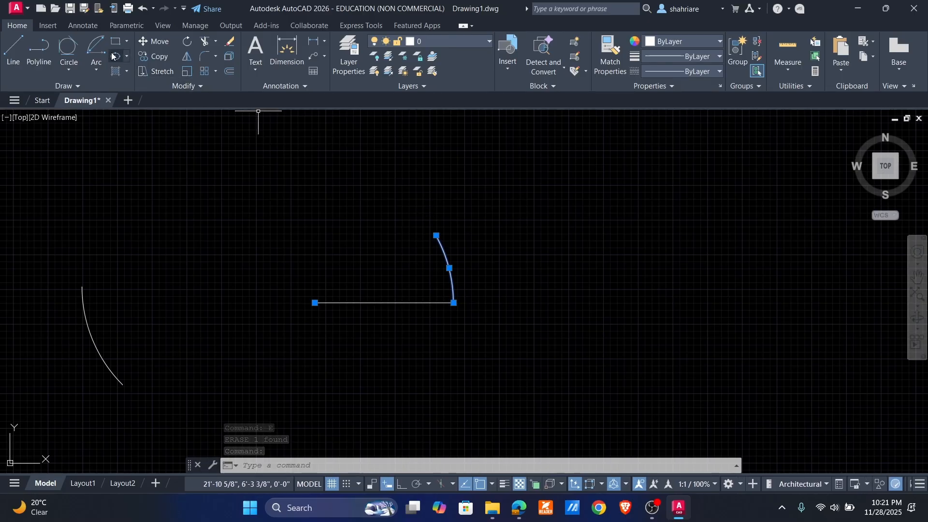
pyautogui.click(96, 71)
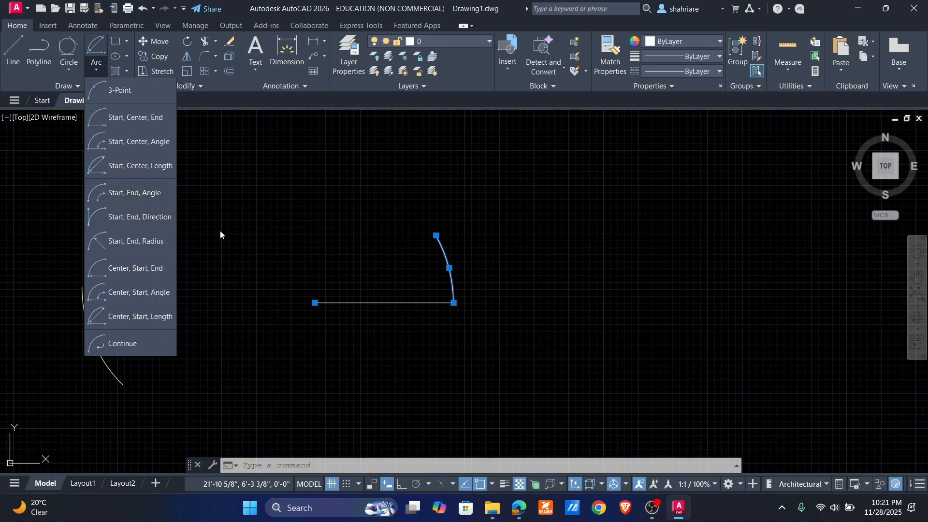
pyautogui.click(138, 198)
pyautogui.click(316, 303)
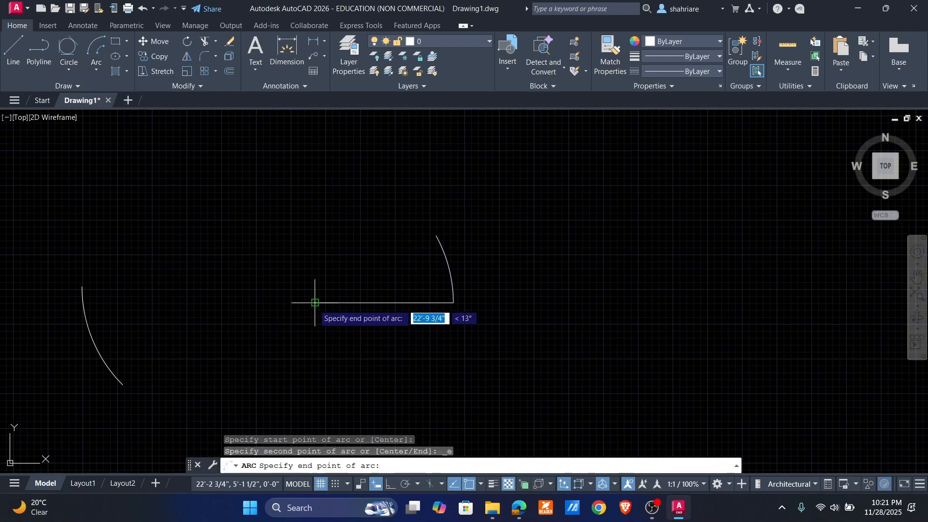
pyautogui.click(453, 302)
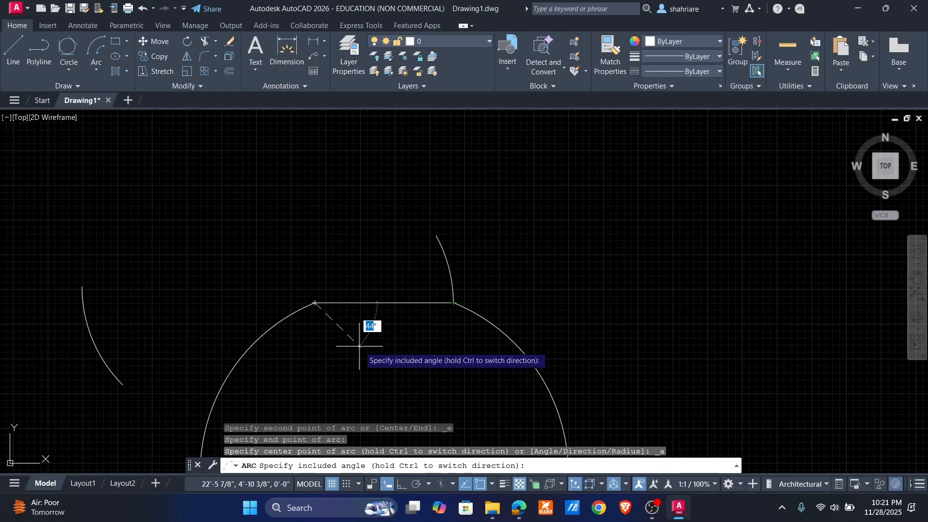
pyautogui.press('Return')
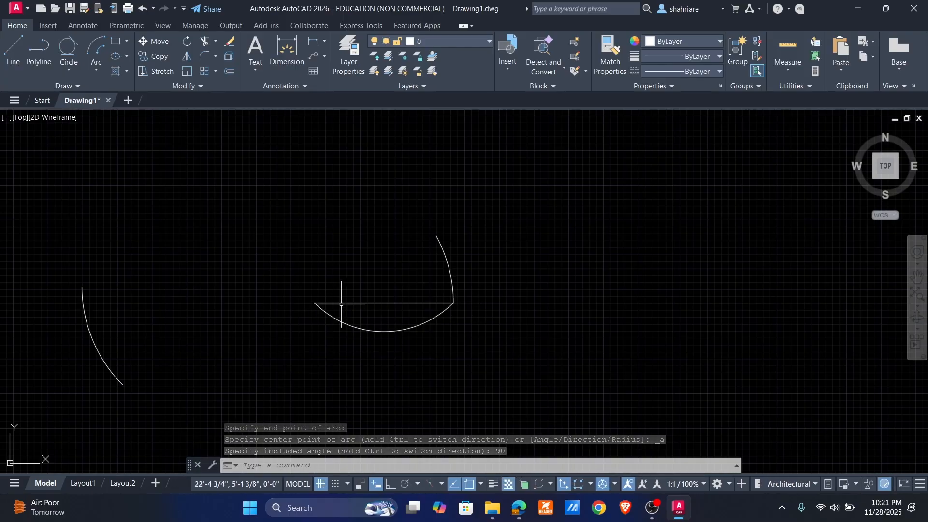
# Step: Undo the 90° Start, End, Angle arc below the horizontal line
pyautogui.click(371, 331)
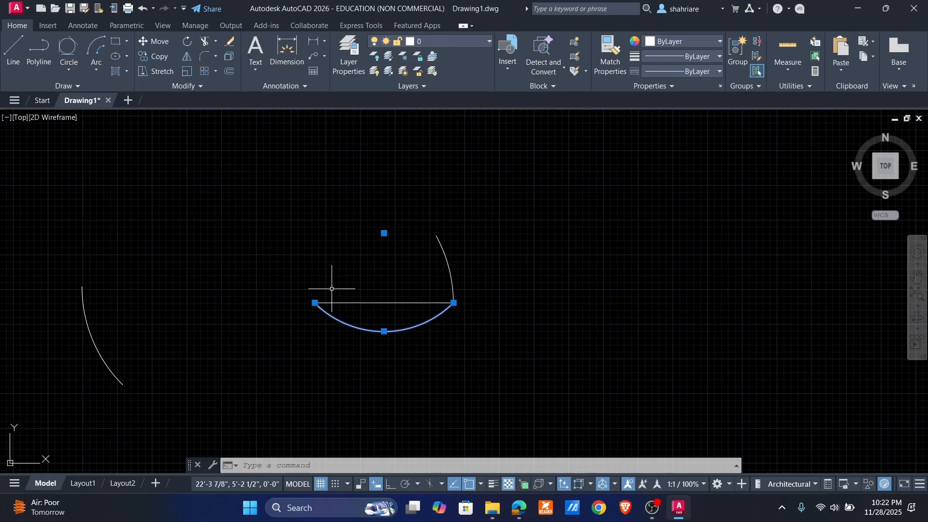
pyautogui.write('u')
pyautogui.press('Return')
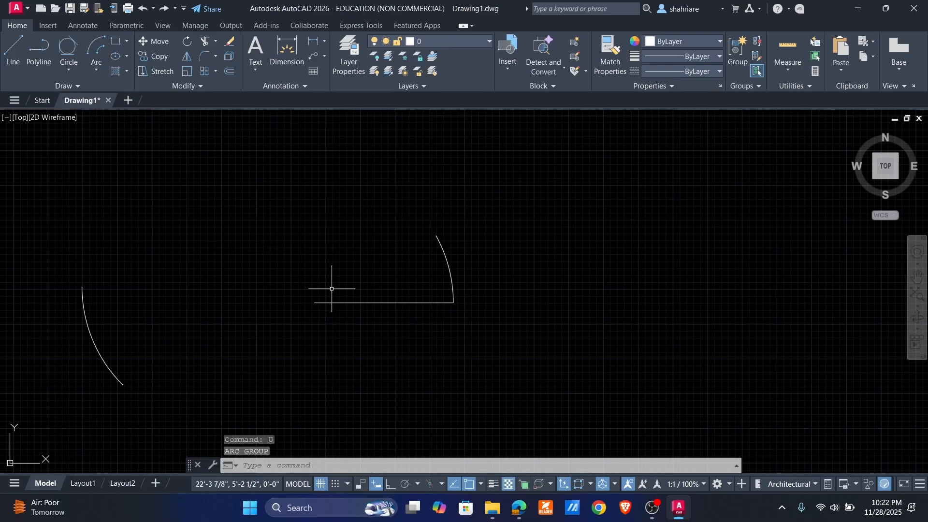
# Step: Draw a Start, End, Angle arc from the line's left endpoint to its right endpoint with a 180° included angle
pyautogui.click(100, 70)
pyautogui.click(118, 196)
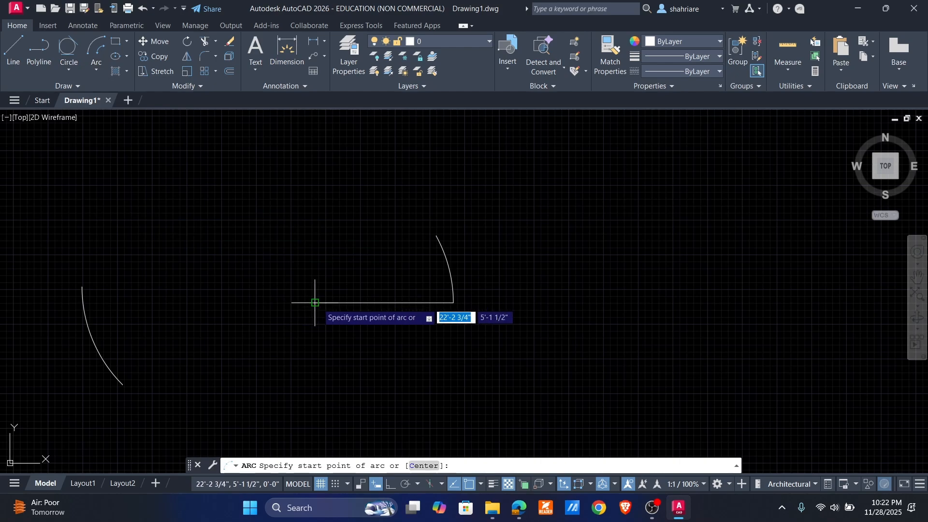
pyautogui.click(315, 302)
pyautogui.click(453, 302)
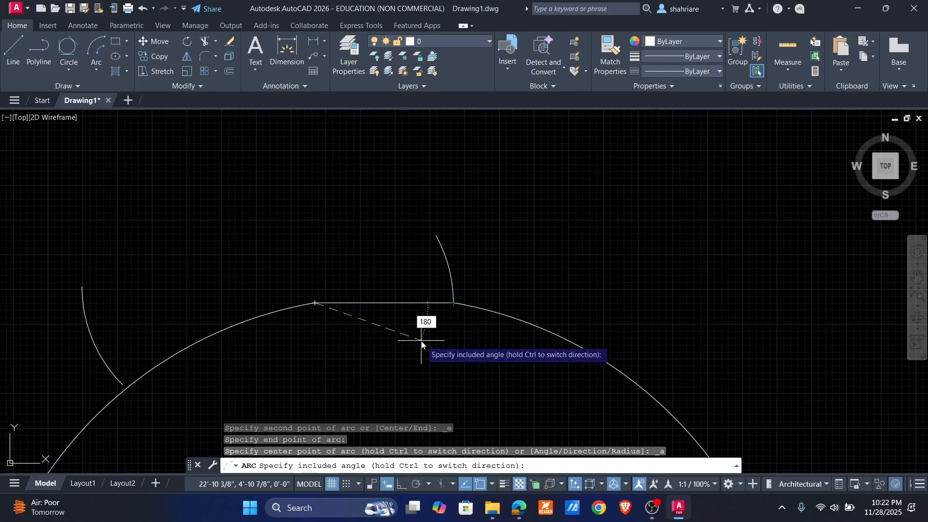
pyautogui.press('Return')
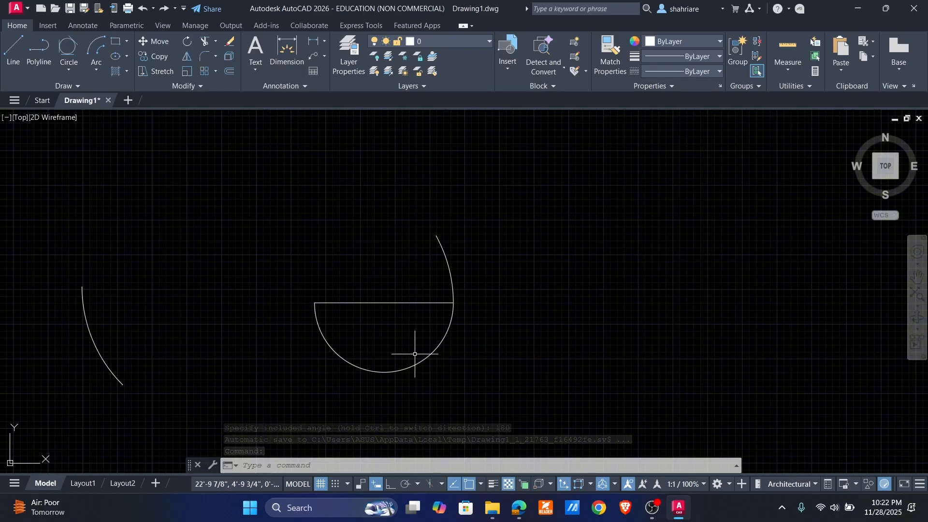
pyautogui.click(381, 367)
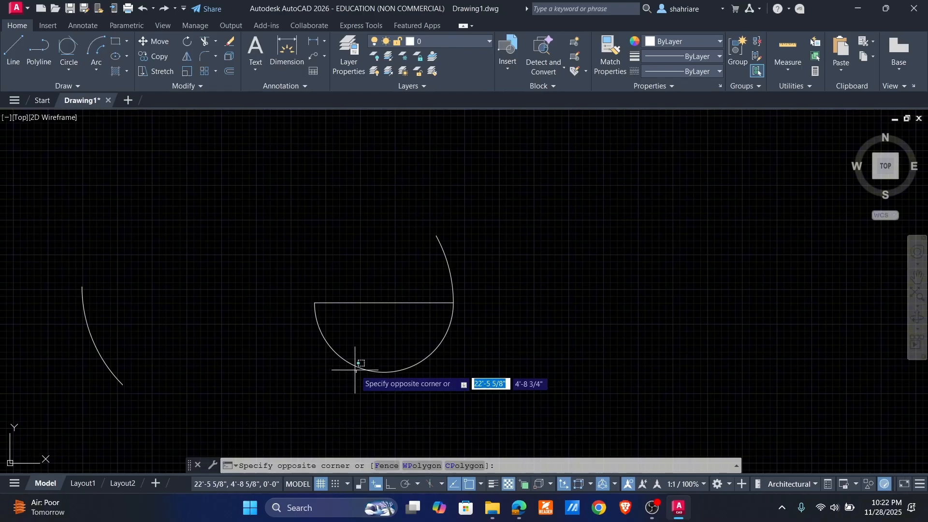
pyautogui.click(356, 372)
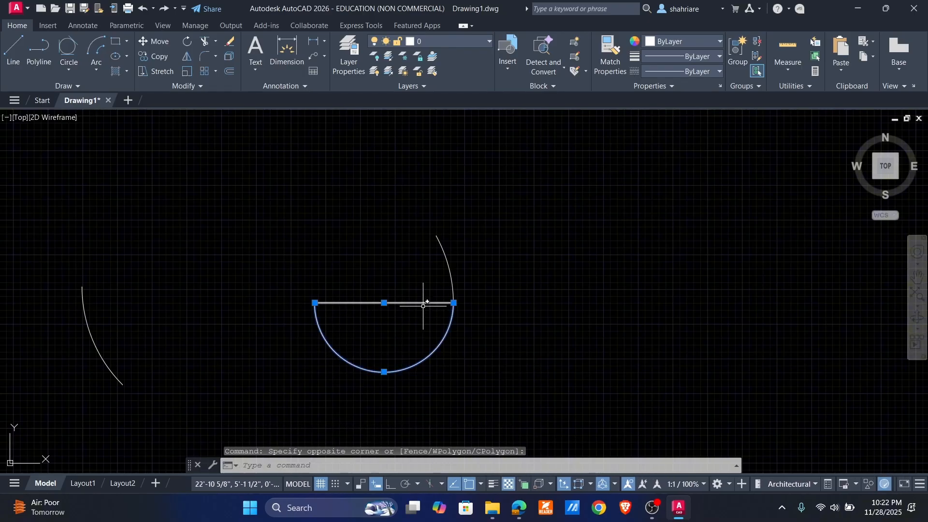
pyautogui.press('Escape')
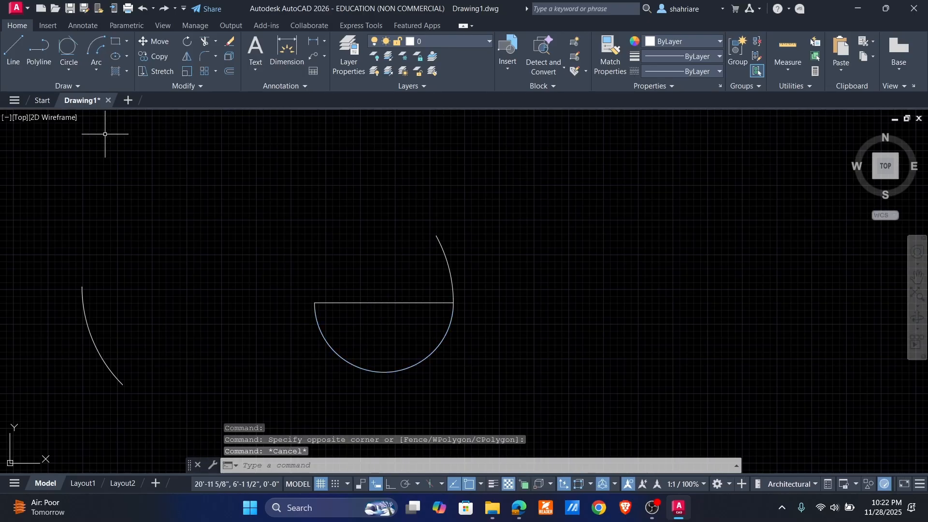
# Step: Draw a Start, End, Direction arc from the line's right endpoint to its midpoint with a 90° tangent direction
pyautogui.click(97, 70)
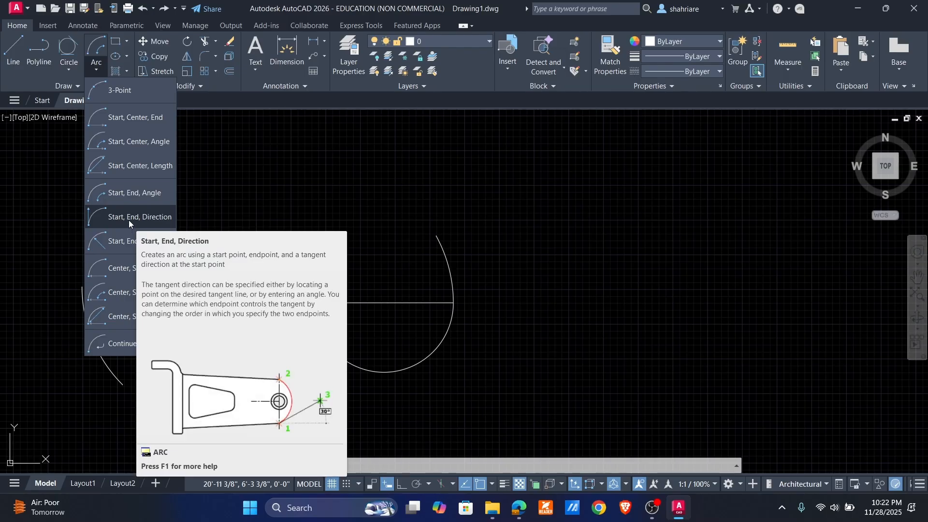
pyautogui.click(129, 218)
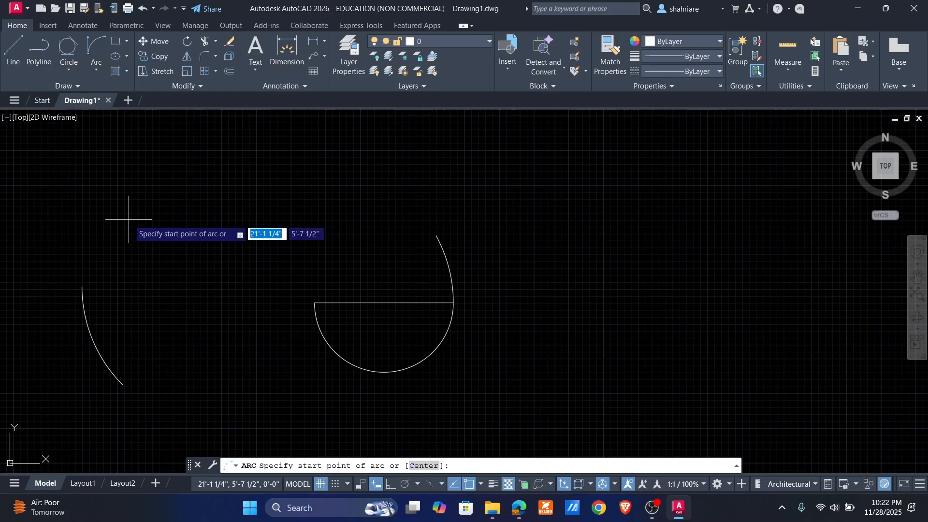
pyautogui.click(452, 303)
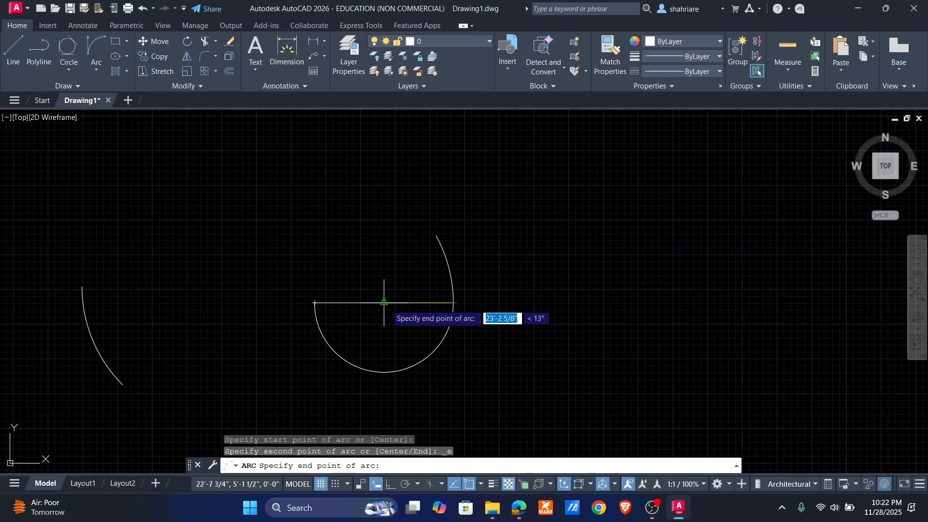
pyautogui.click(384, 303)
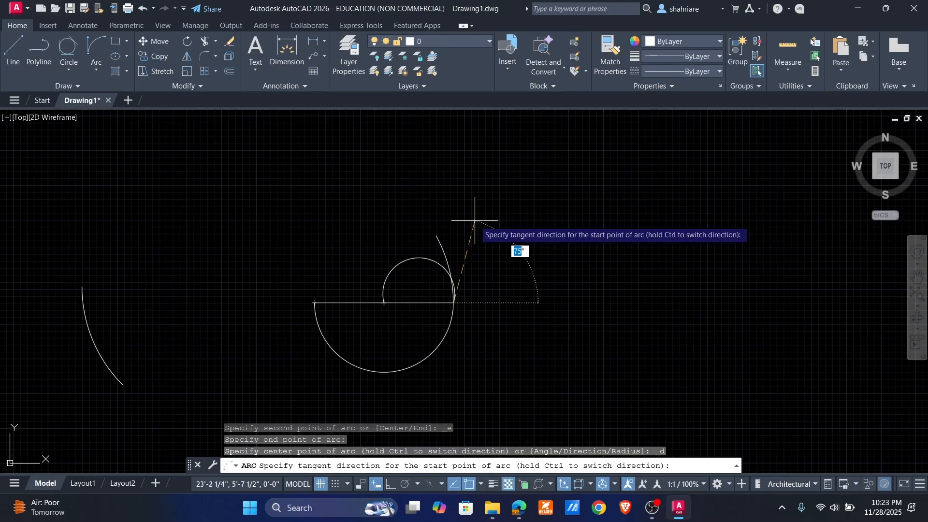
pyautogui.press('Return')
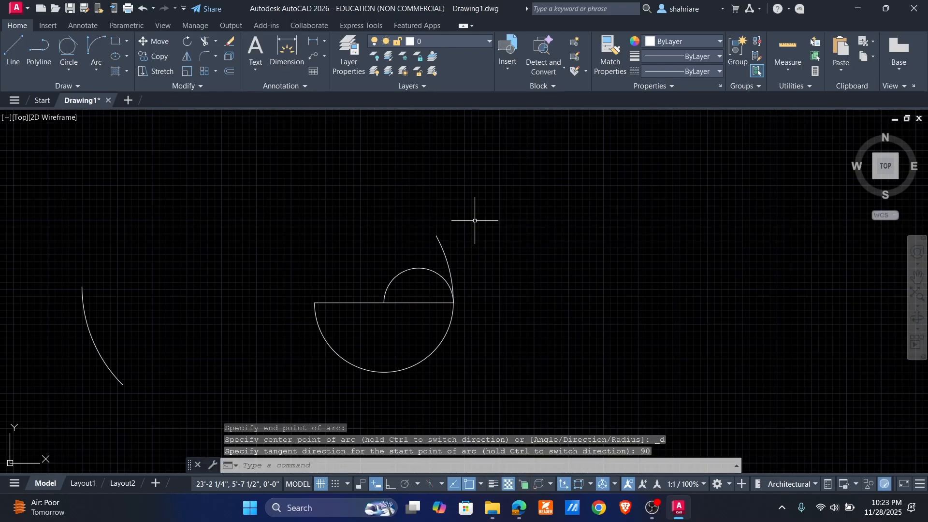
pyautogui.click(391, 288)
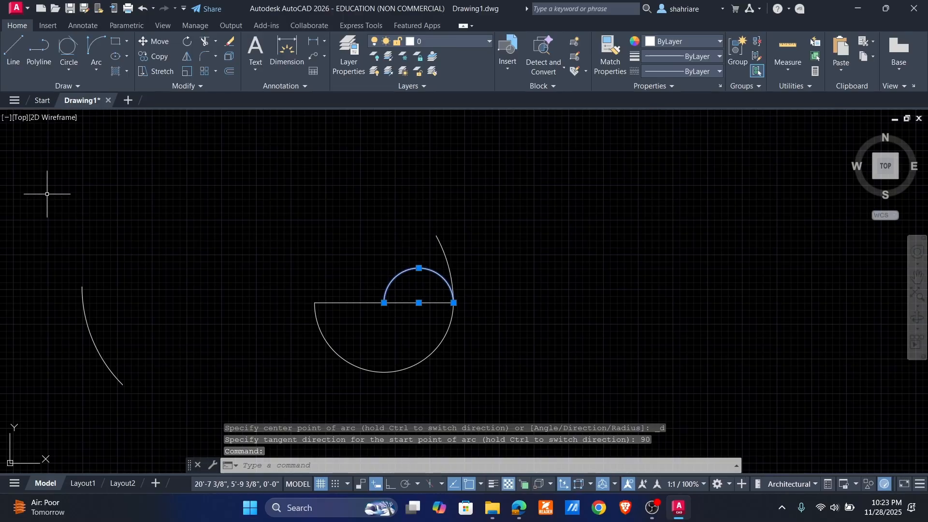
# Step: Draw a Start, End, Radius arc from the line's midpoint to its left endpoint with a radius of 5
pyautogui.click(95, 70)
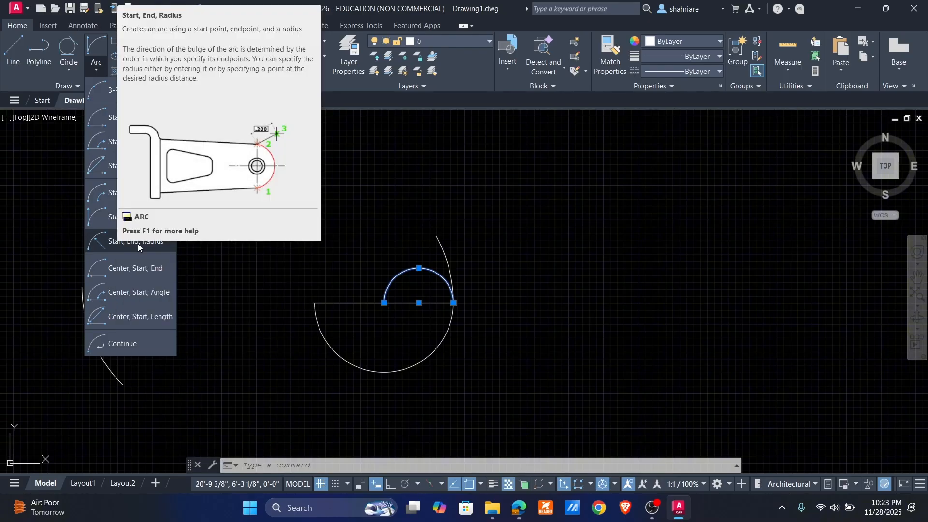
pyautogui.click(138, 243)
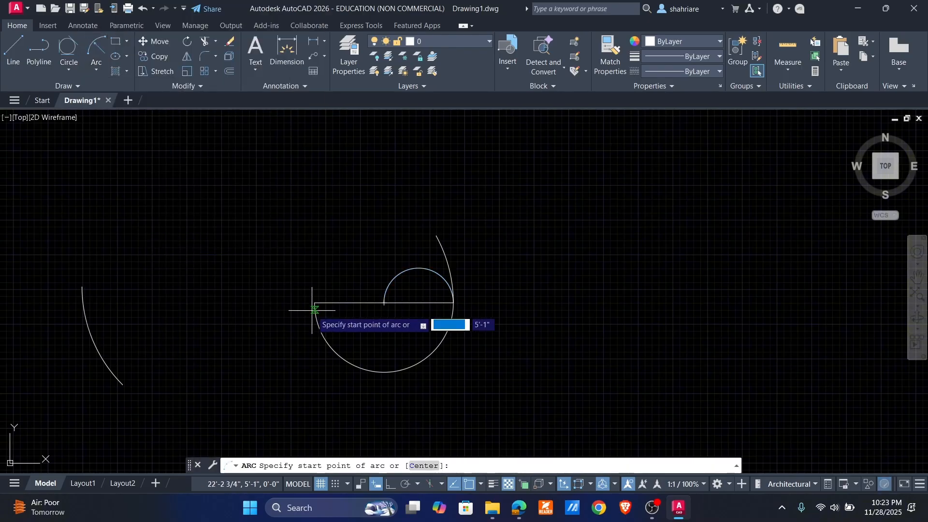
pyautogui.click(384, 302)
pyautogui.click(315, 303)
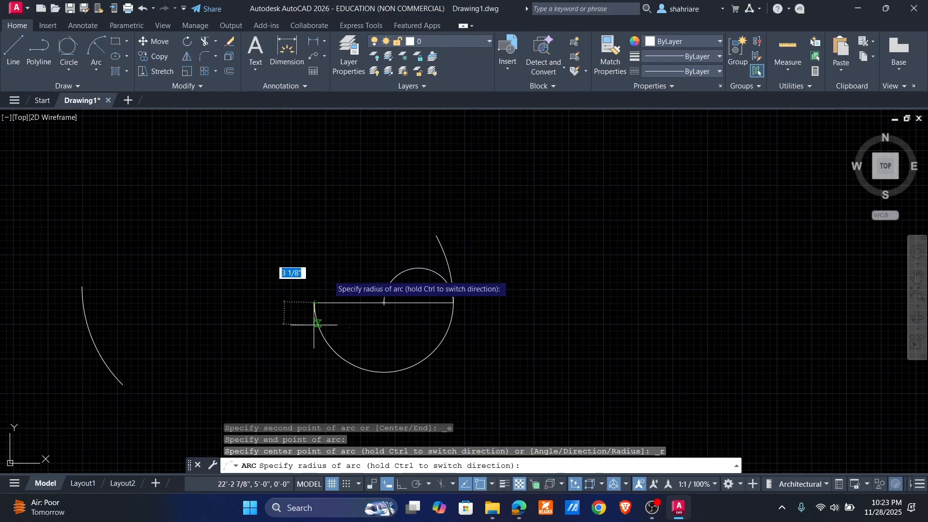
pyautogui.press('Return')
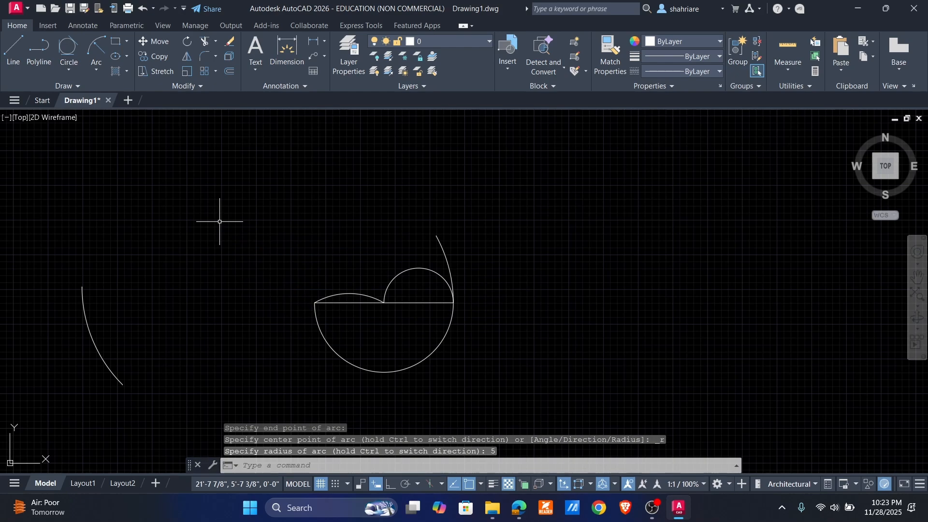
# Step: Undo the shallow radius 5 arc on the left half of the line
pyautogui.click(349, 293)
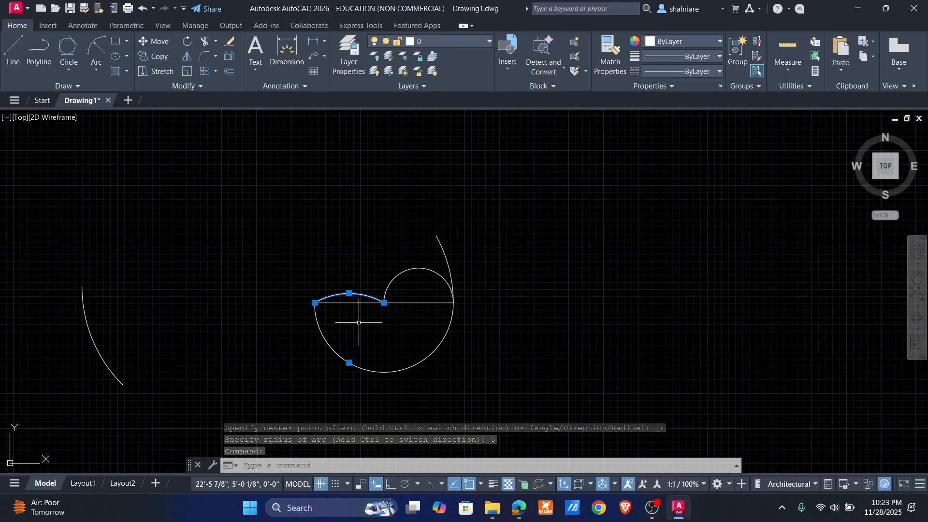
pyautogui.write('u')
pyautogui.press('Return')
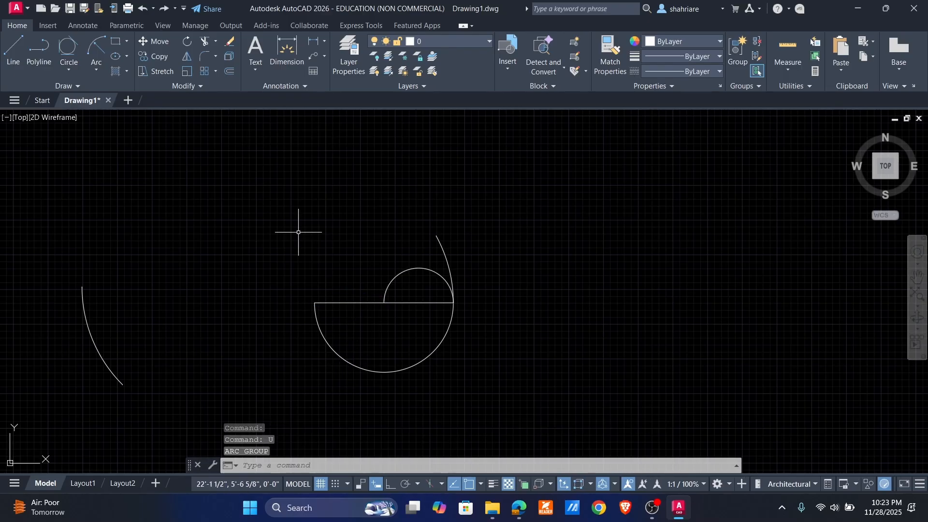
# Step: Draw a Start, End, Radius arc from the line's midpoint to its left endpoint with a radius of 2.5
pyautogui.click(96, 53)
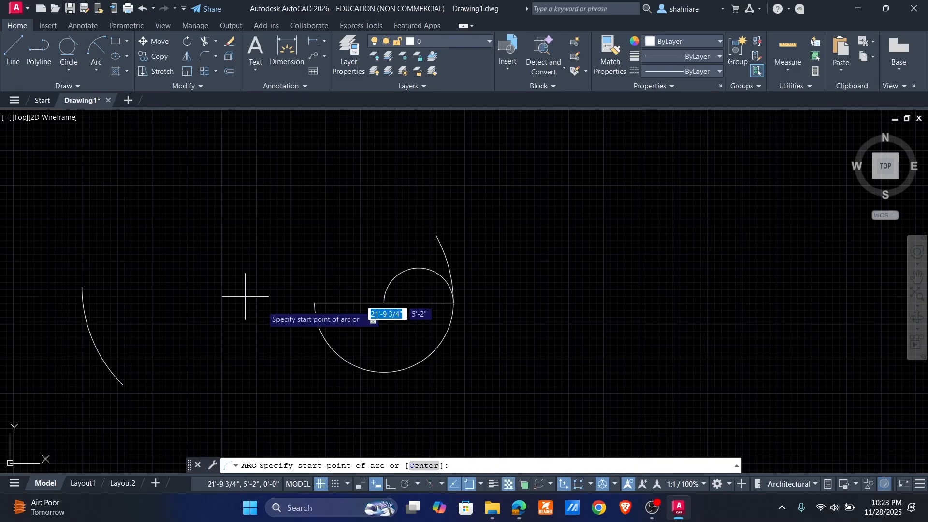
pyautogui.click(384, 304)
pyautogui.click(315, 303)
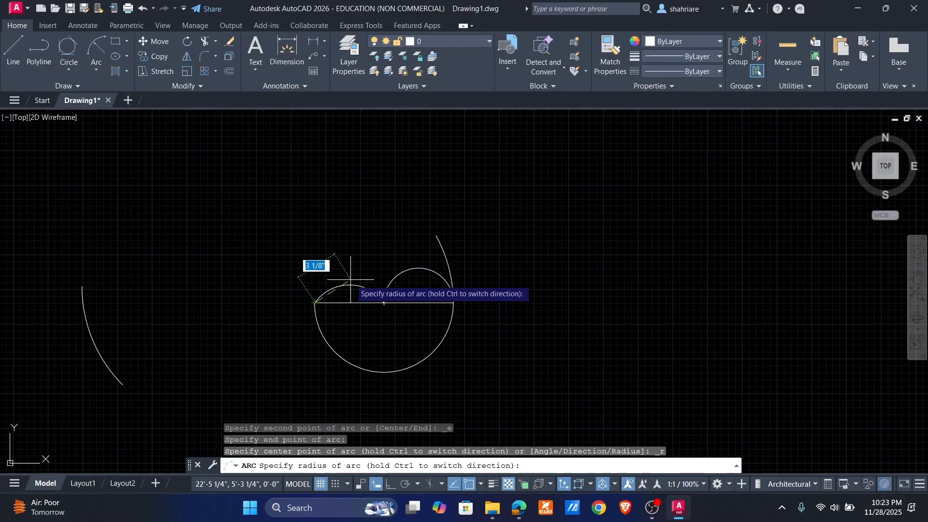
pyautogui.press('Return')
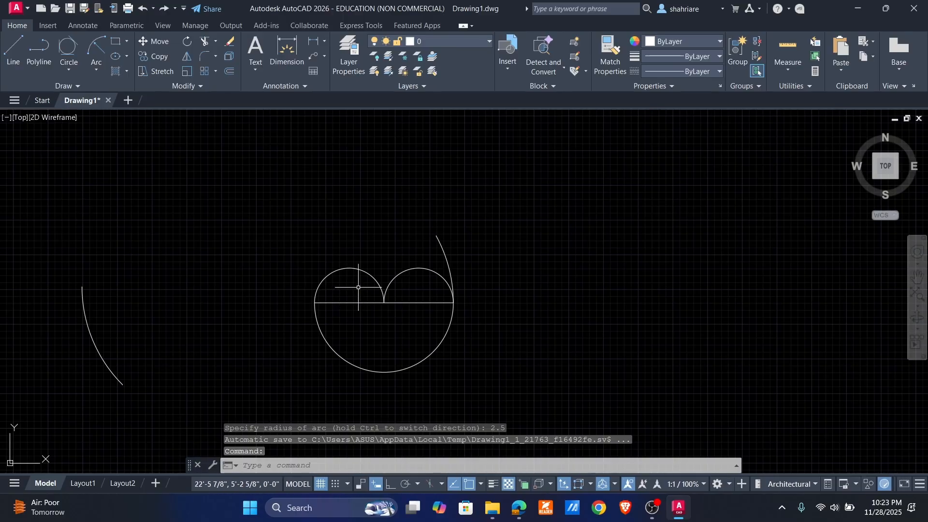
pyautogui.click(349, 269)
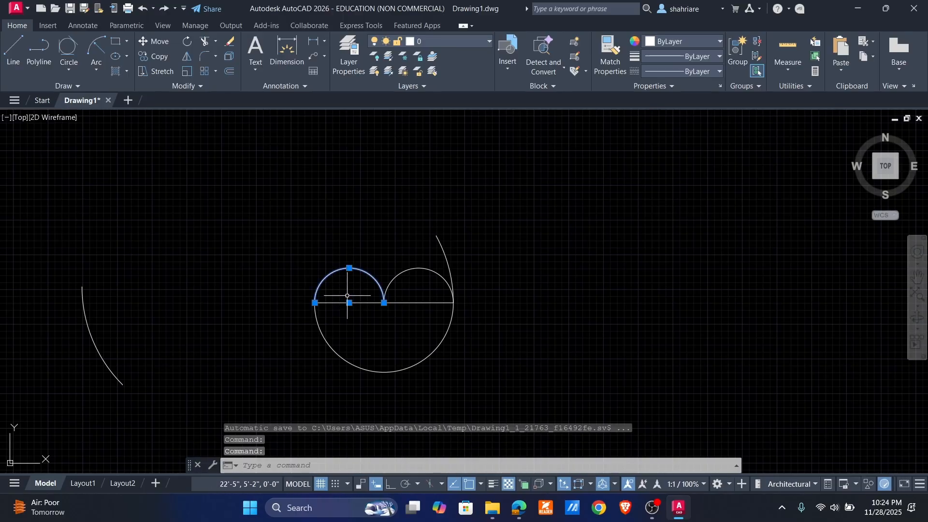
pyautogui.click(393, 321)
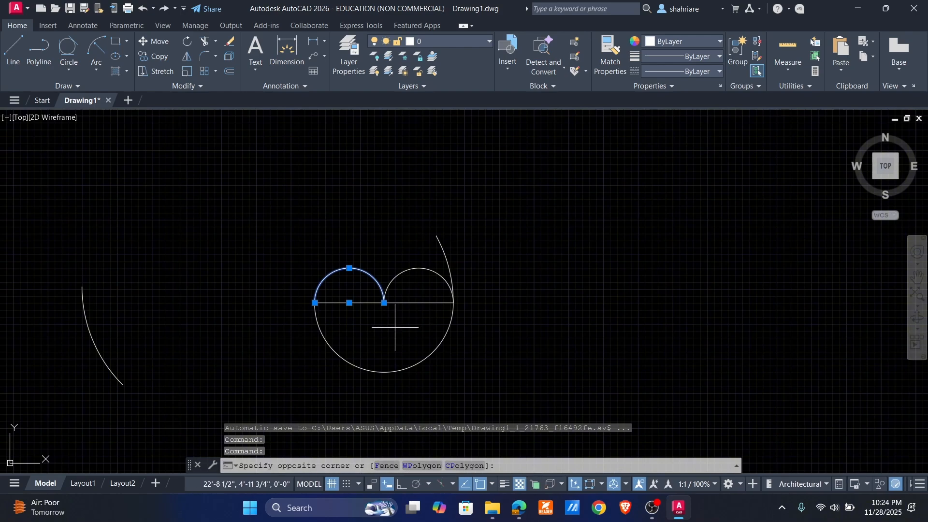
pyautogui.press('Escape')
pyautogui.press('Escape')
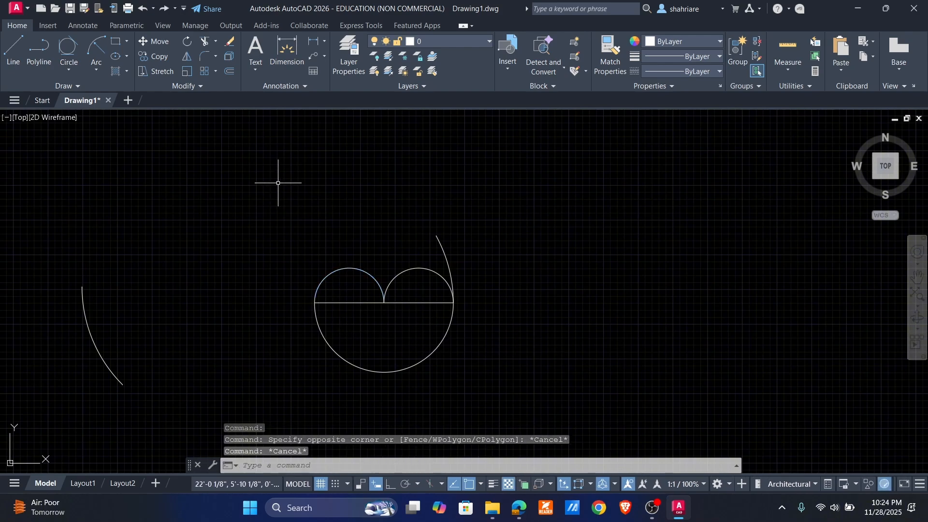
pyautogui.click(95, 72)
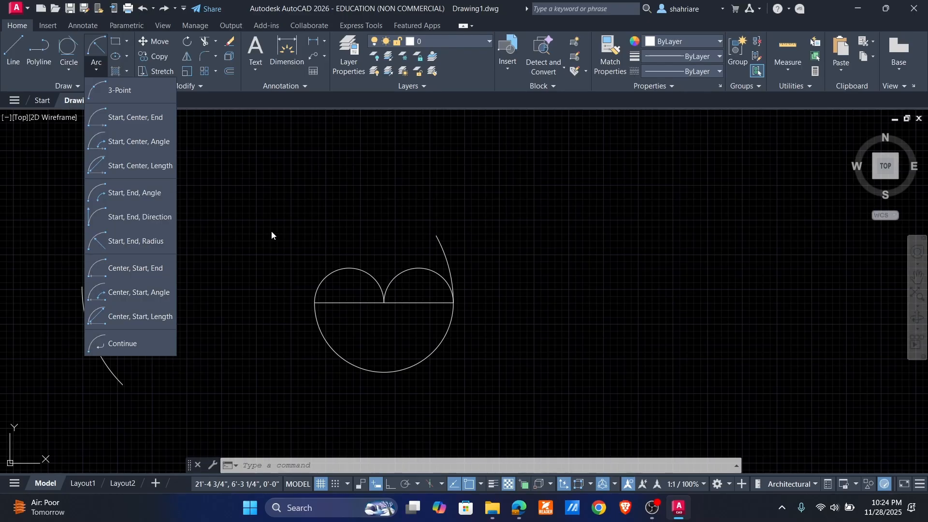
pyautogui.click(239, 279)
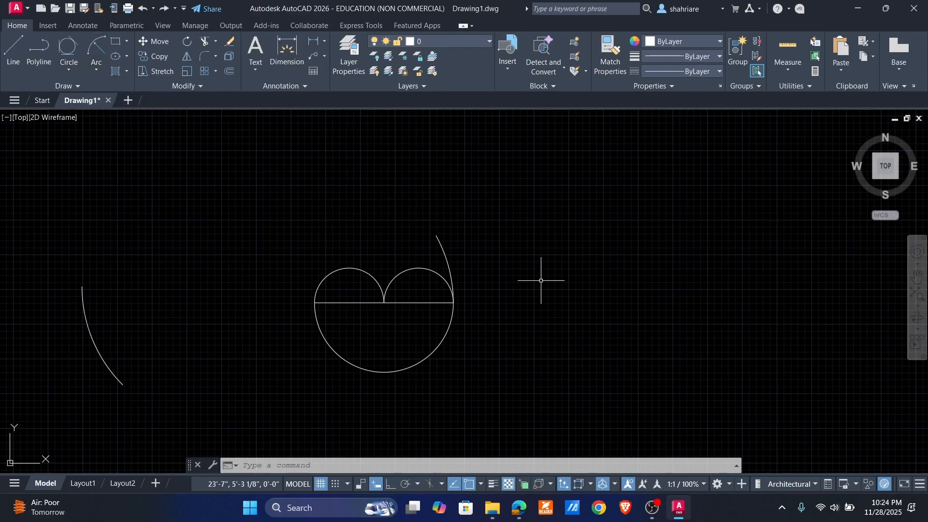
# Step: Draw a separate horizontal line of length 10 at 0° in the empty area to the right of the joined arcs
pyautogui.write('l')
pyautogui.press('Return')
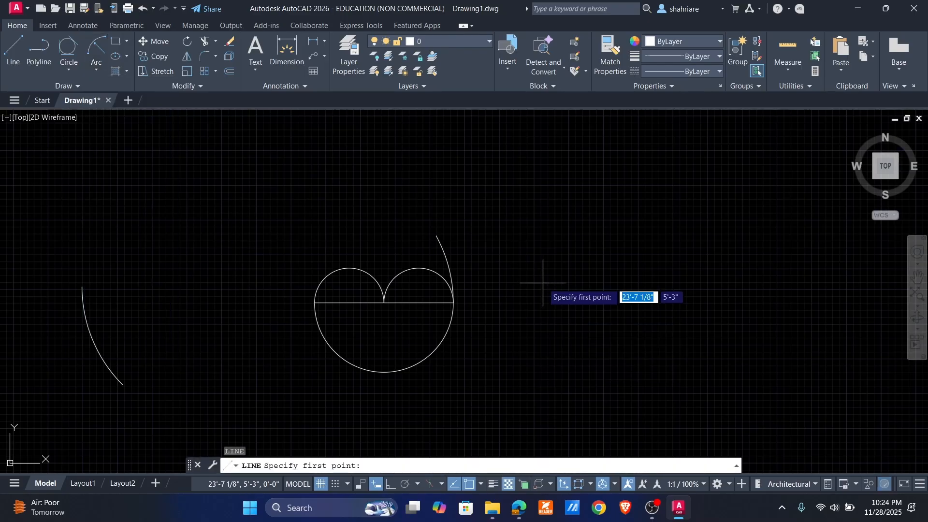
pyautogui.click(535, 309)
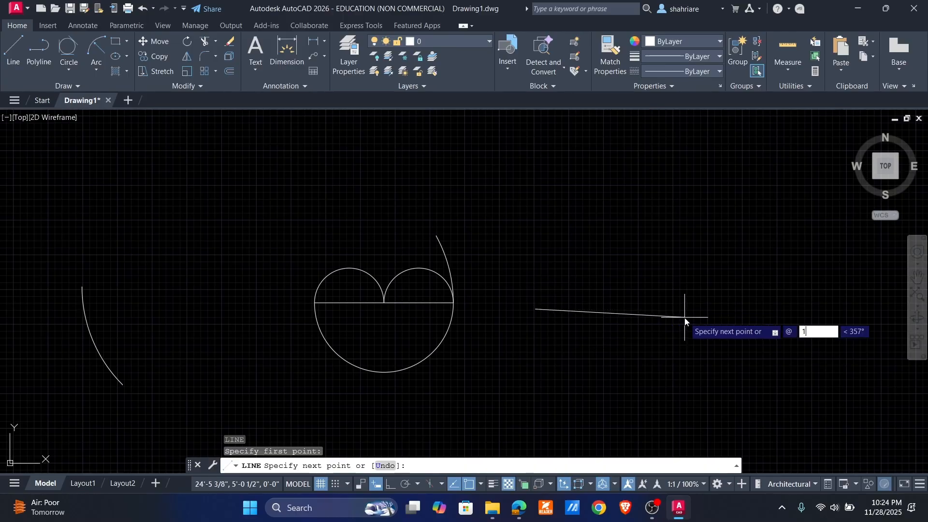
pyautogui.write('10')
pyautogui.press('Tab')
pyautogui.write('0')
pyautogui.press('Return')
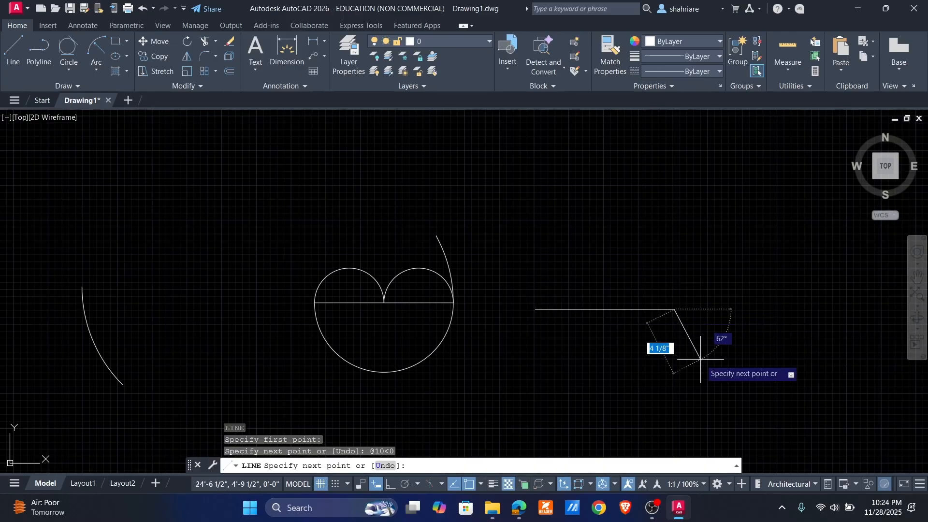
pyautogui.press('Return')
pyautogui.hotkey('alt', 'Tab')
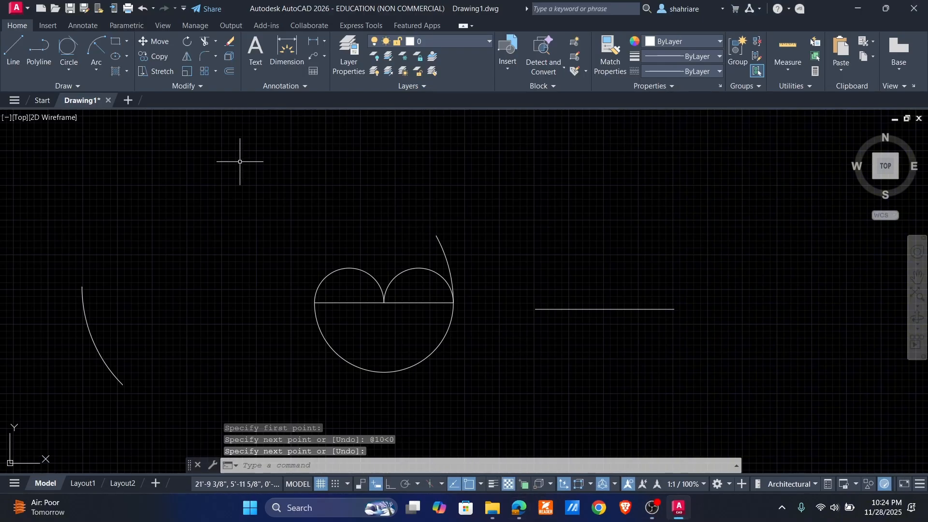
# Step: Draw a Center, Start, End arc centred on the separate line's midpoint, from its right endpoint counterclockwise to a point below the line
pyautogui.click(89, 71)
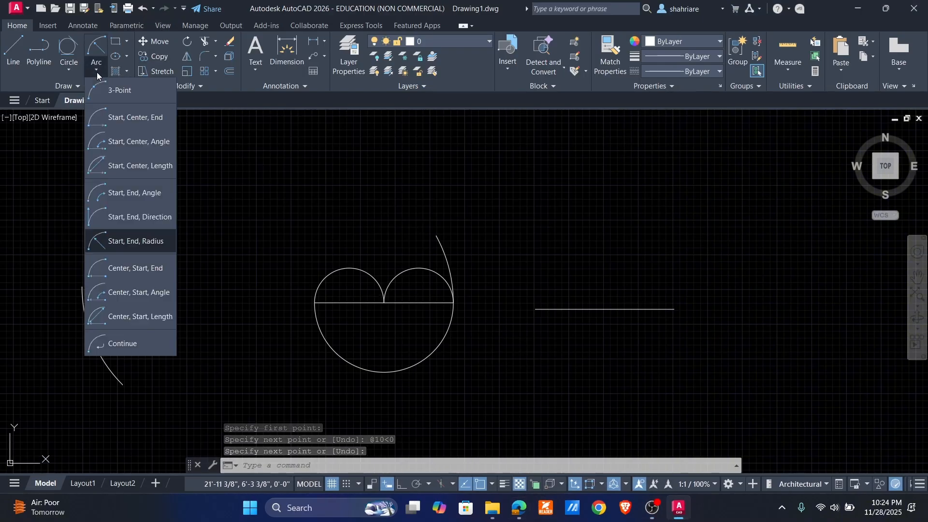
pyautogui.click(137, 271)
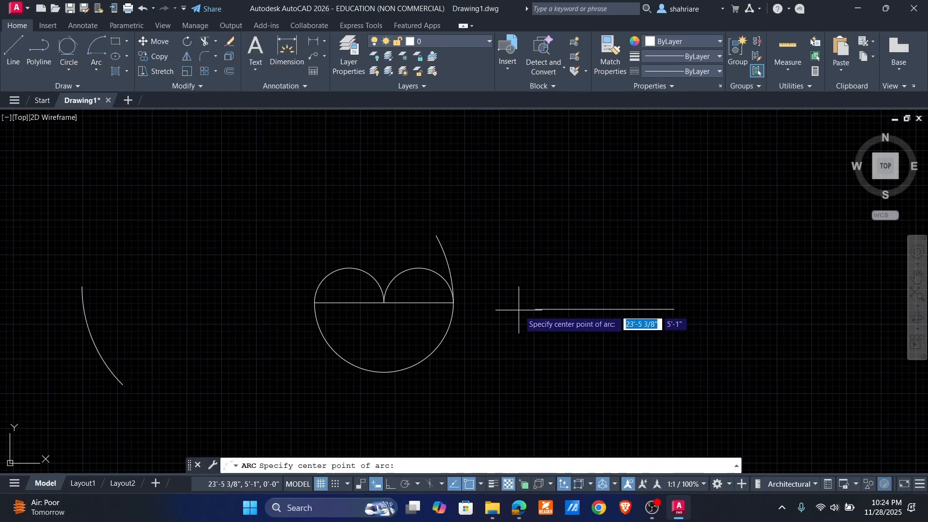
pyautogui.click(604, 309)
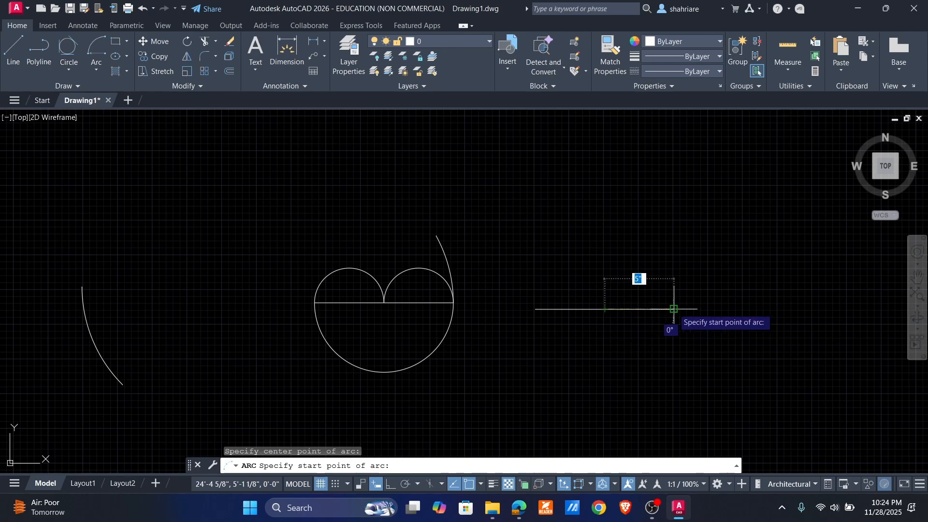
pyautogui.click(673, 309)
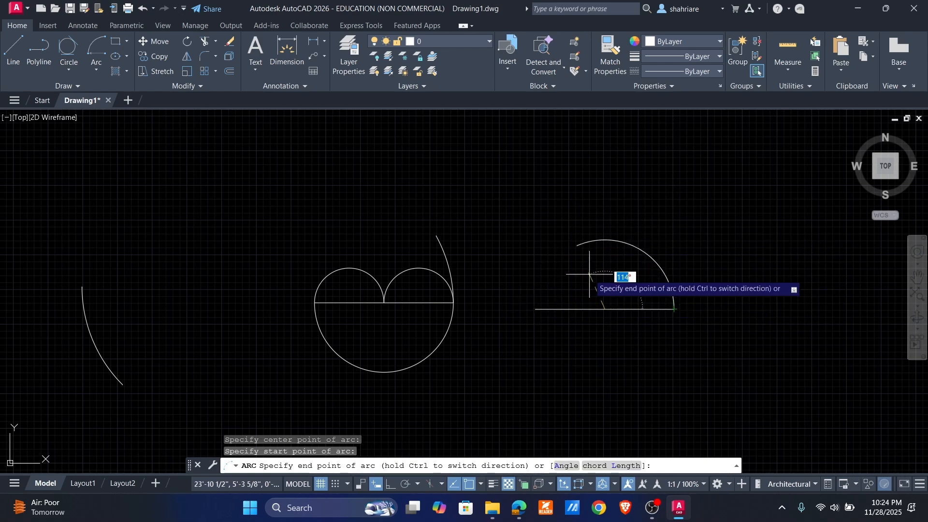
pyautogui.click(622, 381)
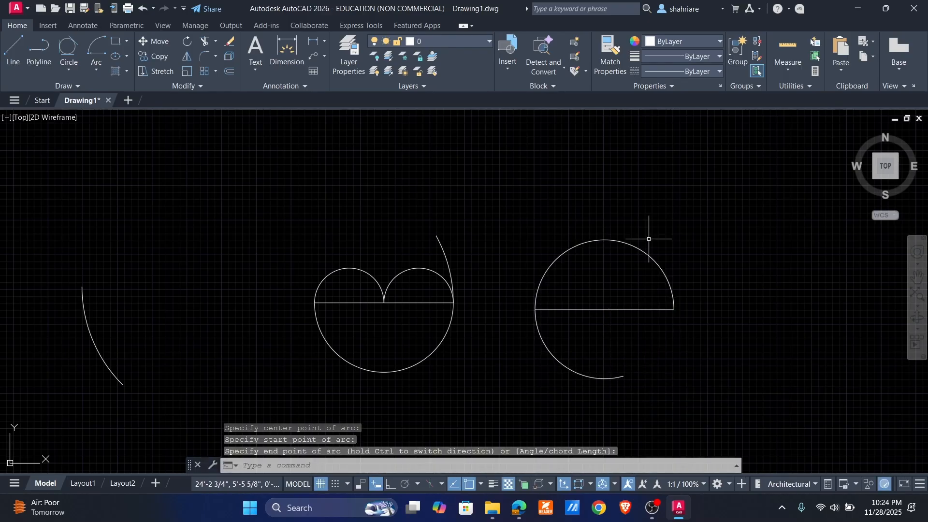
pyautogui.hotkey('alt', 'Tab')
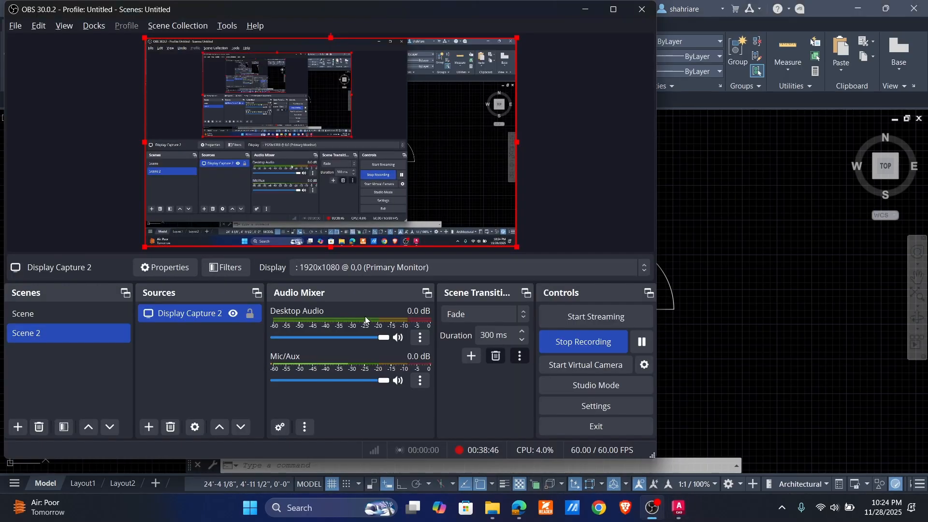
pyautogui.hotkey('alt', 'Tab')
pyautogui.click(95, 71)
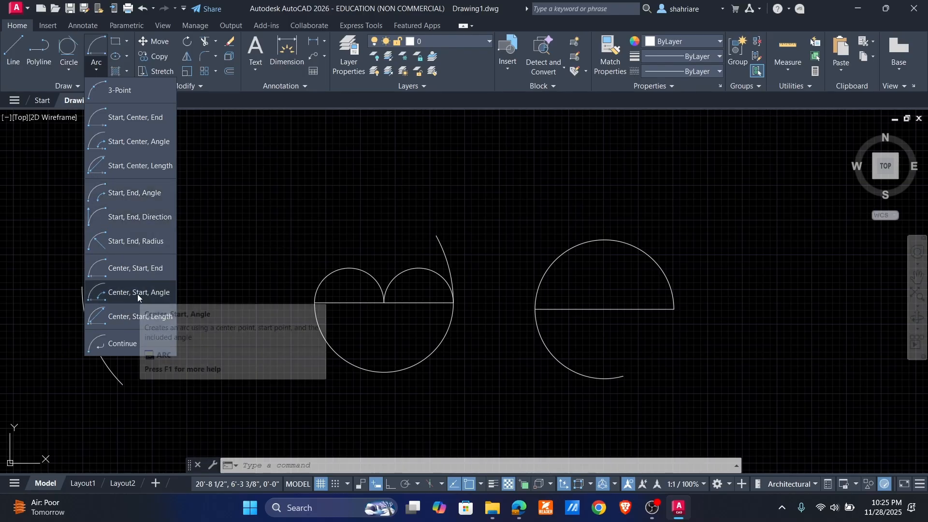
pyautogui.click(153, 265)
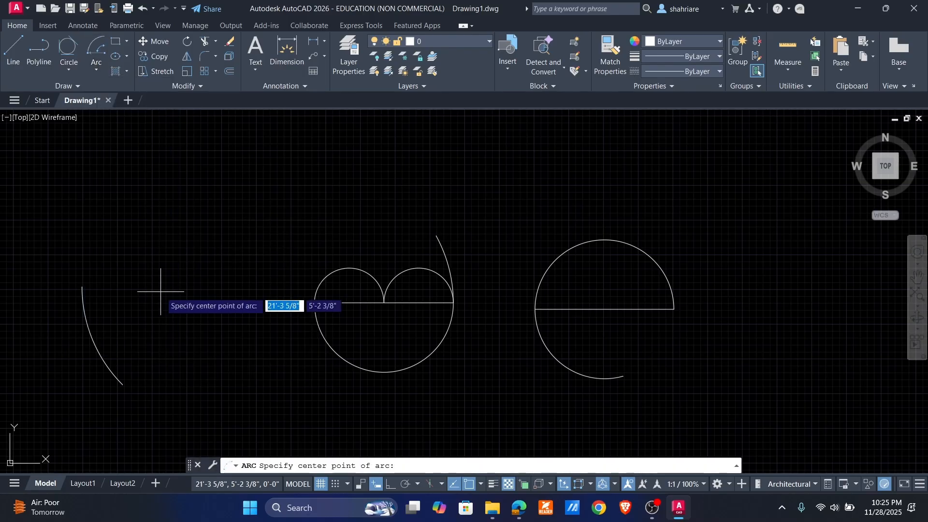
pyautogui.click(605, 310)
pyautogui.click(678, 309)
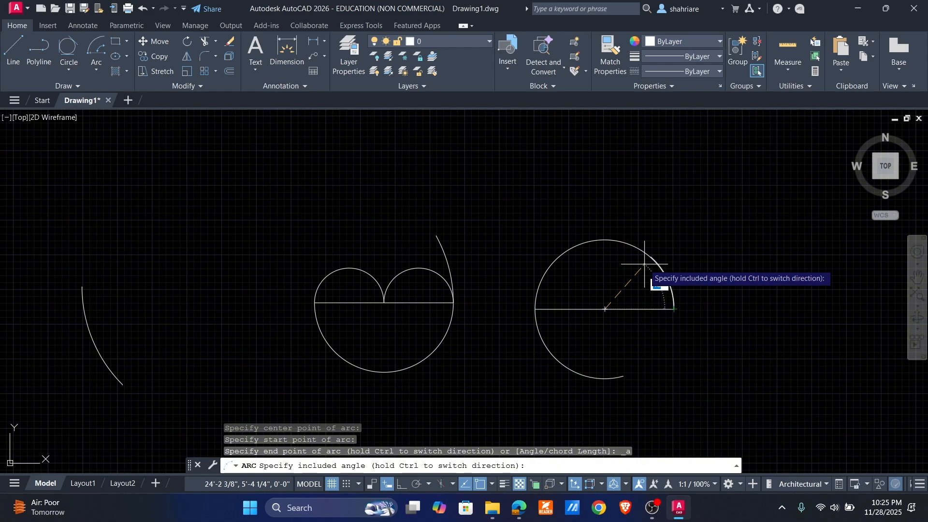
pyautogui.press('Escape')
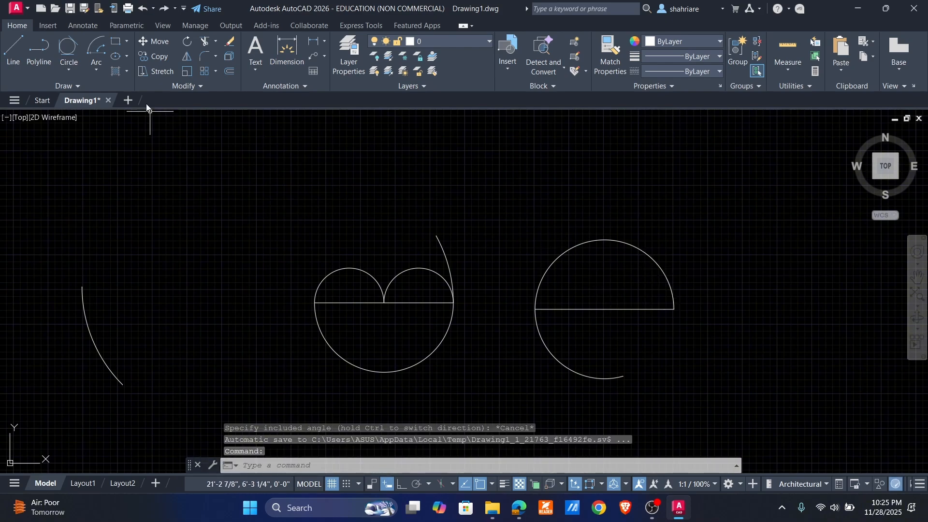
# Step: Draw a Center, Start, Angle arc centred on the same line's midpoint, starting directly above the existing arc, with an included angle of 350°
pyautogui.click(98, 66)
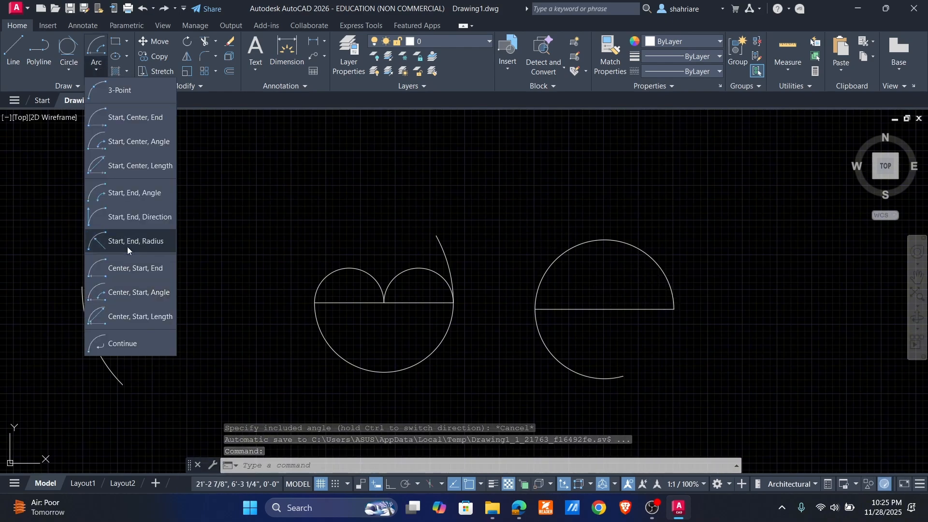
pyautogui.click(141, 298)
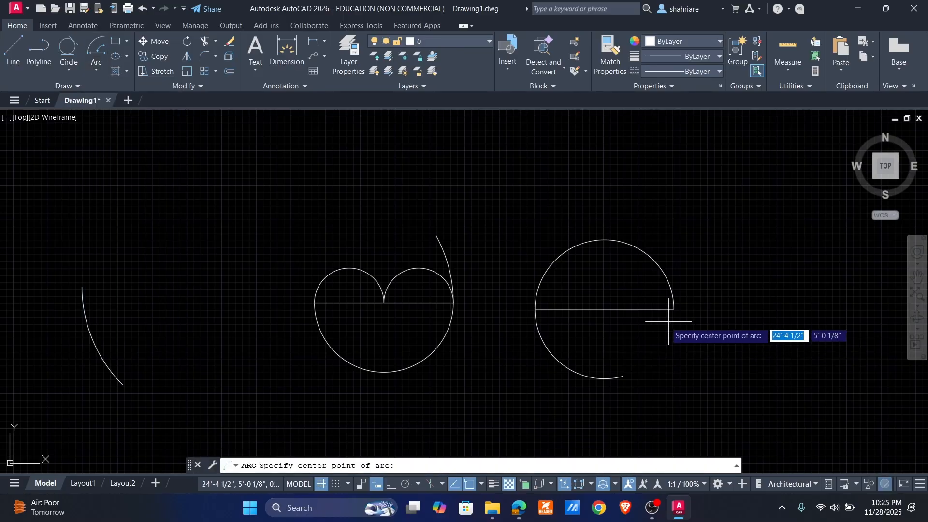
pyautogui.click(605, 308)
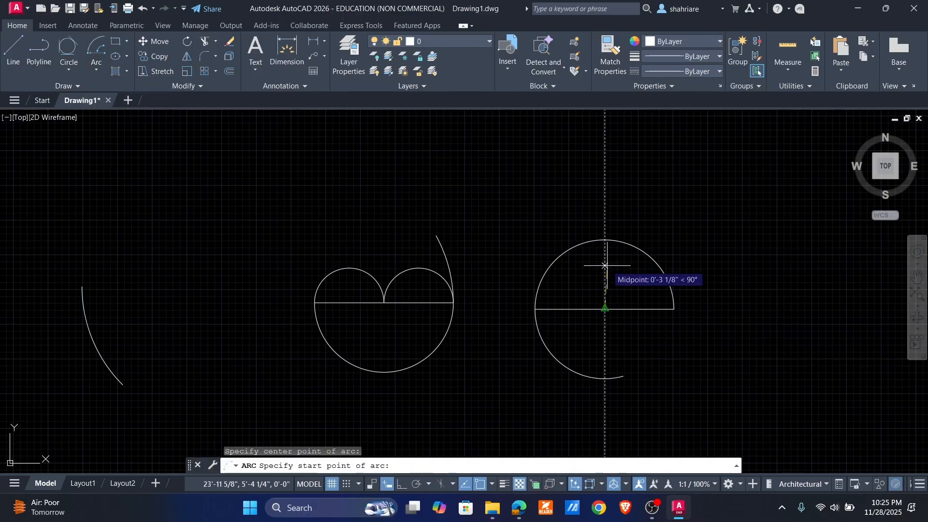
pyautogui.click(606, 221)
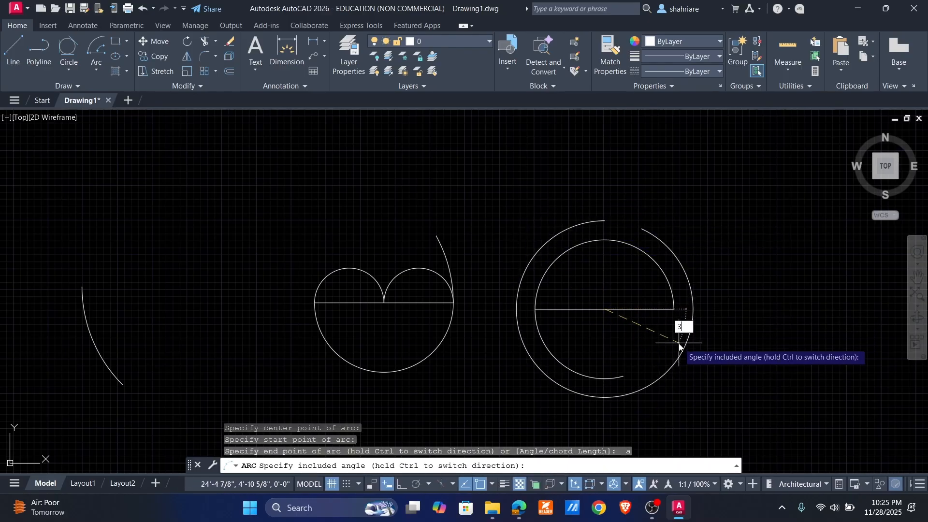
pyautogui.press('Return')
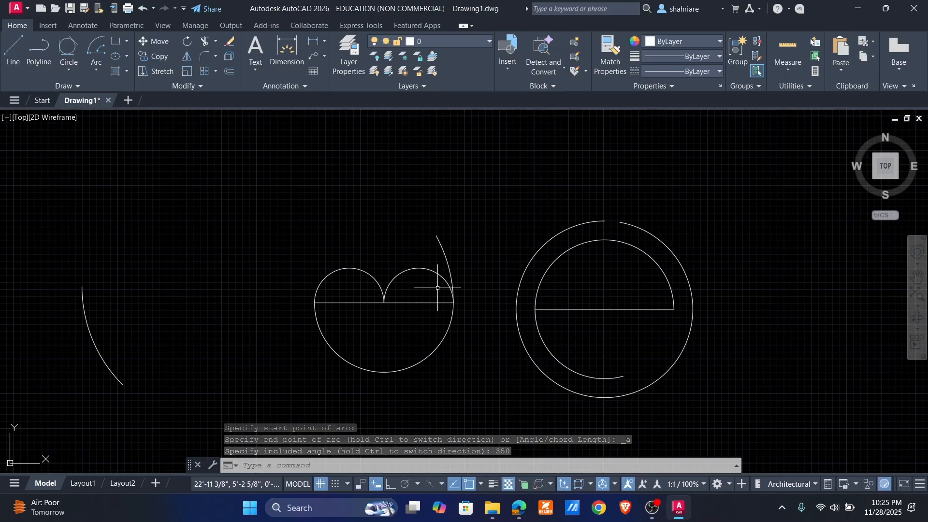
# Step: Draw a Center, Start, Length arc centred on the same midpoint, starting directly above the 350° arc, with a chord length of 12
pyautogui.click(95, 71)
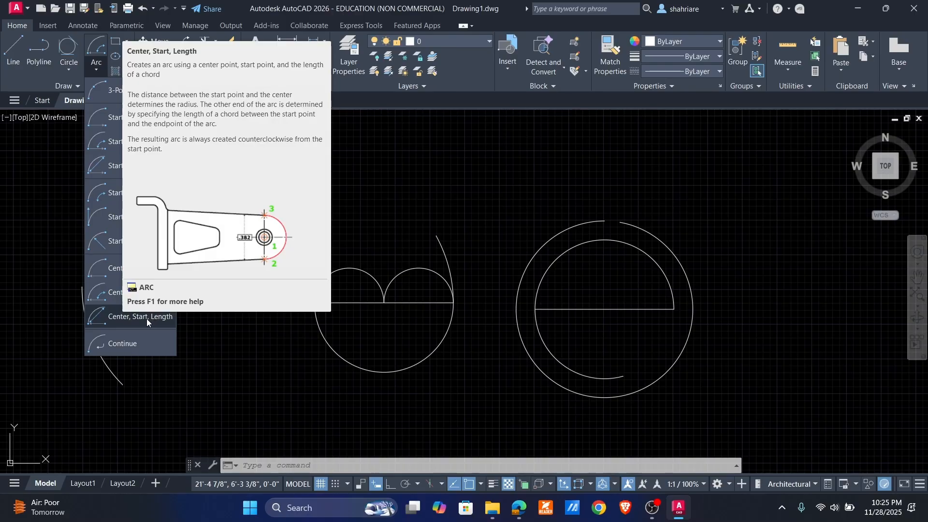
pyautogui.click(134, 318)
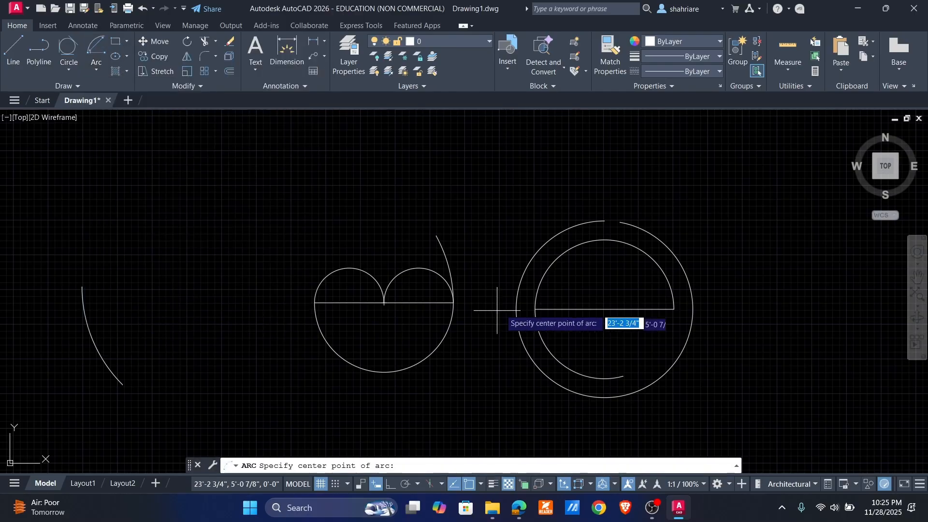
pyautogui.click(605, 308)
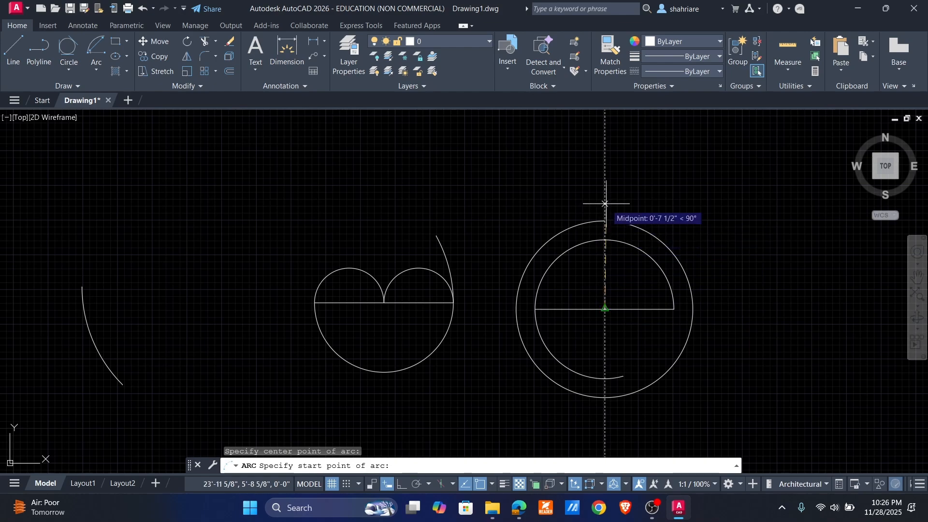
pyautogui.click(605, 188)
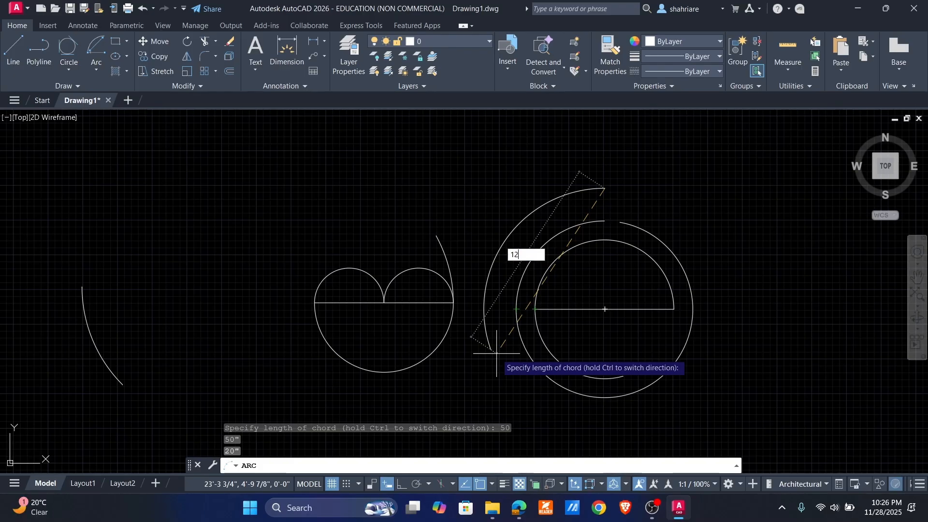
pyautogui.press('Return')
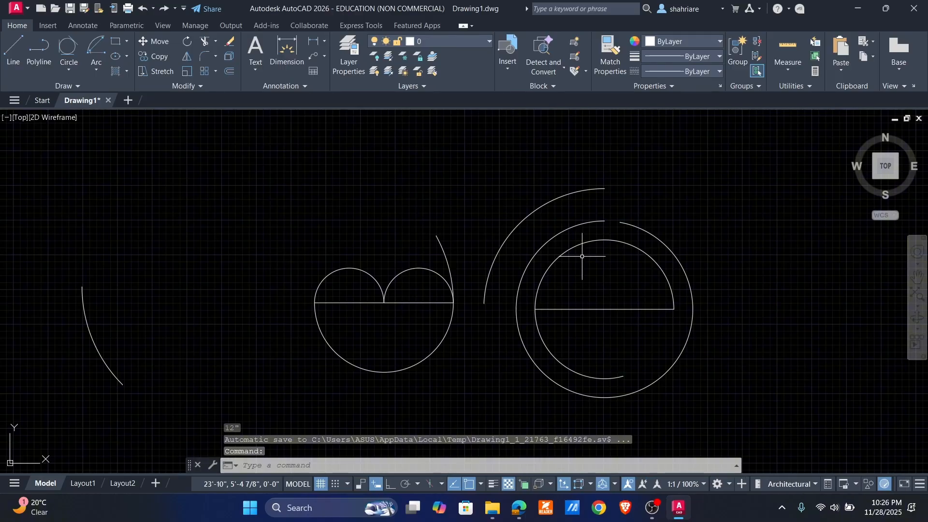
pyautogui.click(596, 190)
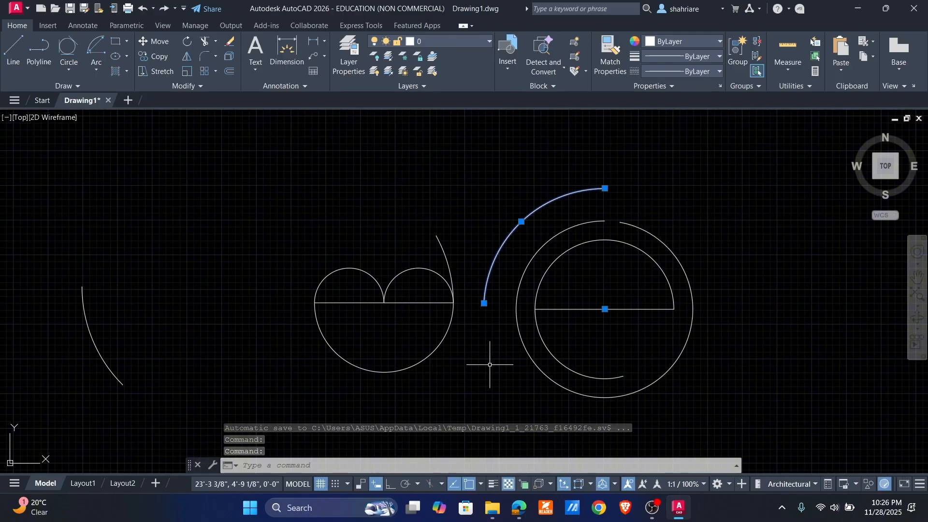
pyautogui.press('Escape')
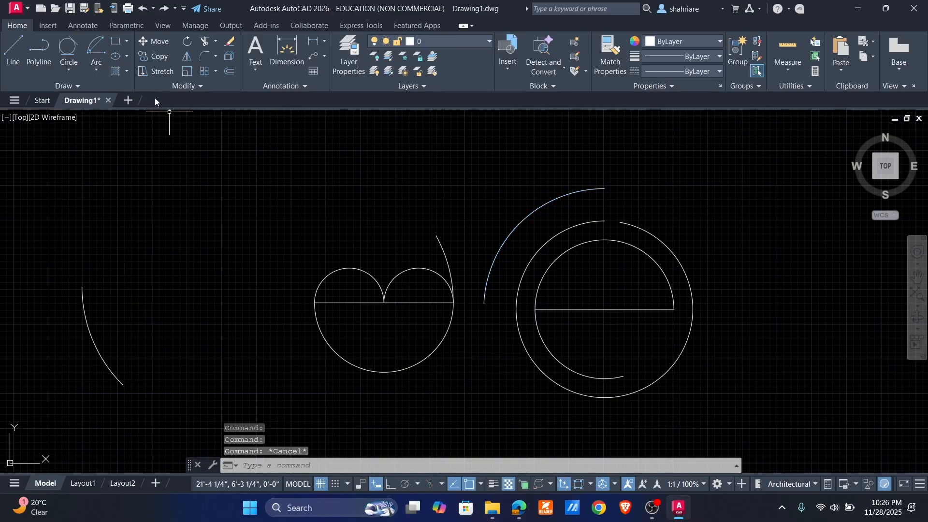
# Step: Continue the chord-length arc tangentially with another arc that sweeps under the joined arcs and ends to their left
pyautogui.click(103, 70)
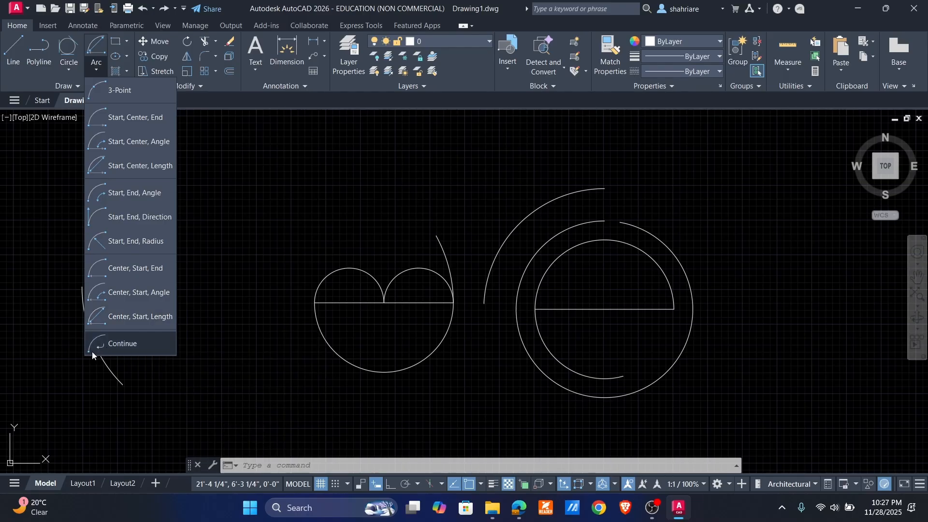
pyautogui.click(110, 350)
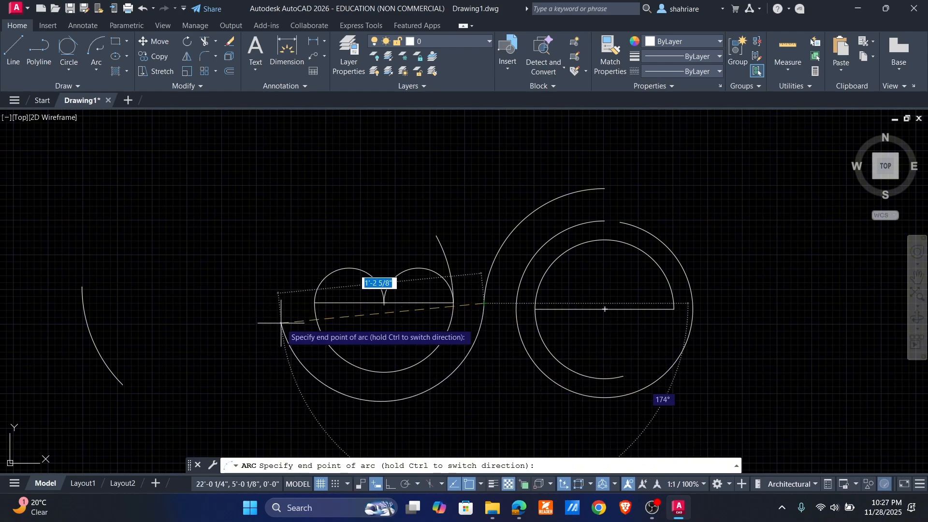
pyautogui.click(288, 325)
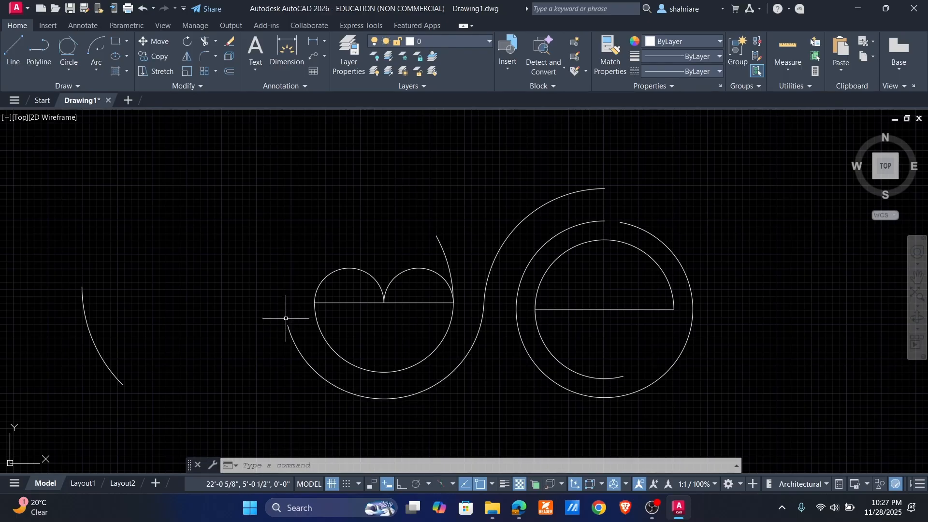
pyautogui.moveTo(495, 271)
pyautogui.mouseDown(button='middle')
pyautogui.moveTo(458, 264)
pyautogui.moveTo(373, 277)
pyautogui.mouseUp(button='middle')
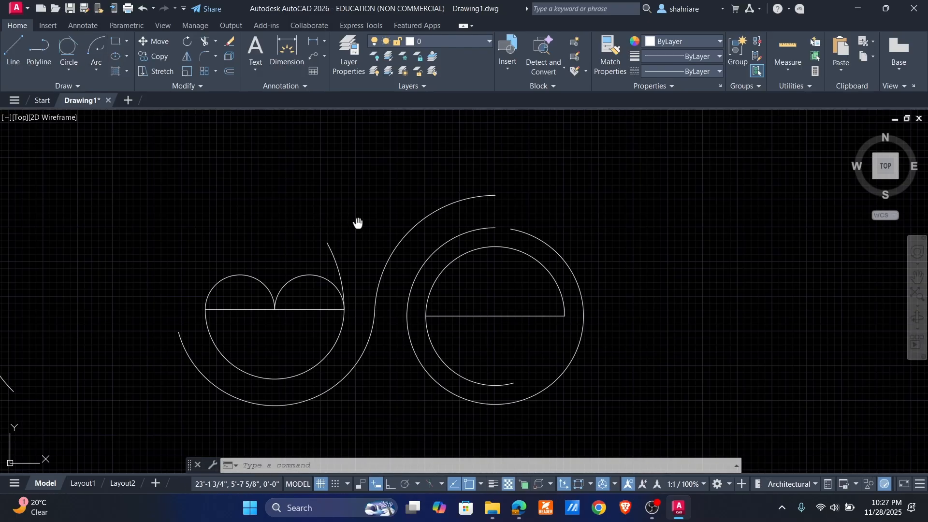
pyautogui.moveTo(357, 221); pyautogui.dragTo(262, 209, button='middle')
pyautogui.click(68, 72)
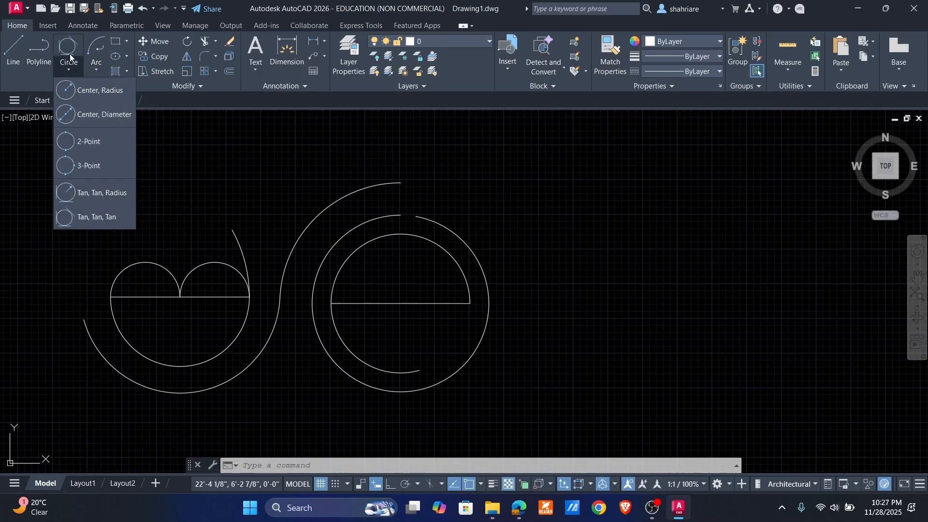
pyautogui.click(95, 72)
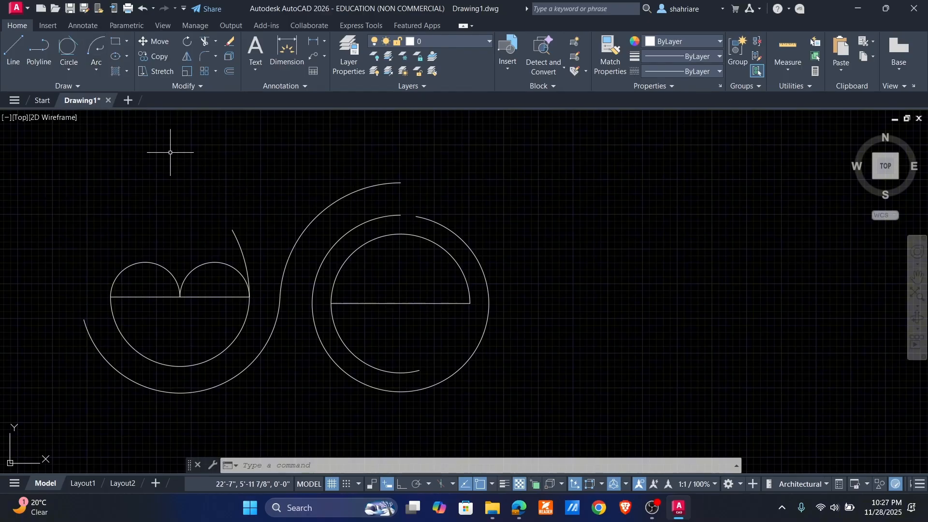
pyautogui.moveTo(481, 265); pyautogui.dragTo(431, 256, button='middle')
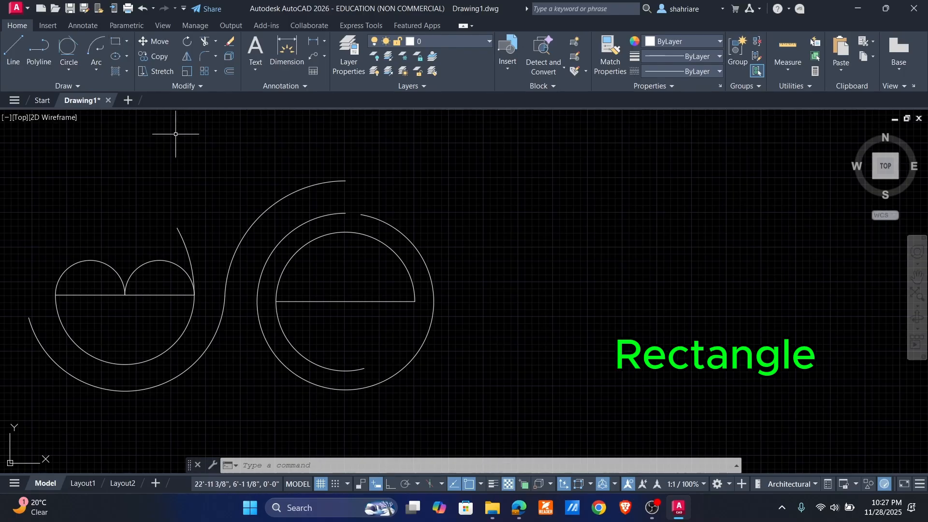
# Step: Draw a three-point arc with the ARC command in the empty area right of the concentric arcs, and undo it
pyautogui.moveTo(403, 235)
pyautogui.mouseDown(button='middle')
pyautogui.moveTo(326, 222)
pyautogui.moveTo(335, 241)
pyautogui.mouseUp(button='middle')
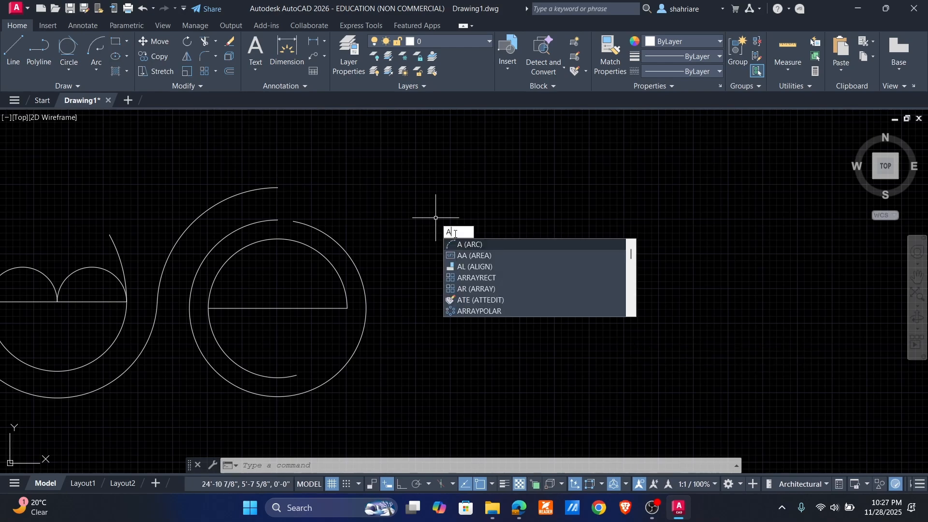
pyautogui.press('Return')
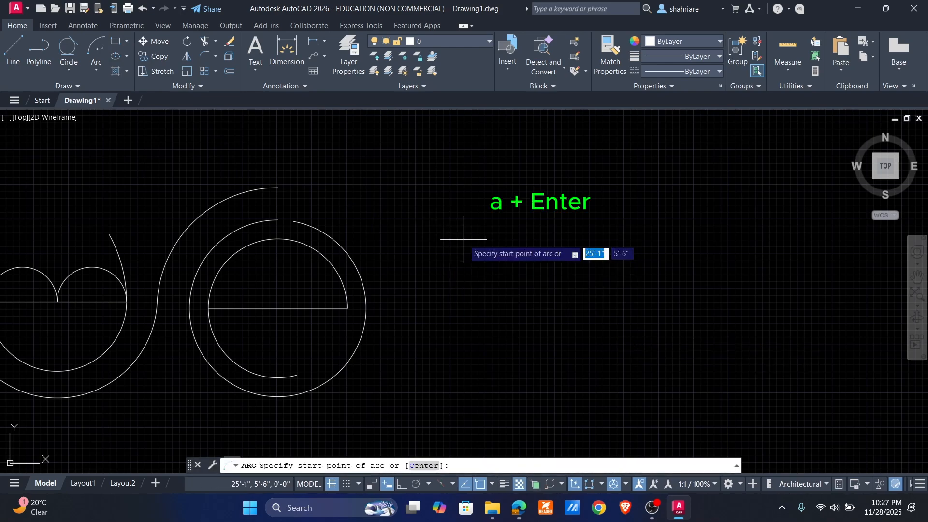
pyautogui.click(419, 226)
pyautogui.click(493, 181)
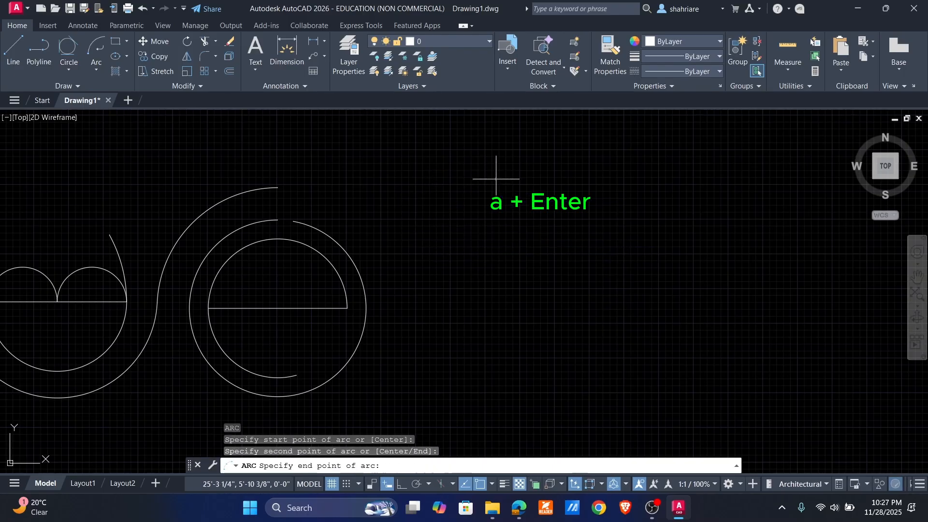
pyautogui.click(620, 247)
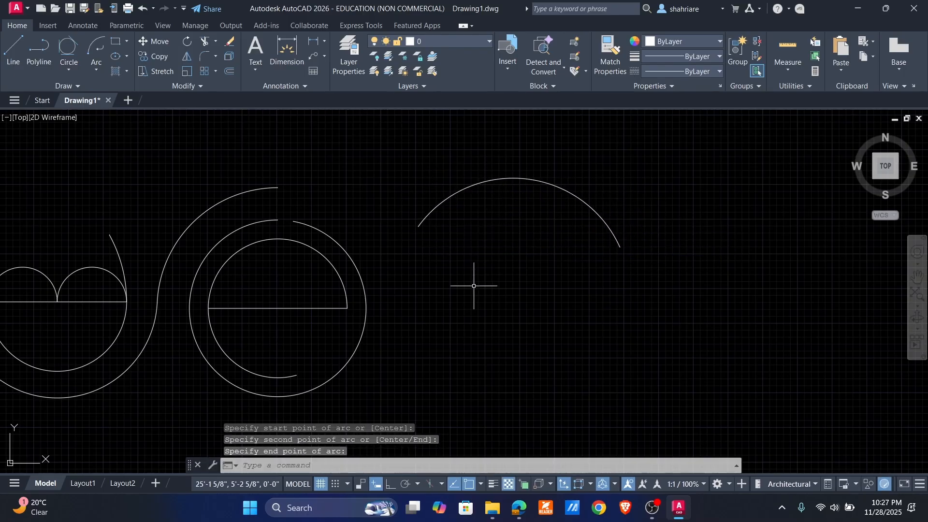
pyautogui.write('u')
pyautogui.press('Return')
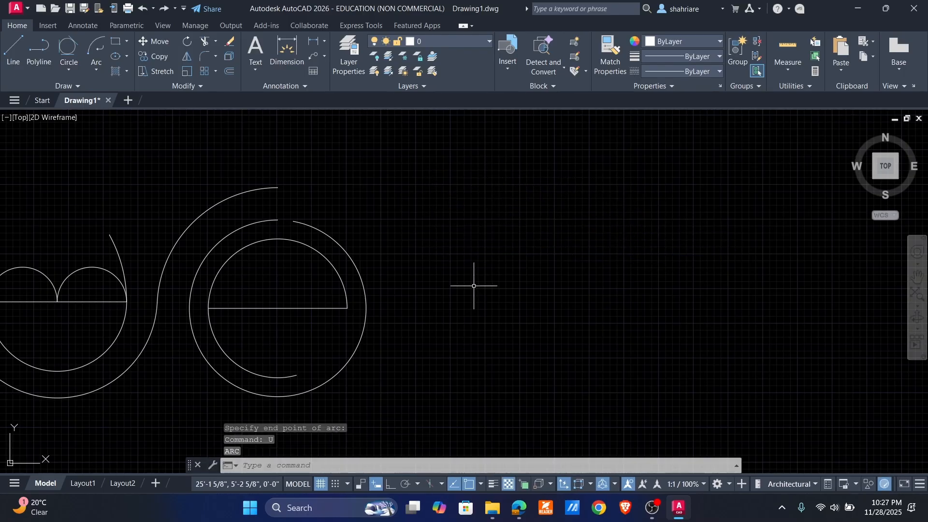
# Step: Draw a freehand rectangle, wider than it is tall, in the empty area right of the concentric arcs by picking two opposite corners
pyautogui.click(121, 42)
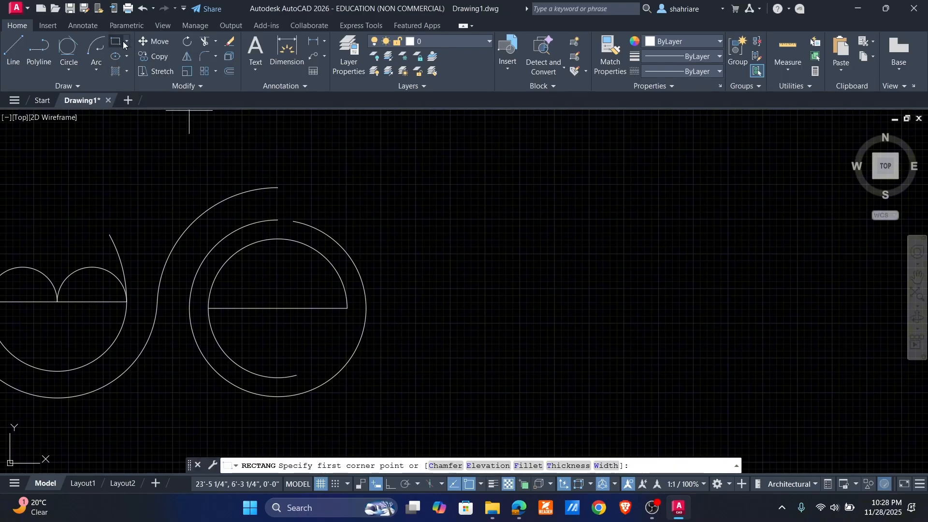
pyautogui.click(127, 42)
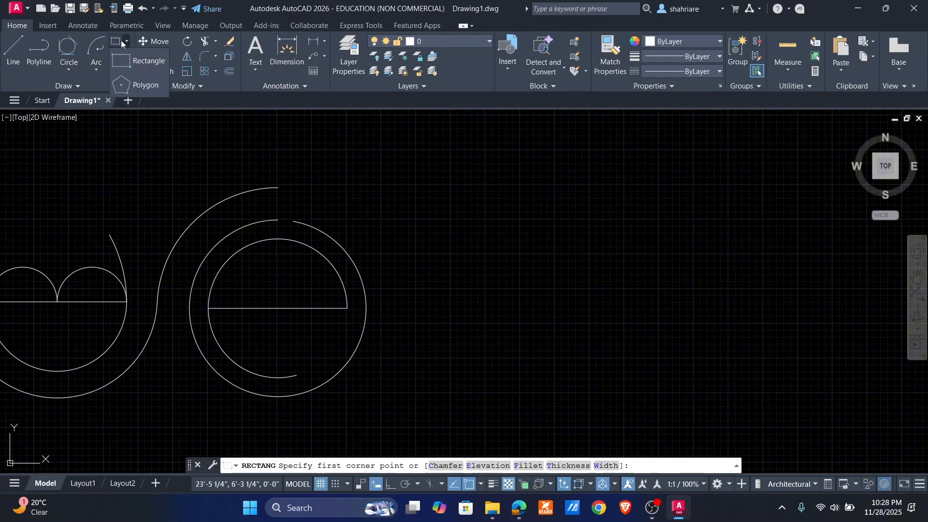
pyautogui.click(121, 41)
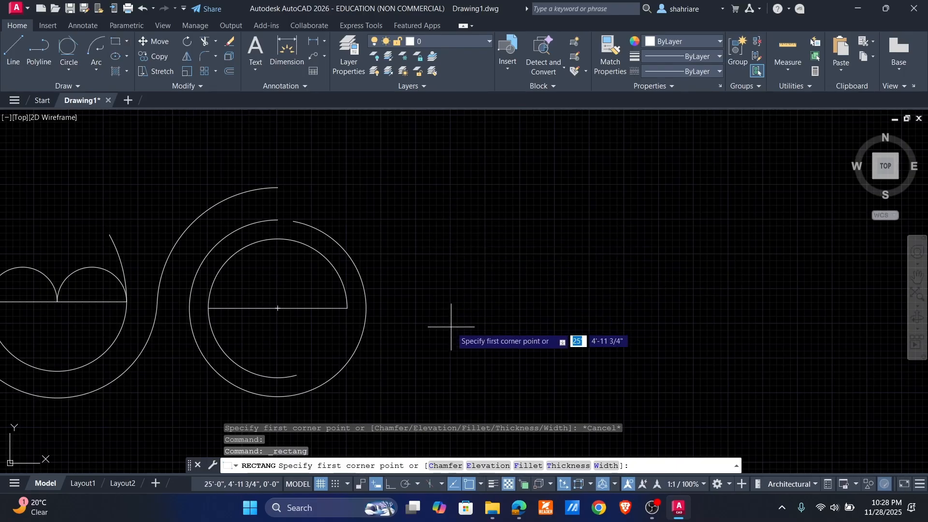
pyautogui.click(445, 380)
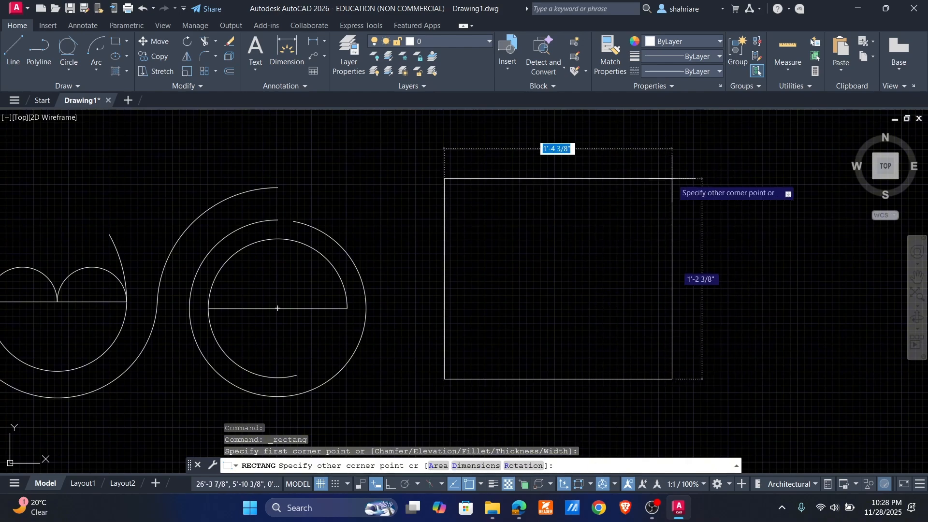
pyautogui.click(706, 181)
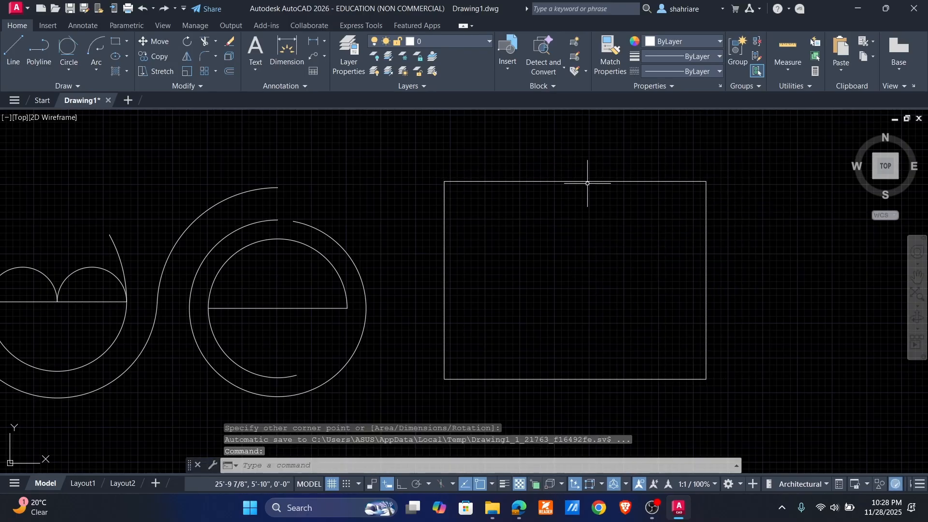
pyautogui.click(617, 183)
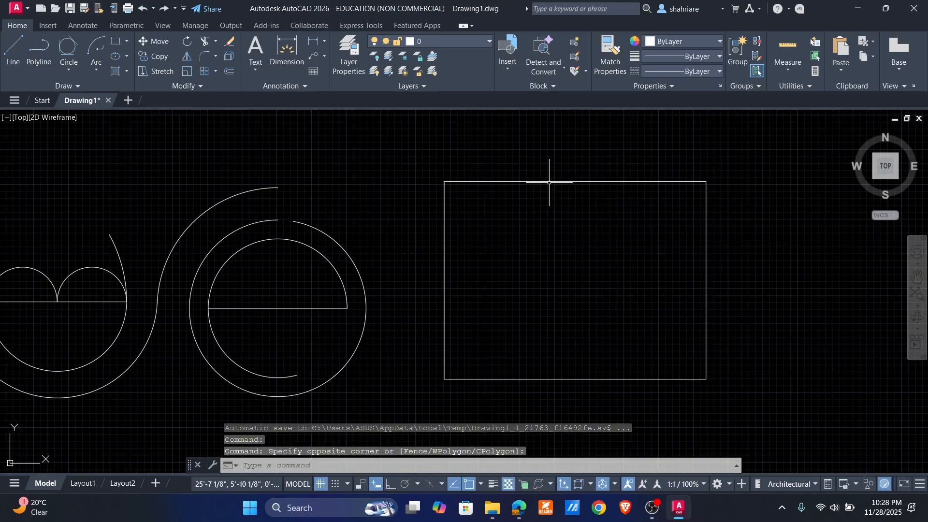
pyautogui.click(549, 182)
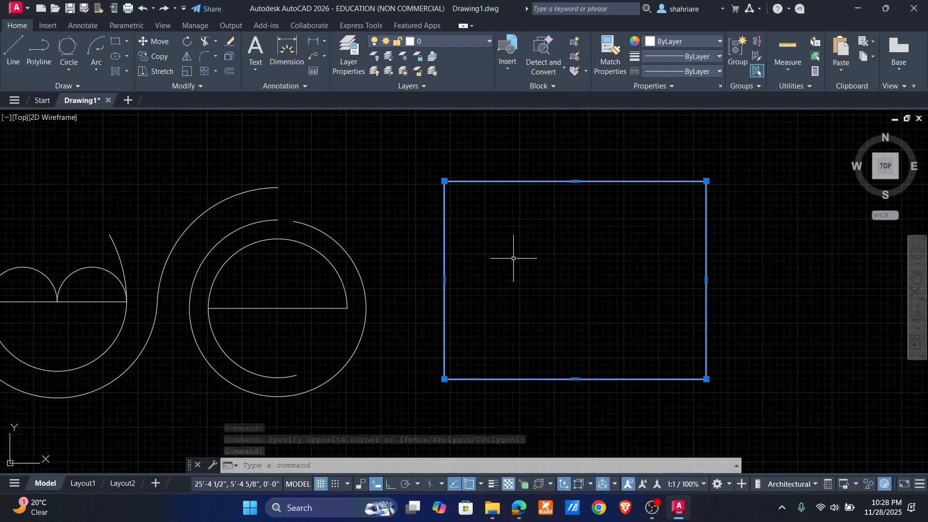
pyautogui.press('Escape')
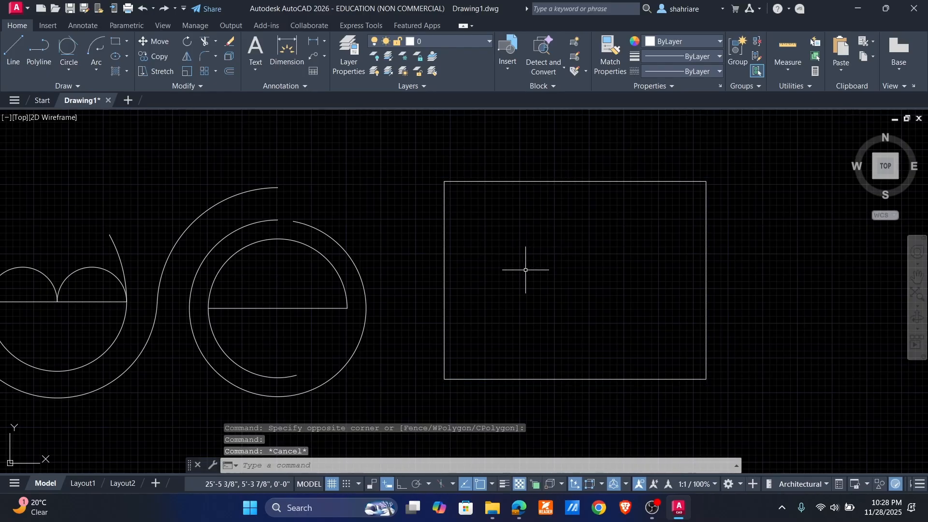
# Step: Begin a second rectangle with its first corner at the relative coordinates @5,-20
pyautogui.write('re')
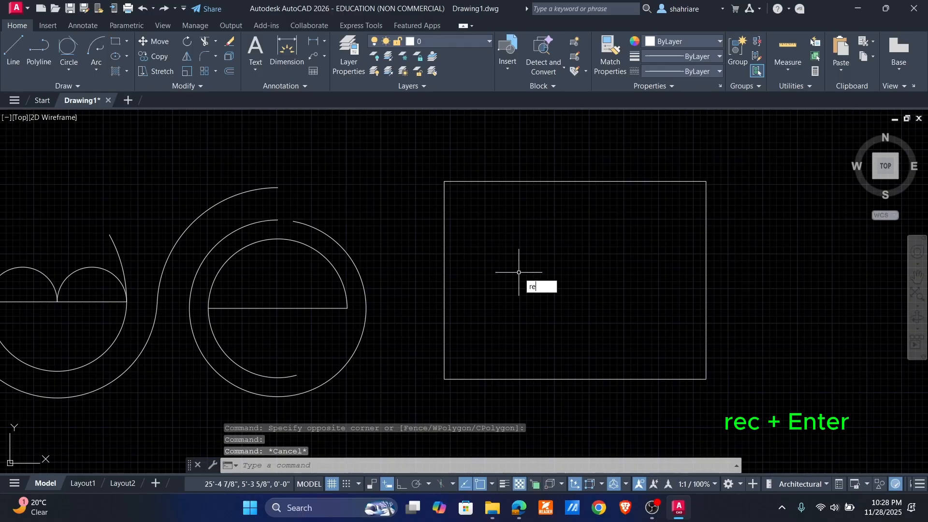
pyautogui.write('c')
pyautogui.press('Return')
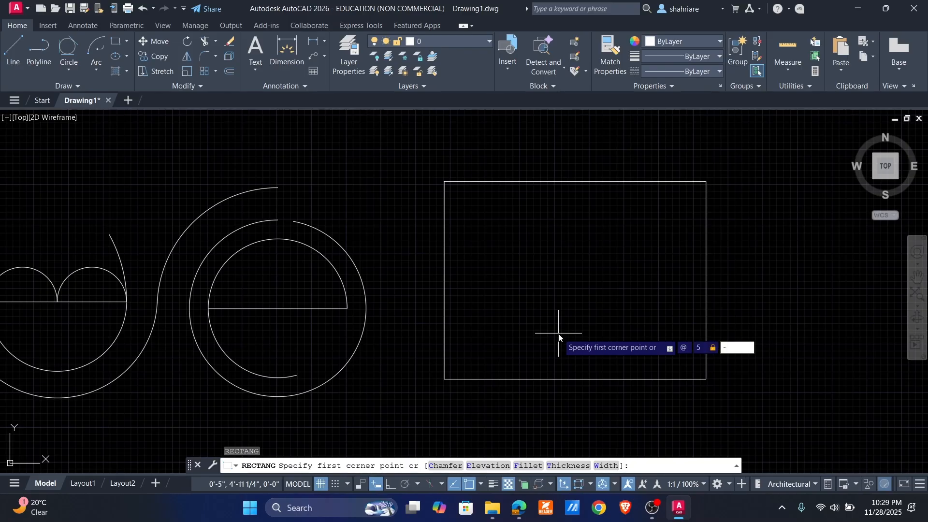
pyautogui.press('Return')
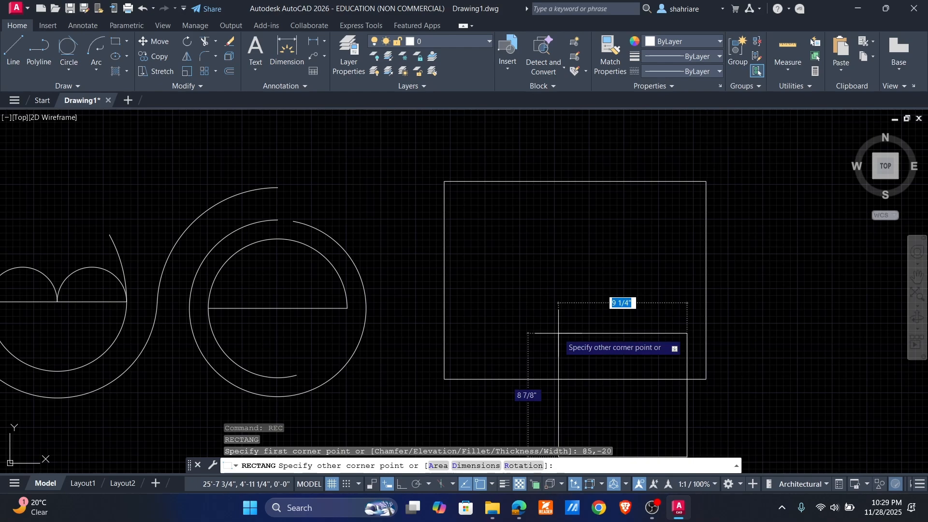
pyautogui.moveTo(769, 265); pyautogui.dragTo(535, 197, button='middle')
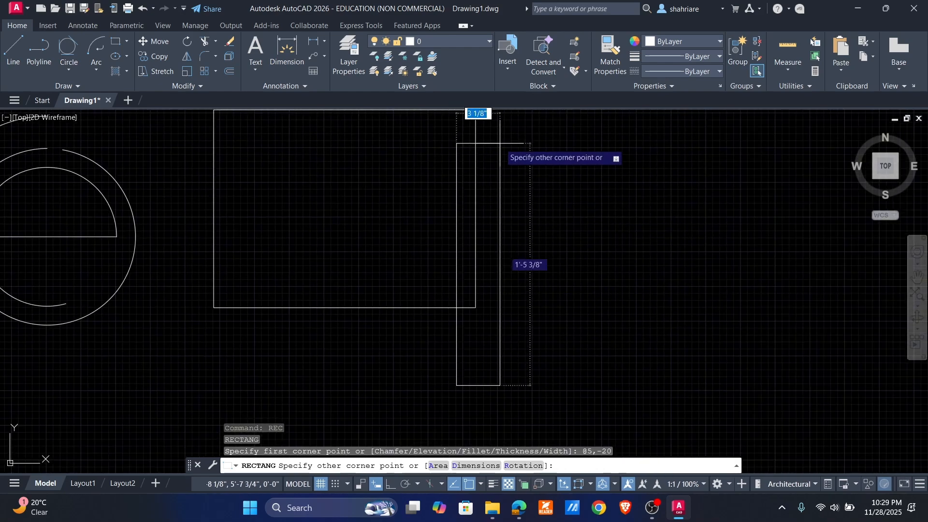
pyautogui.moveTo(477, 110); pyautogui.dragTo(468, 172, button='middle')
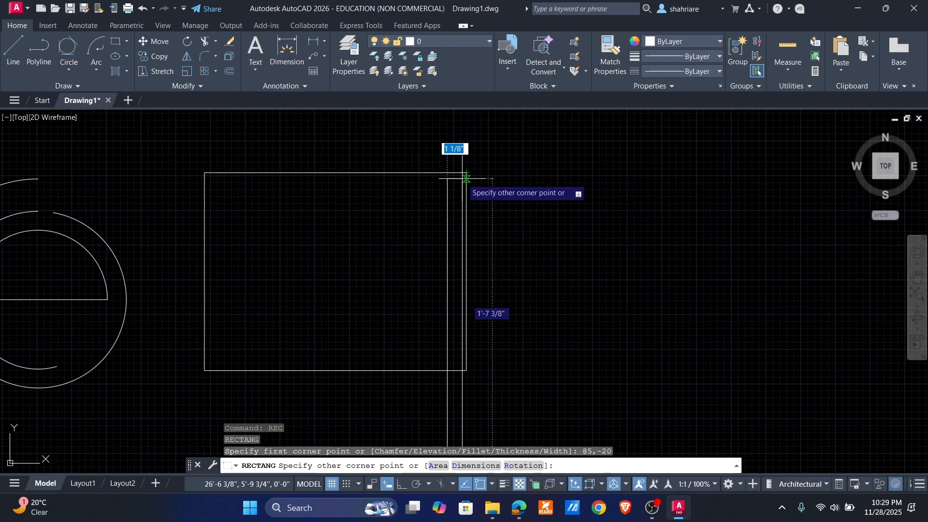
pyautogui.scroll(-2, 464, 203)
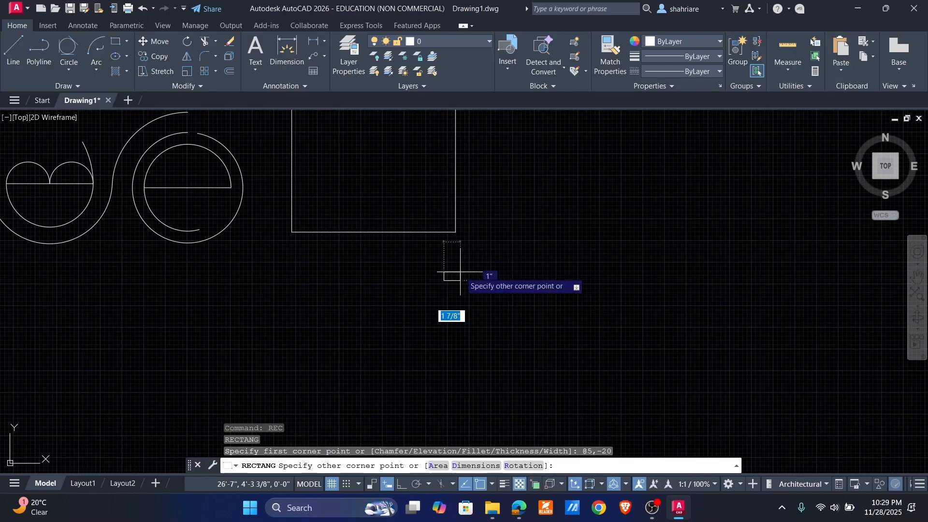
pyautogui.moveTo(488, 261); pyautogui.dragTo(485, 314, button='middle')
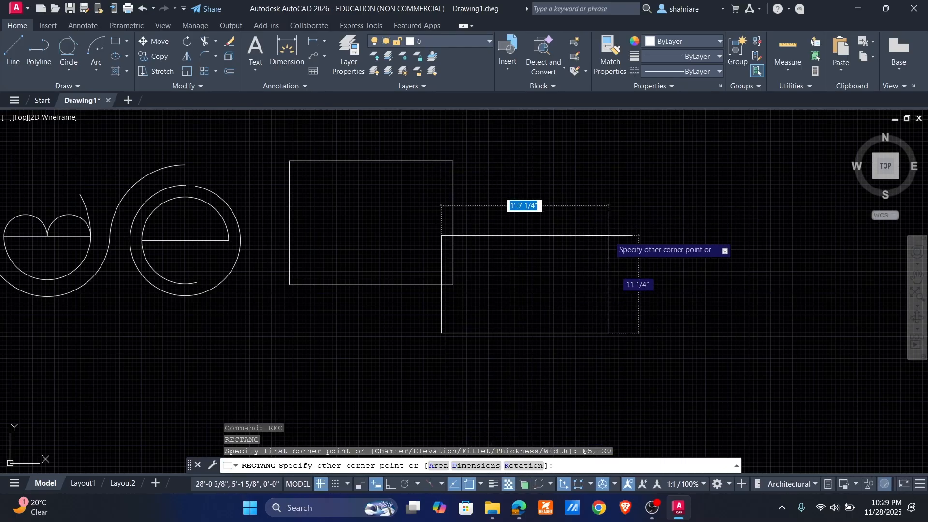
# Step: Complete the rectangle with the Dimensions option, using length 20 and width 10 and placing it up and to the right of its first corner
pyautogui.write('d')
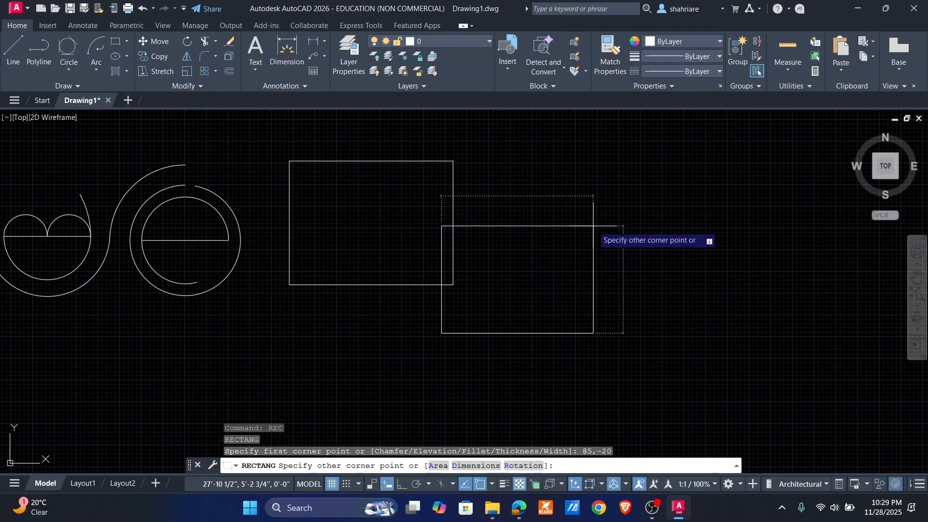
pyautogui.press('Return')
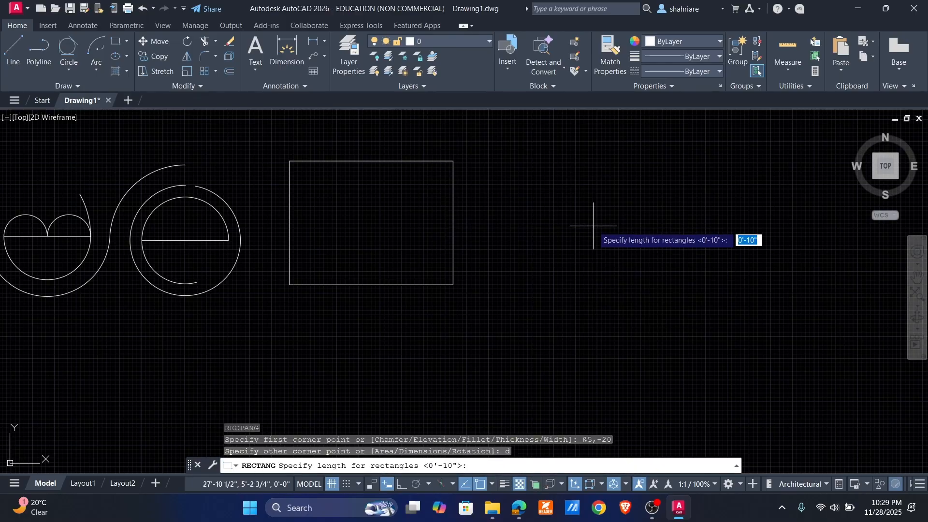
pyautogui.write('20')
pyautogui.press('Return')
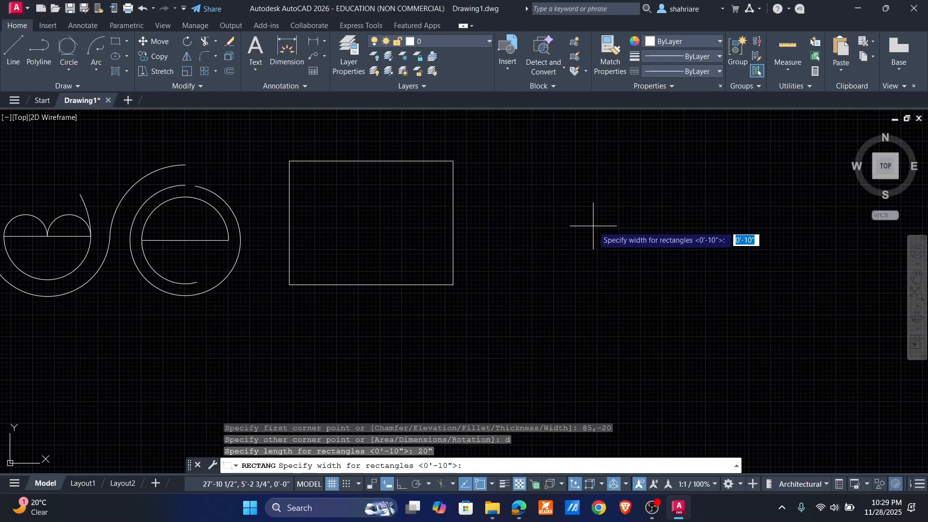
pyautogui.write('10')
pyautogui.press('Return')
pyautogui.click(745, 284)
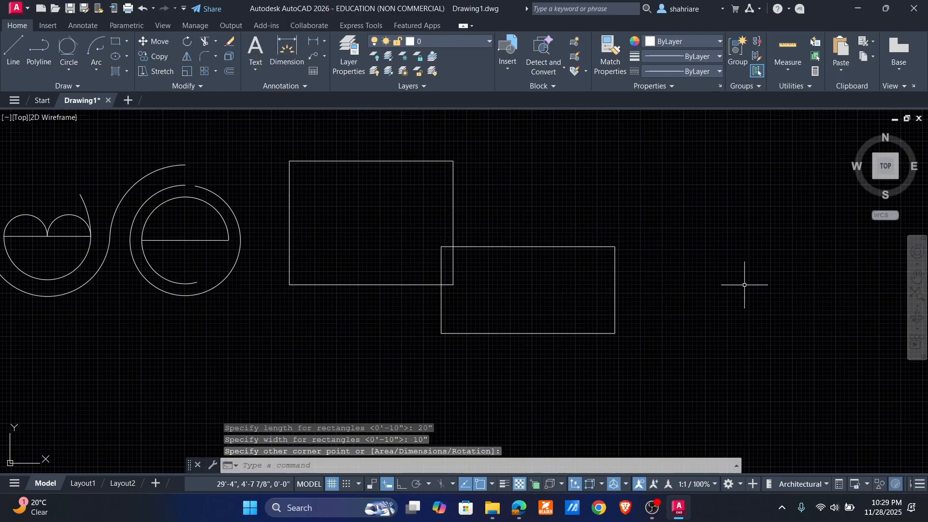
pyautogui.click(441, 306)
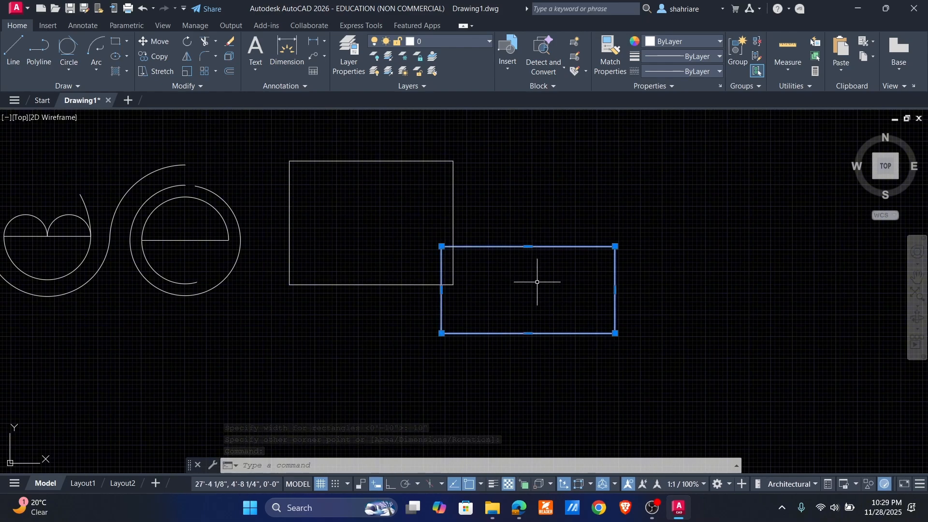
pyautogui.press('Escape')
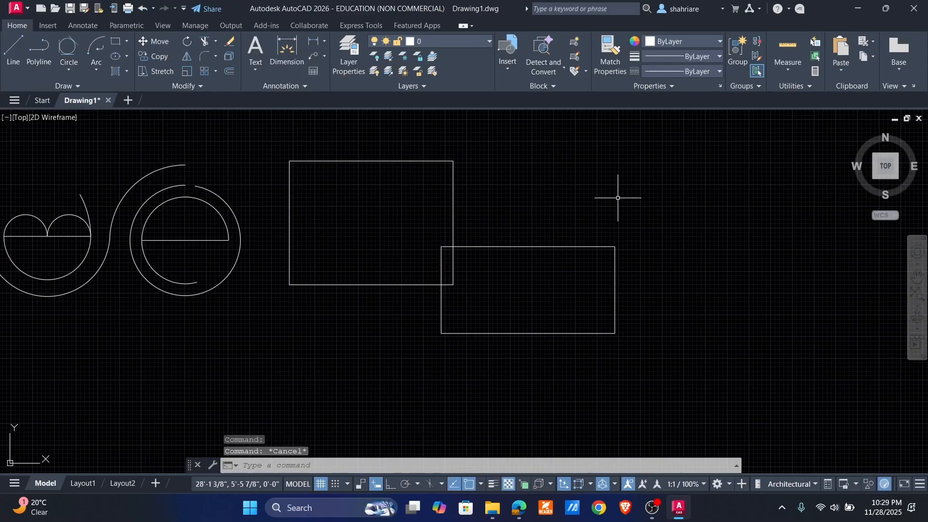
pyautogui.write('rec')
pyautogui.press('Return')
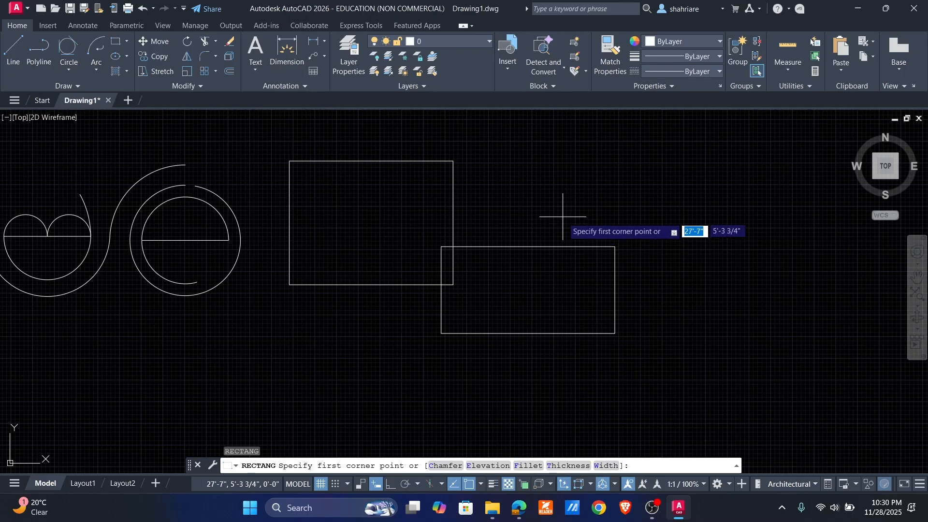
pyautogui.write('10')
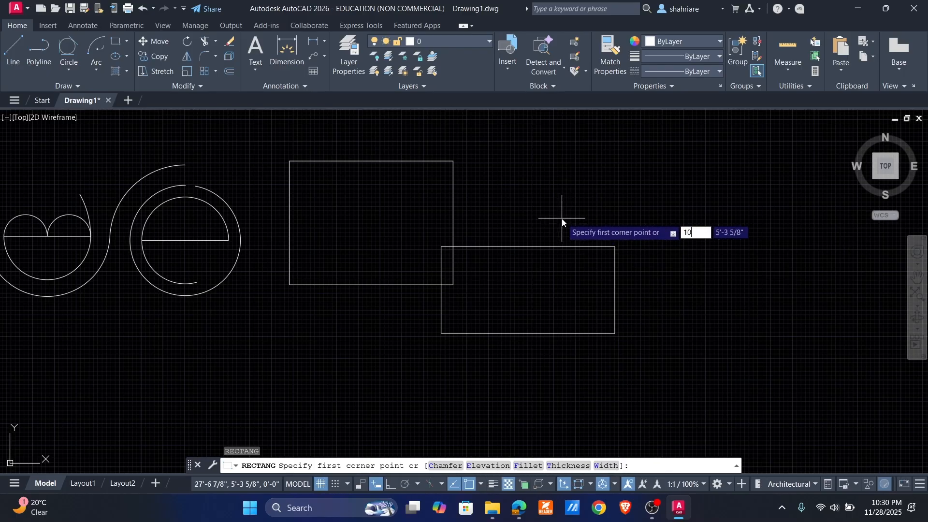
pyautogui.press('Tab')
pyautogui.write('1')
pyautogui.press('BackSpace')
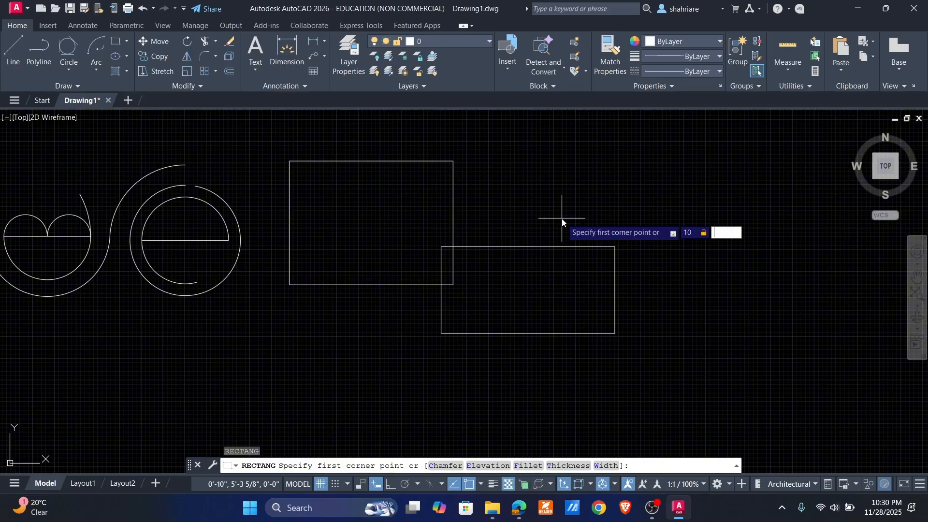
pyautogui.write('u')
pyautogui.press('Escape')
pyautogui.write('re')
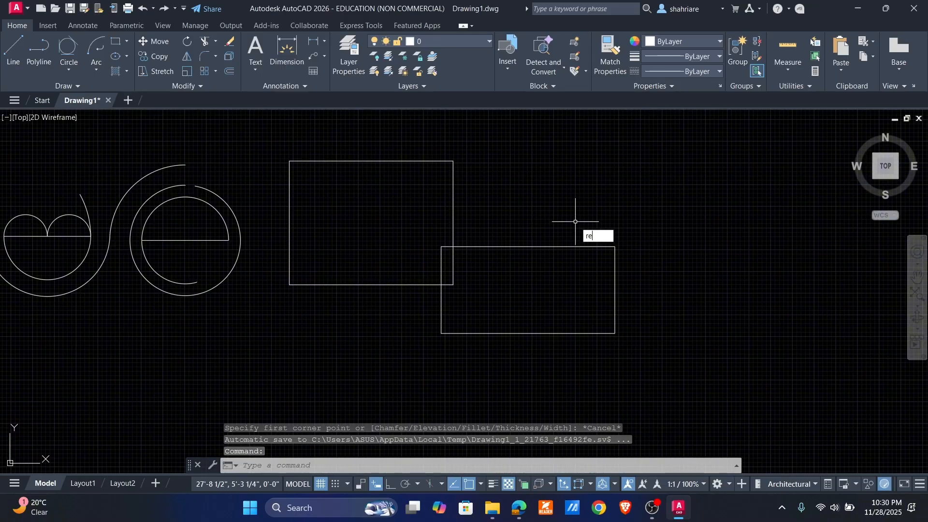
pyautogui.write('c')
pyautogui.press('Return')
pyautogui.write('@')
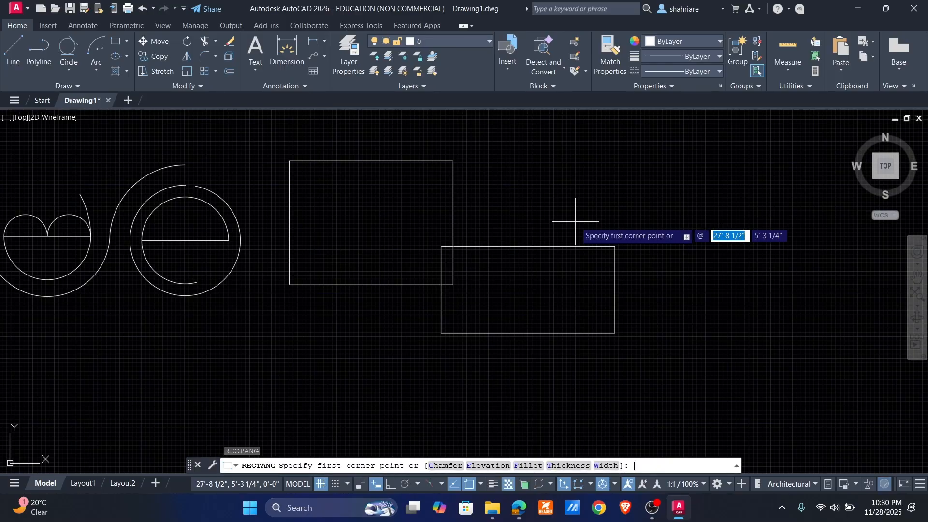
pyautogui.write('10,10')
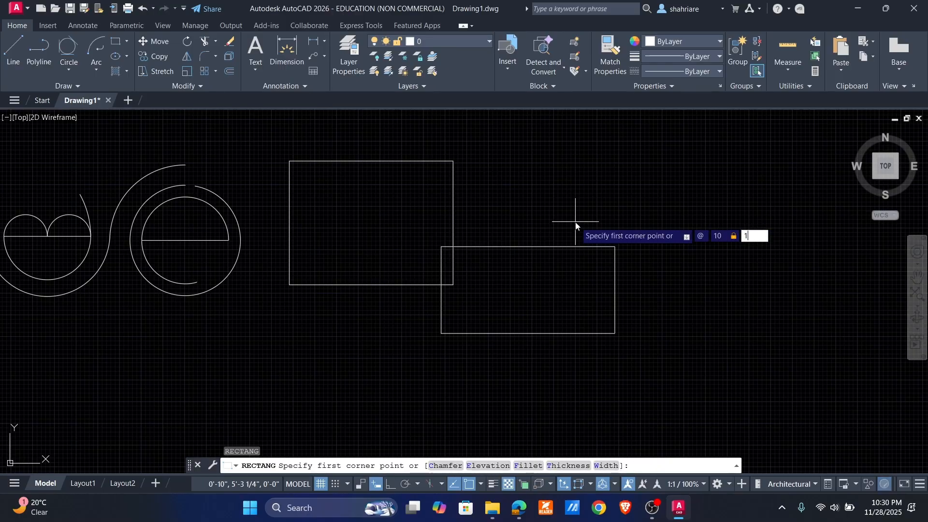
pyautogui.press('Return')
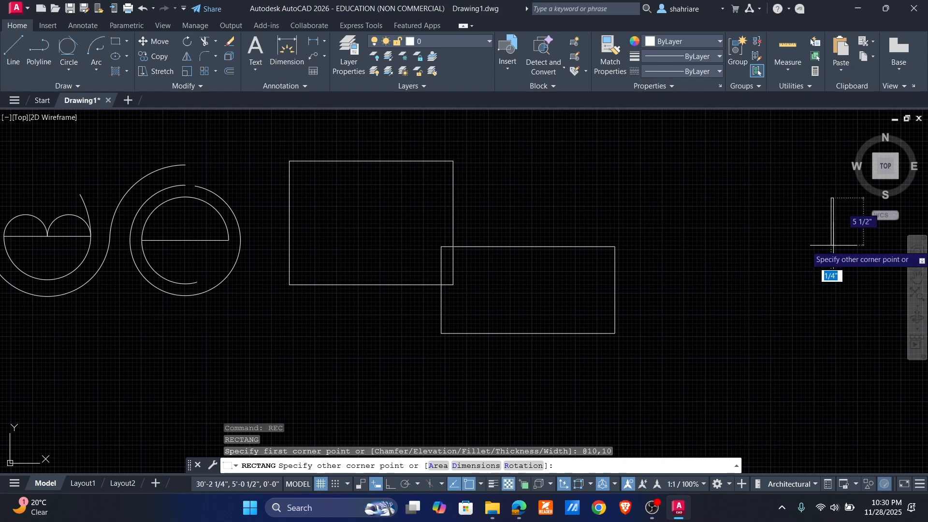
pyautogui.moveTo(803, 244); pyautogui.dragTo(559, 280, button='middle')
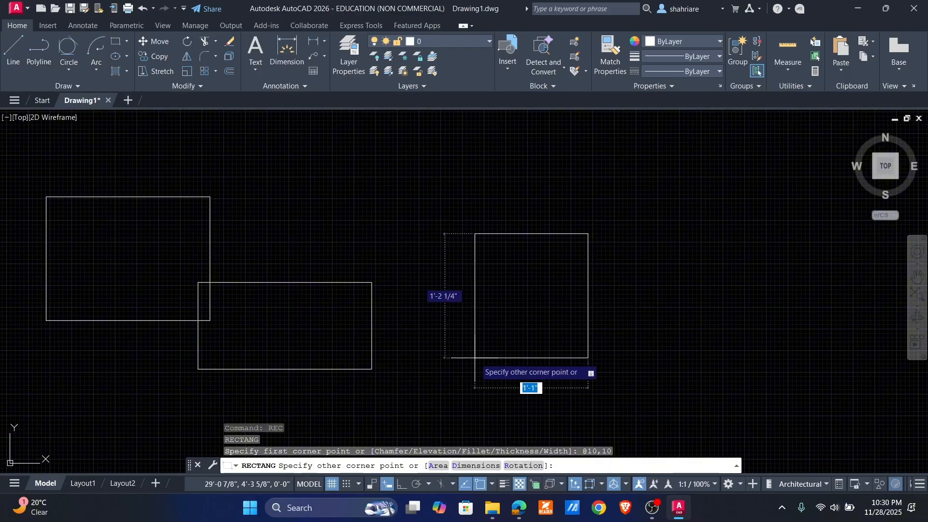
# Step: Complete the rectangle with the Area option, using an area of 100 square inches calculated from a length of 10, and select it
pyautogui.write('a')
pyautogui.press('Return')
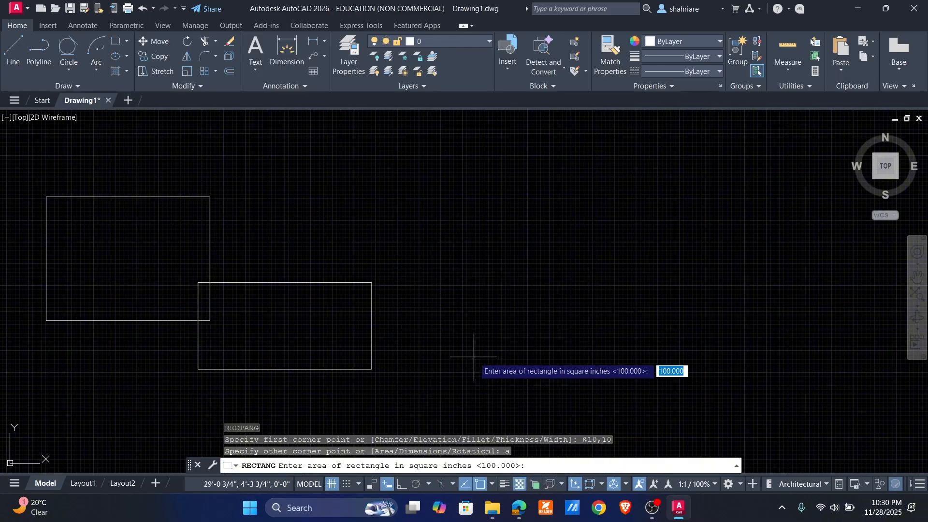
pyautogui.write('100')
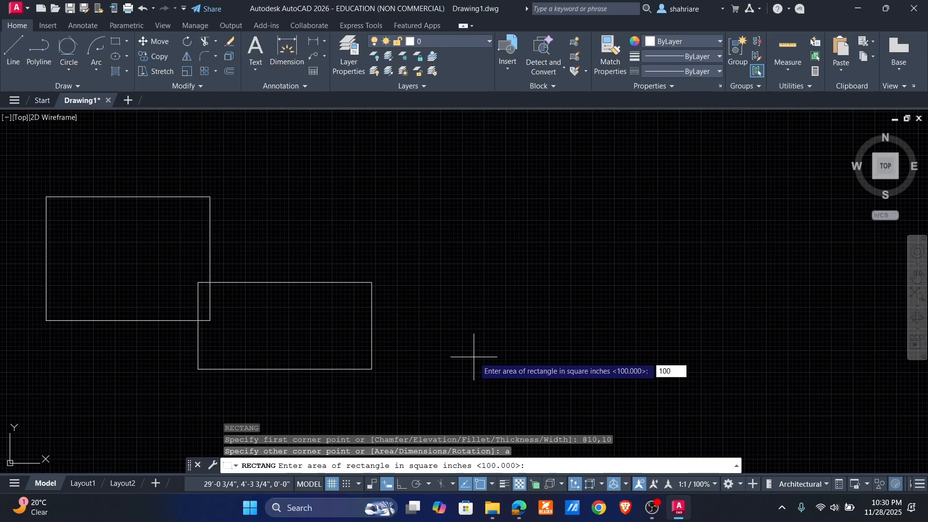
pyautogui.press('Return')
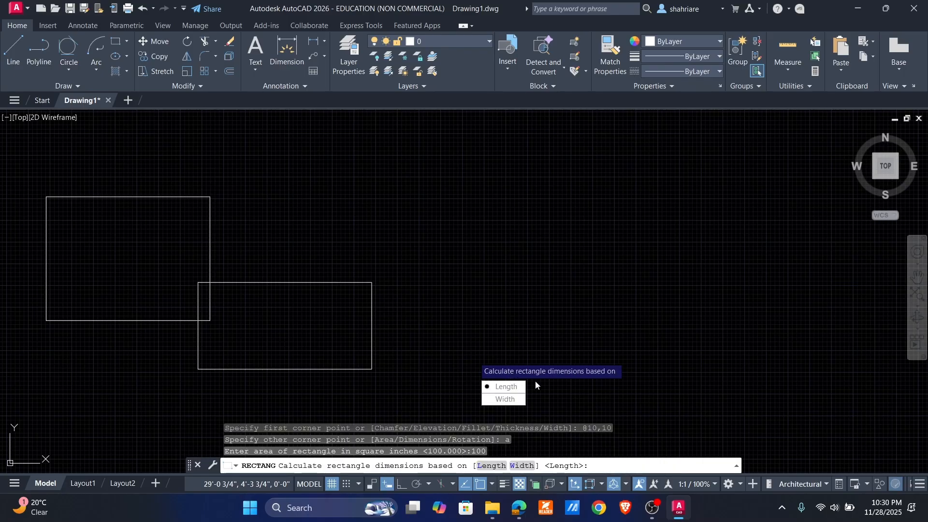
pyautogui.click(505, 387)
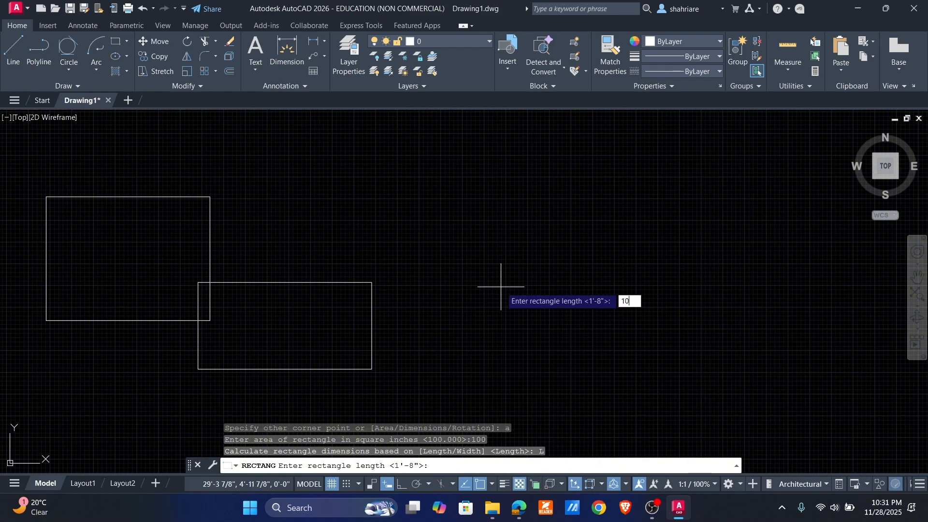
pyautogui.write('10')
pyautogui.press('Return')
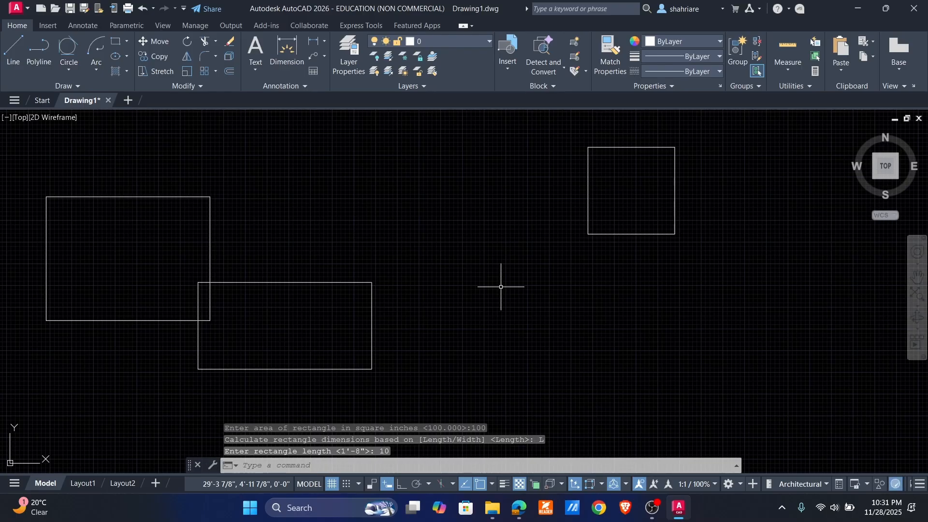
pyautogui.click(626, 148)
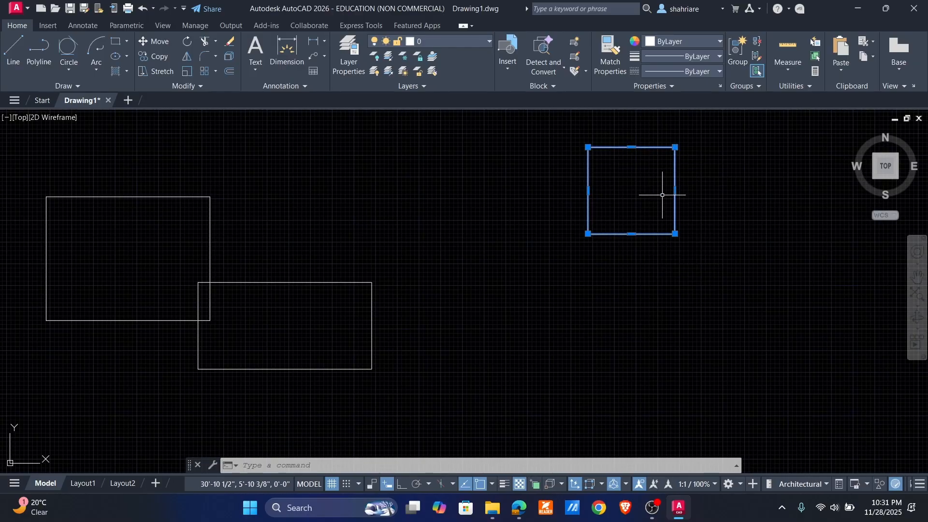
# Step: Draw a rectangle below the small square using the Dimensions option, with length 30" and width 20", placed up and to the right of its first corner
pyautogui.moveTo(564, 215); pyautogui.dragTo(507, 237, button='middle')
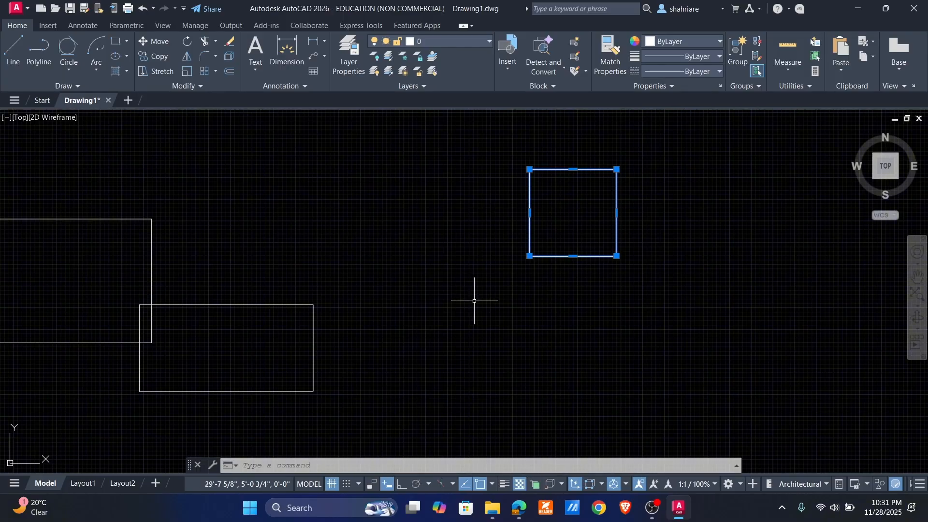
pyautogui.write('rec')
pyautogui.press('Return')
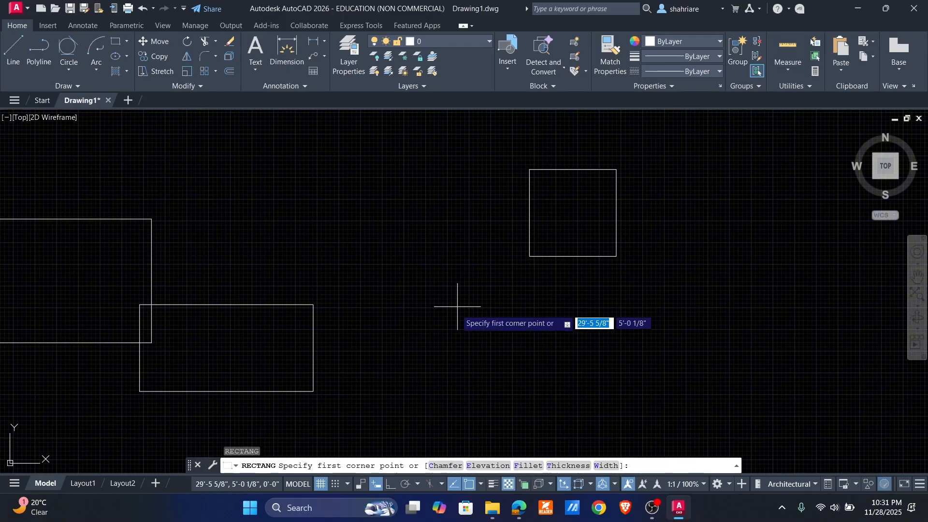
pyautogui.click(364, 379)
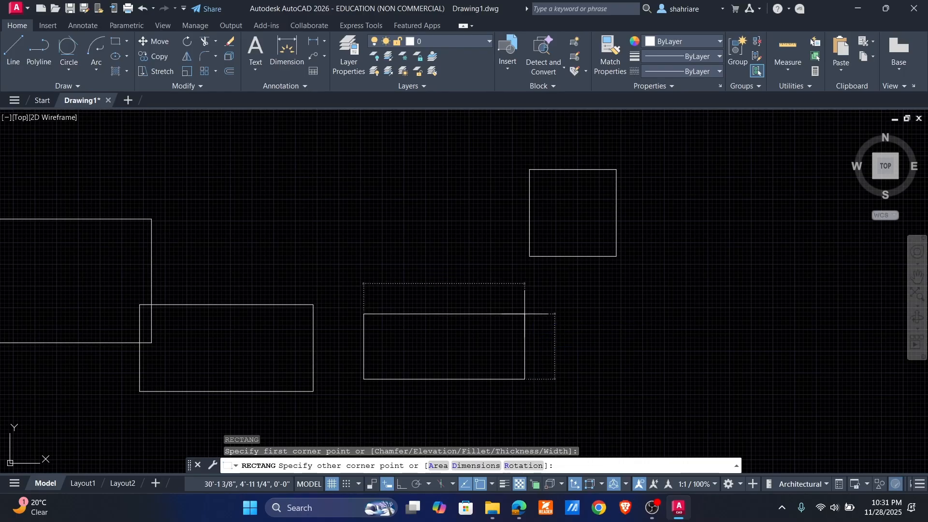
pyautogui.write('d')
pyautogui.press('Return')
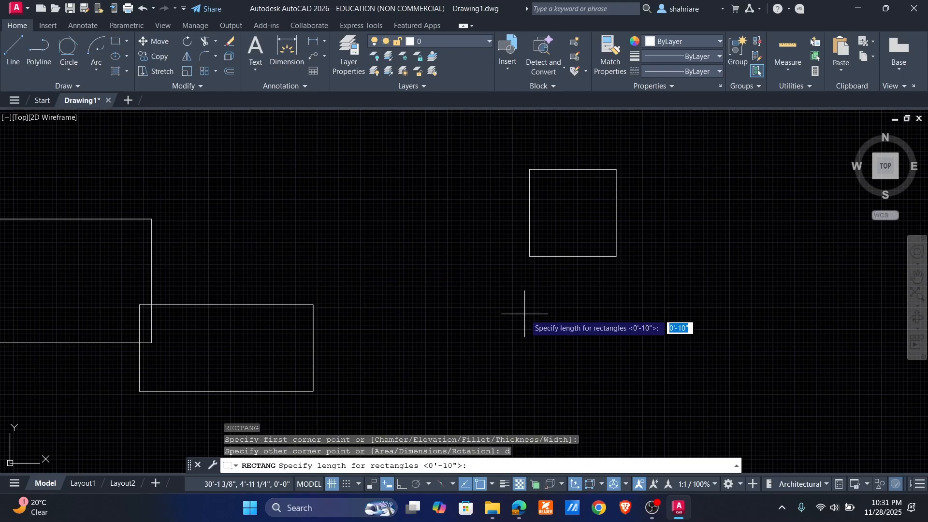
pyautogui.write('30"')
pyautogui.press('Return')
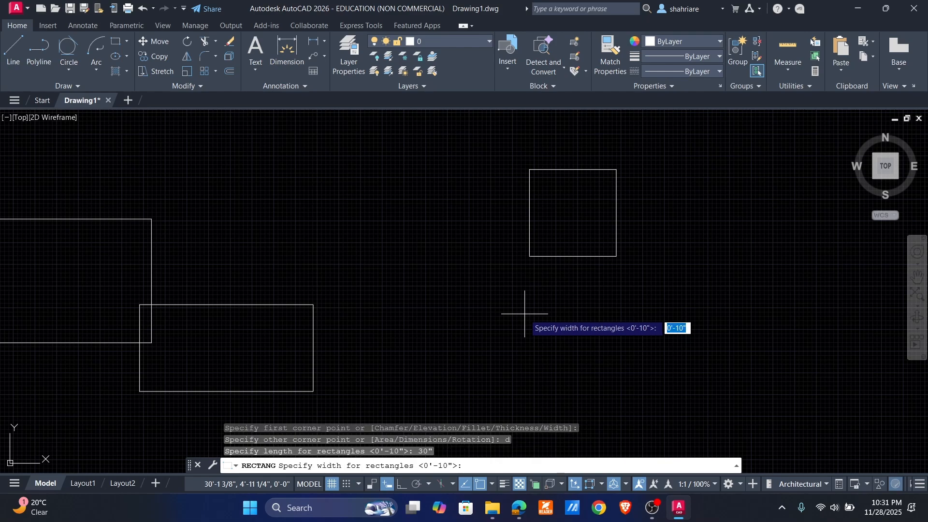
pyautogui.write('20')
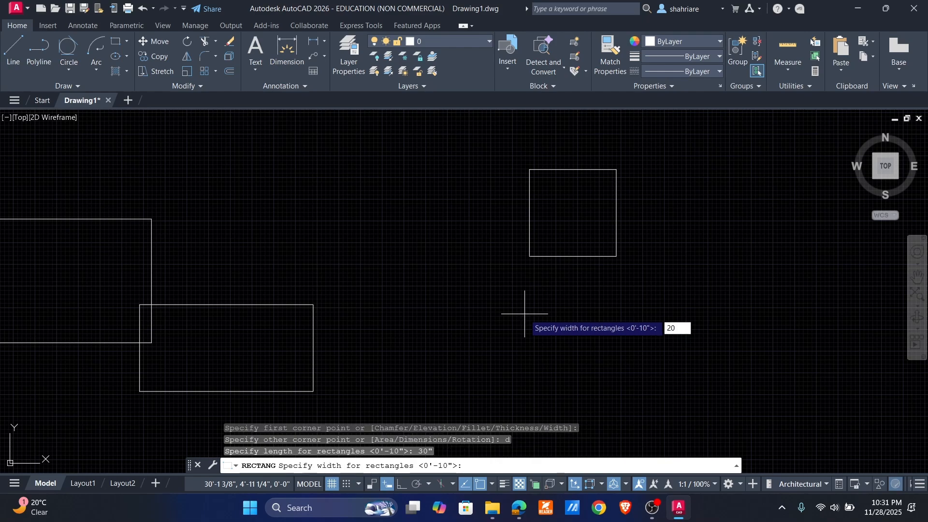
pyautogui.write('"')
pyautogui.press('Return')
pyautogui.click(709, 296)
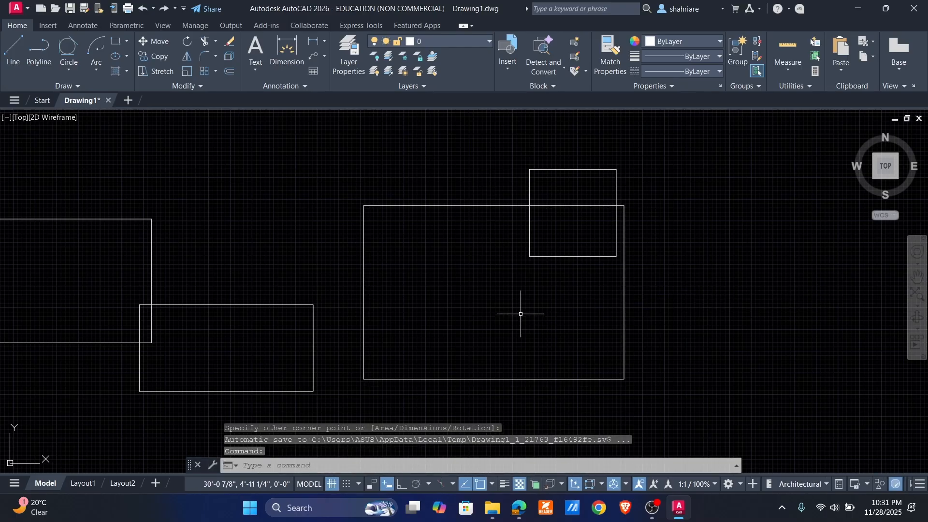
# Step: Review all the practice shapes drawn so far, from the circles and arcs to the rectangles
pyautogui.scroll(-4, 521, 314)
pyautogui.scroll(2, 474, 332)
pyautogui.moveTo(284, 246); pyautogui.dragTo(586, 311, button='middle')
pyautogui.scroll(-2, 586, 311)
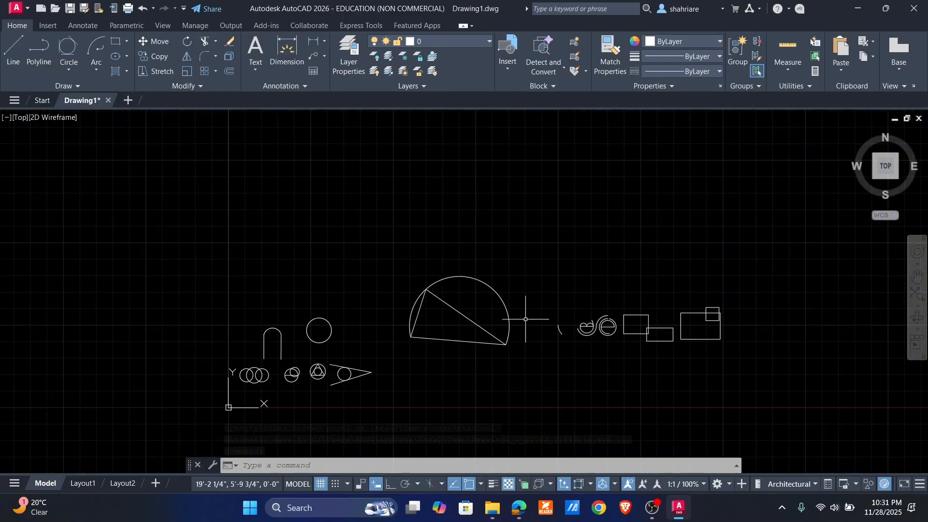
pyautogui.scroll(4, 296, 362)
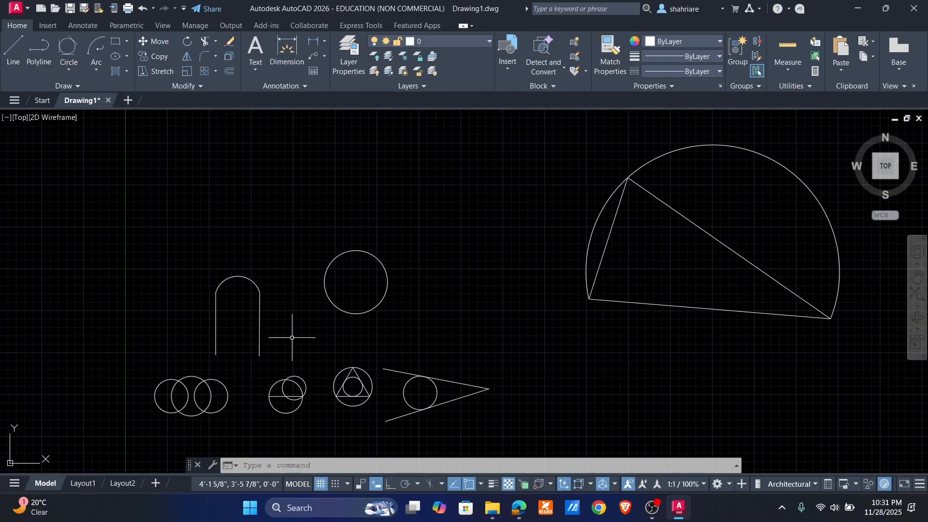
pyautogui.scroll(-2, 393, 357)
pyautogui.moveTo(483, 356); pyautogui.dragTo(443, 346, button='middle')
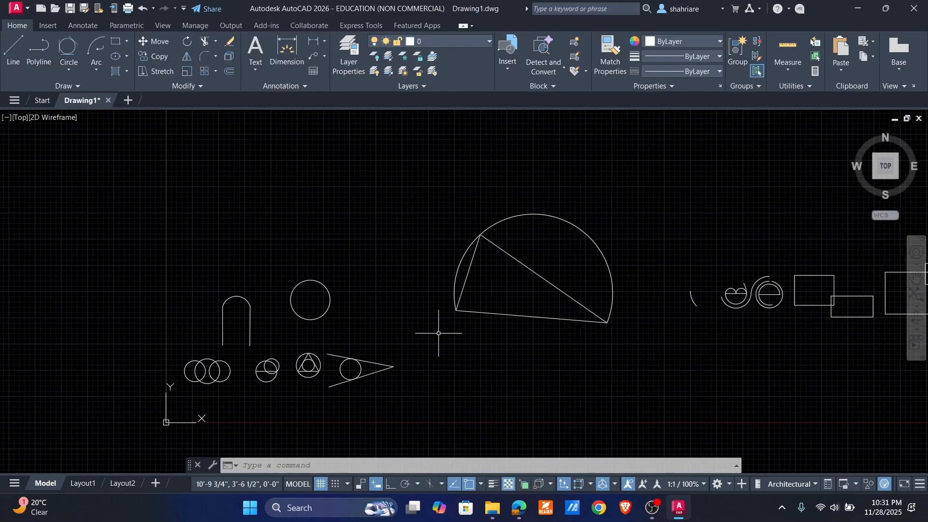
pyautogui.moveTo(561, 313); pyautogui.dragTo(321, 335, button='middle')
pyautogui.scroll(-4, 486, 293)
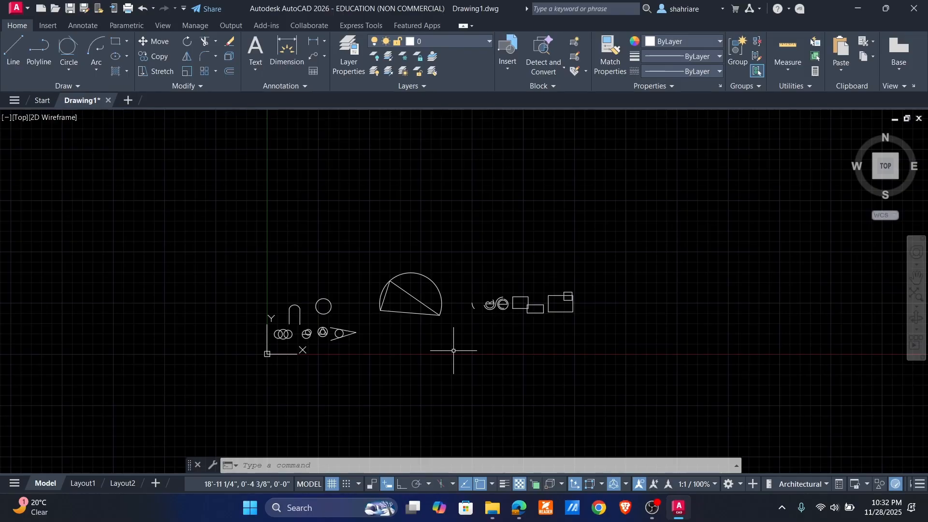
# Step: Erase all objects in the drawing and zoom with the All option
pyautogui.write('e')
pyautogui.press('Return')
pyautogui.write('all')
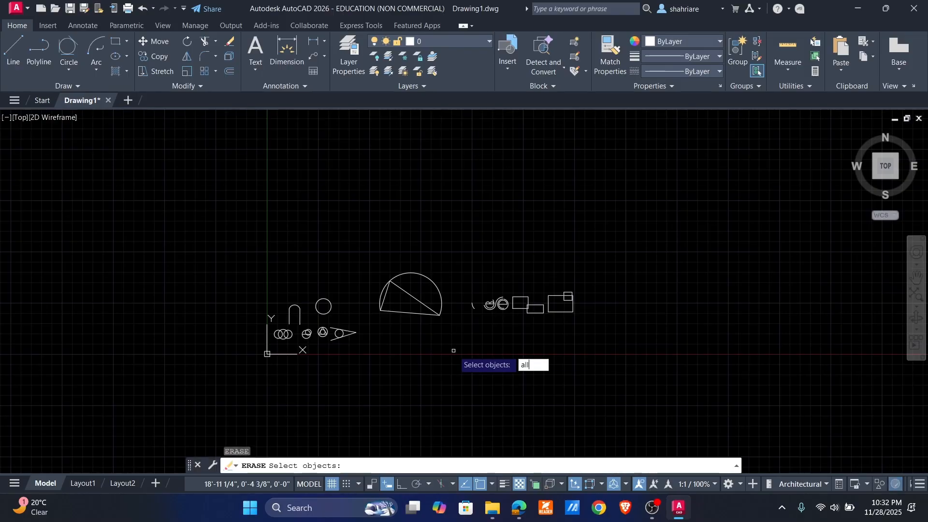
pyautogui.press('Return')
pyautogui.press('Return')
pyautogui.write('z')
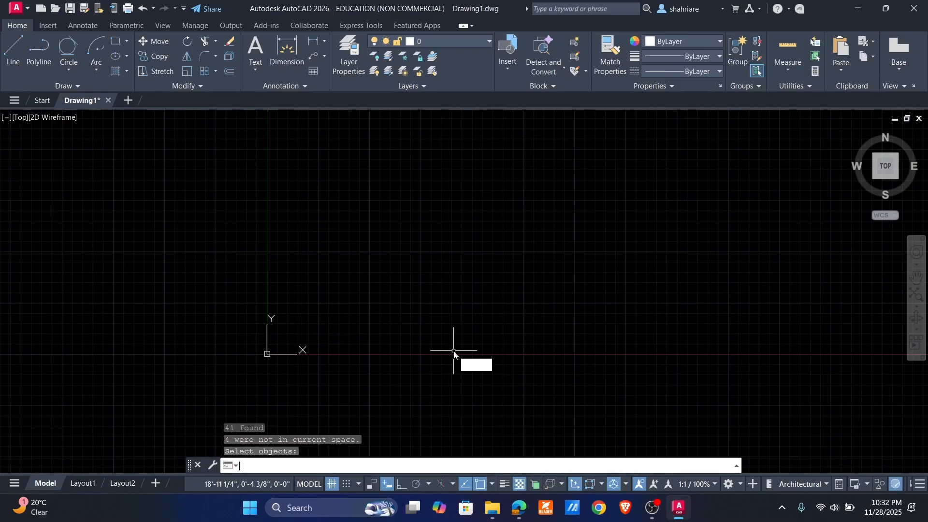
pyautogui.press('Return')
pyautogui.write('a')
pyautogui.press('Return')
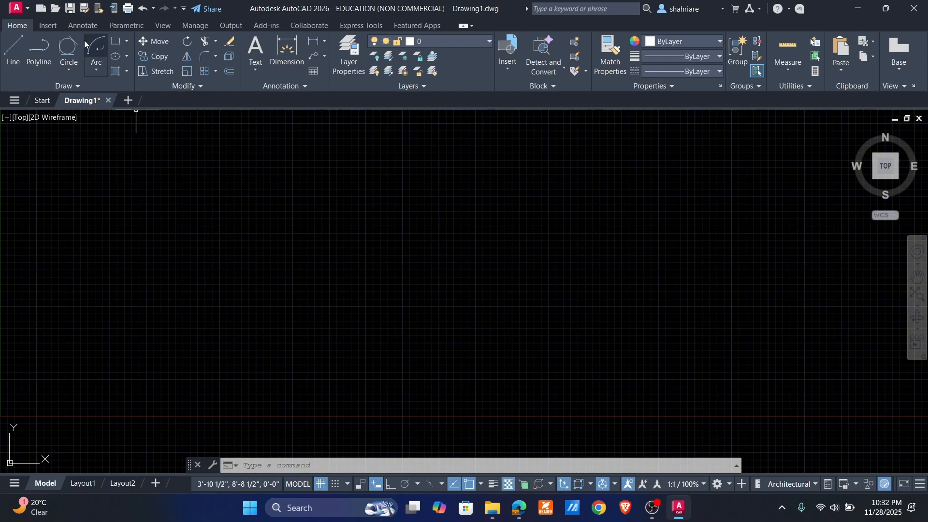
pyautogui.click(126, 41)
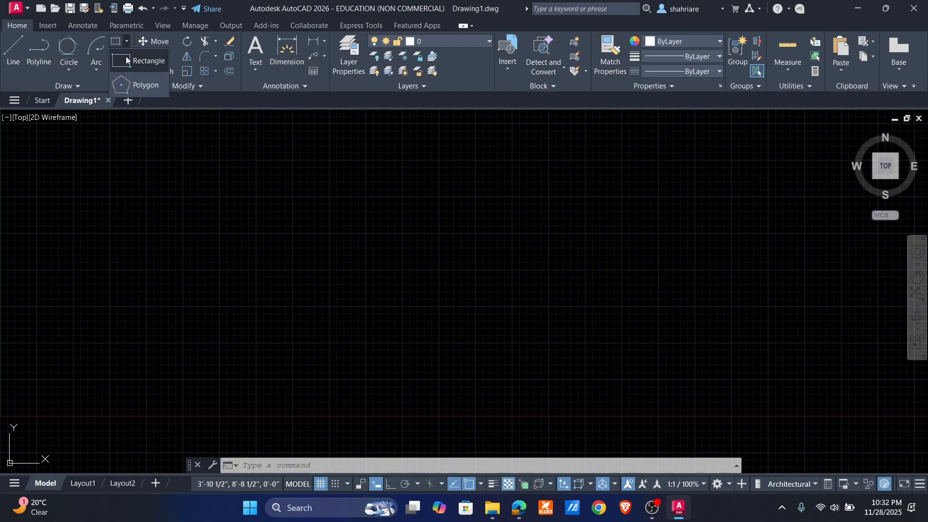
pyautogui.click(123, 42)
pyautogui.click(126, 57)
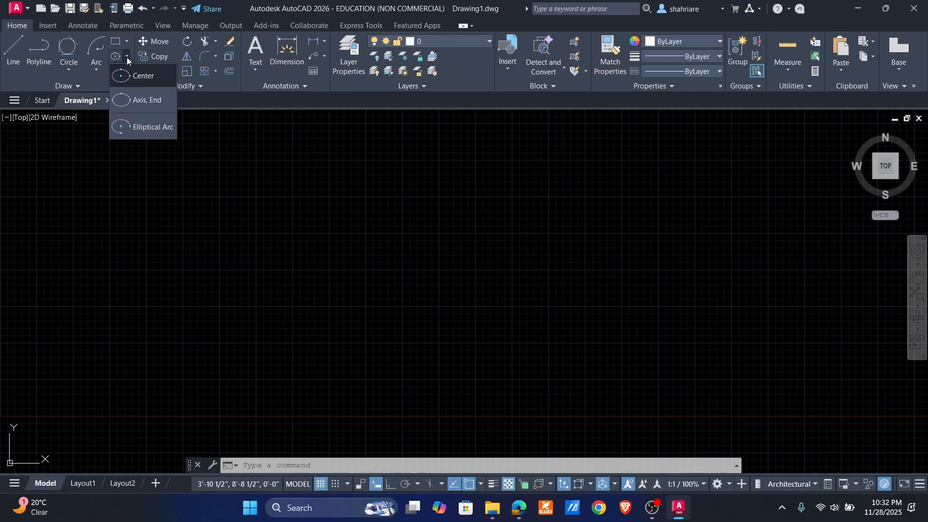
pyautogui.click(126, 58)
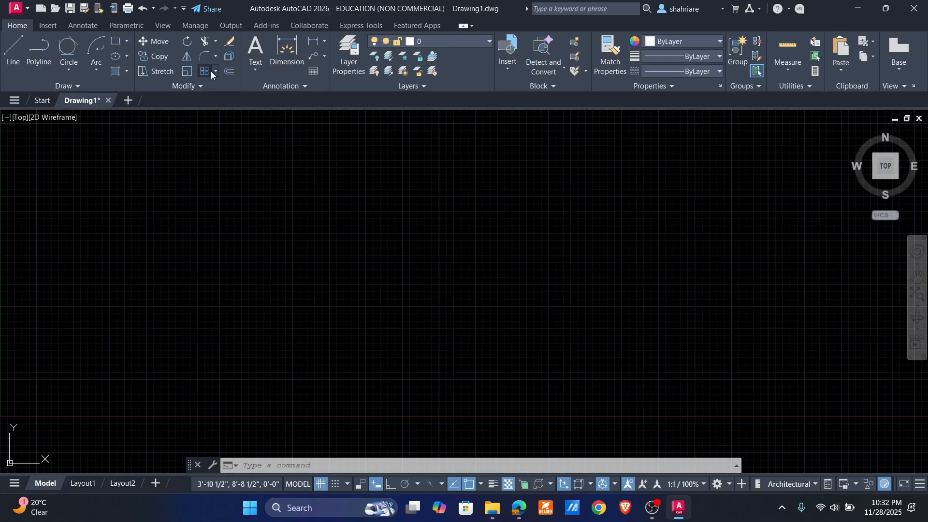